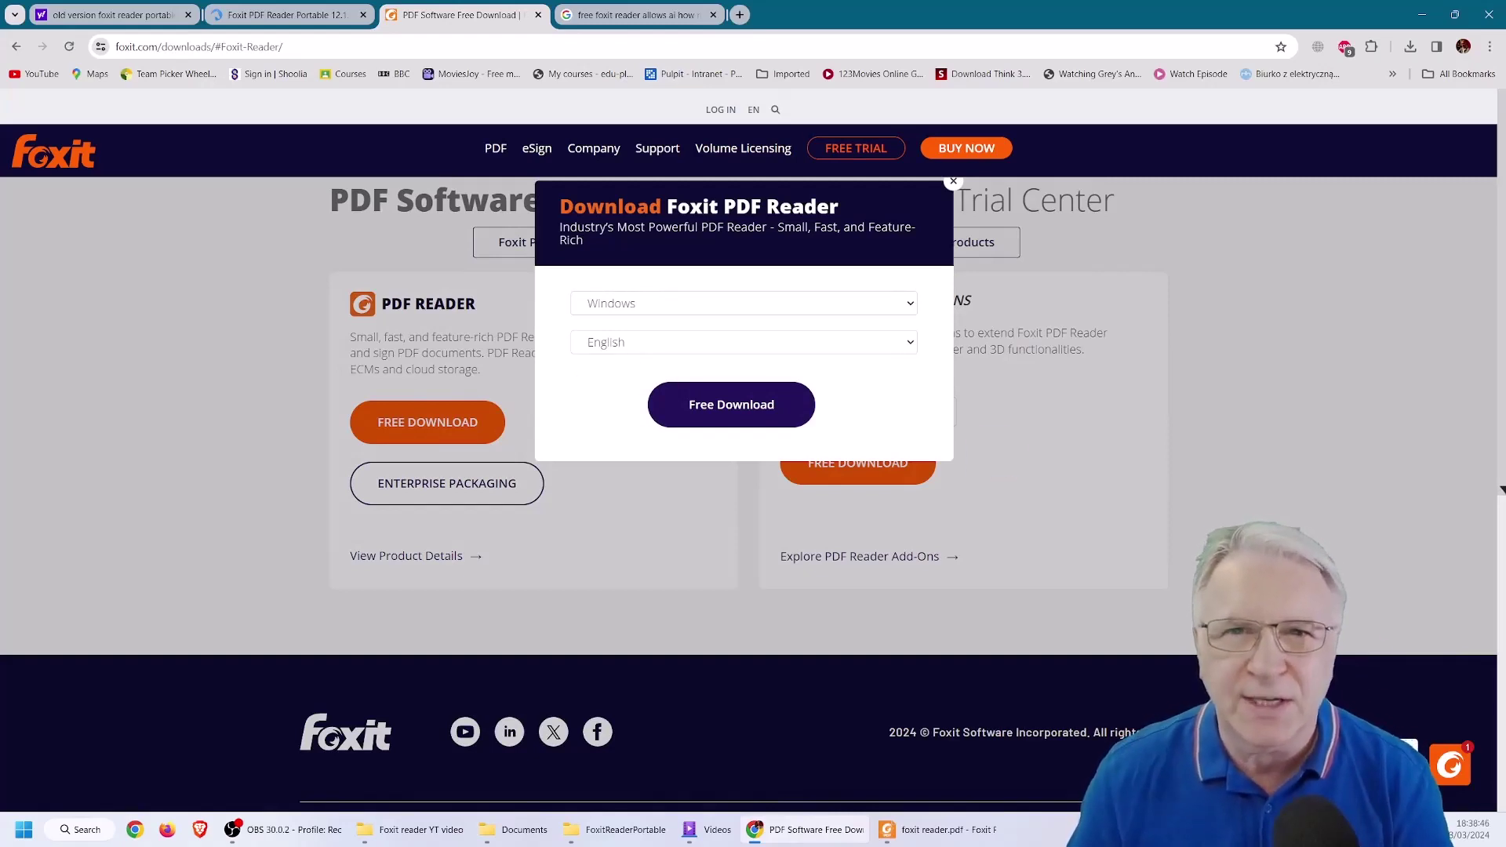
# Download the free Foxit PDF Reader for Windows in English and close the download page
pyautogui.click(903, 306)
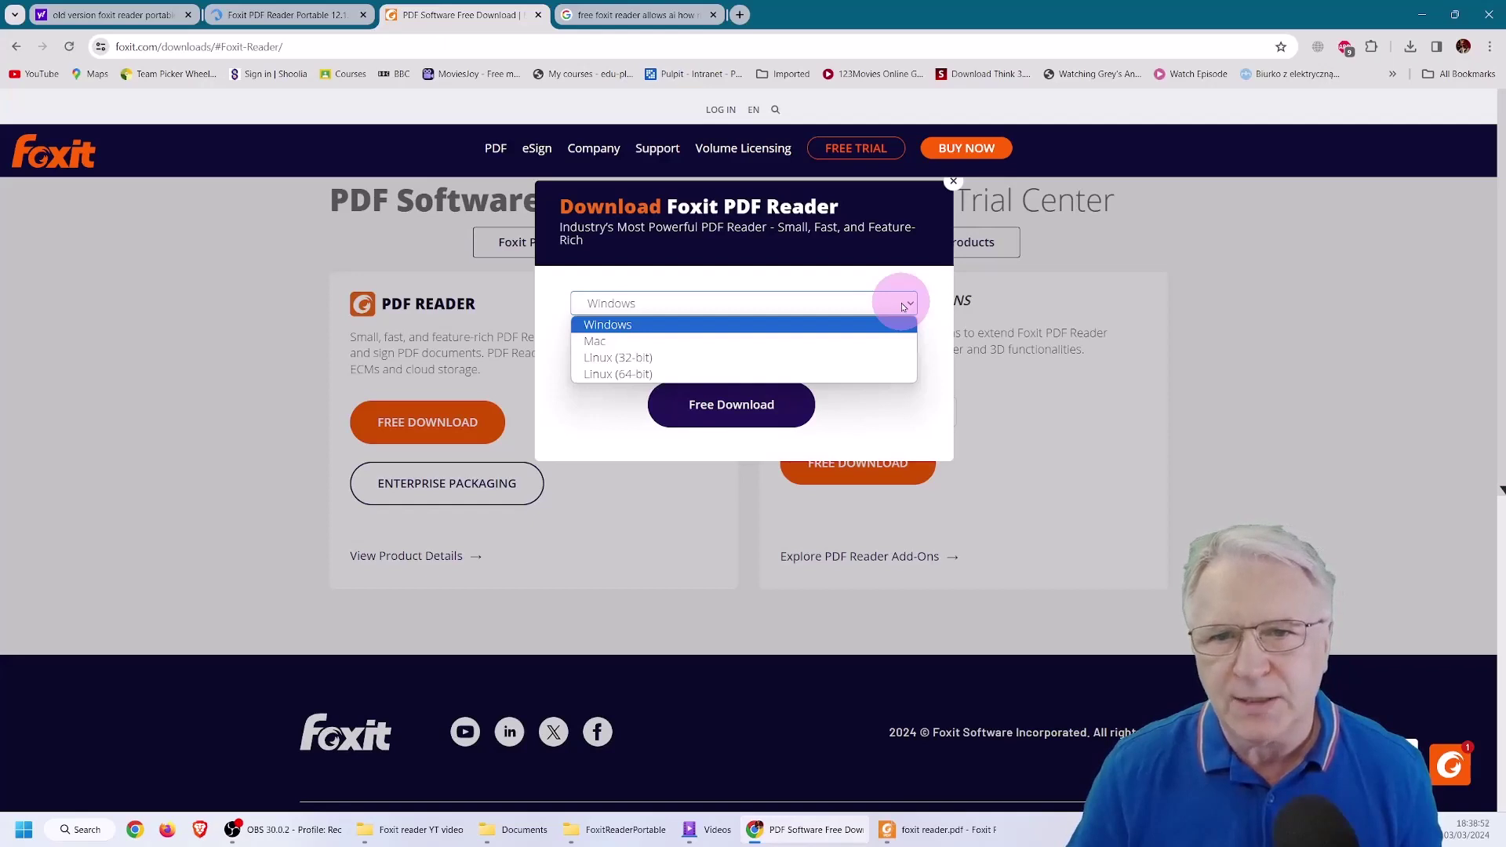
pyautogui.click(904, 305)
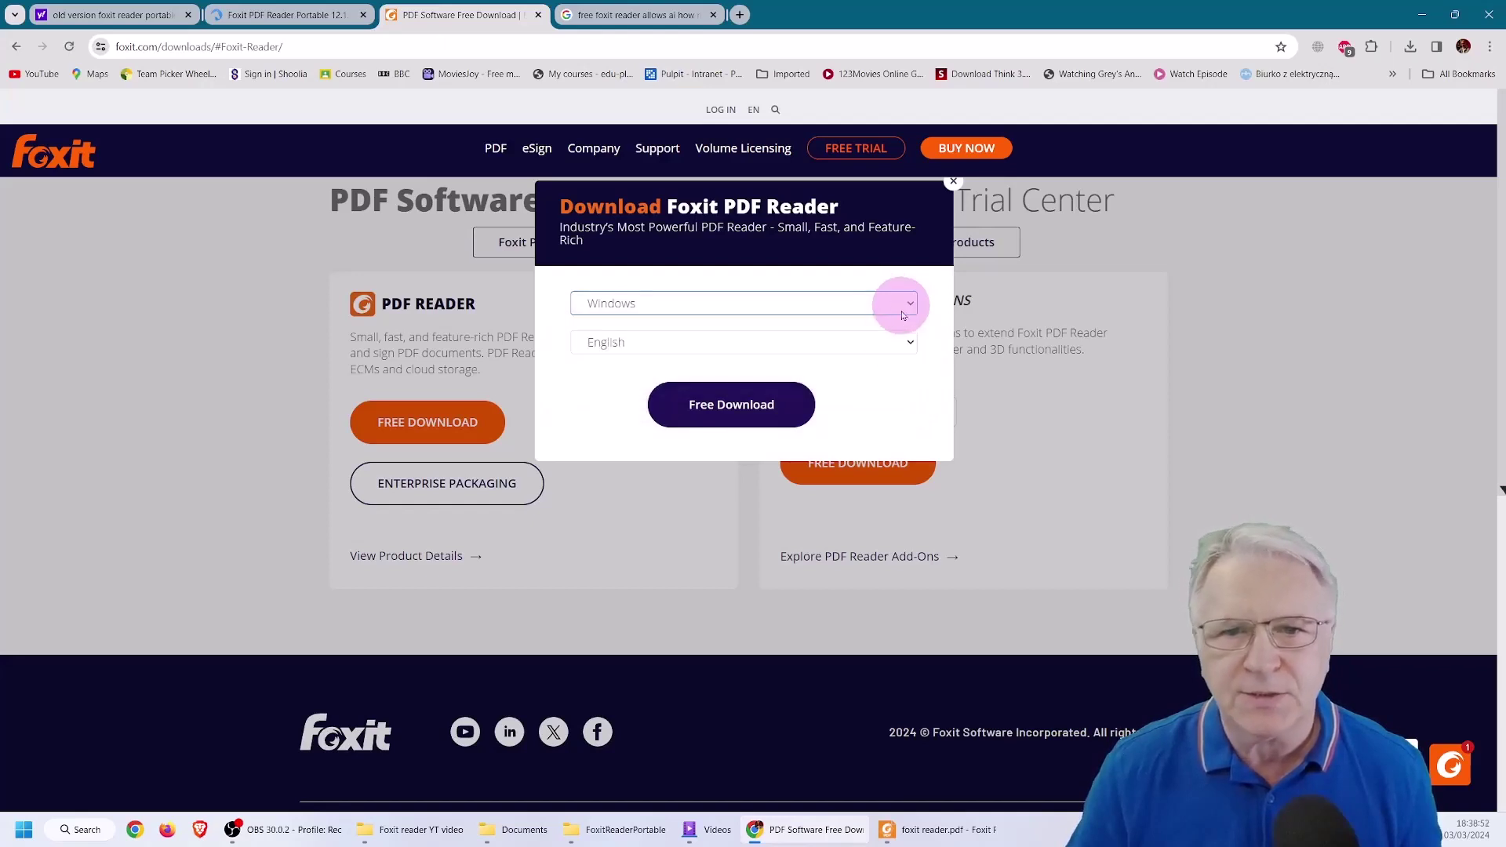
pyautogui.click(738, 402)
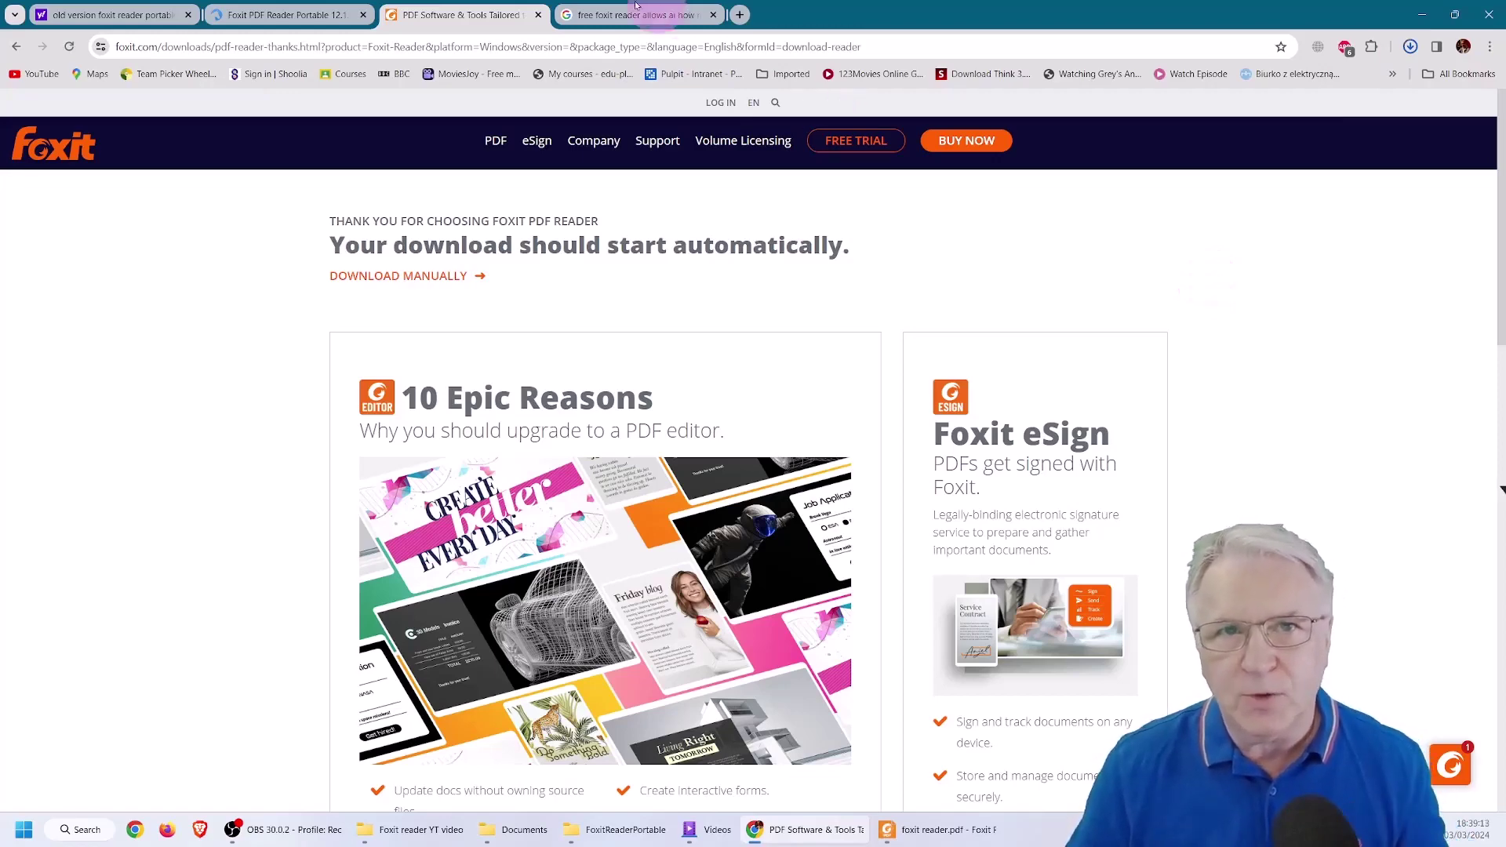
pyautogui.click(538, 15)
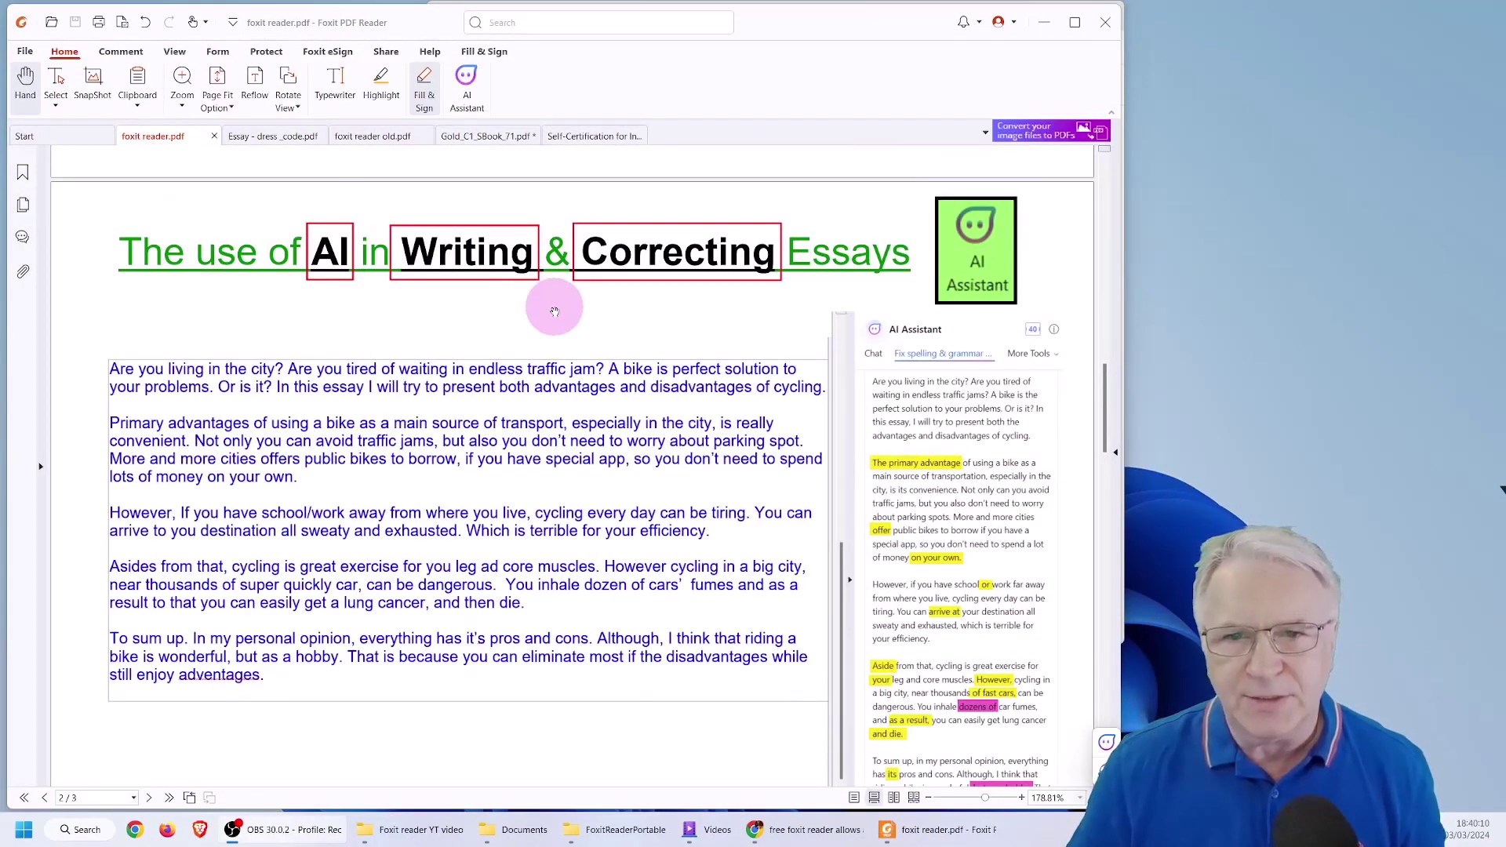
# Compare the original bike essay with the AI Assistant corrections and the marked-up corrections in foxit reader.pdf
pyautogui.scroll(-2, 650, 318)
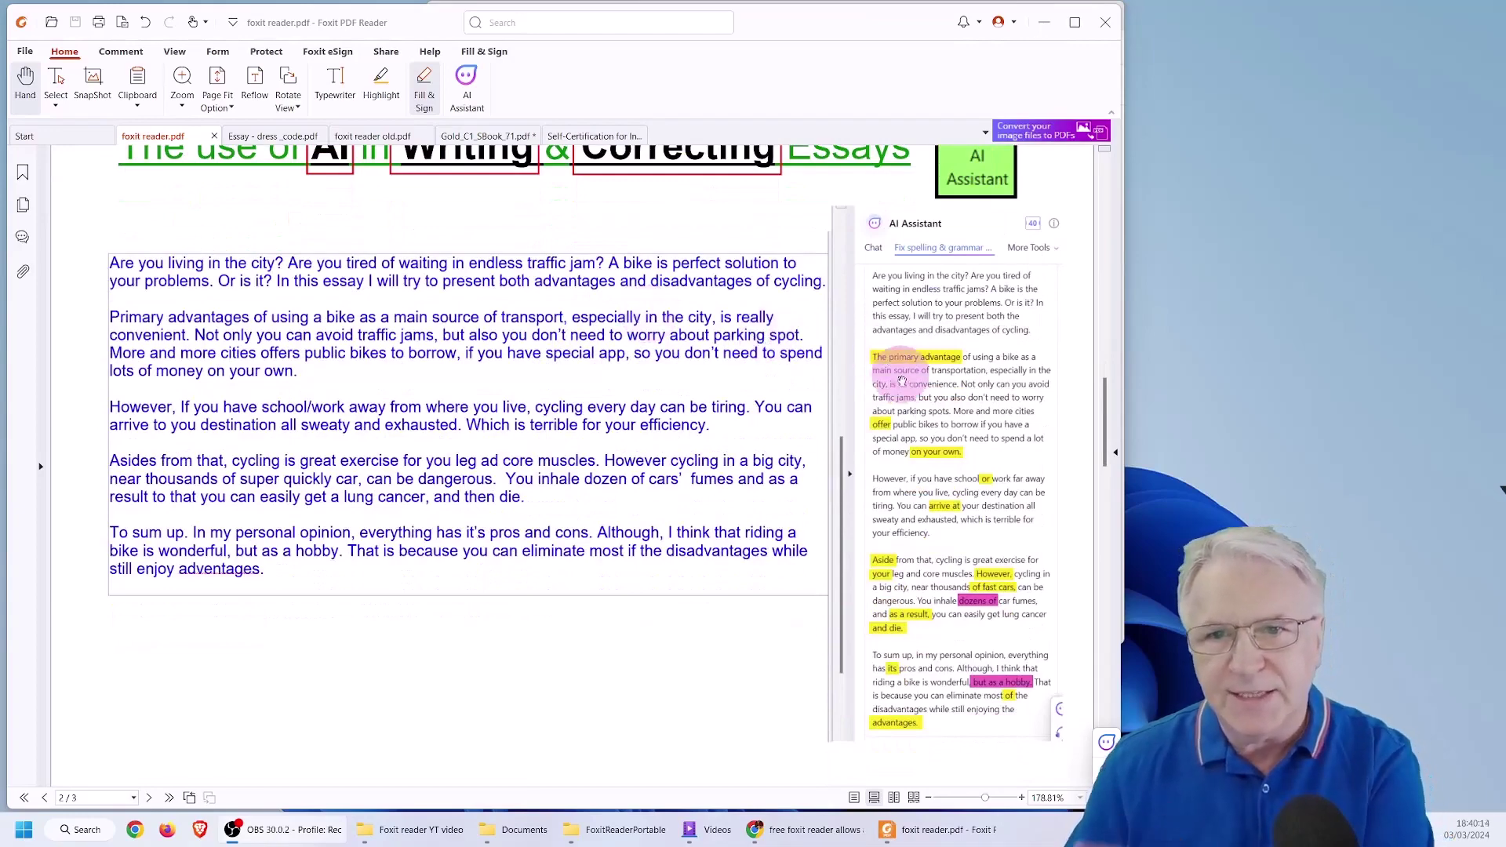
pyautogui.scroll(-1, 910, 397)
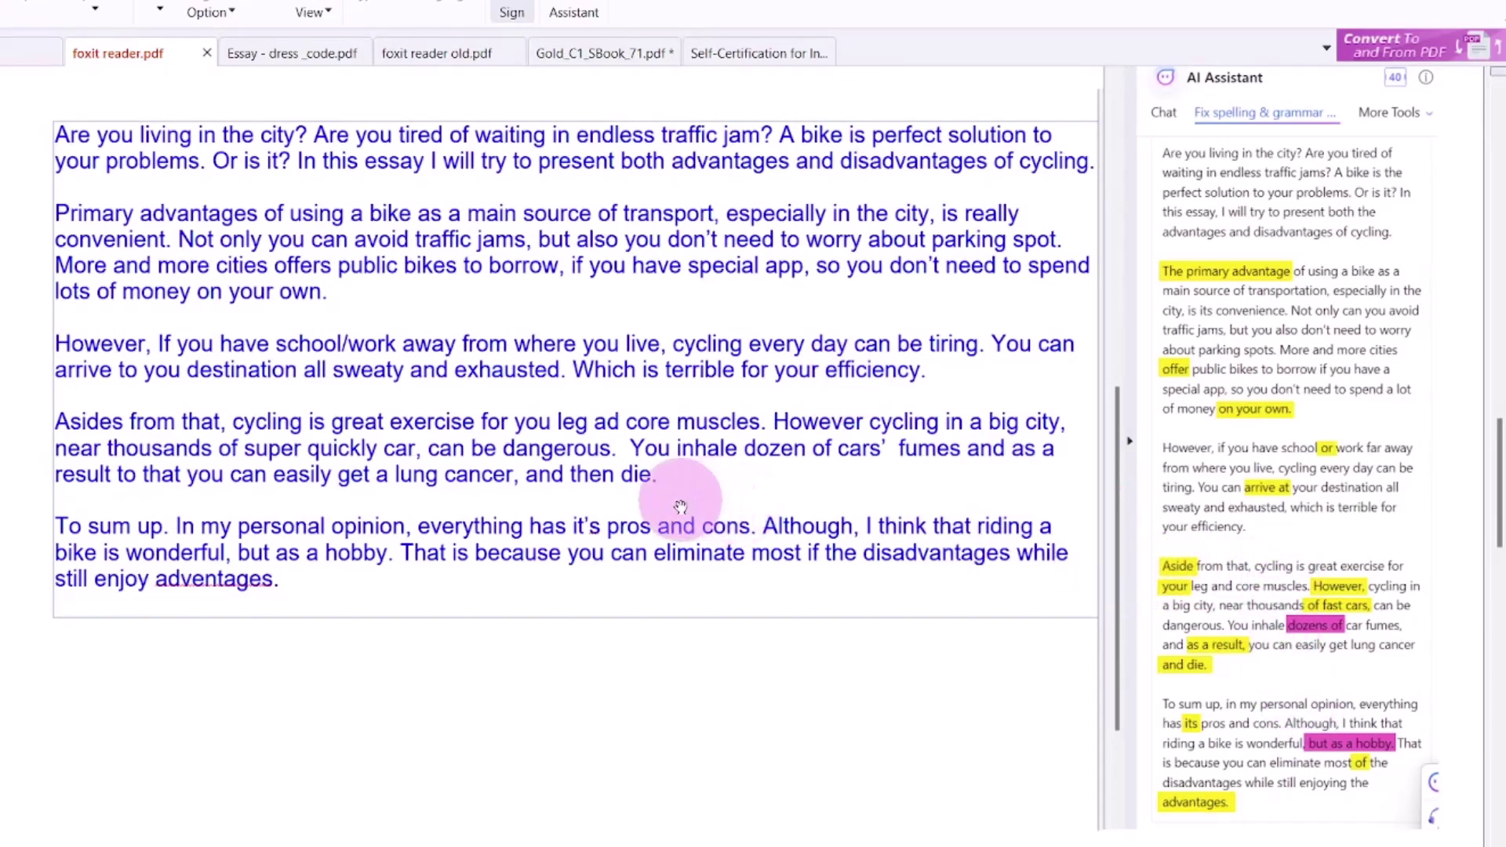
pyautogui.scroll(-10, 681, 506)
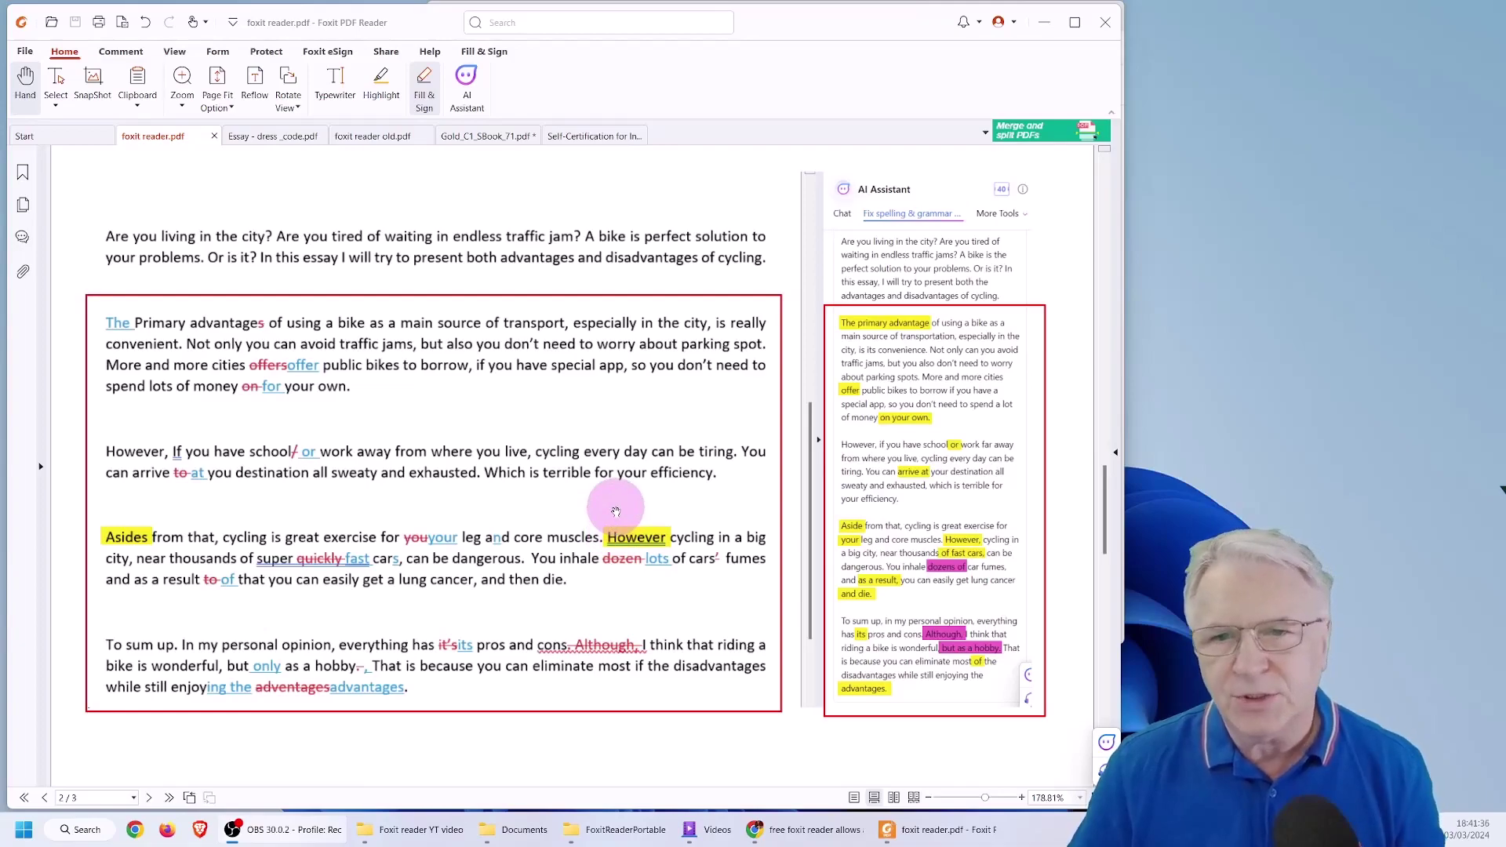
pyautogui.scroll(-3, 616, 511)
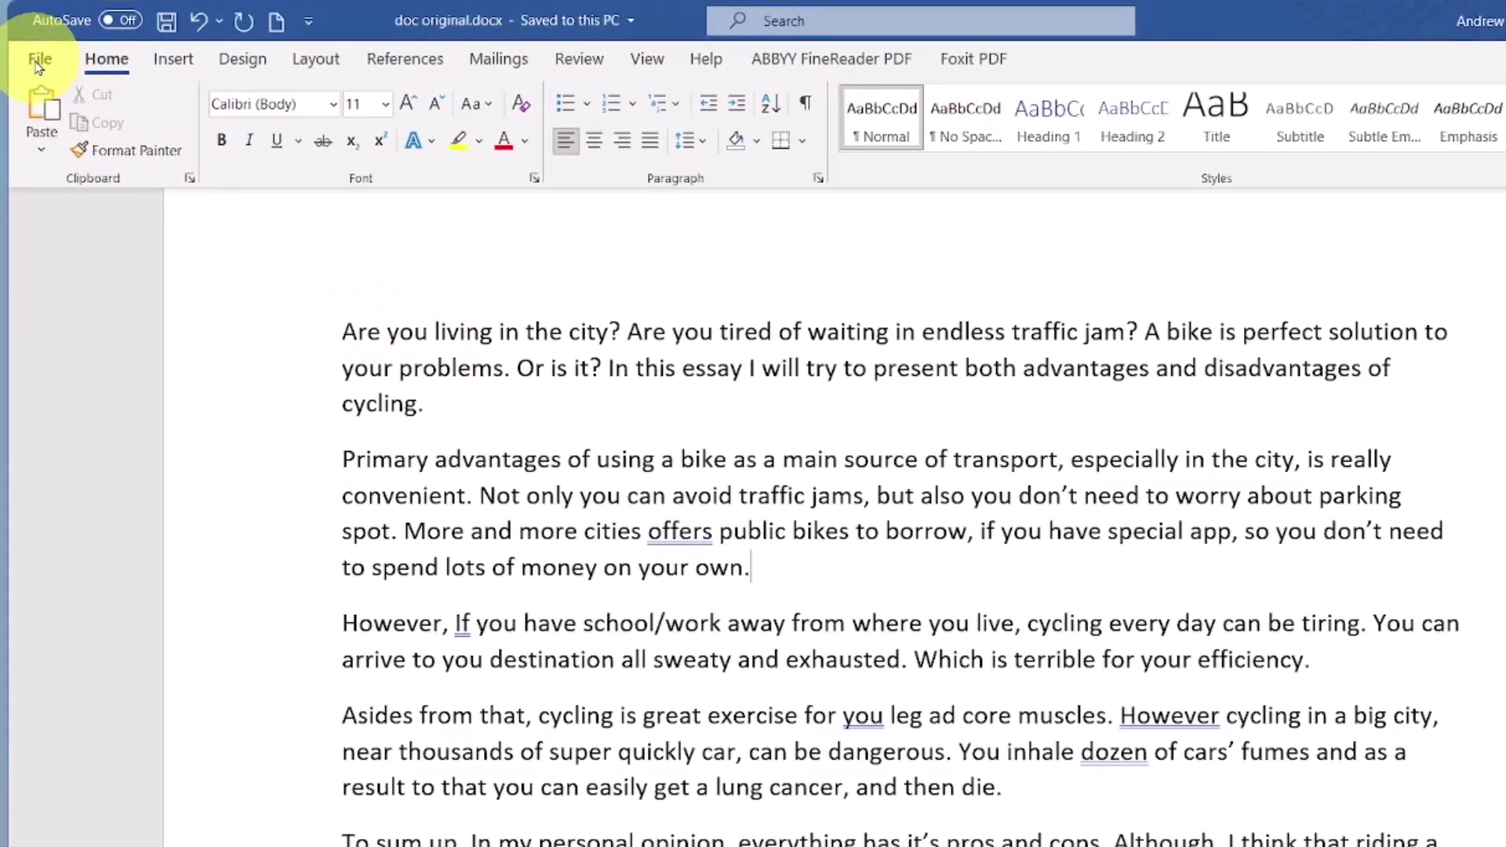
# Save the Word essay to the Desktop as a PDF named doc original.pdf
pyautogui.click(38, 62)
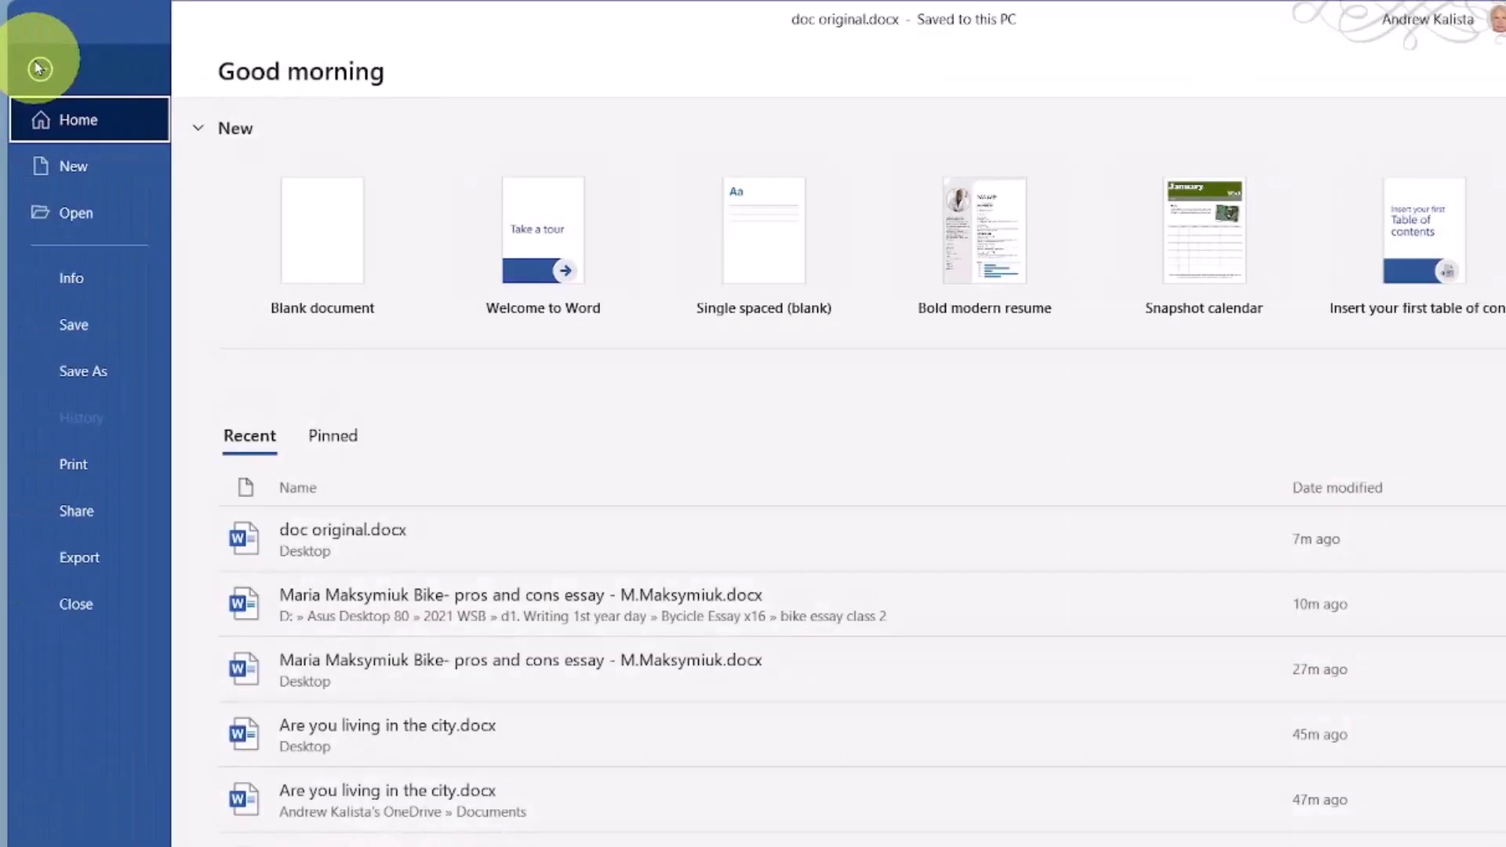
pyautogui.click(100, 373)
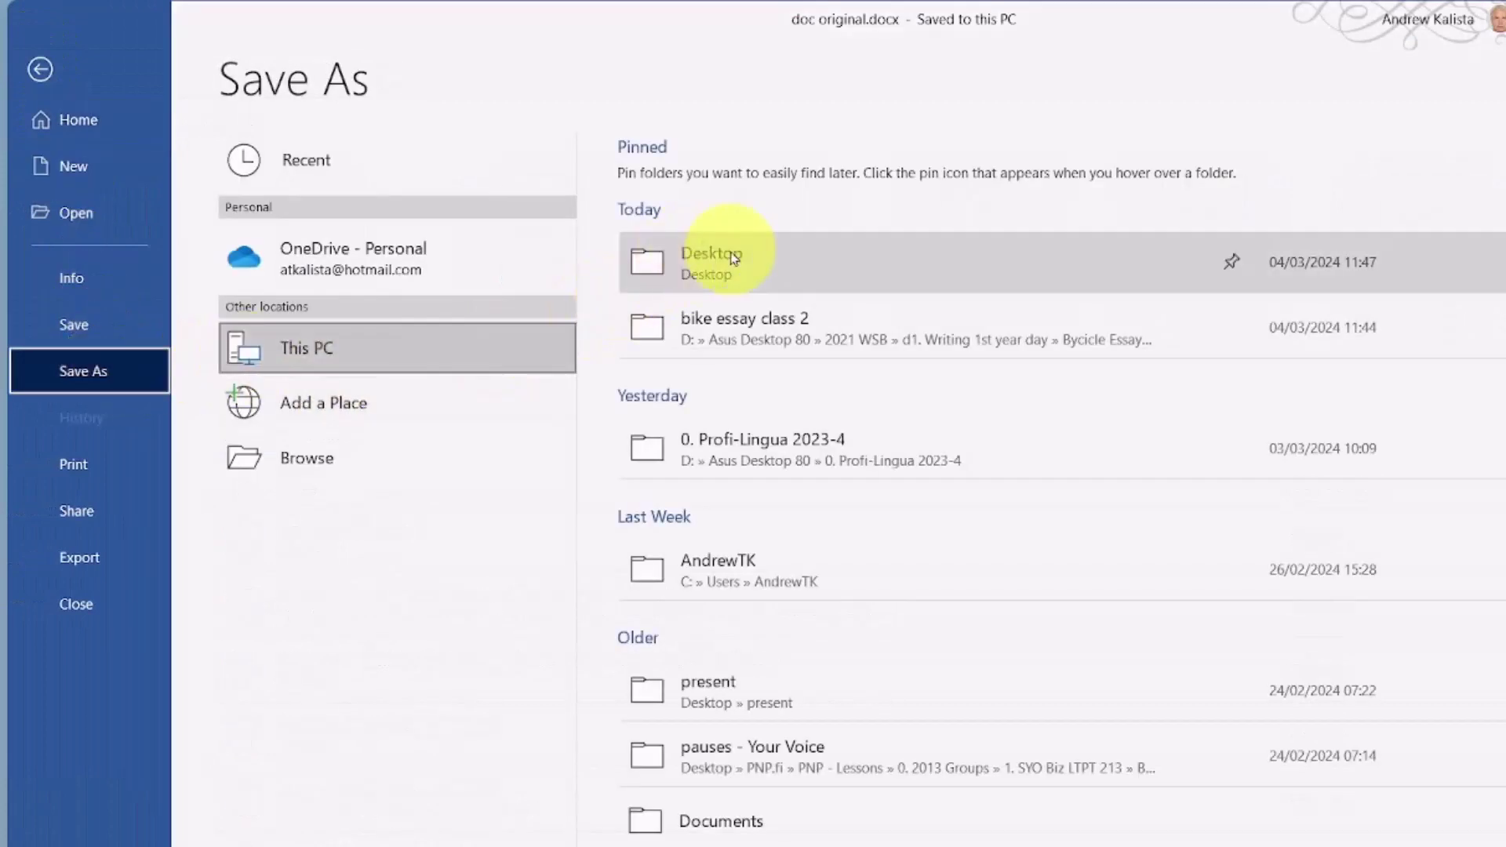
pyautogui.click(777, 255)
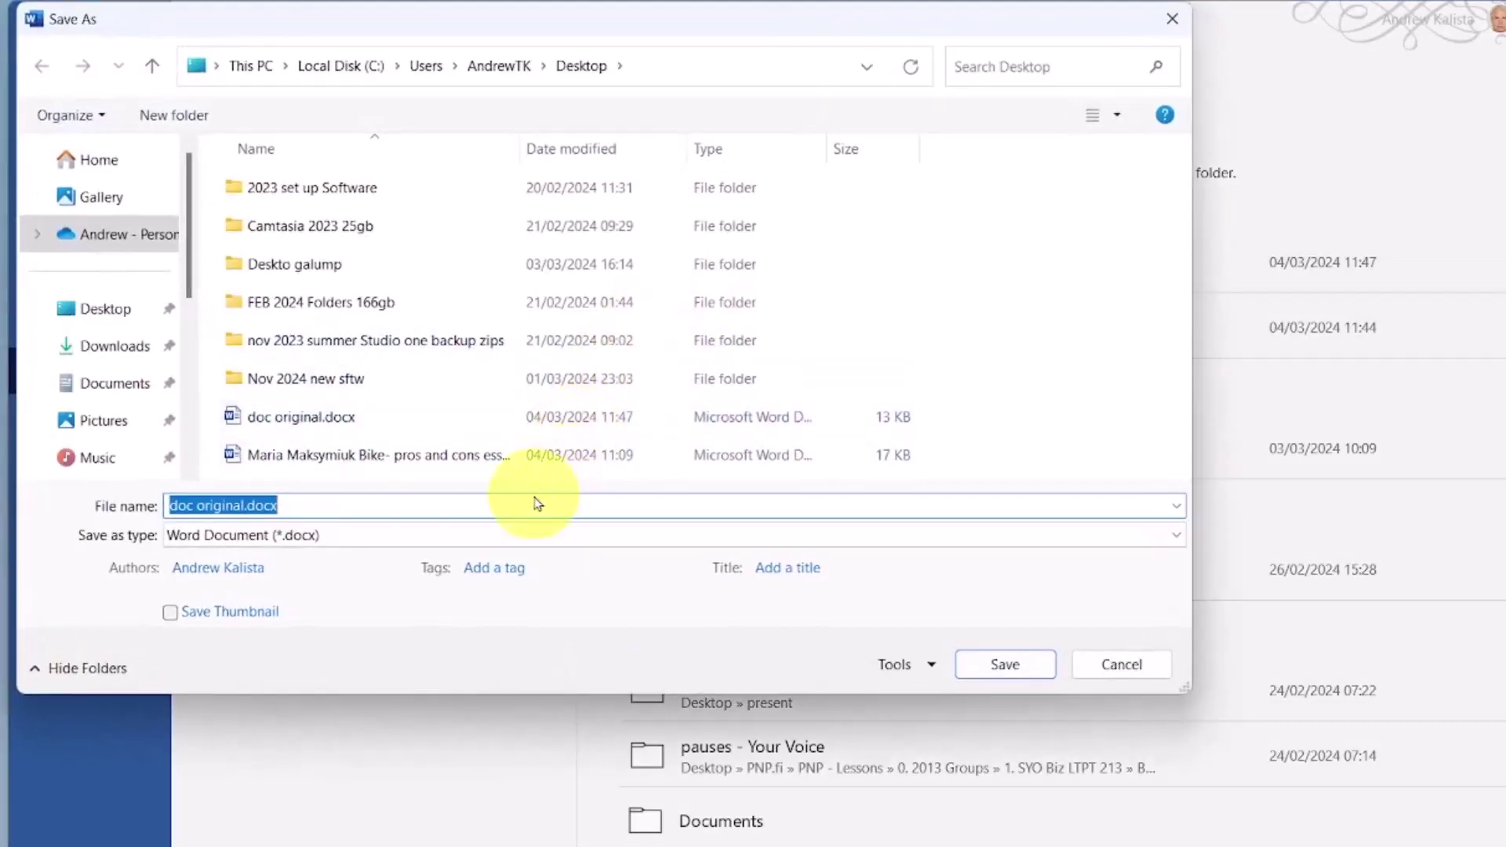
pyautogui.click(463, 536)
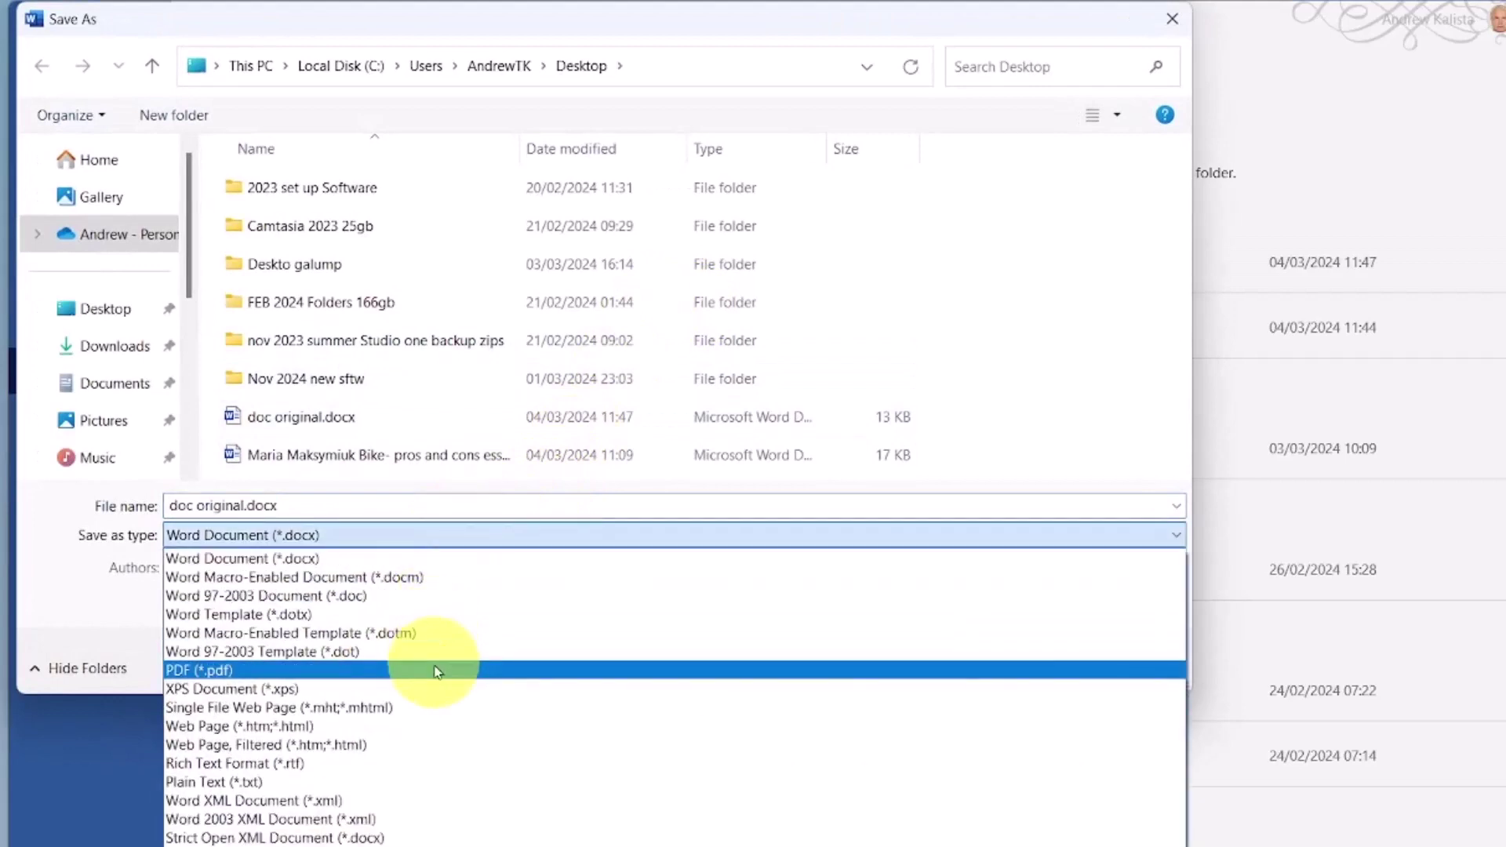
pyautogui.click(437, 672)
pyautogui.click(416, 542)
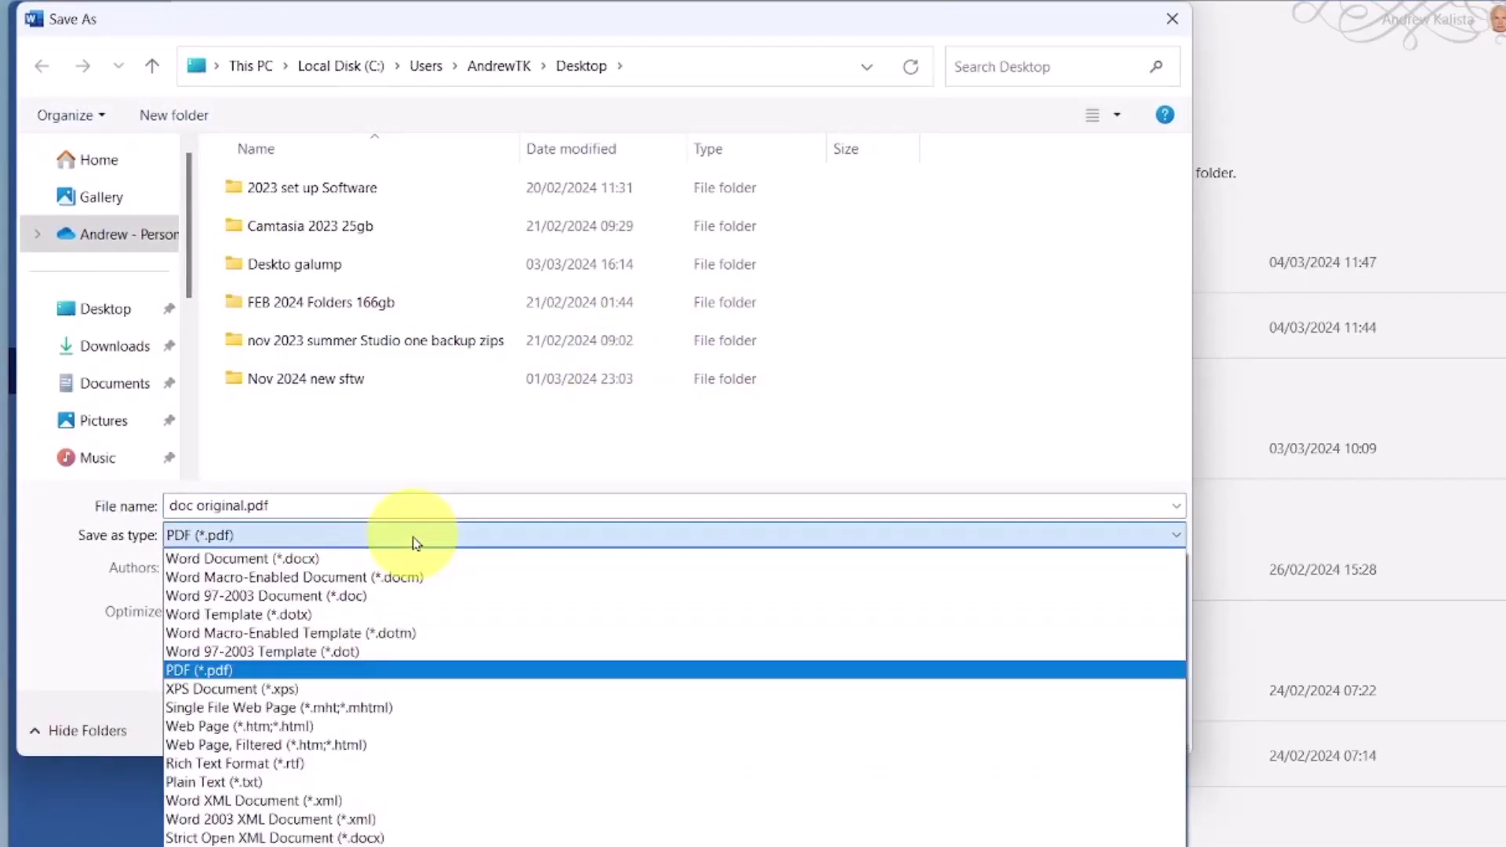
pyautogui.click(416, 541)
pyautogui.click(346, 505)
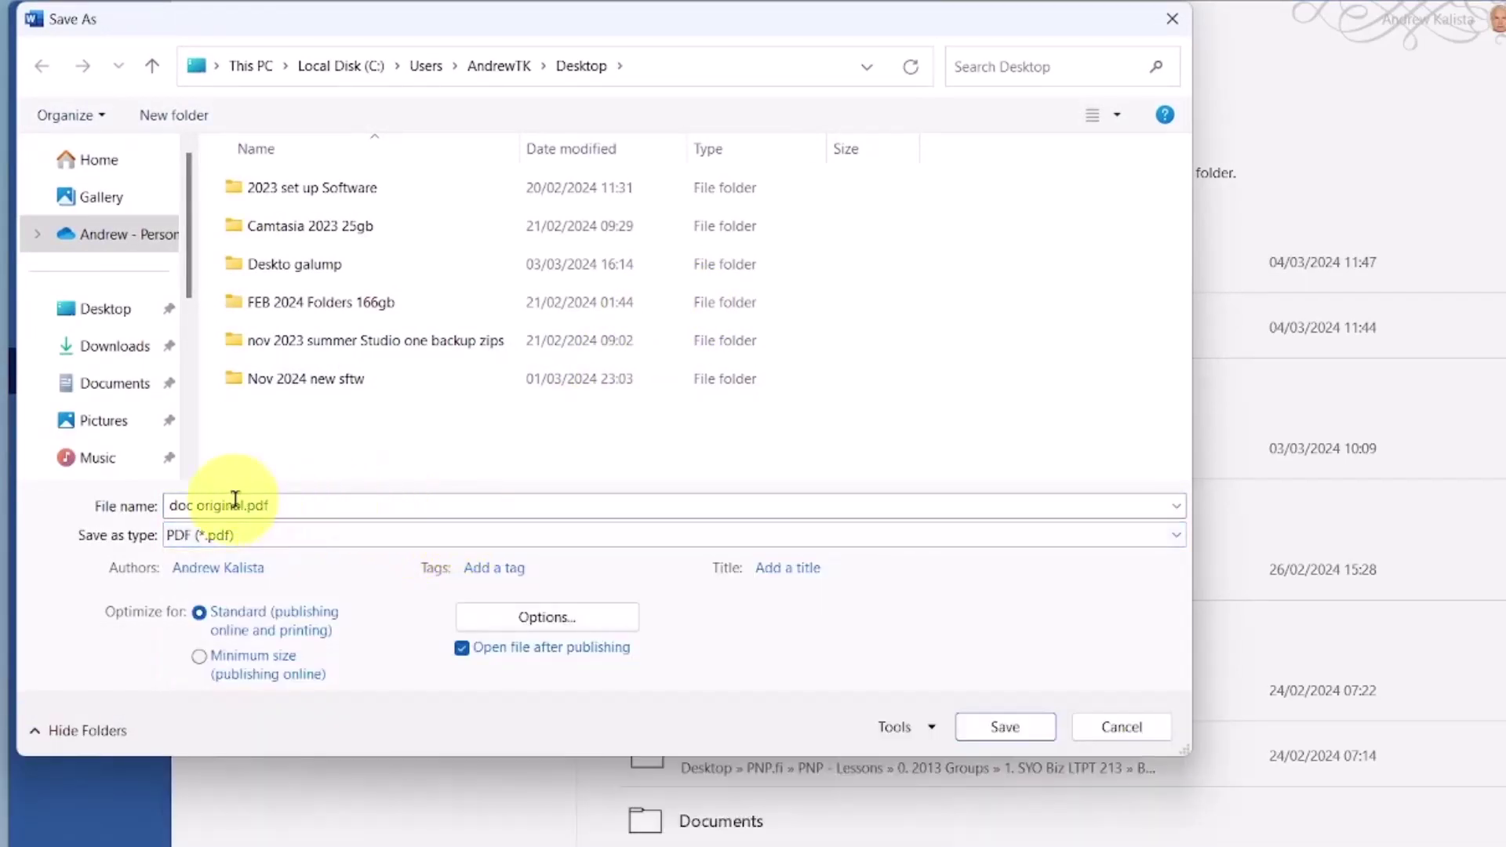
pyautogui.click(279, 503)
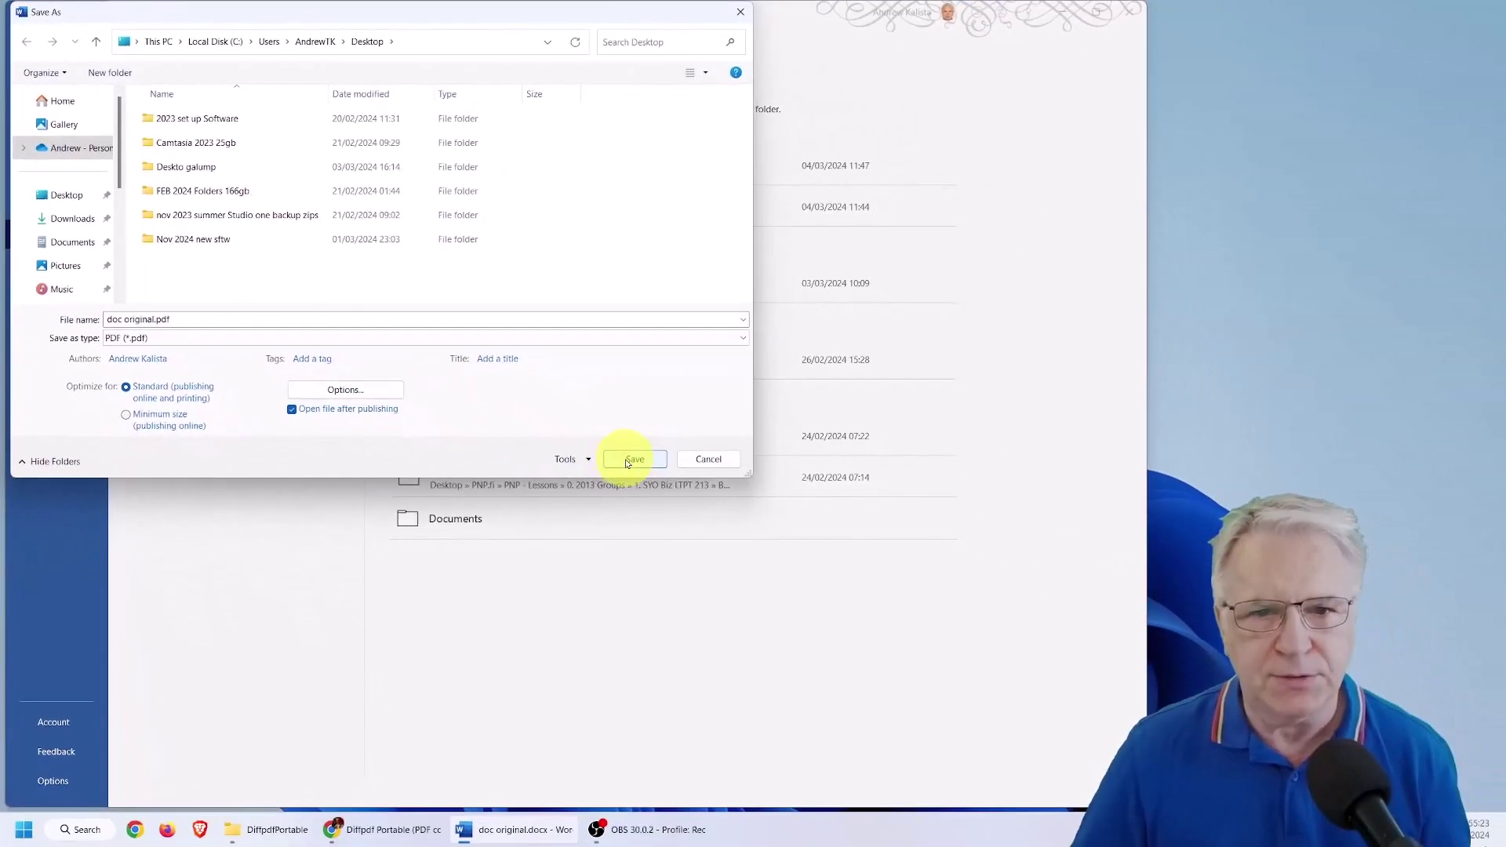
pyautogui.click(996, 731)
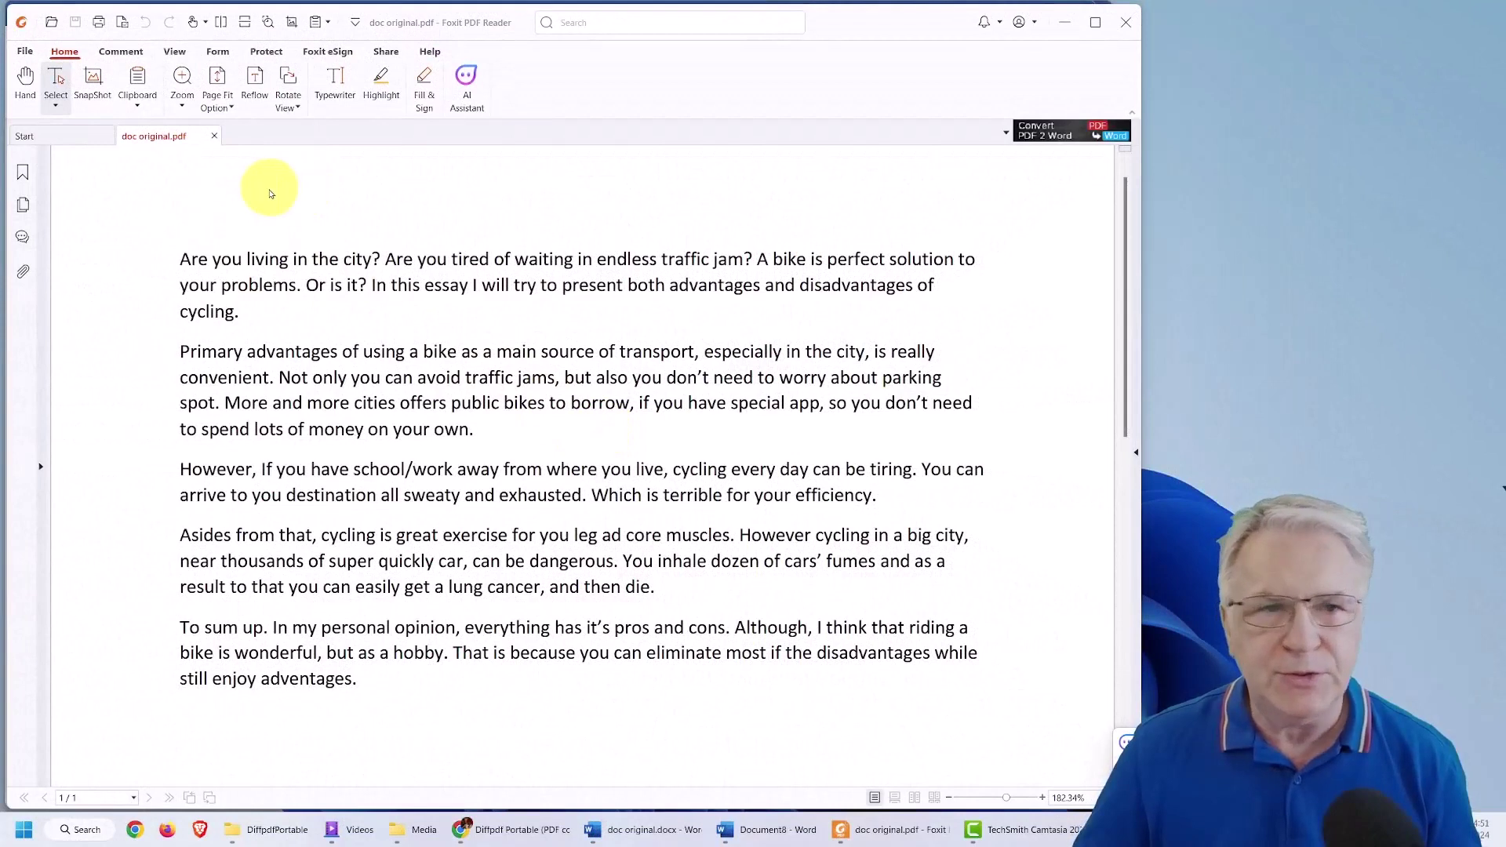
# Select the entire essay text in doc original.pdf using the text selection tool
pyautogui.click(55, 106)
pyautogui.click(70, 127)
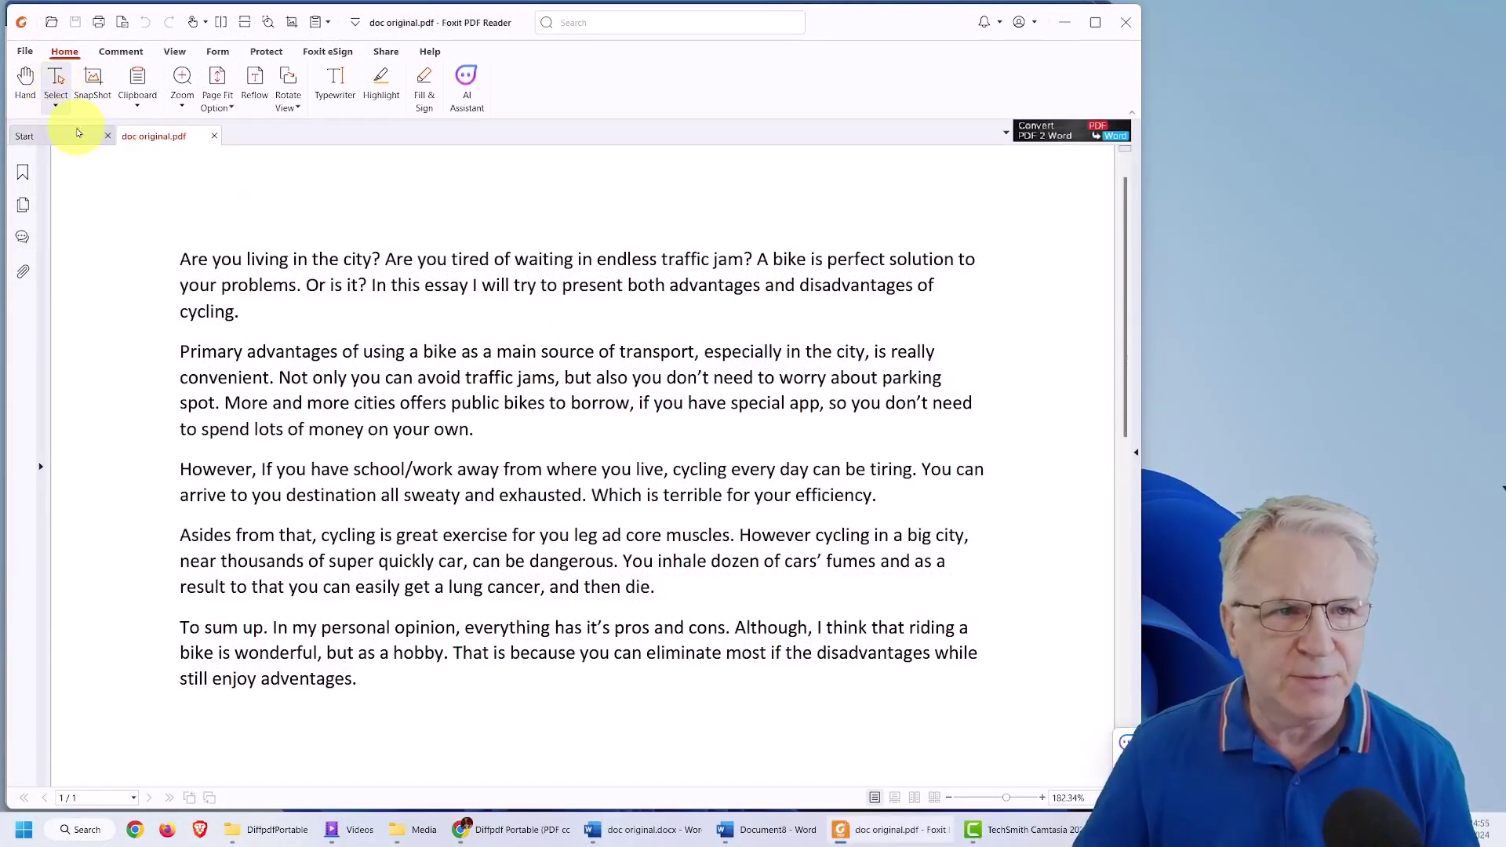
pyautogui.moveTo(177, 251); pyautogui.dragTo(363, 687)
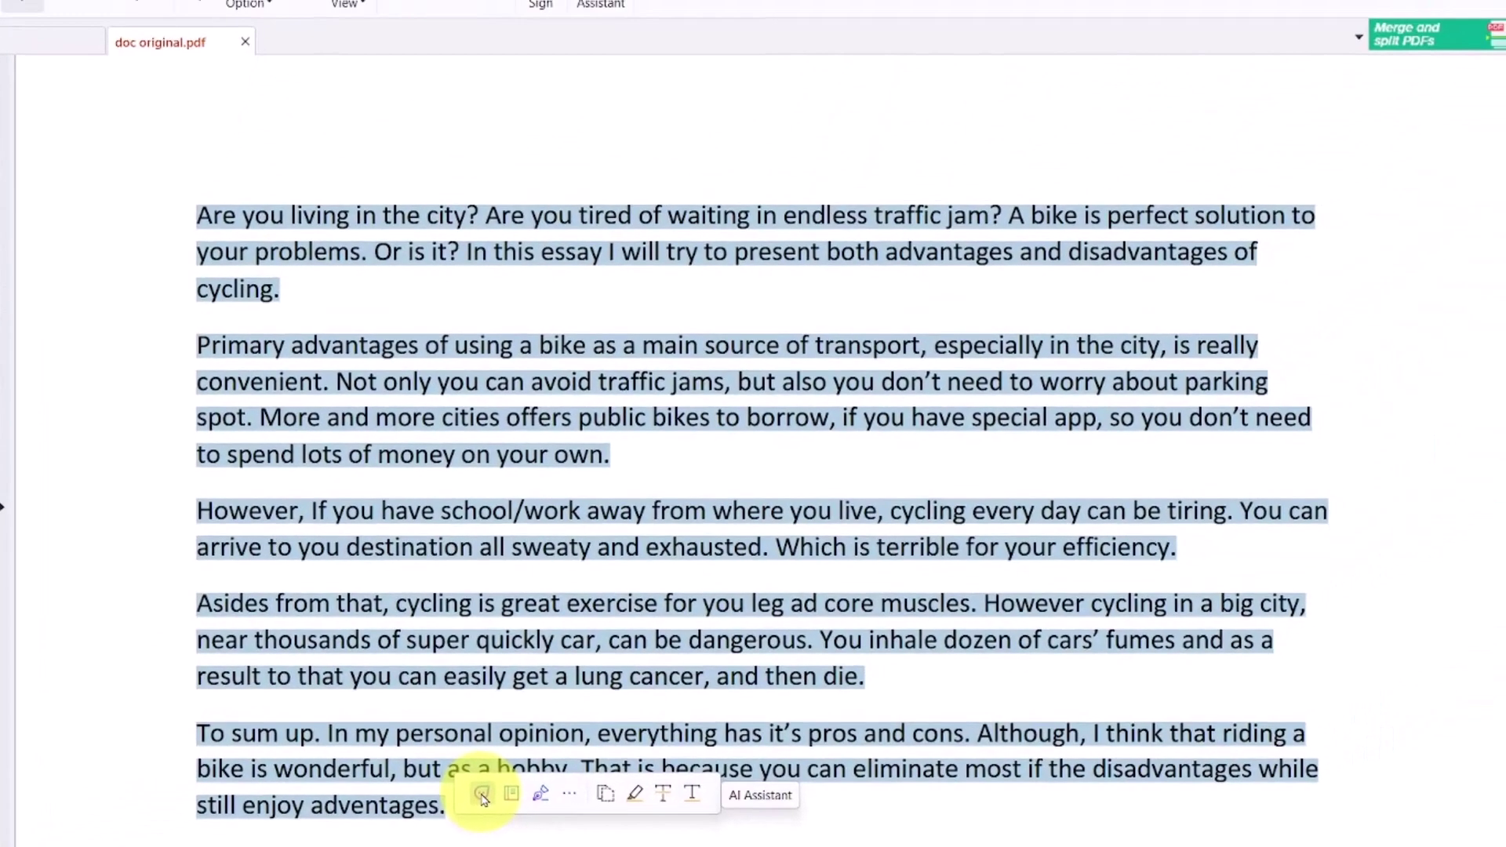
# Open the AI Assistant for the selected text and log in to the Foxit account with the account password and verification code
pyautogui.click(482, 793)
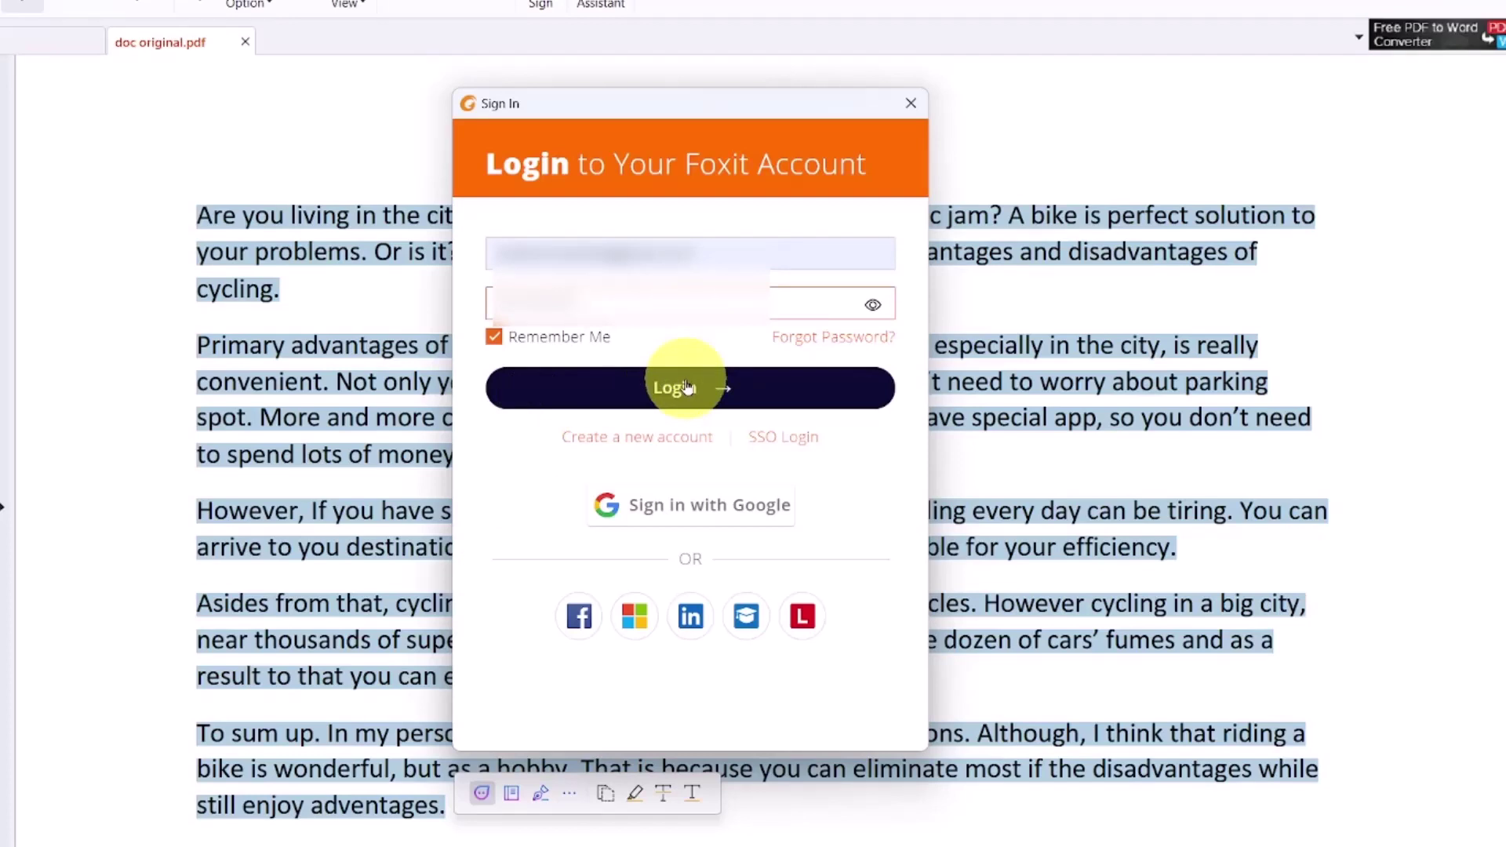
pyautogui.click(684, 388)
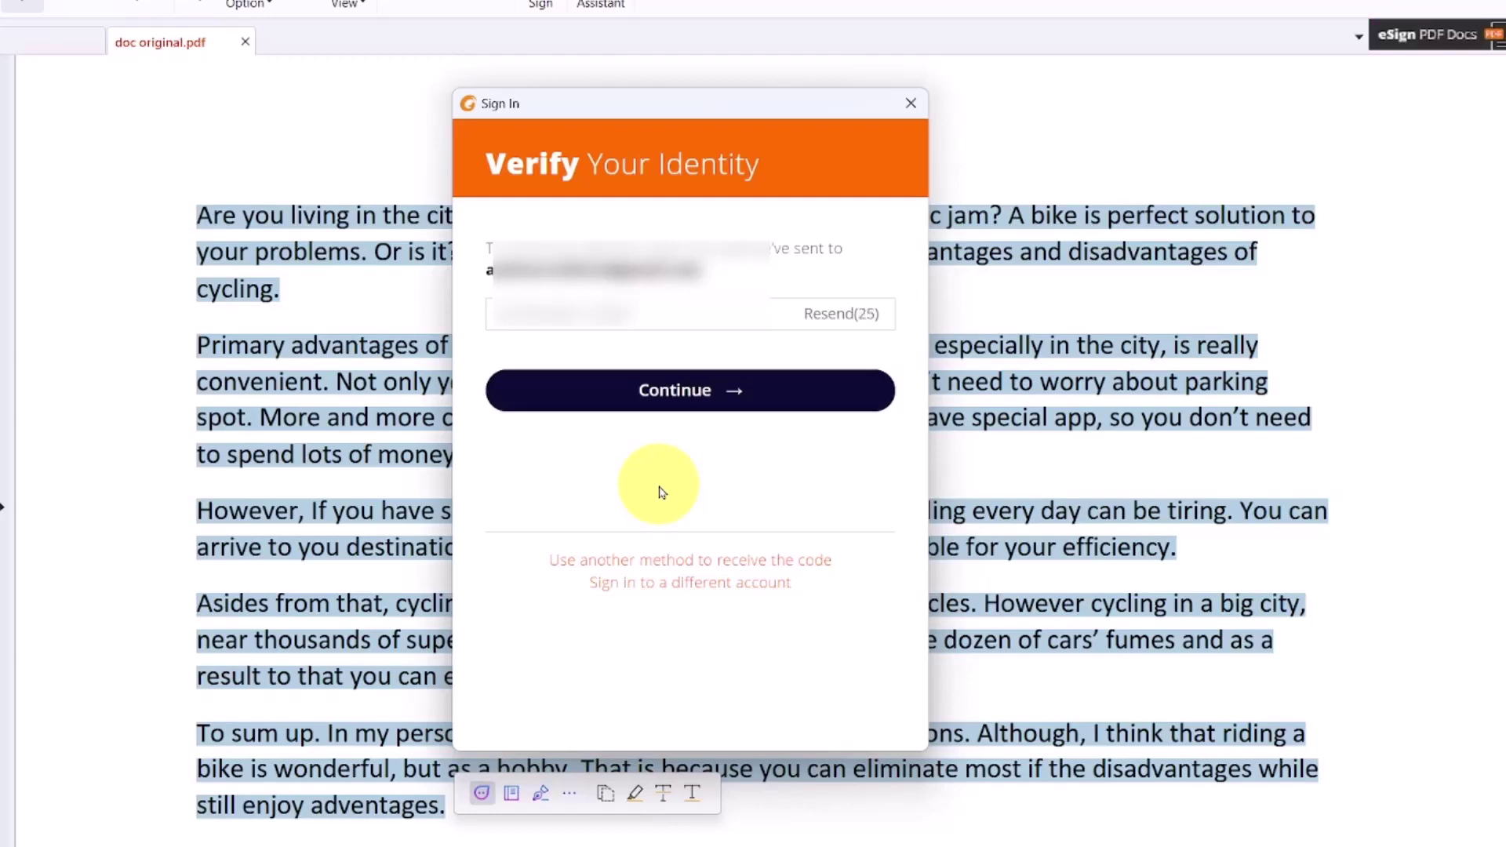
pyautogui.click(639, 312)
pyautogui.click(682, 392)
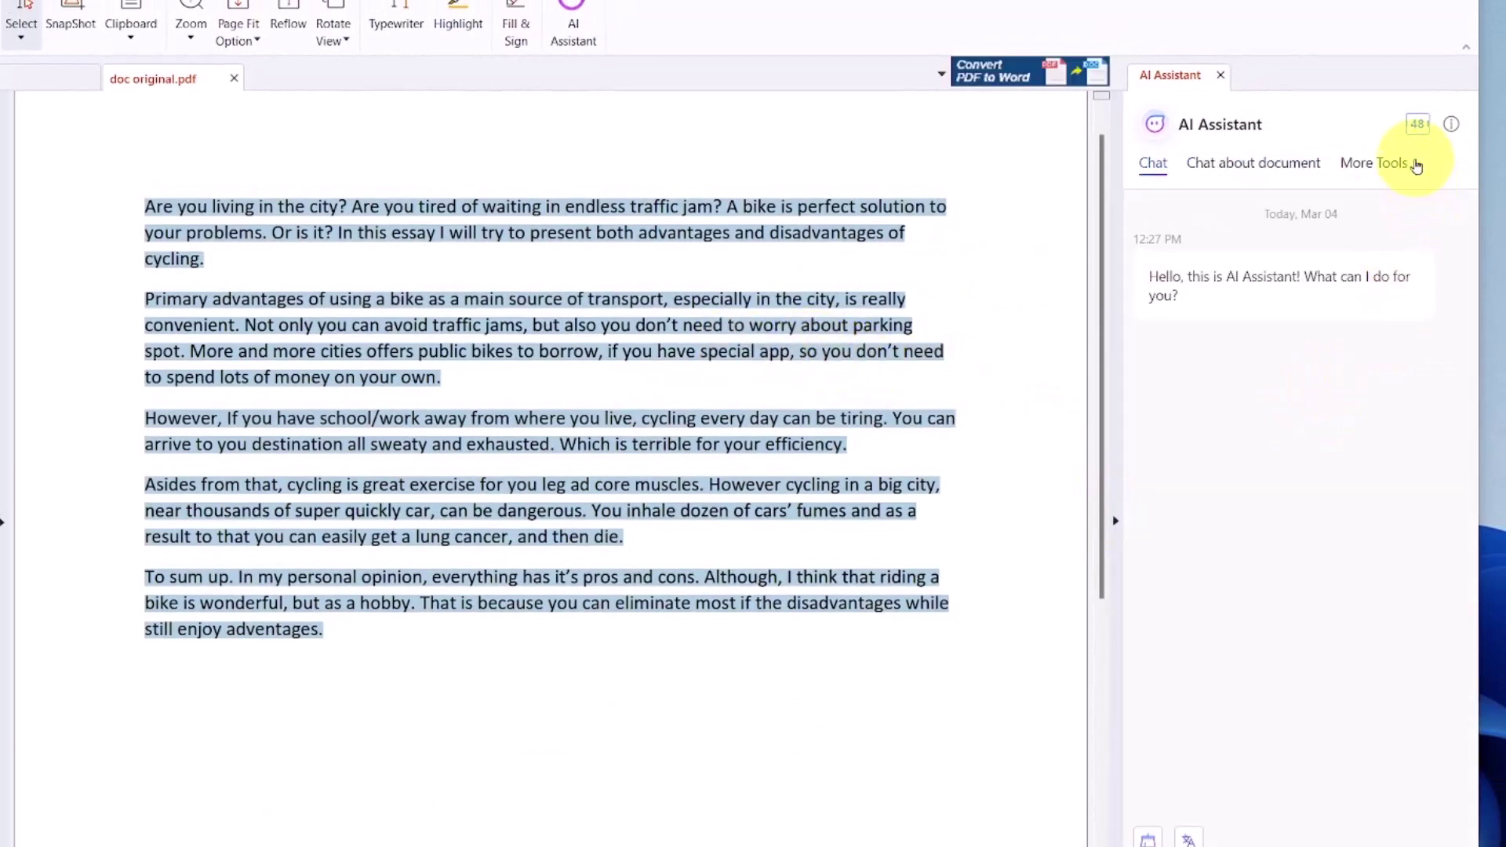
# Run the AI Assistant's Fix spelling & grammar tool on the full essay text copied from the PDF
pyautogui.click(1416, 167)
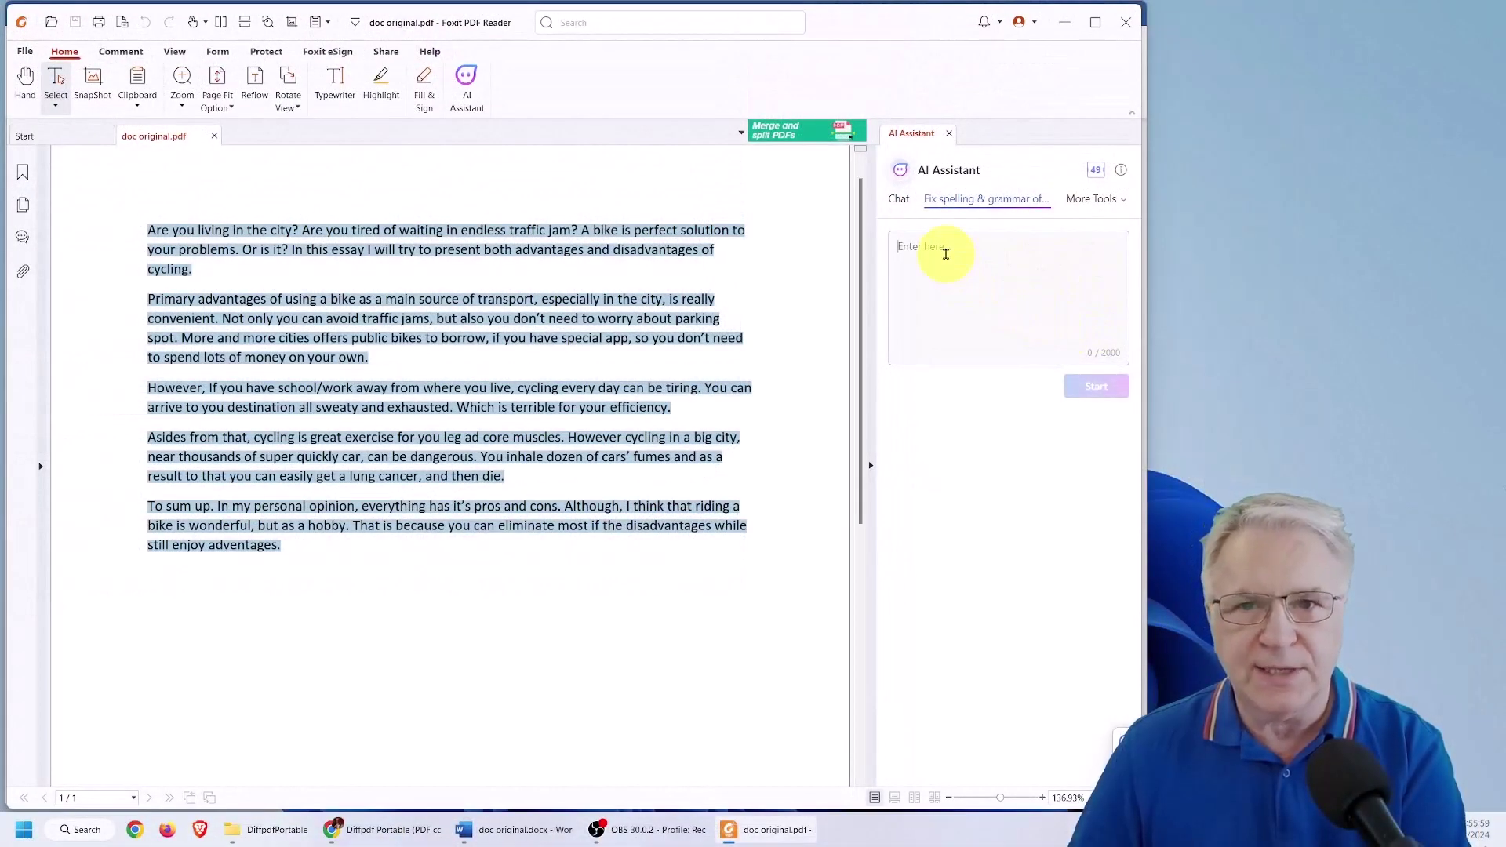
pyautogui.moveTo(149, 230); pyautogui.dragTo(285, 539)
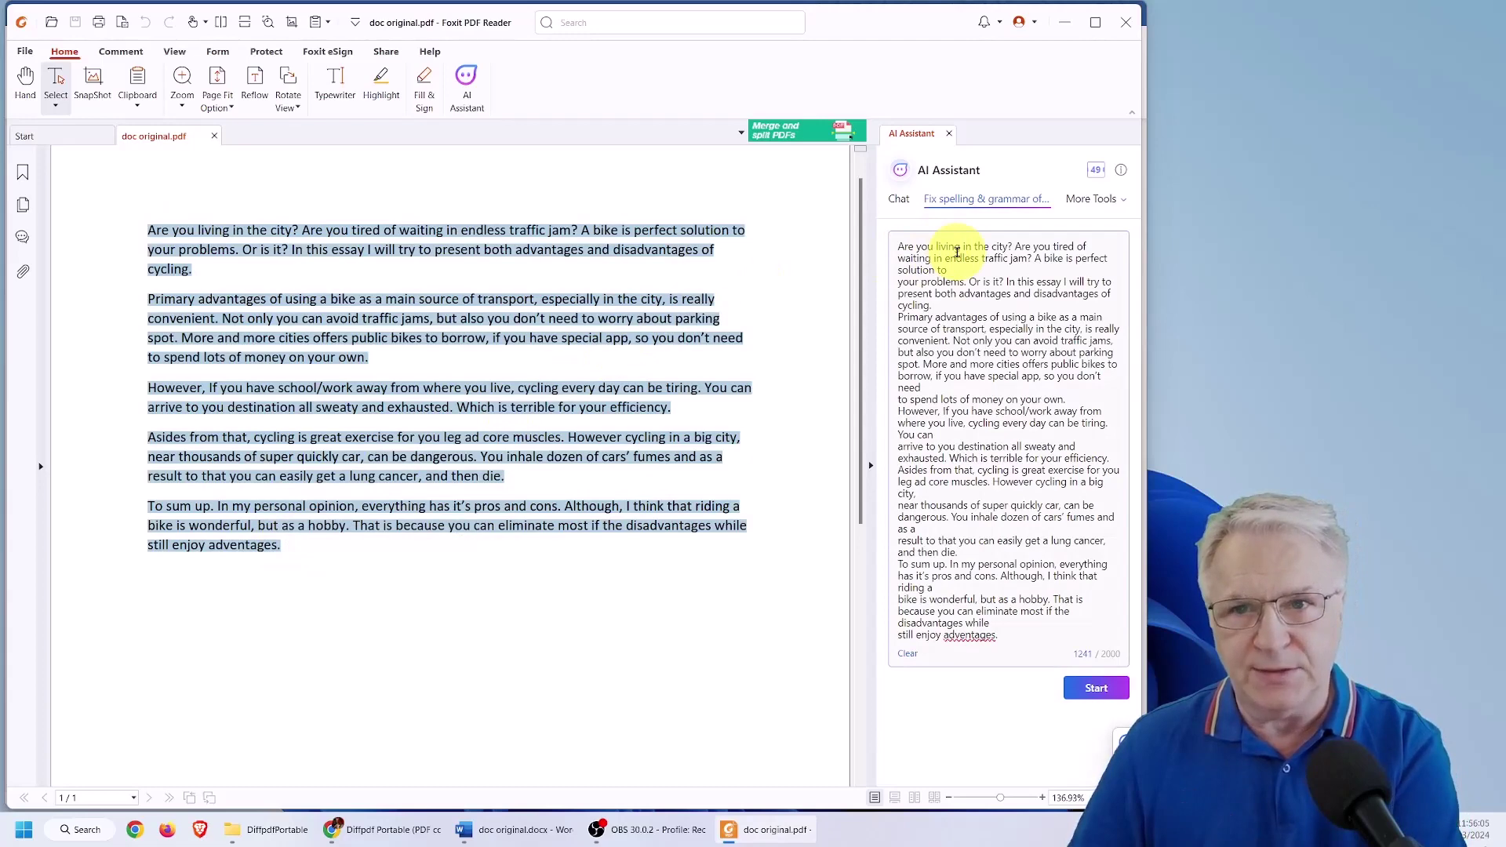
pyautogui.click(1096, 688)
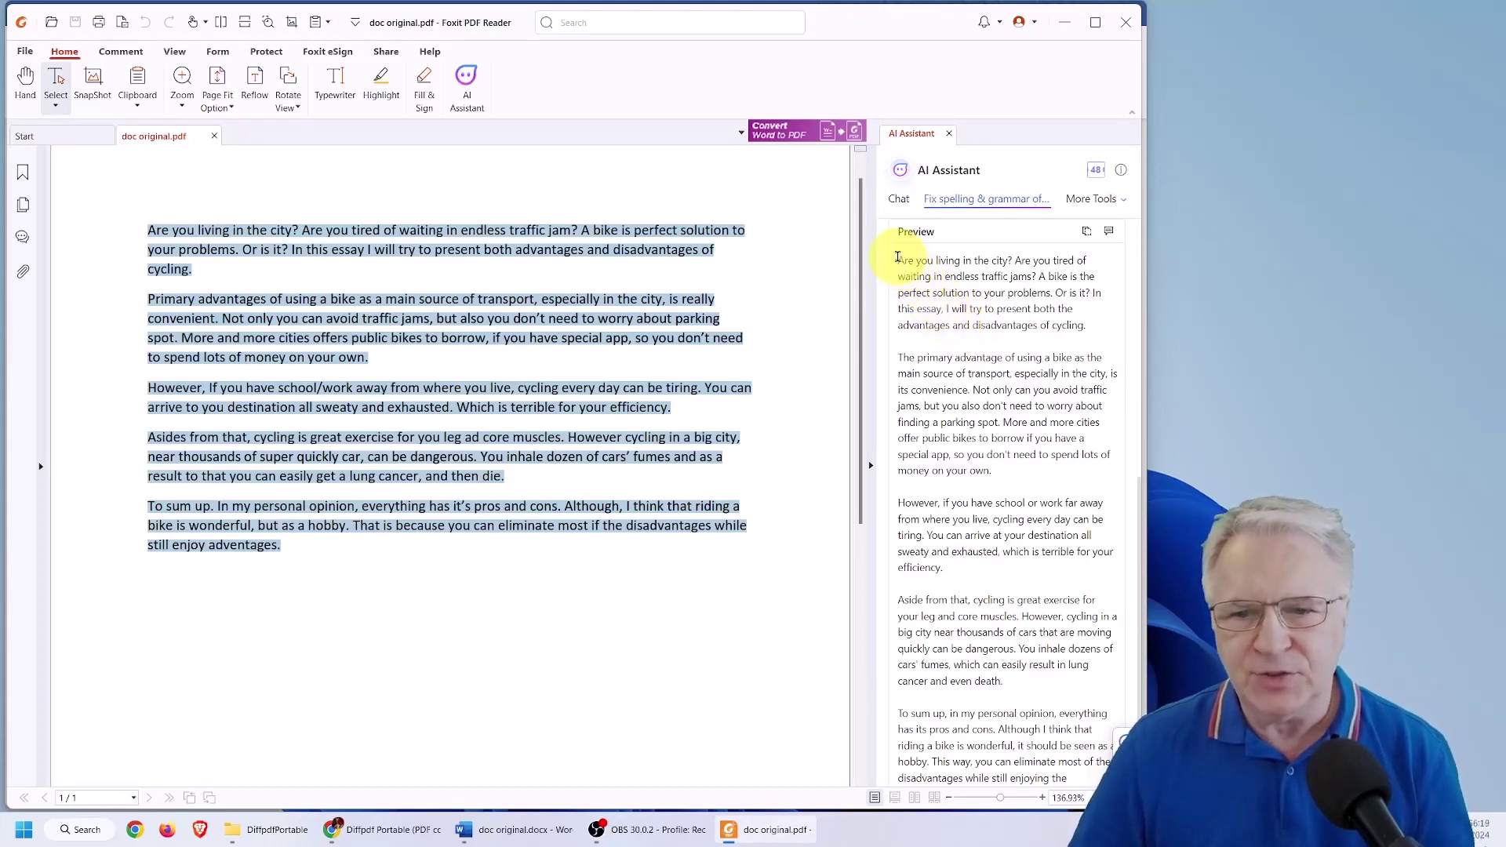
# Copy the entire corrected essay from the AI Assistant's preview
pyautogui.moveTo(900, 261); pyautogui.dragTo(1066, 787)
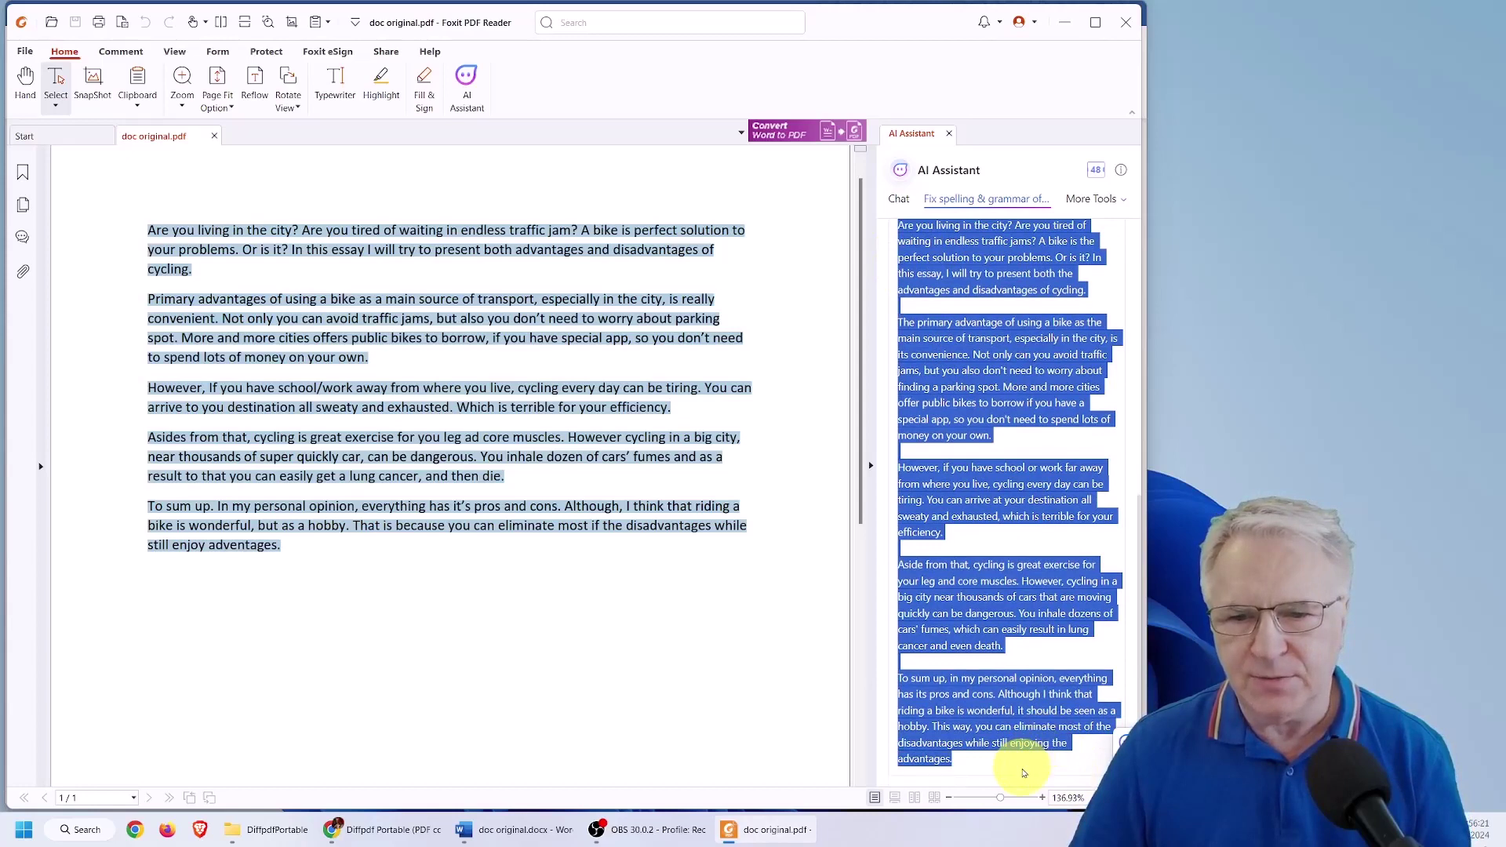
pyautogui.rightClick(949, 590)
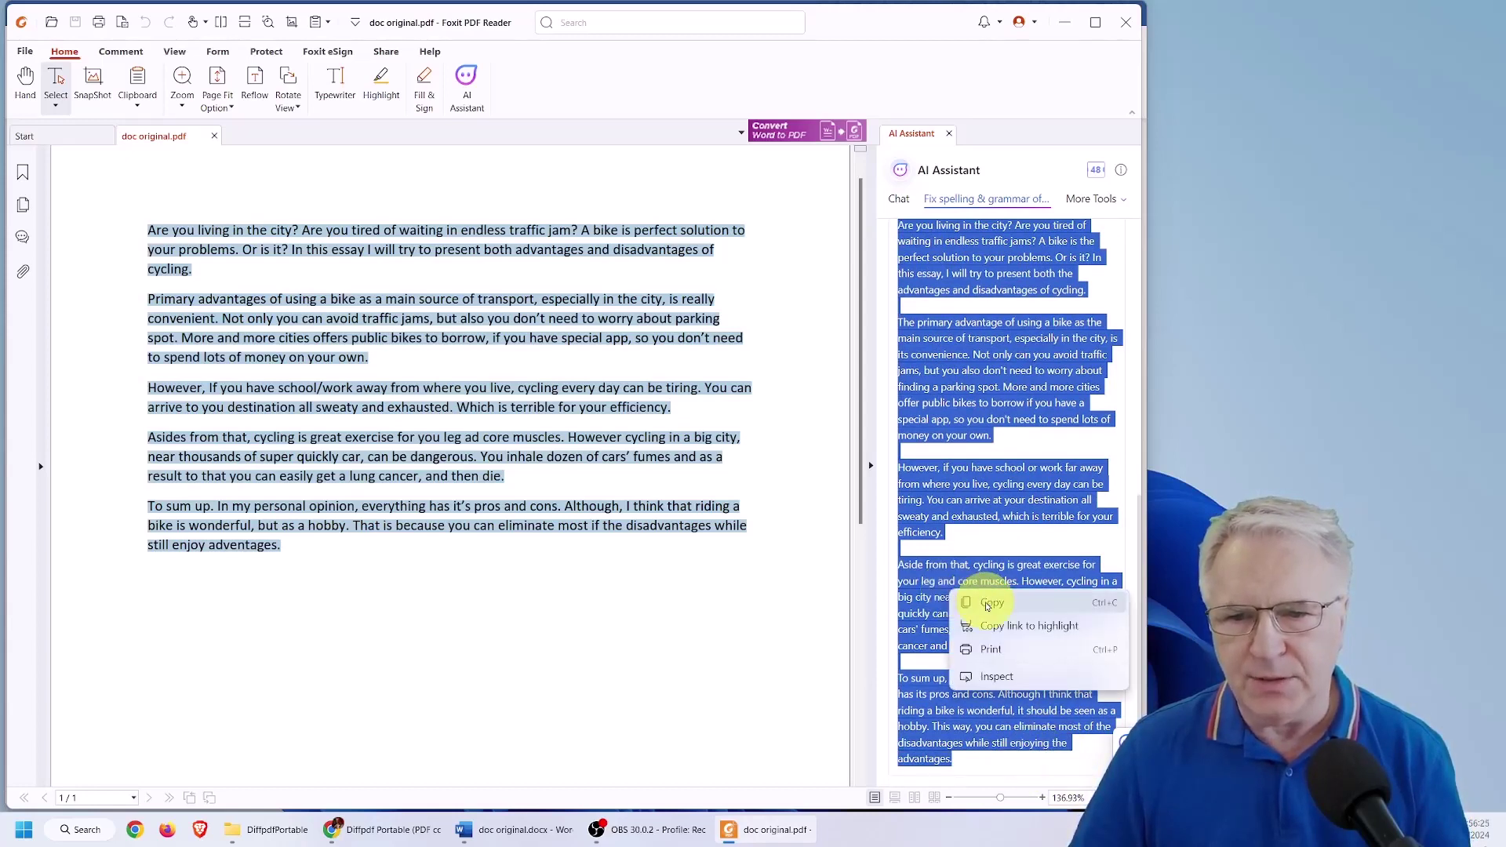
pyautogui.click(990, 603)
# Switch to Word, create a blank document and paste the corrected essay into it as text only
pyautogui.click(541, 829)
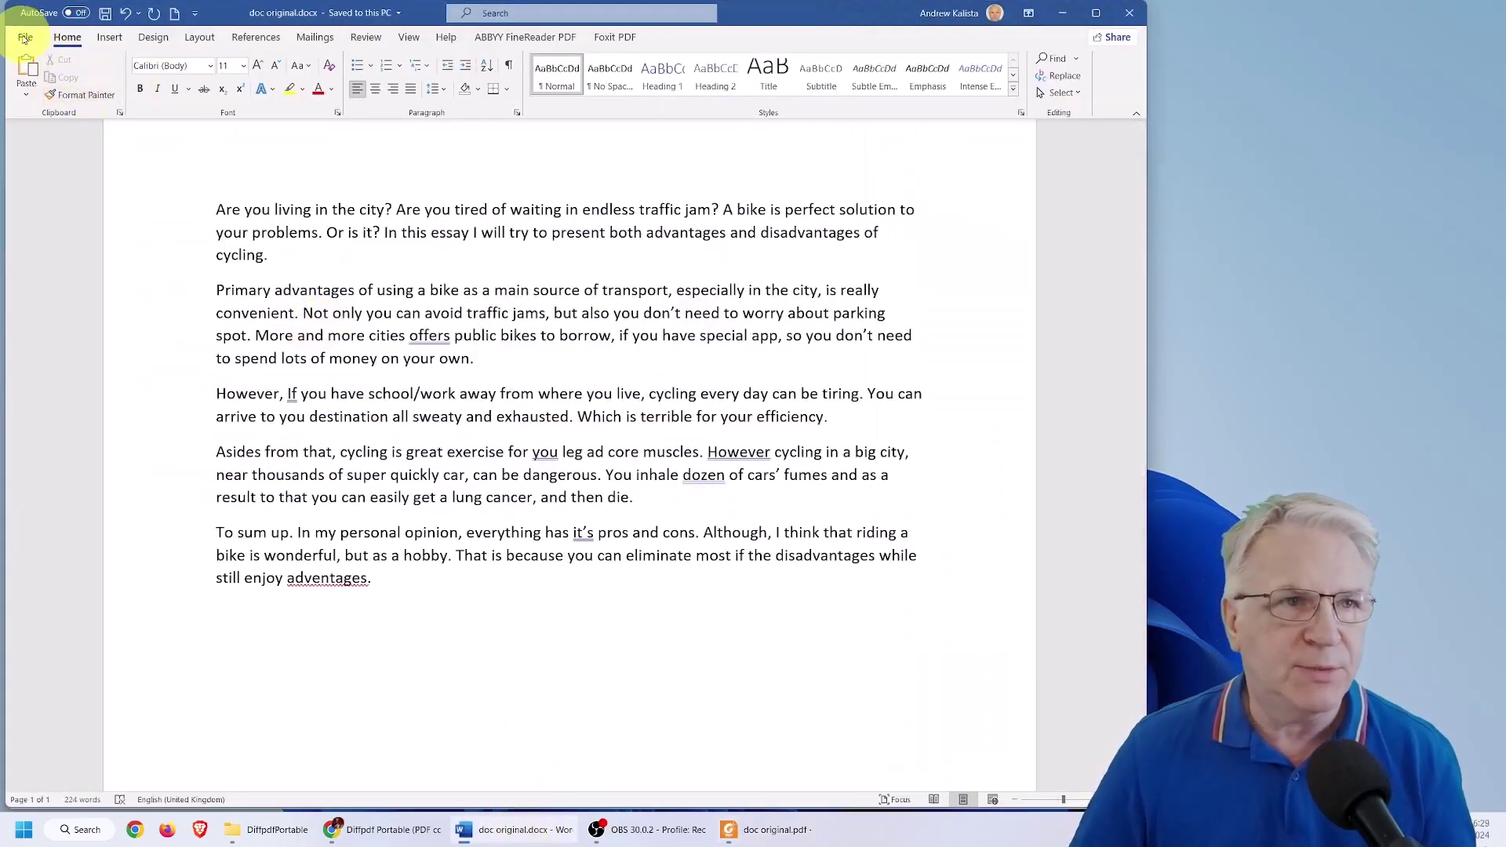
pyautogui.click(25, 38)
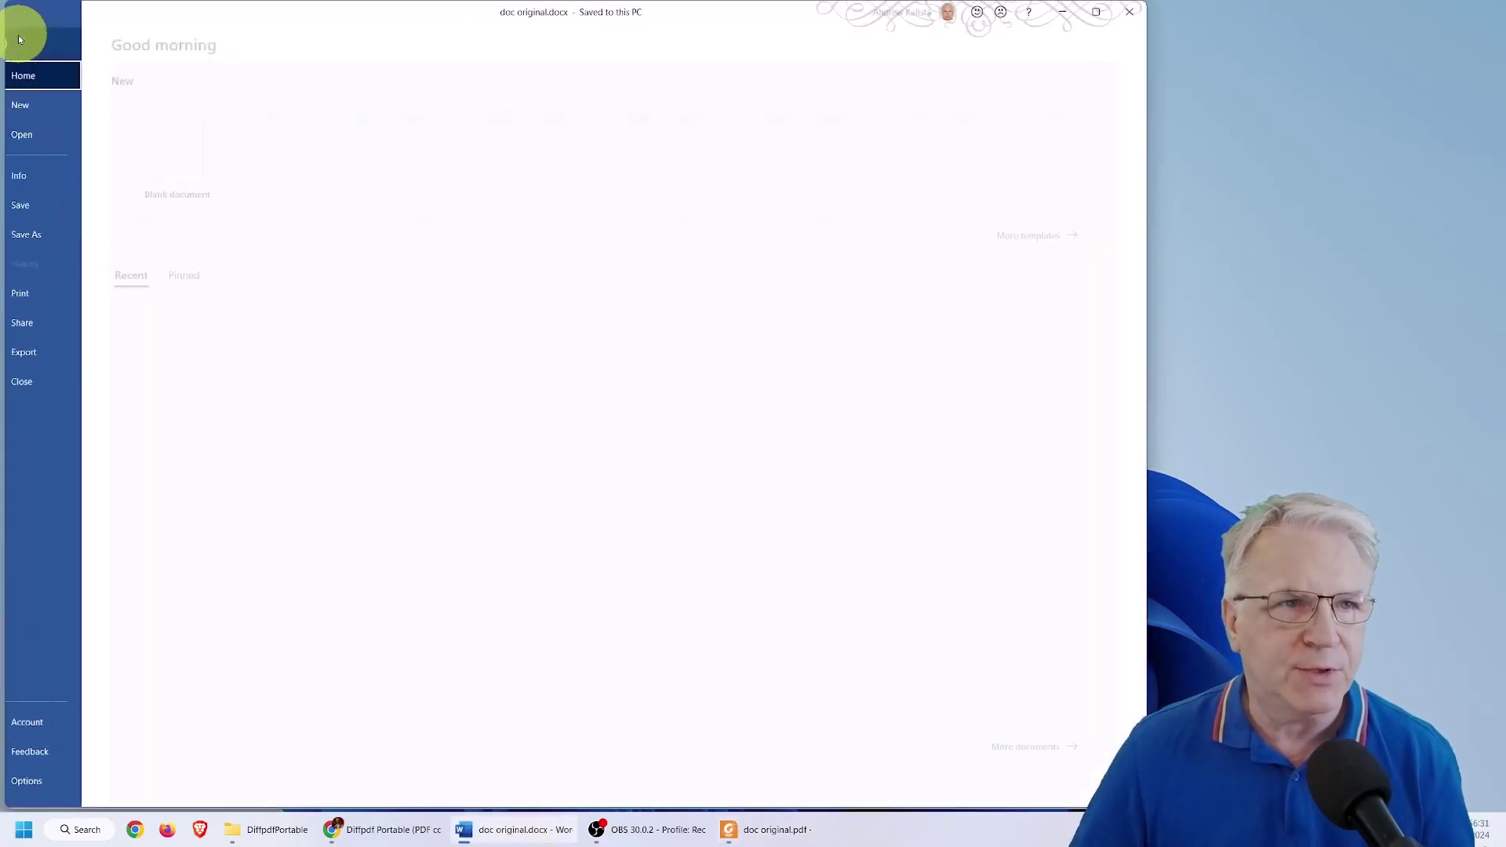
pyautogui.click(43, 105)
pyautogui.click(228, 153)
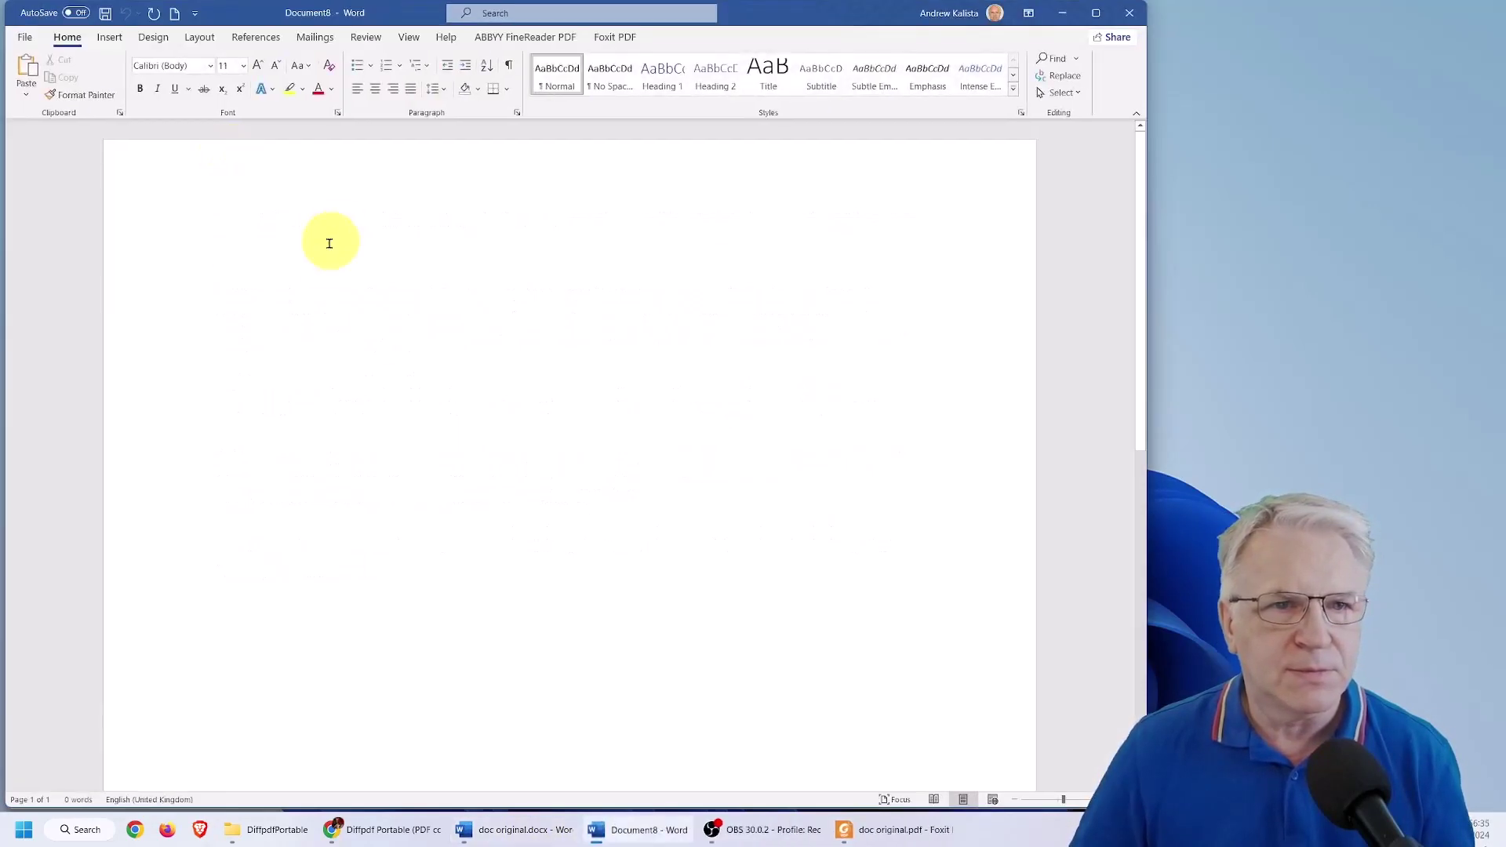
pyautogui.rightClick(333, 294)
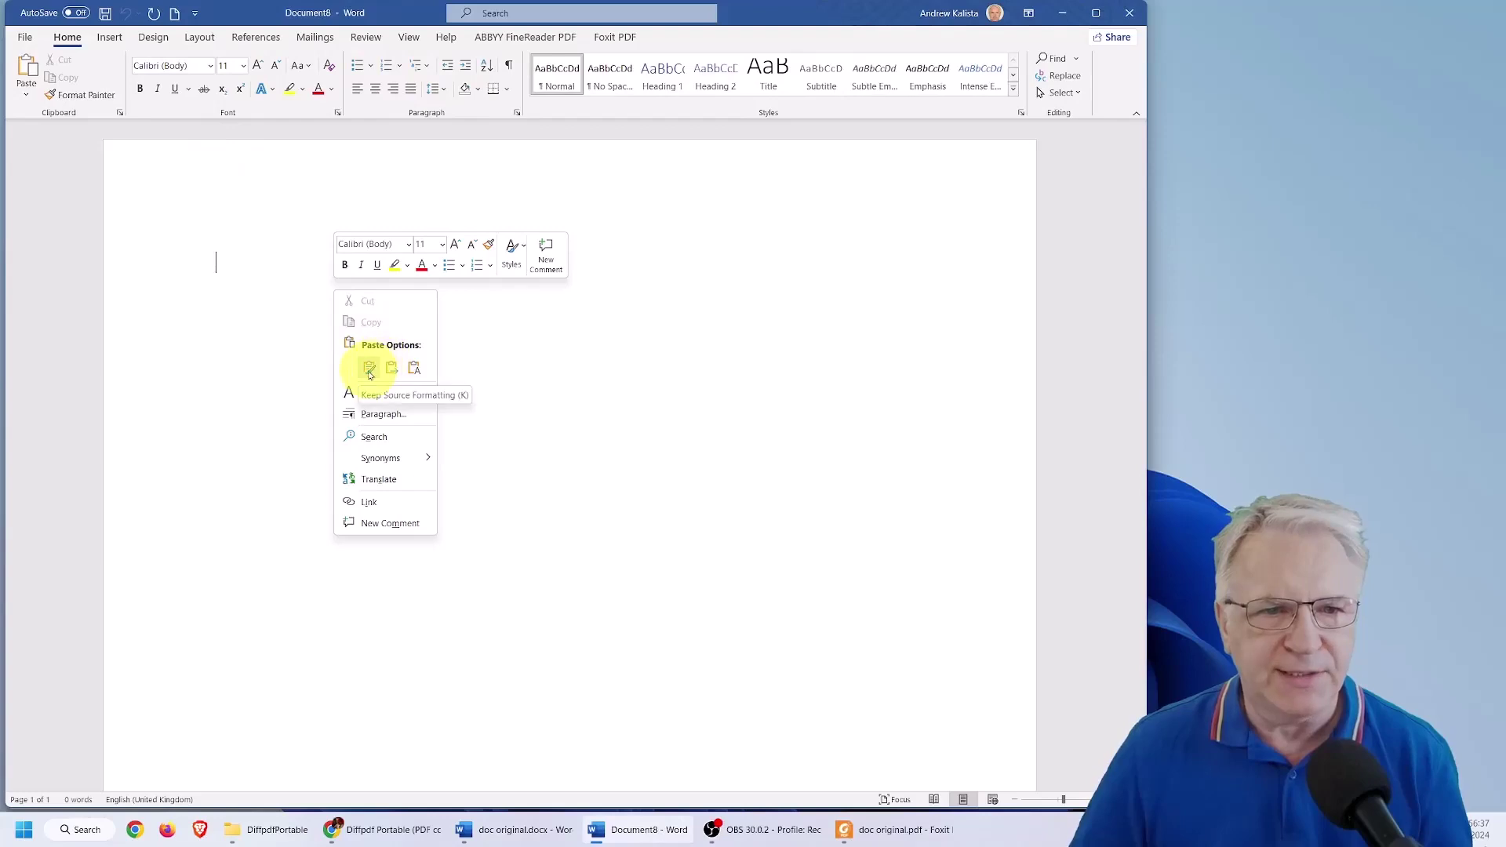
pyautogui.click(369, 368)
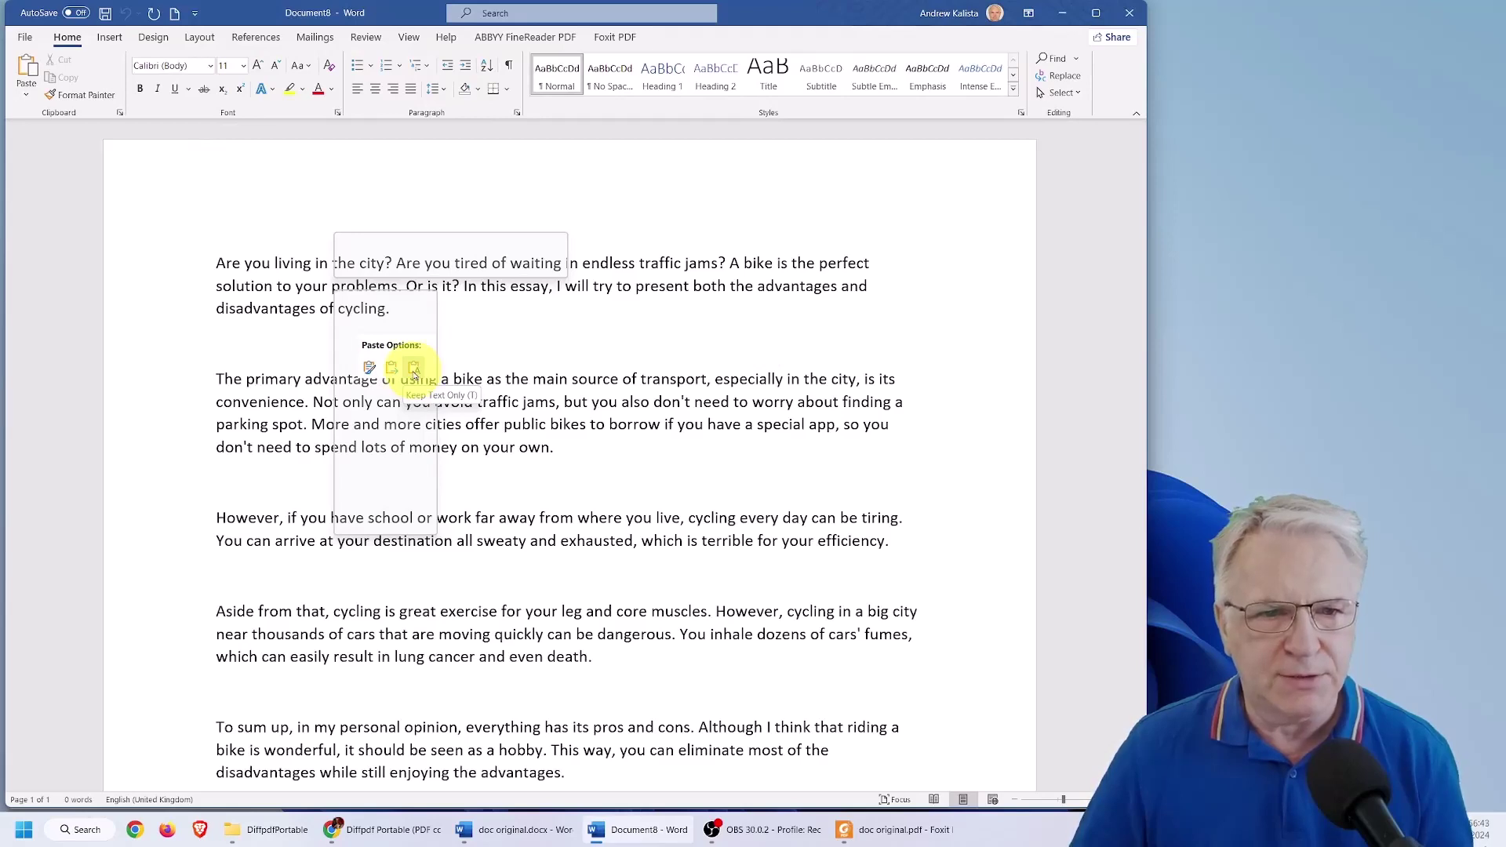
pyautogui.click(413, 369)
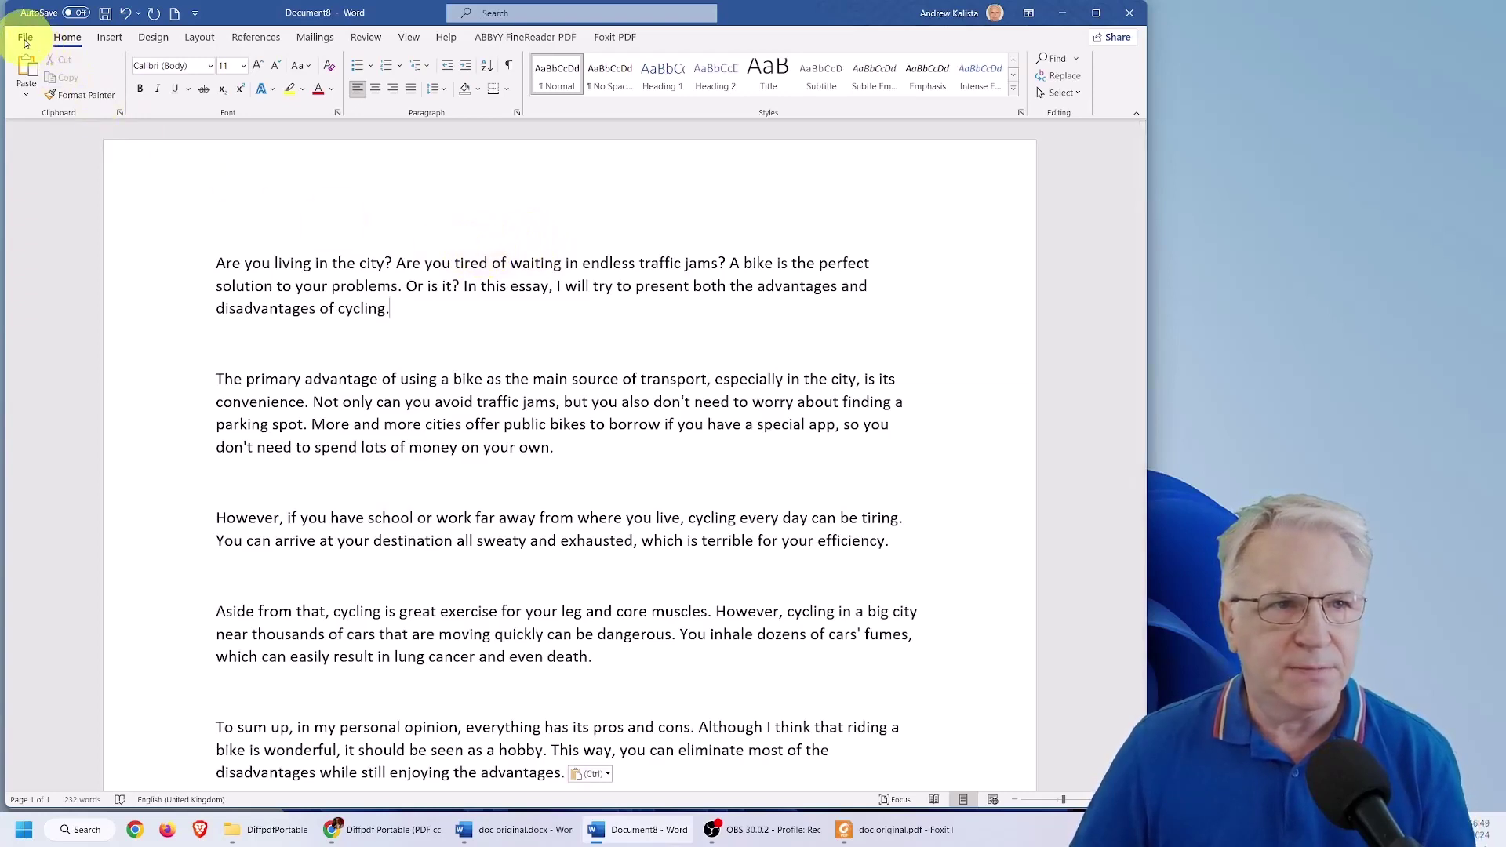
# Save the corrected essay to the Desktop as a PDF named Are you living in the city.pdf
pyautogui.click(25, 39)
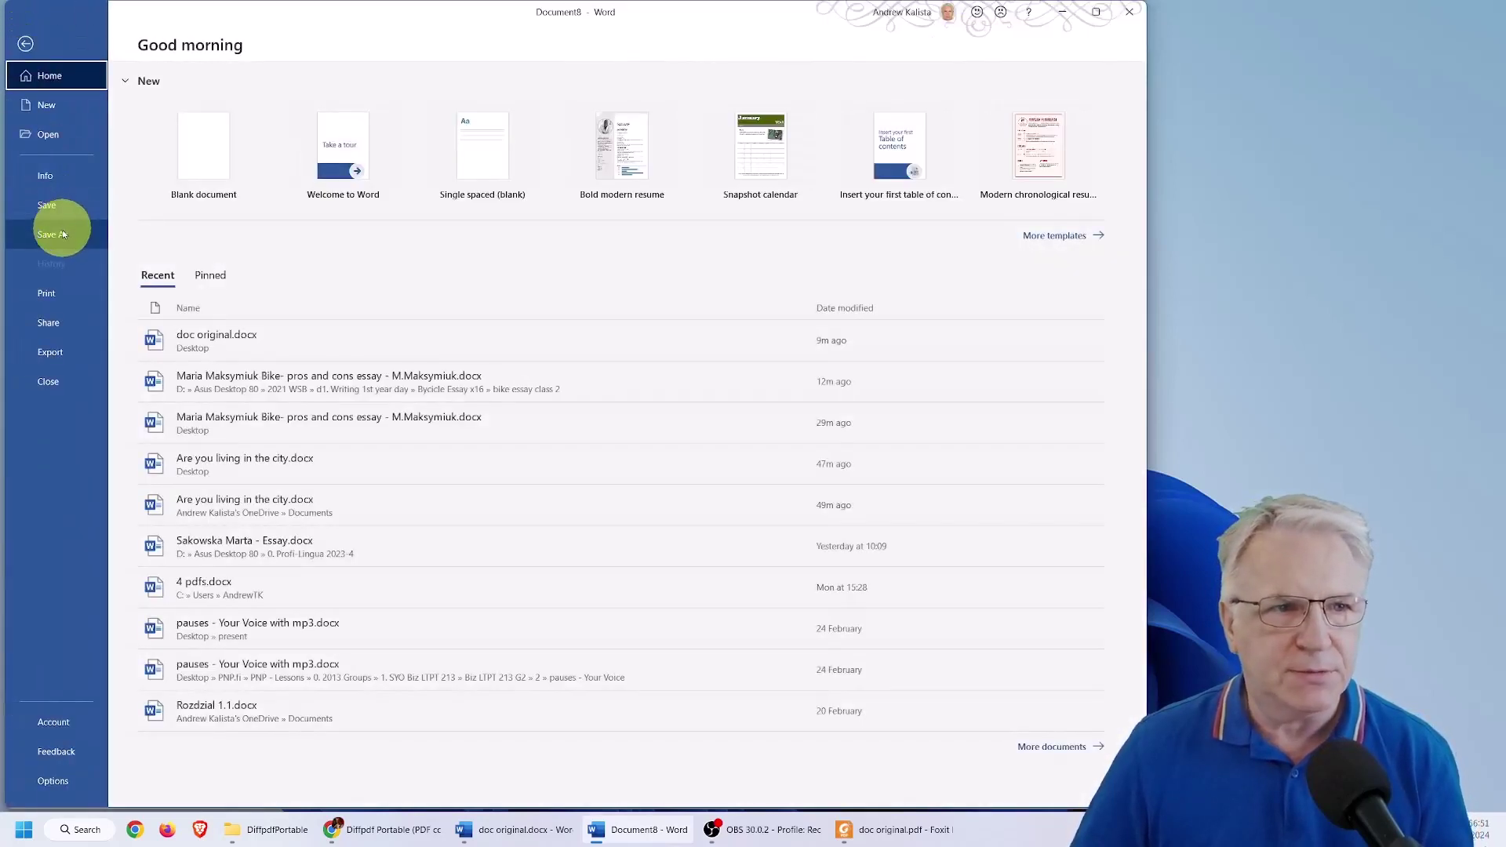
pyautogui.click(63, 235)
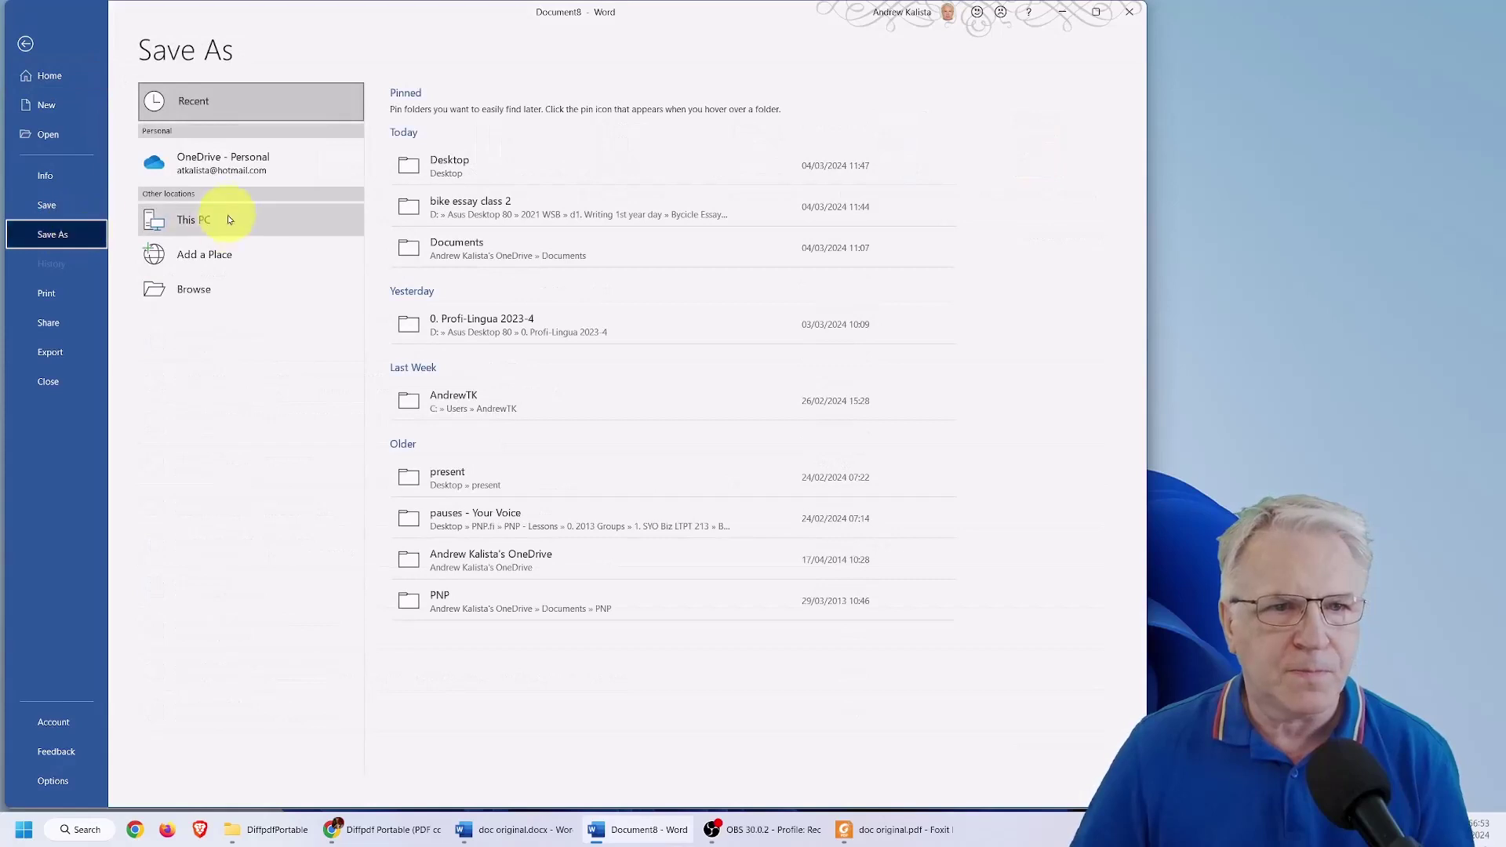
pyautogui.click(439, 163)
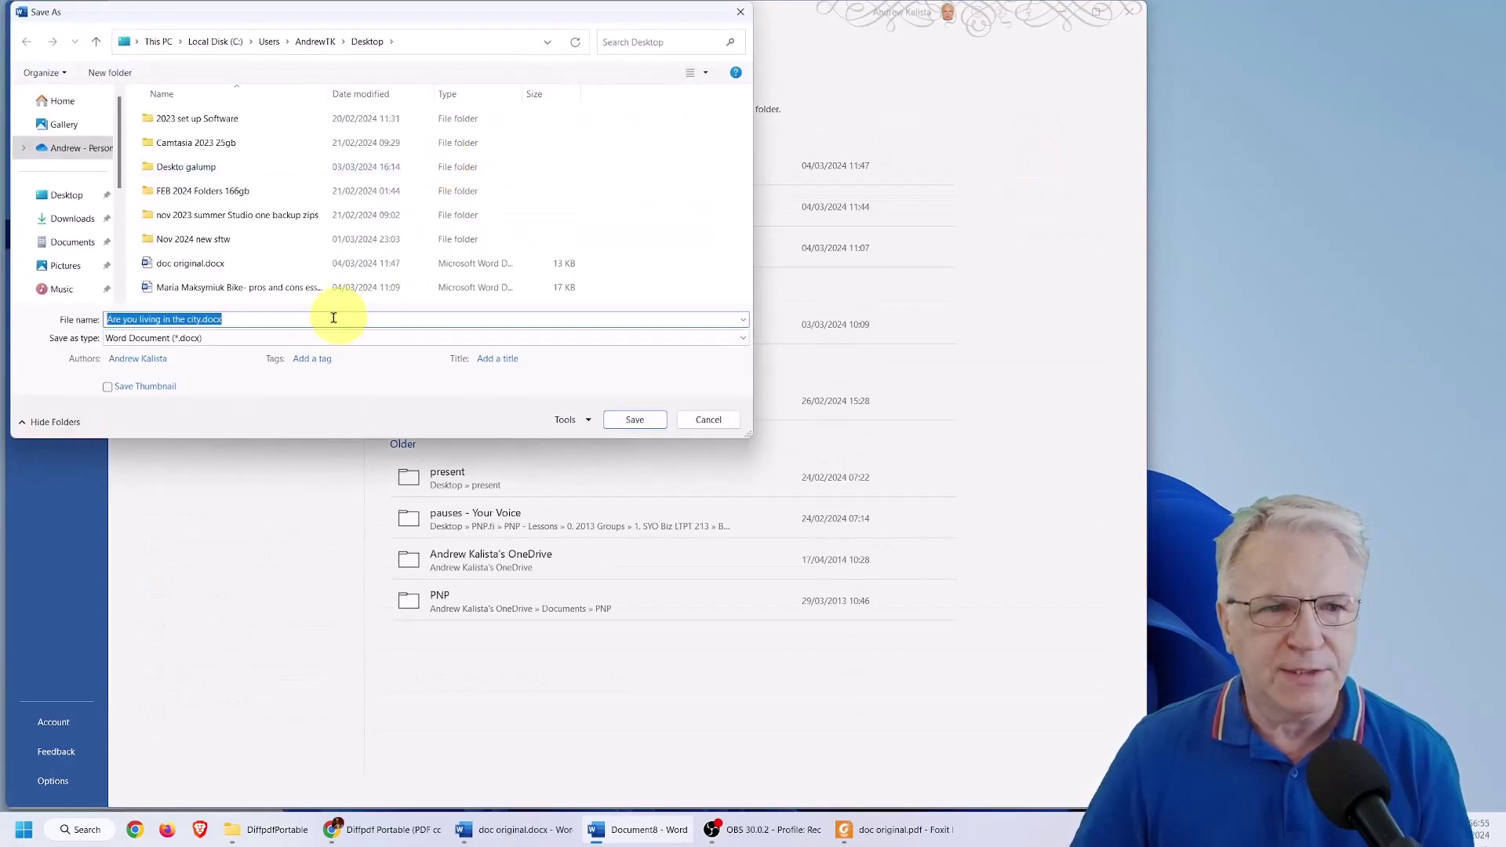
pyautogui.click(319, 341)
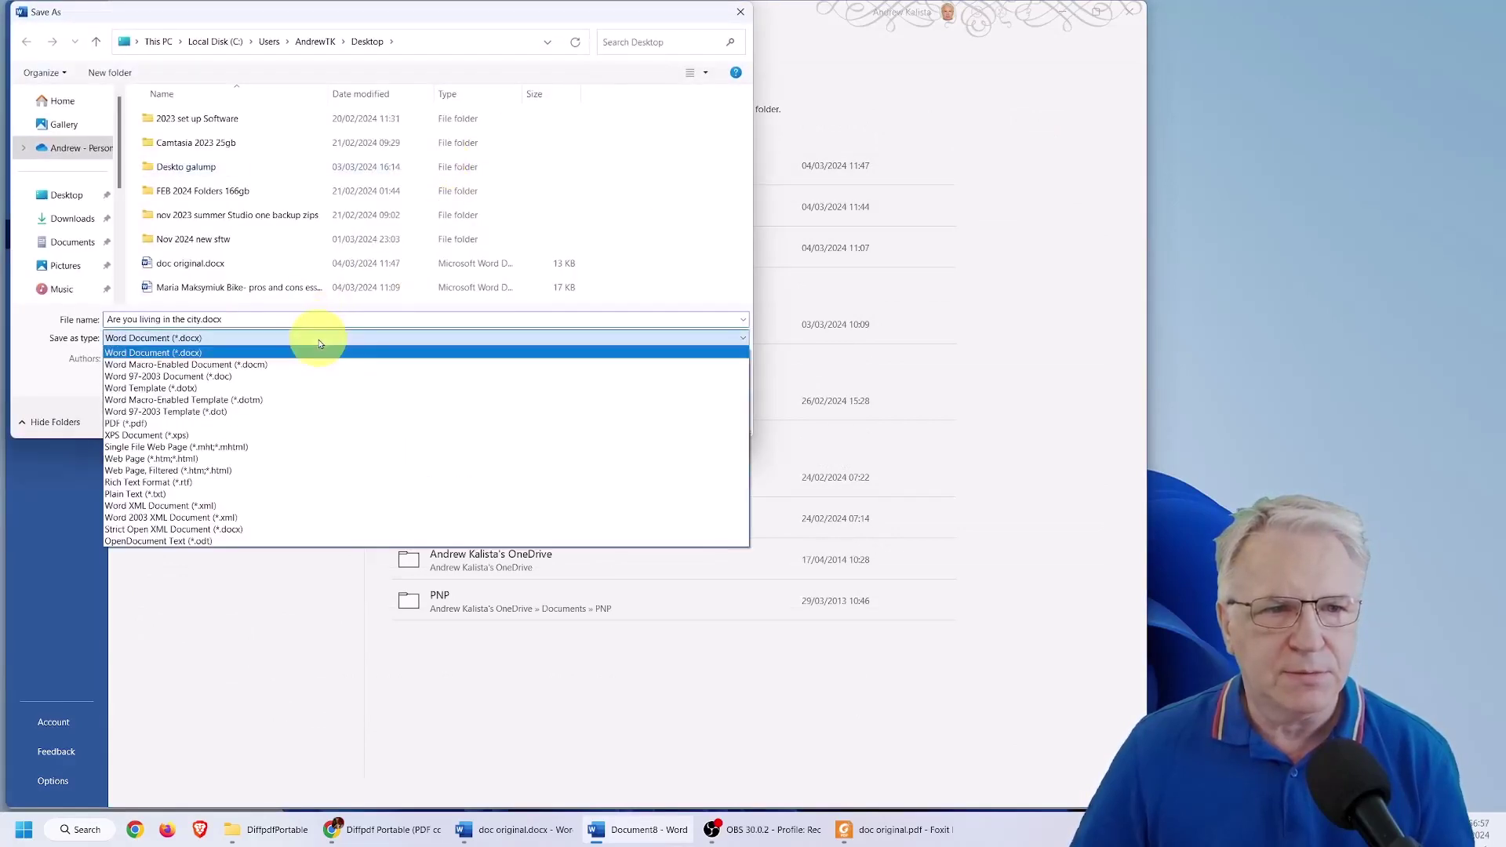
pyautogui.click(290, 420)
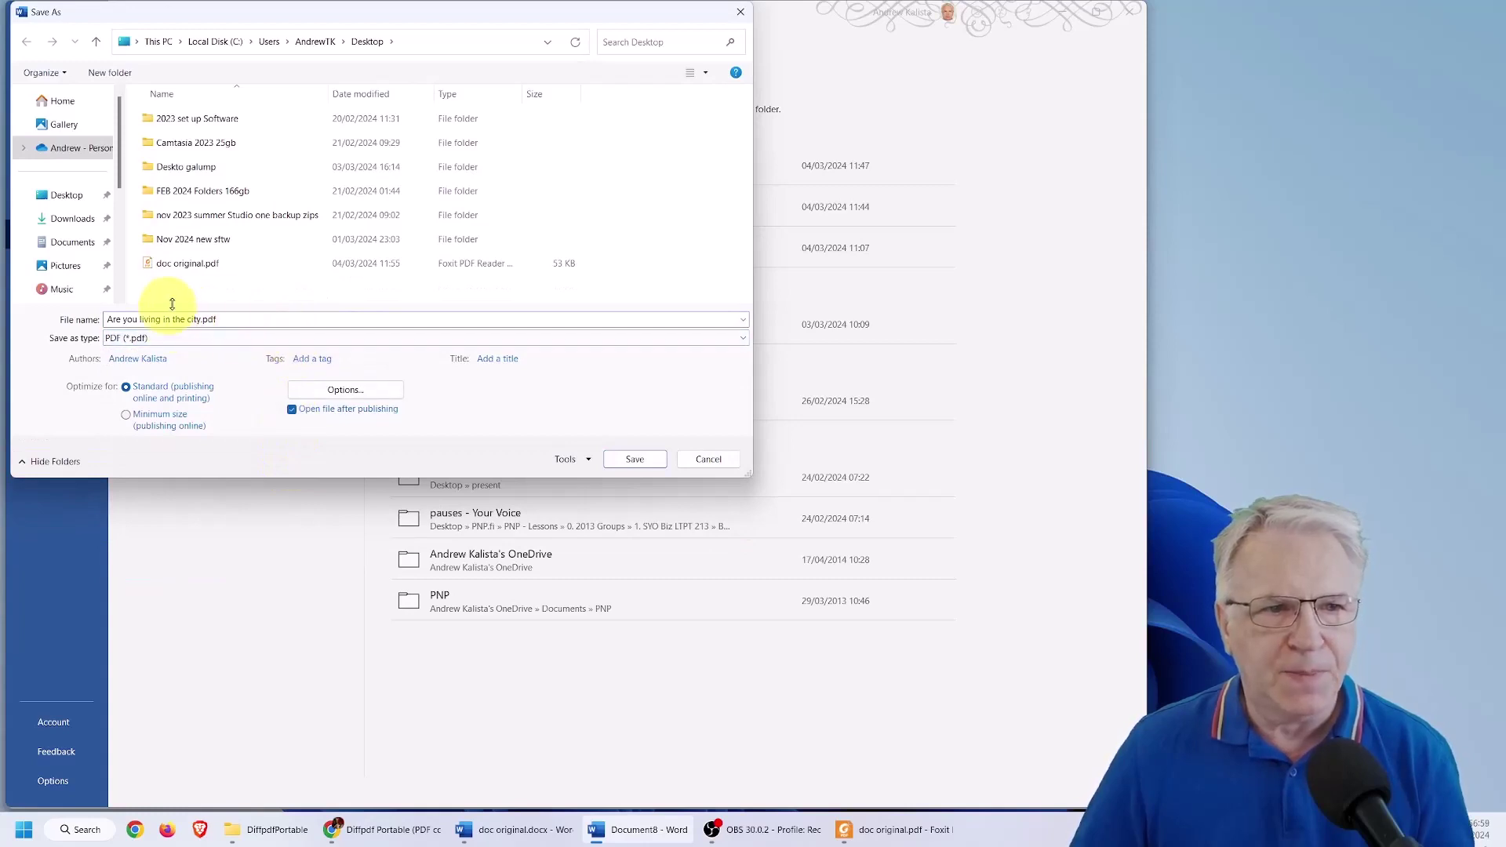
pyautogui.click(635, 459)
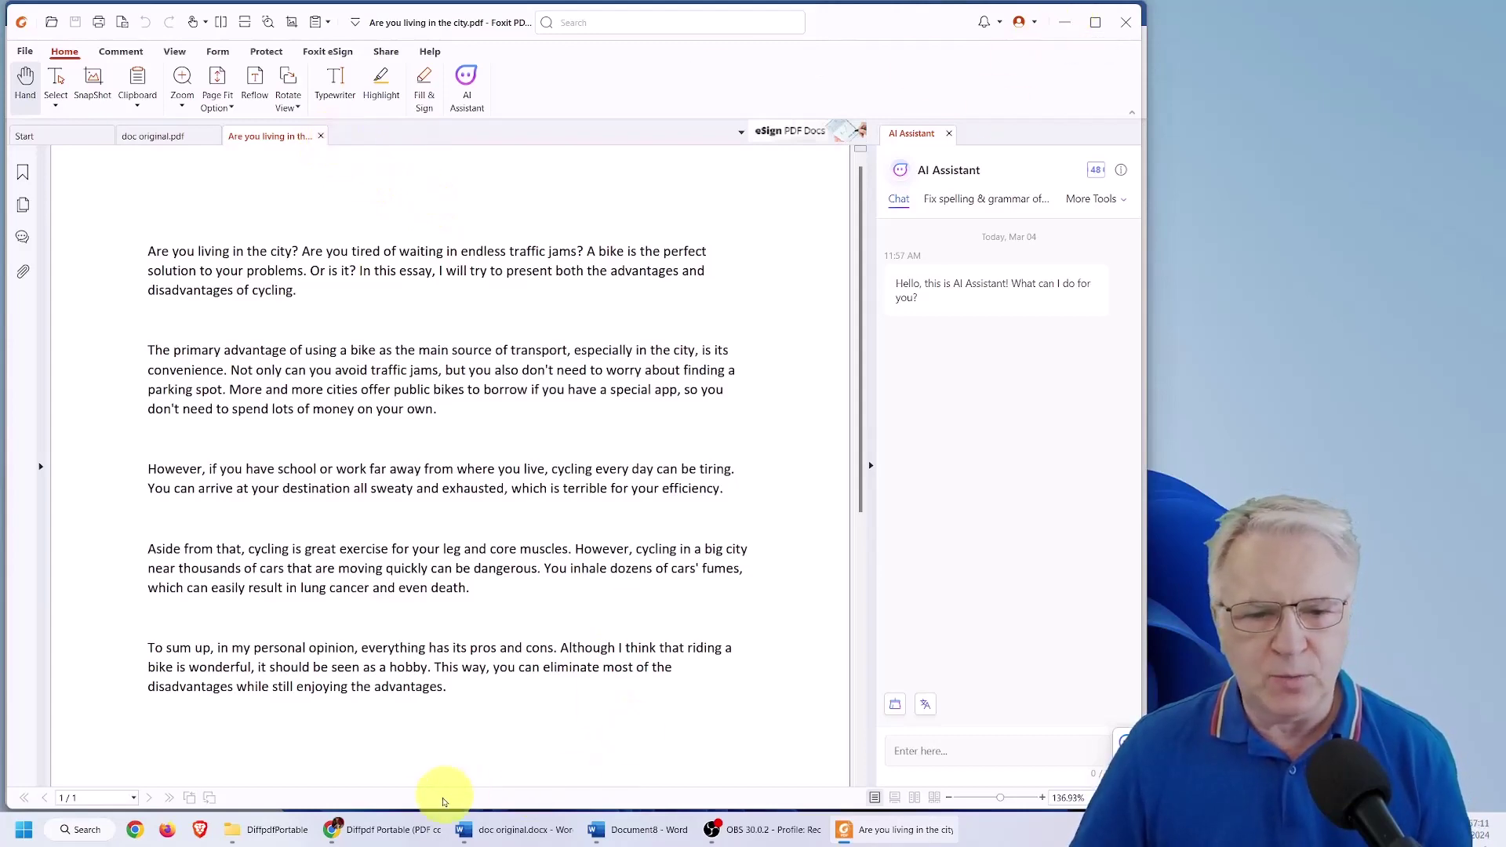
# Switch to File Explorer and launch DiffpdfPortable.exe from the DiffpdfPortable folder inside DiffpdfPort
pyautogui.click(376, 829)
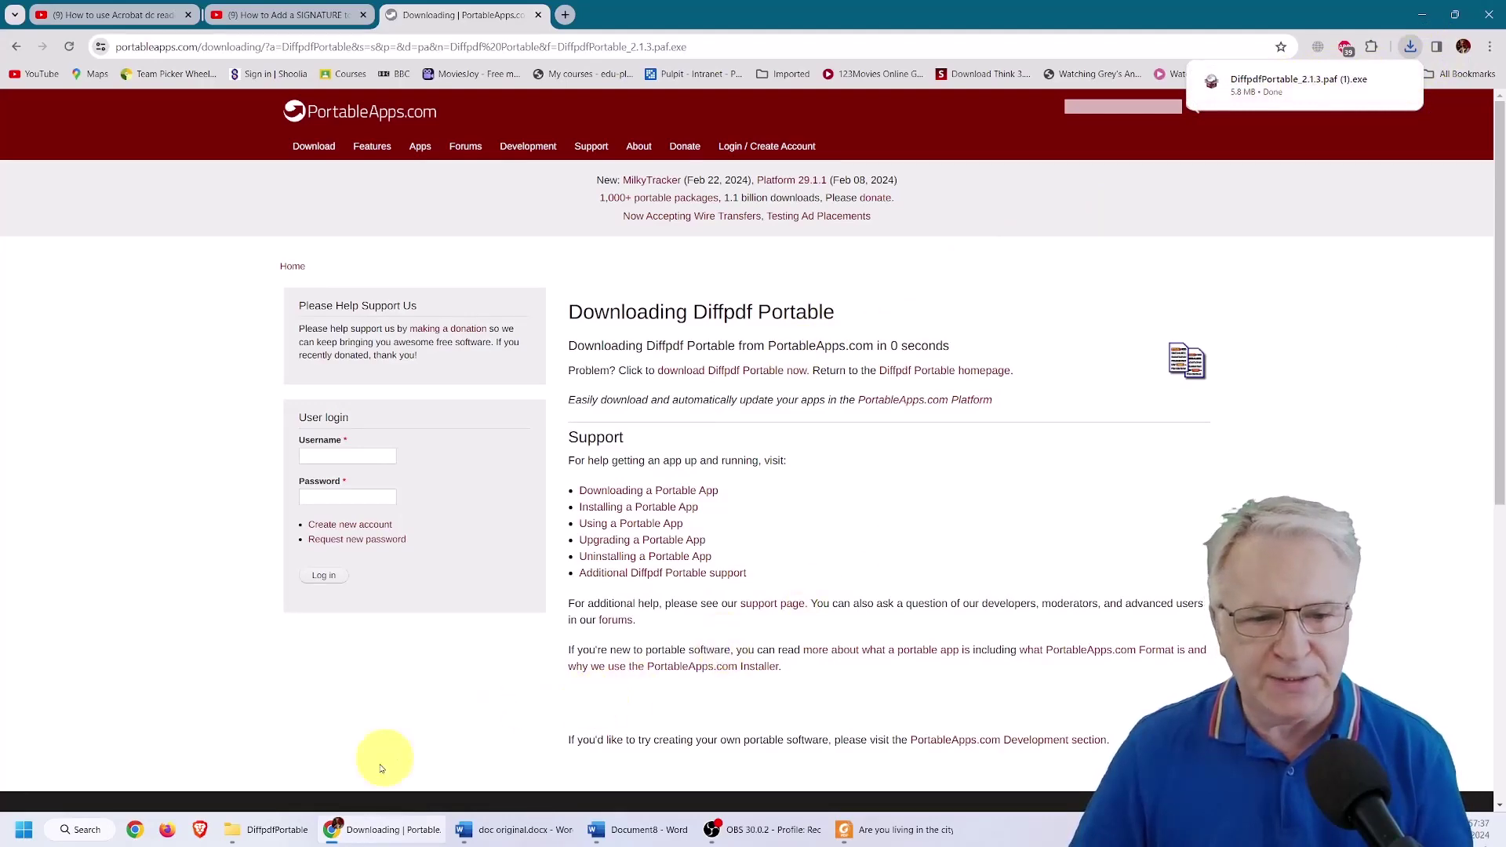
pyautogui.click(259, 829)
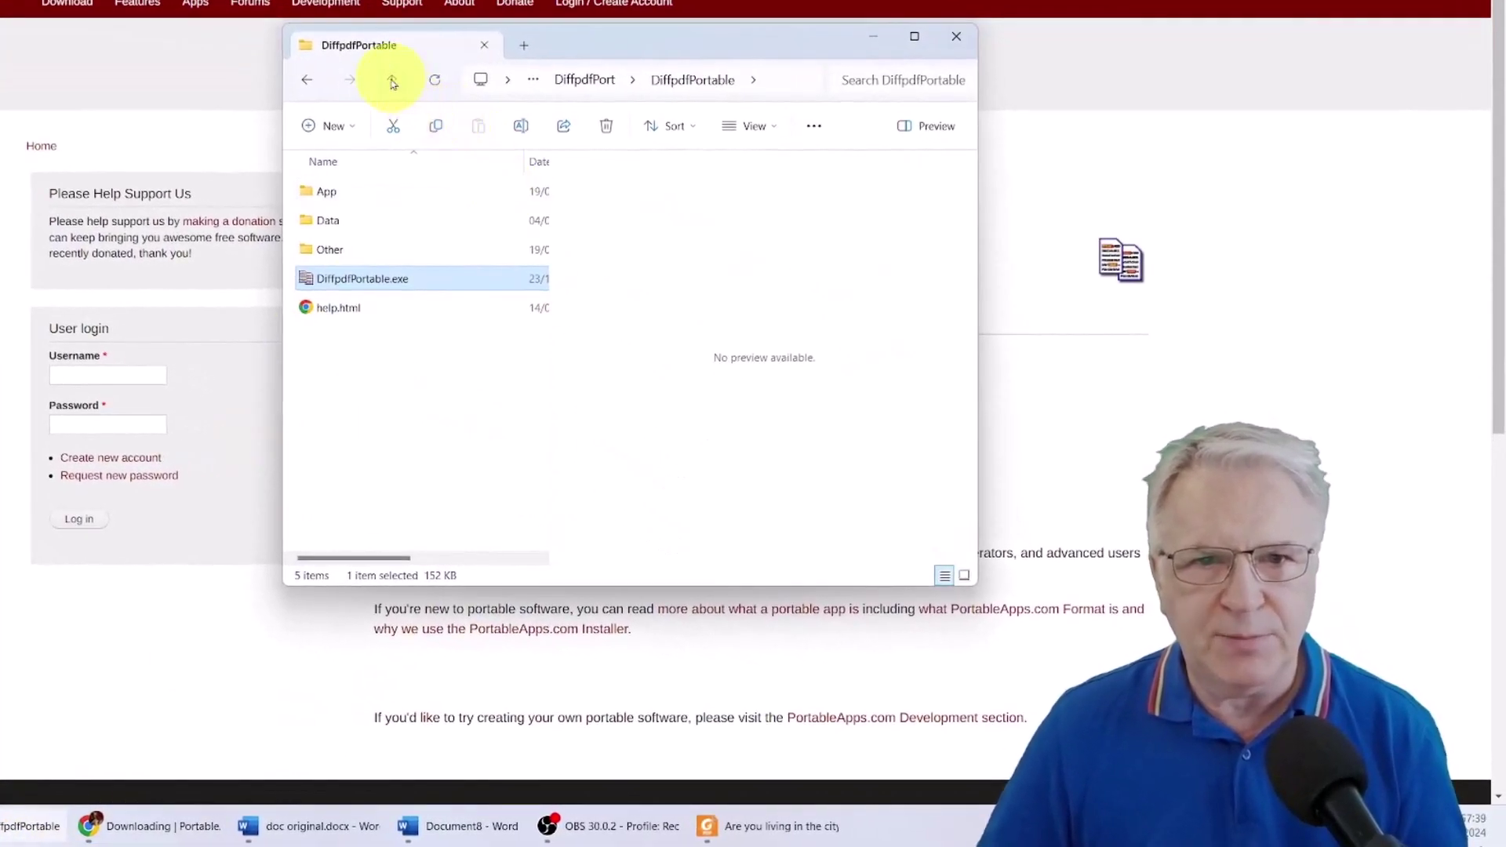
pyautogui.click(391, 79)
pyautogui.click(382, 221)
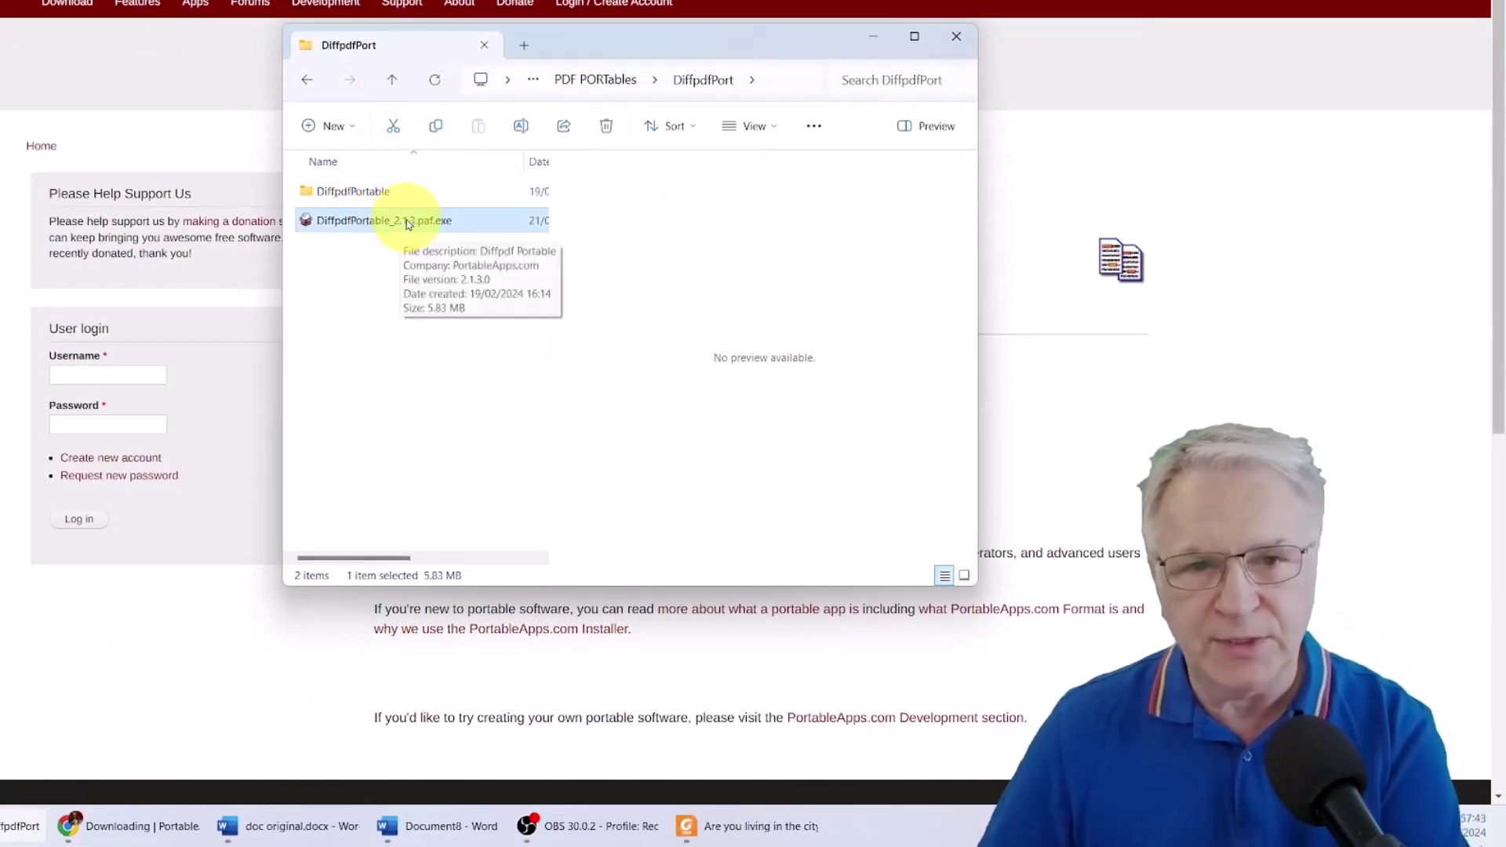
pyautogui.doubleClick(356, 194)
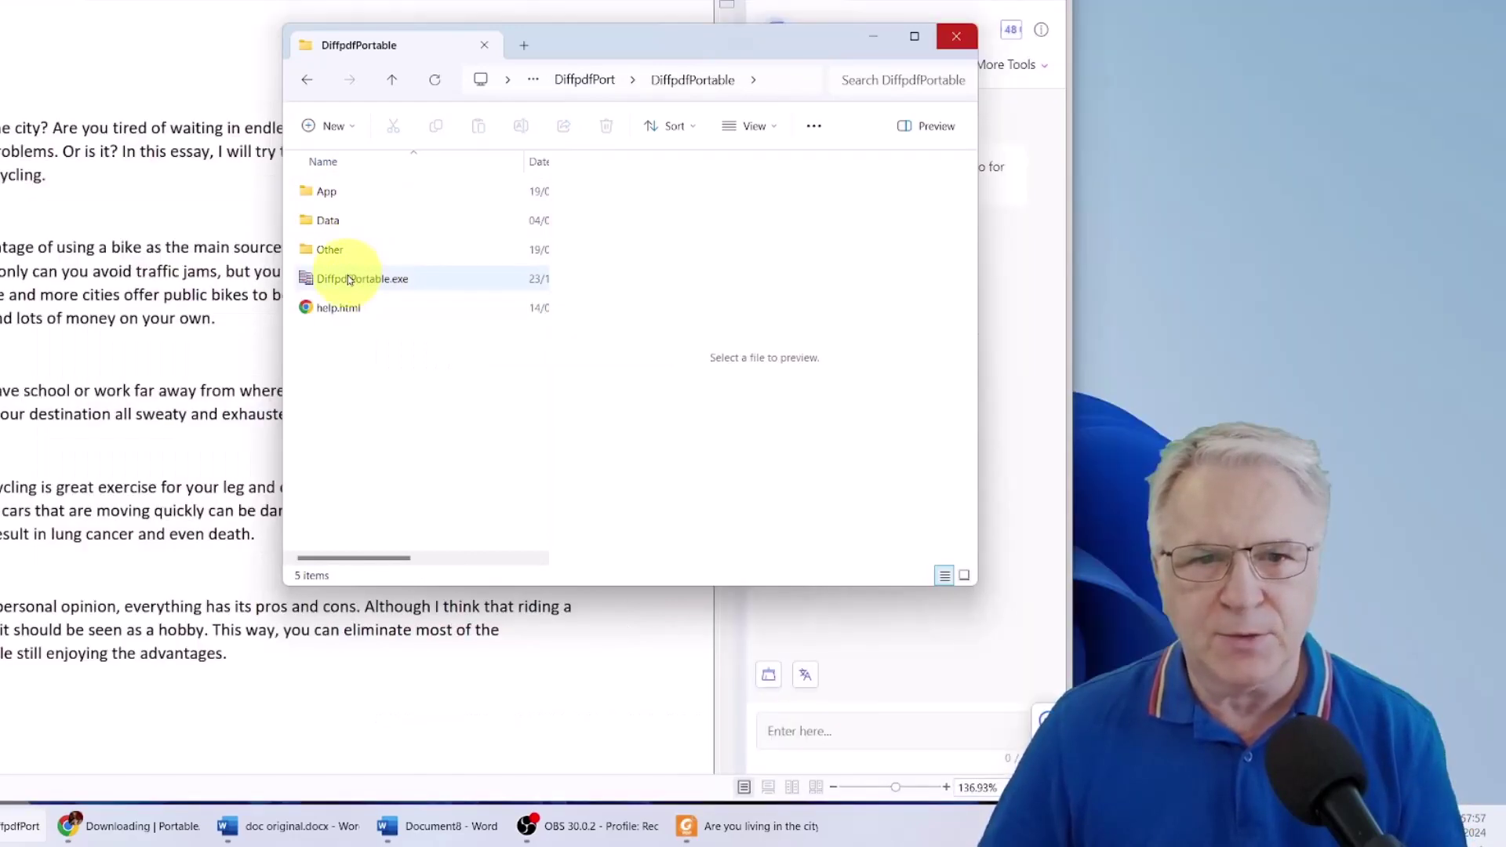
pyautogui.doubleClick(375, 280)
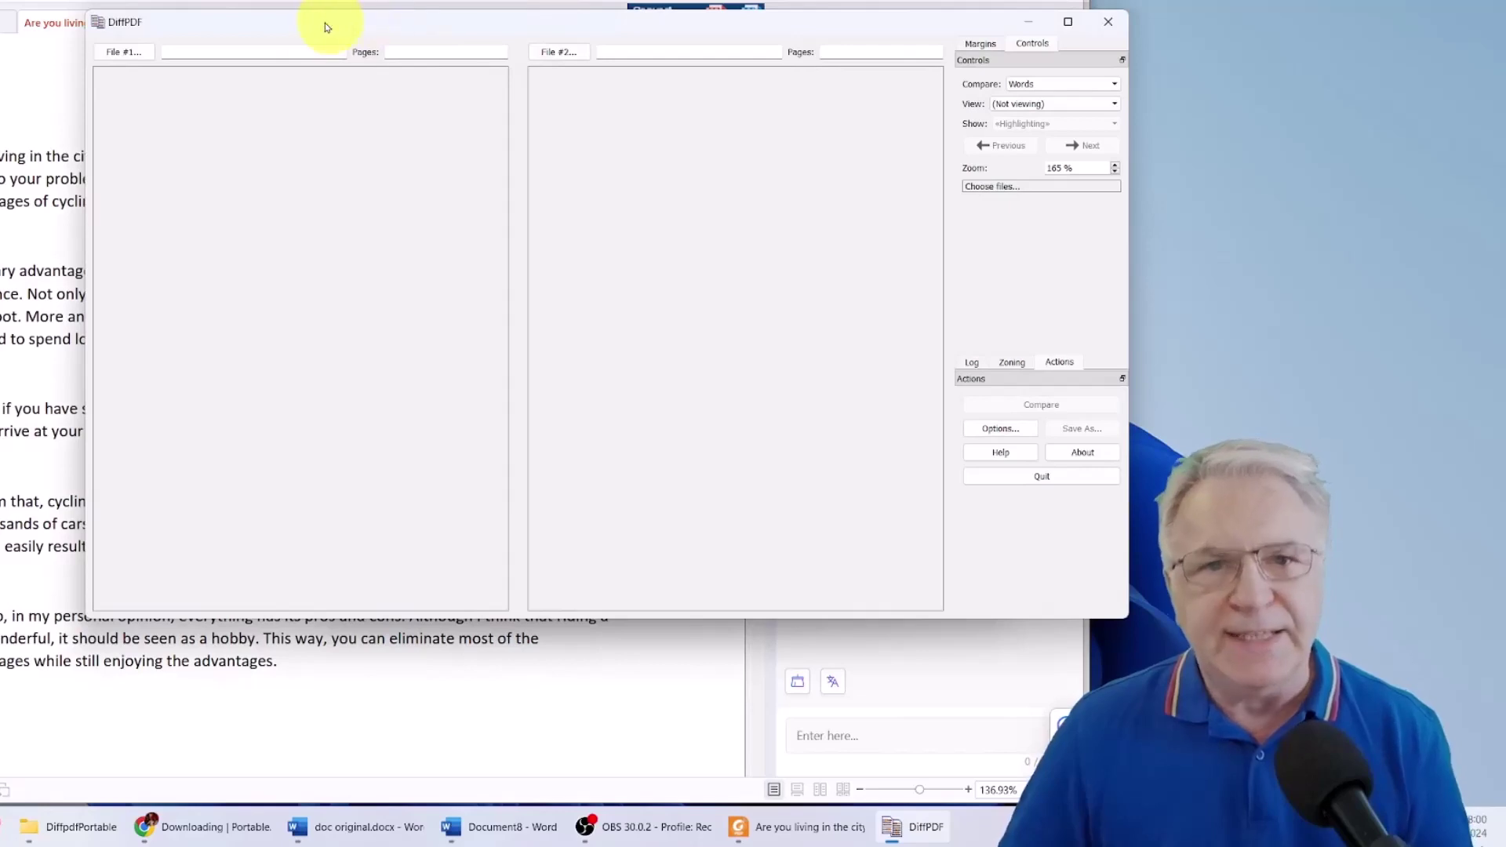
# Load doc original.pdf from the Desktop as the first file and Are you living in the city.pdf as the second
pyautogui.click(124, 54)
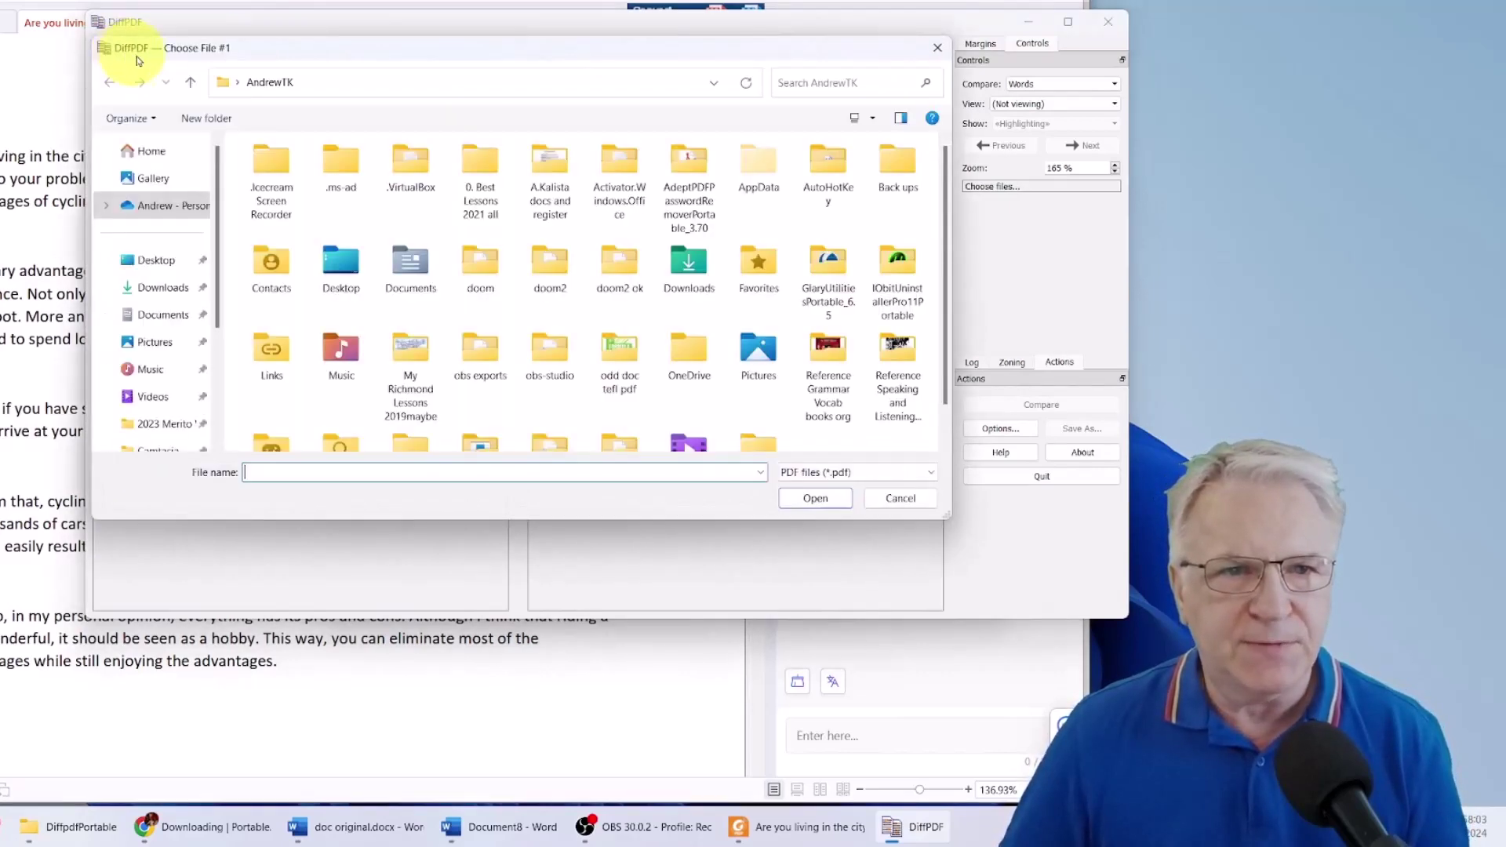
pyautogui.click(159, 262)
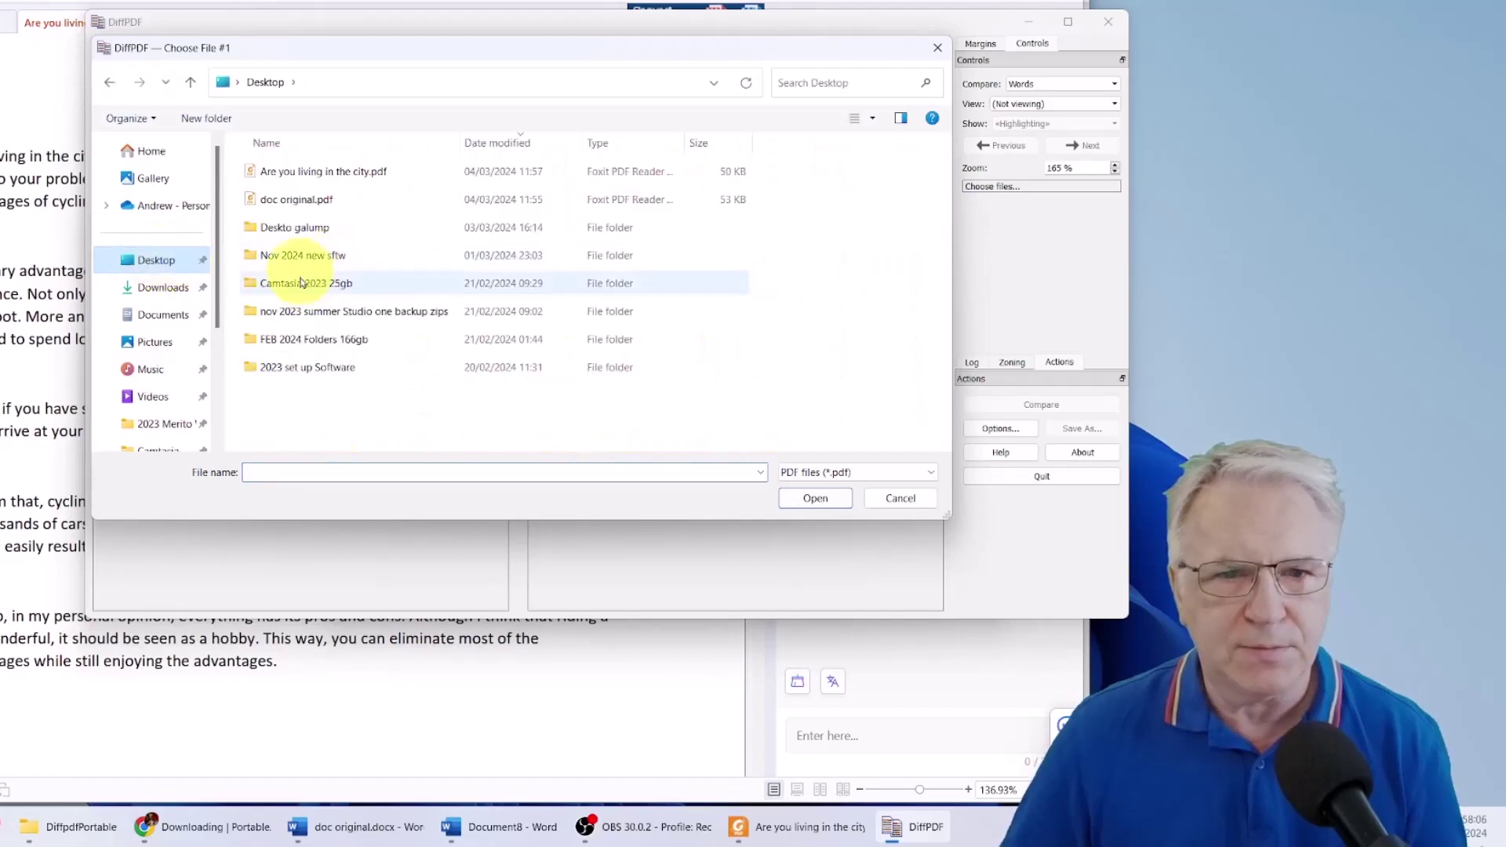
pyautogui.click(299, 206)
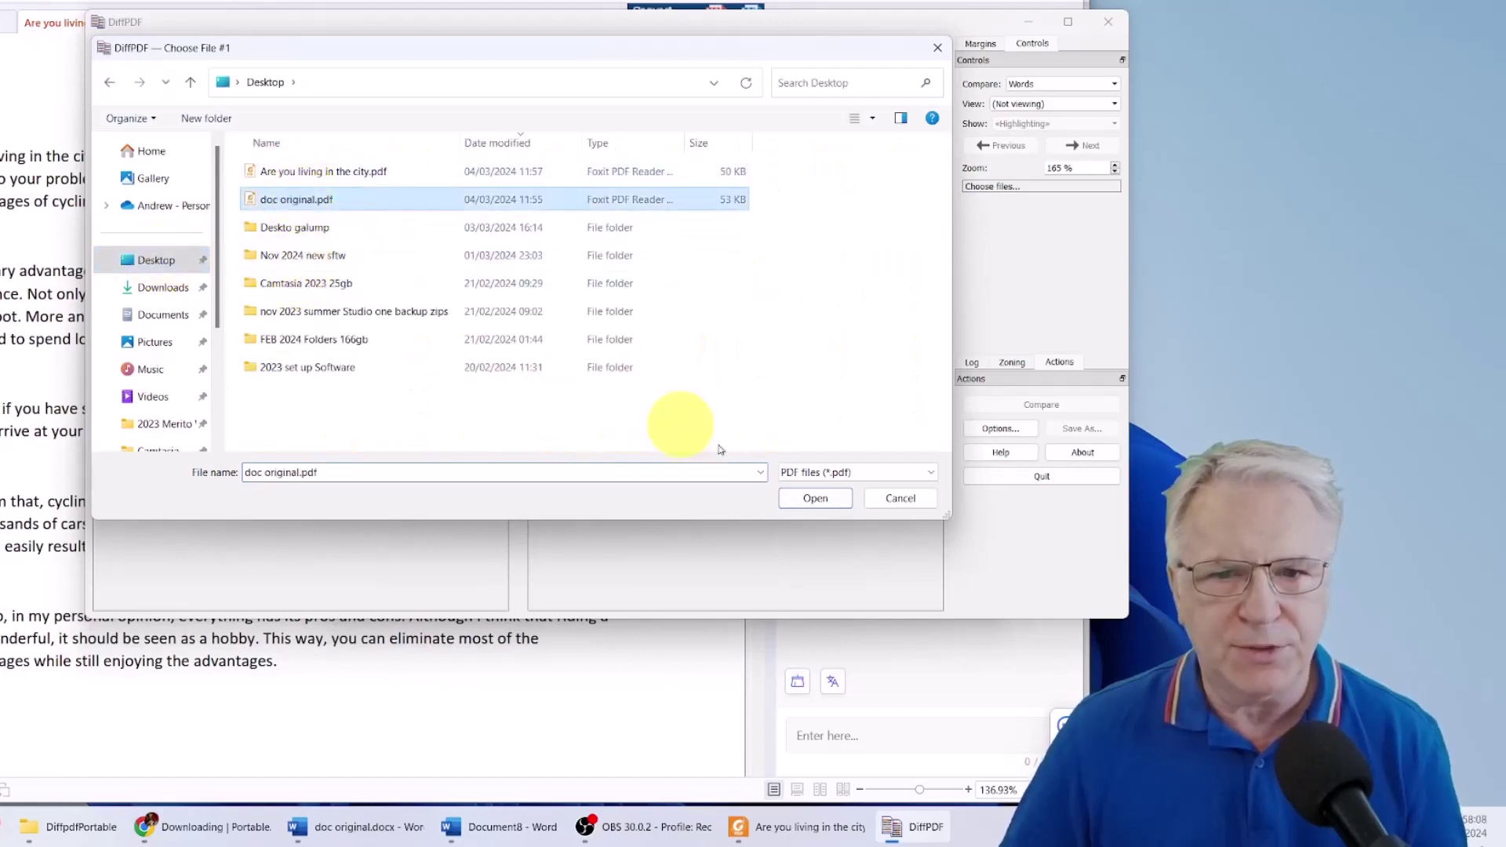
pyautogui.click(813, 499)
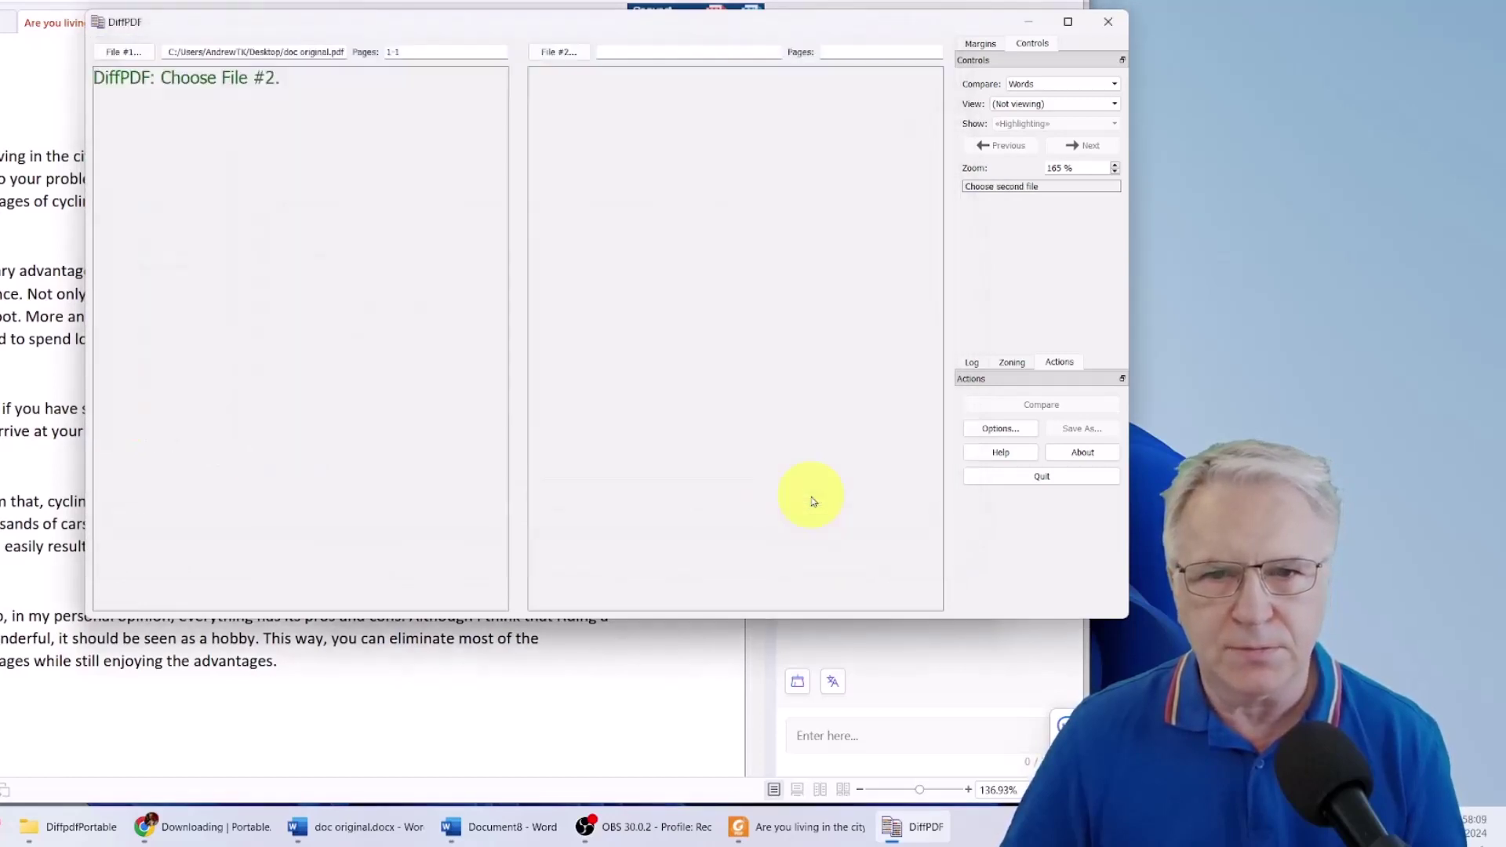
pyautogui.click(562, 52)
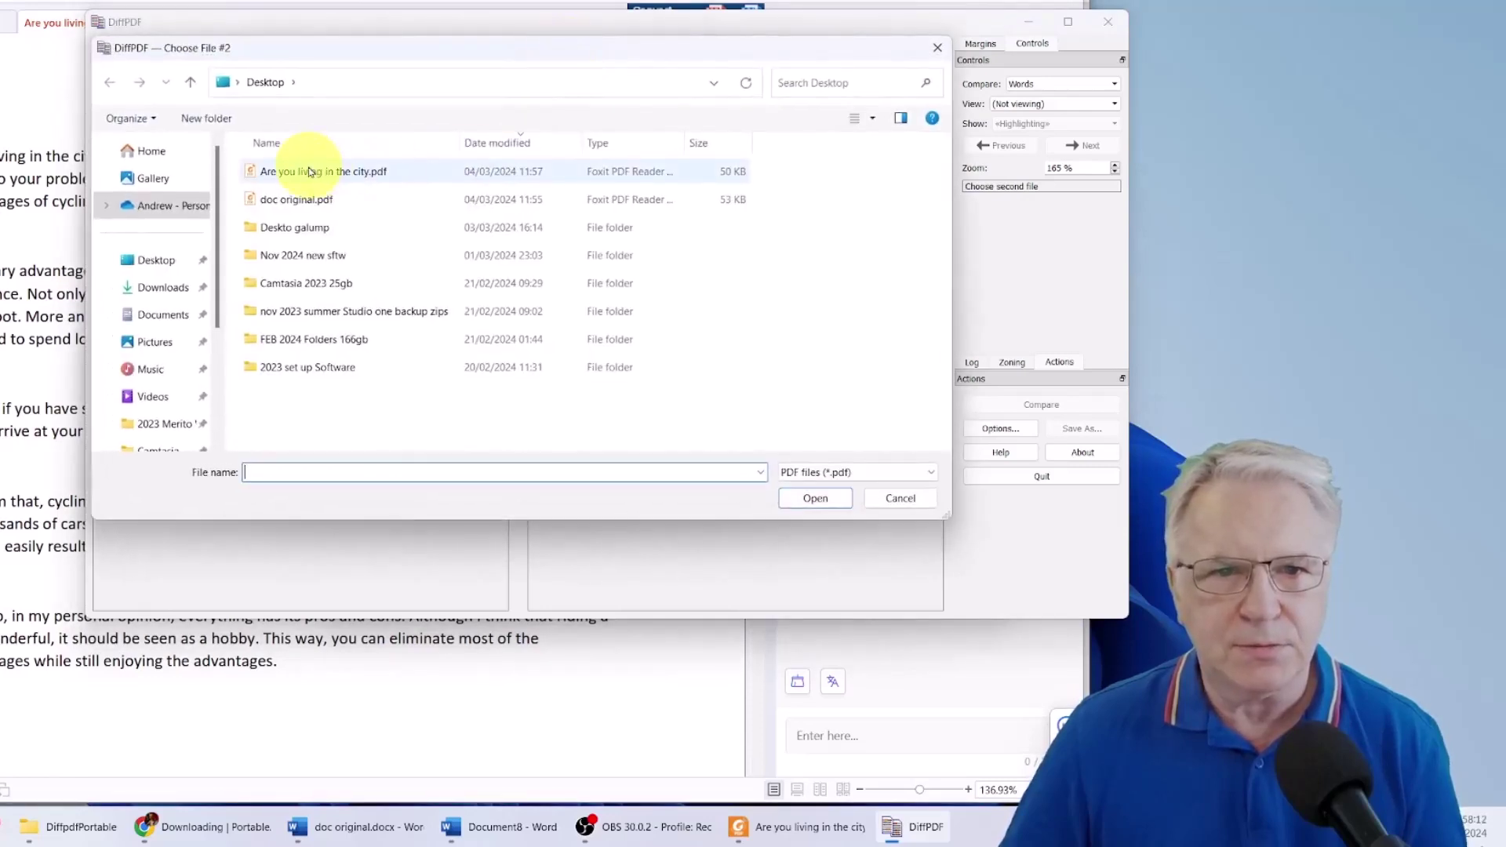
pyautogui.click(309, 171)
pyautogui.click(796, 498)
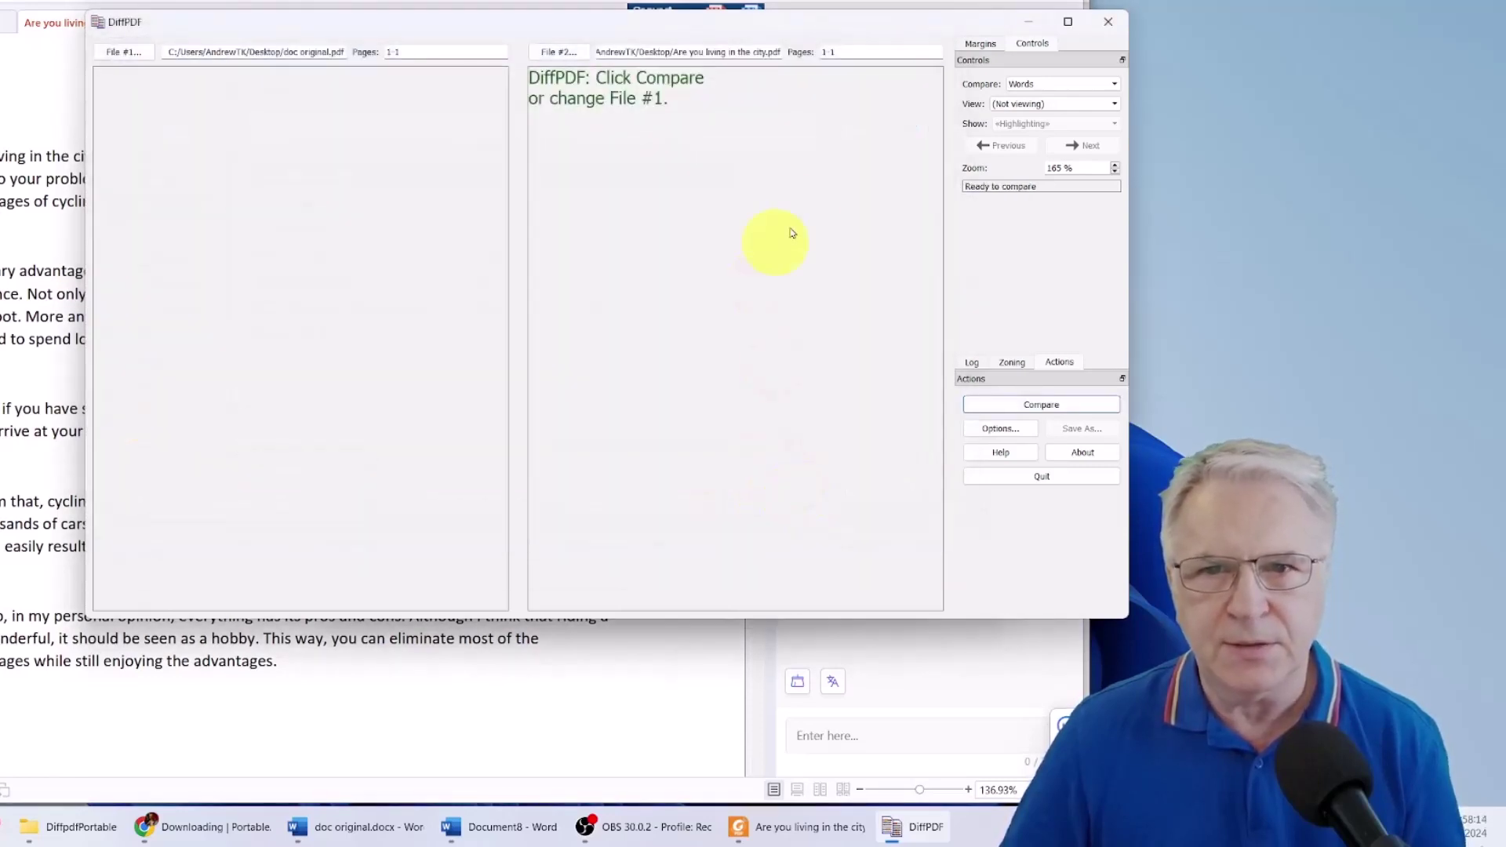
# Compare the two PDFs by words and enlarge the side-by-side comparison for reading
pyautogui.click(1063, 85)
pyautogui.click(1064, 86)
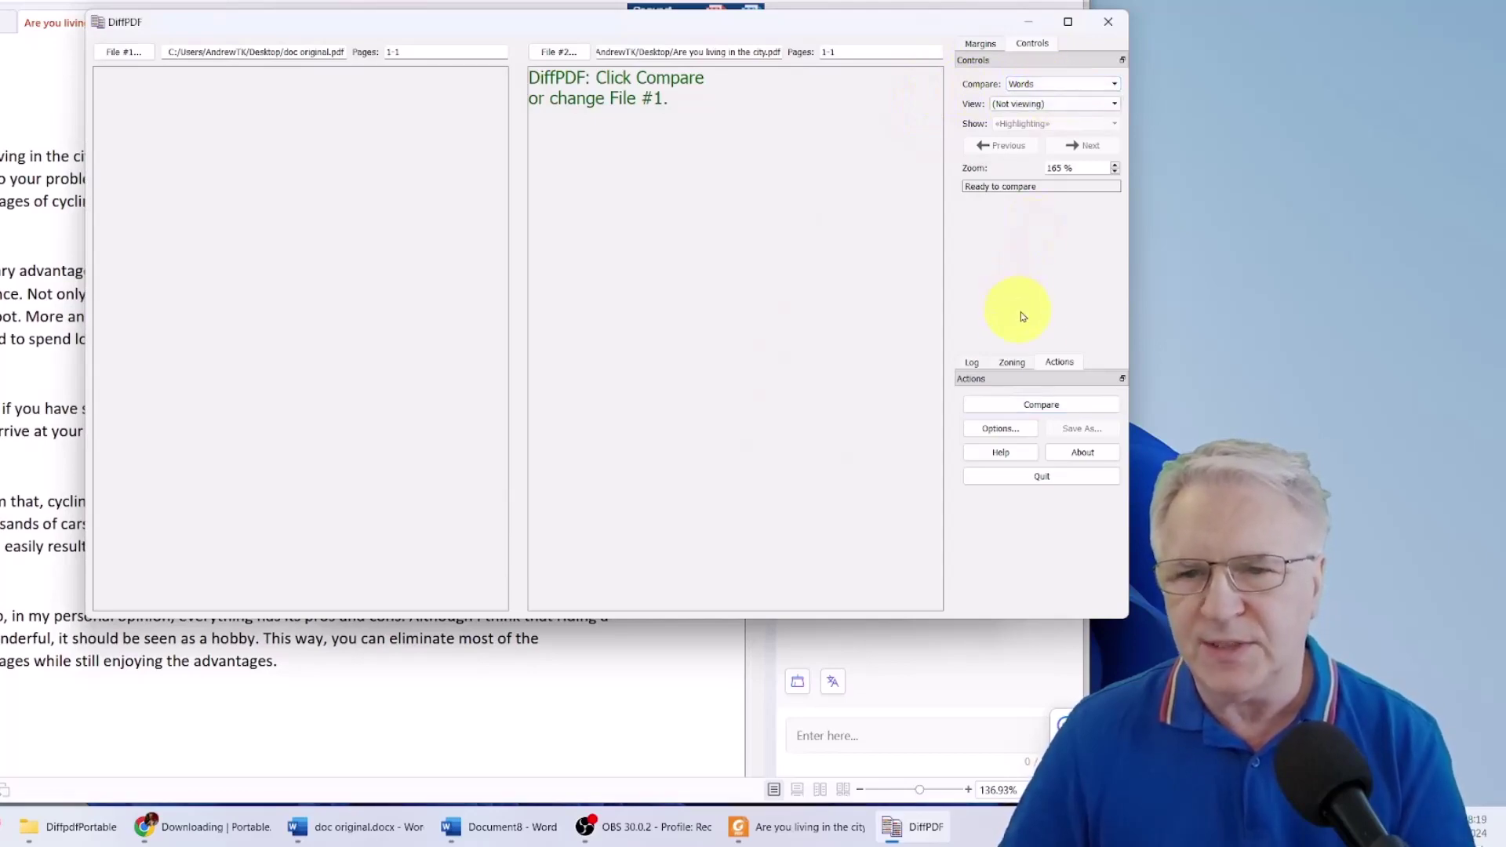
pyautogui.click(1044, 406)
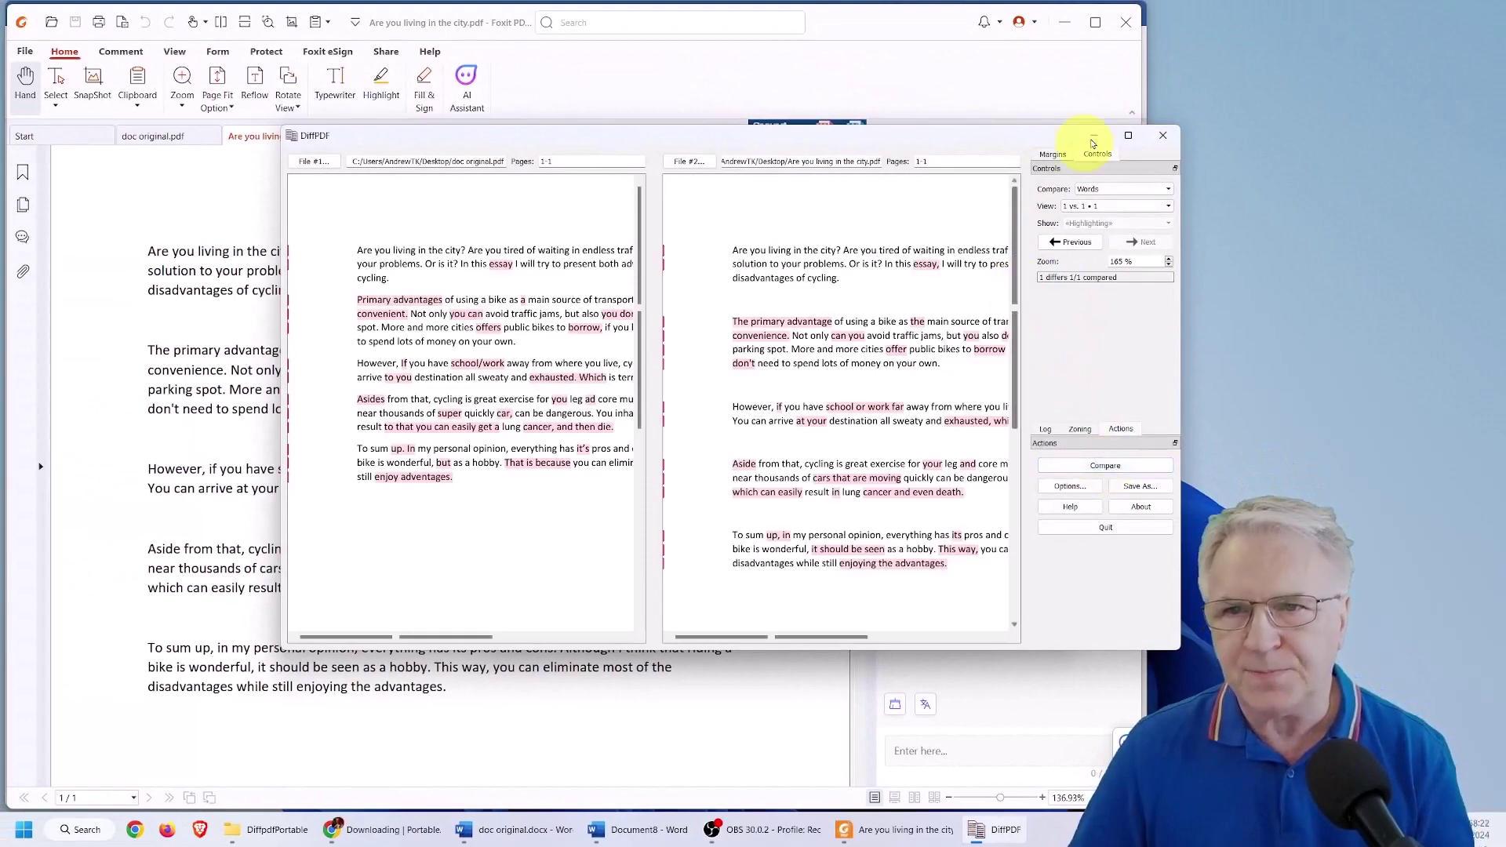
pyautogui.click(1128, 134)
pyautogui.click(1495, 131)
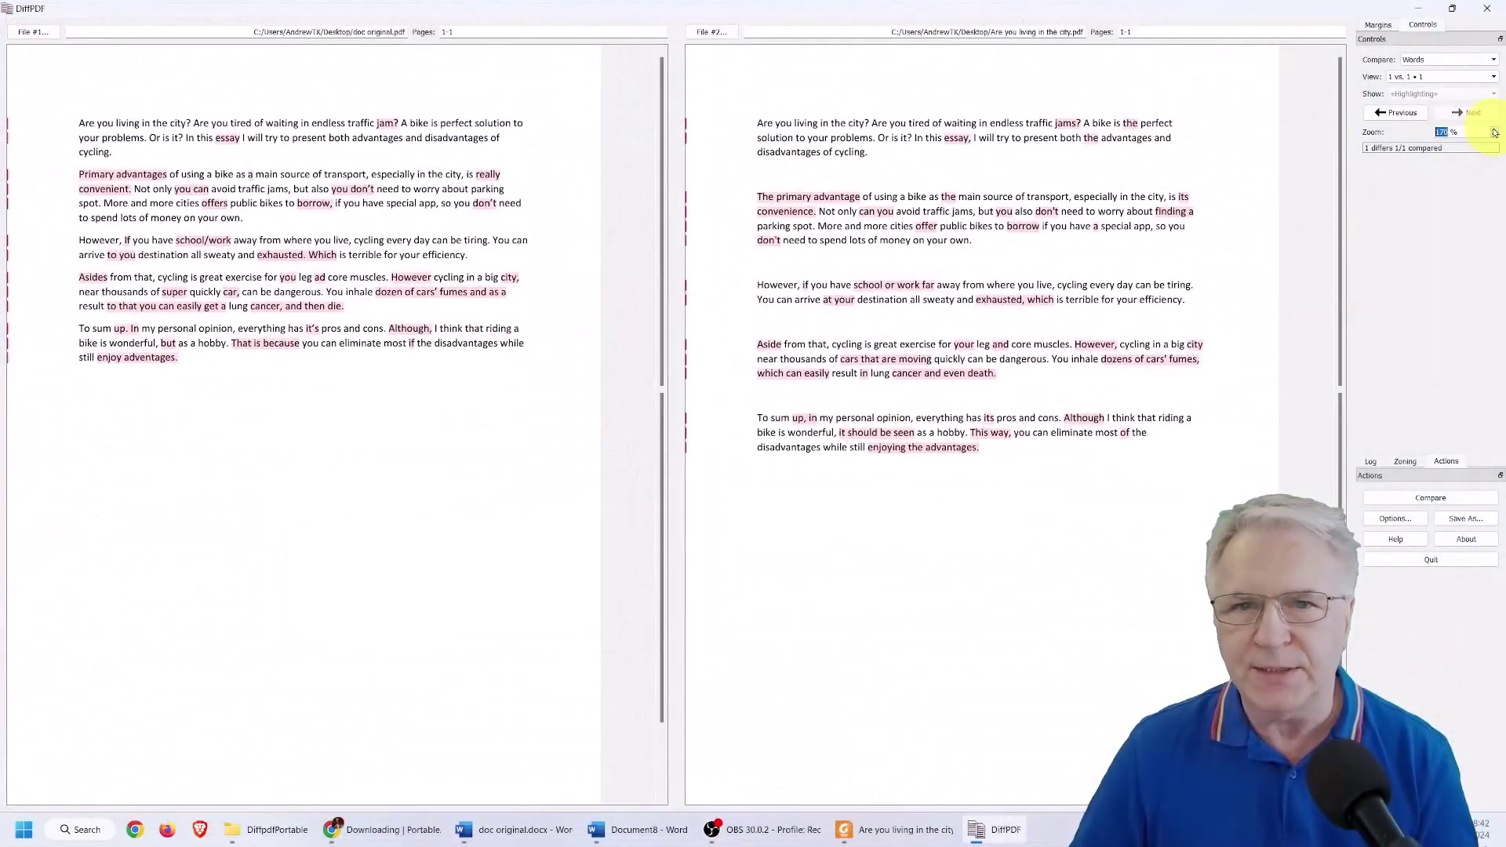
pyautogui.click(1495, 131)
pyautogui.click(1495, 131)
pyautogui.click(1494, 131)
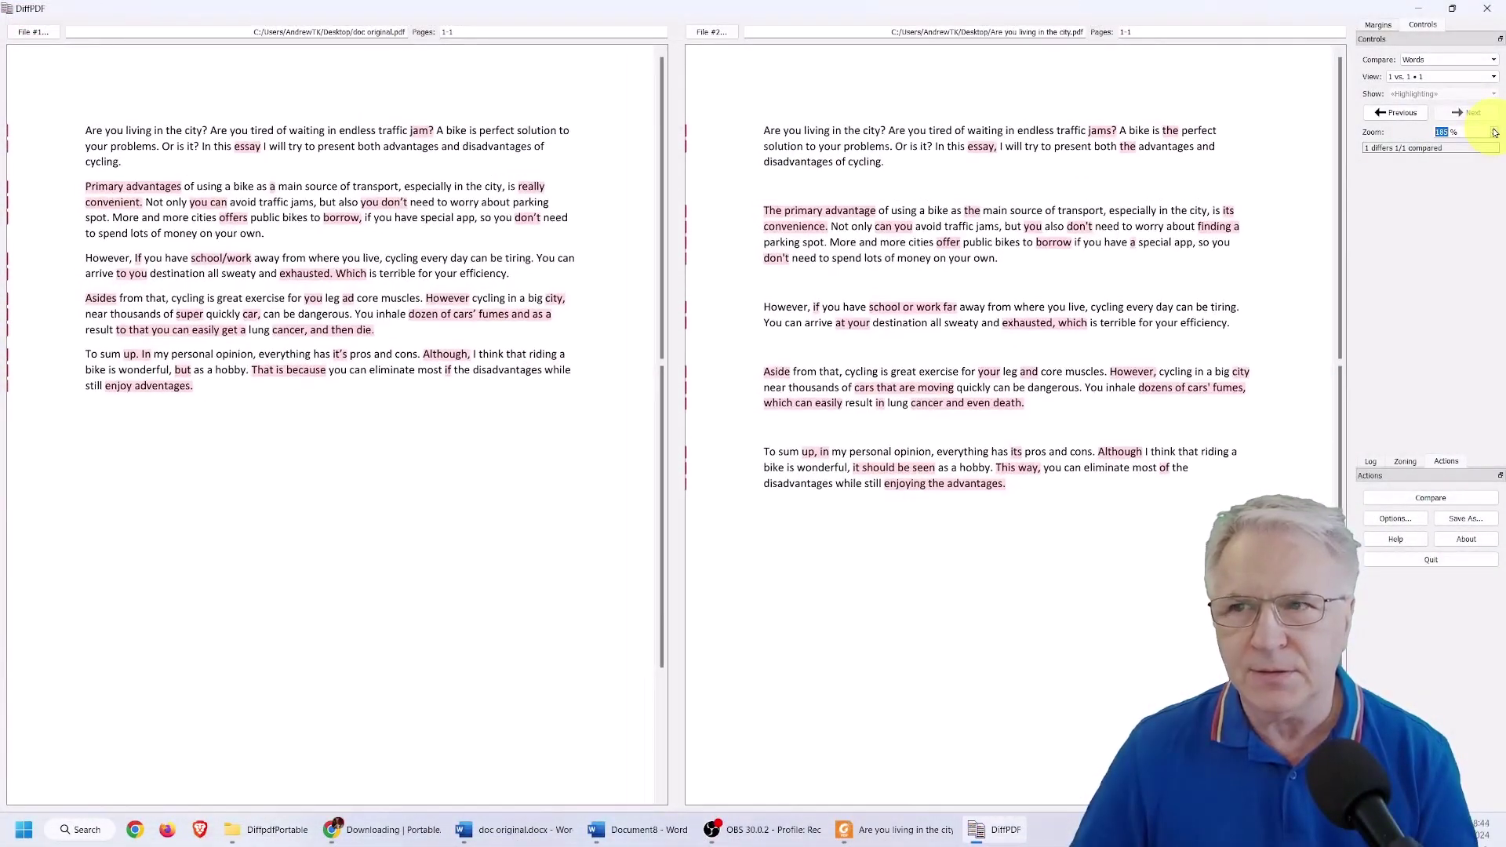
pyautogui.click(1487, 130)
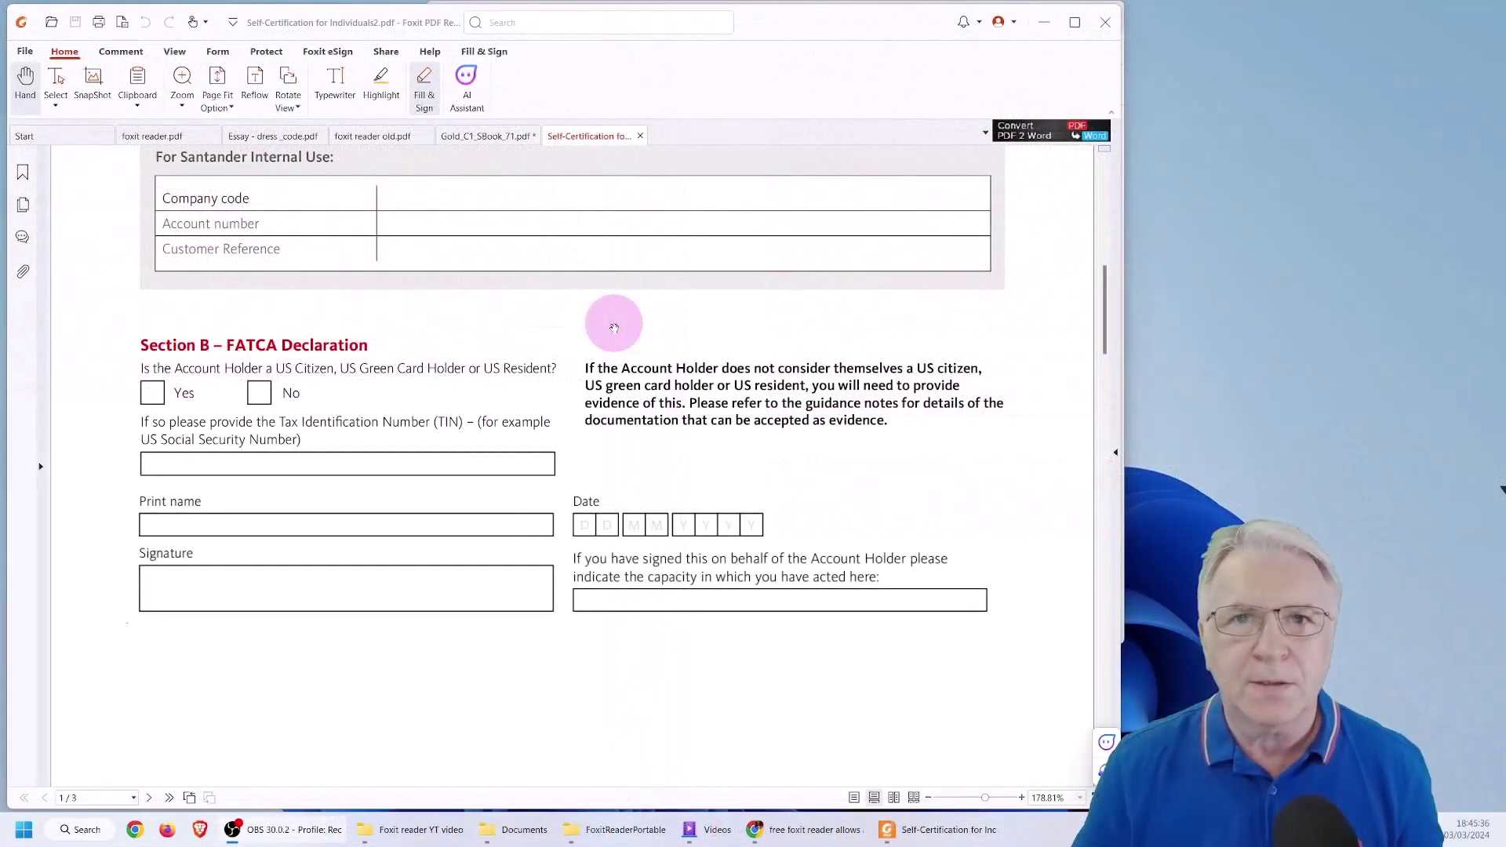
# In Foxit PDF Reader, place a Fill & Sign check mark in Section B's No box and adjust its size to fit
pyautogui.click(424, 92)
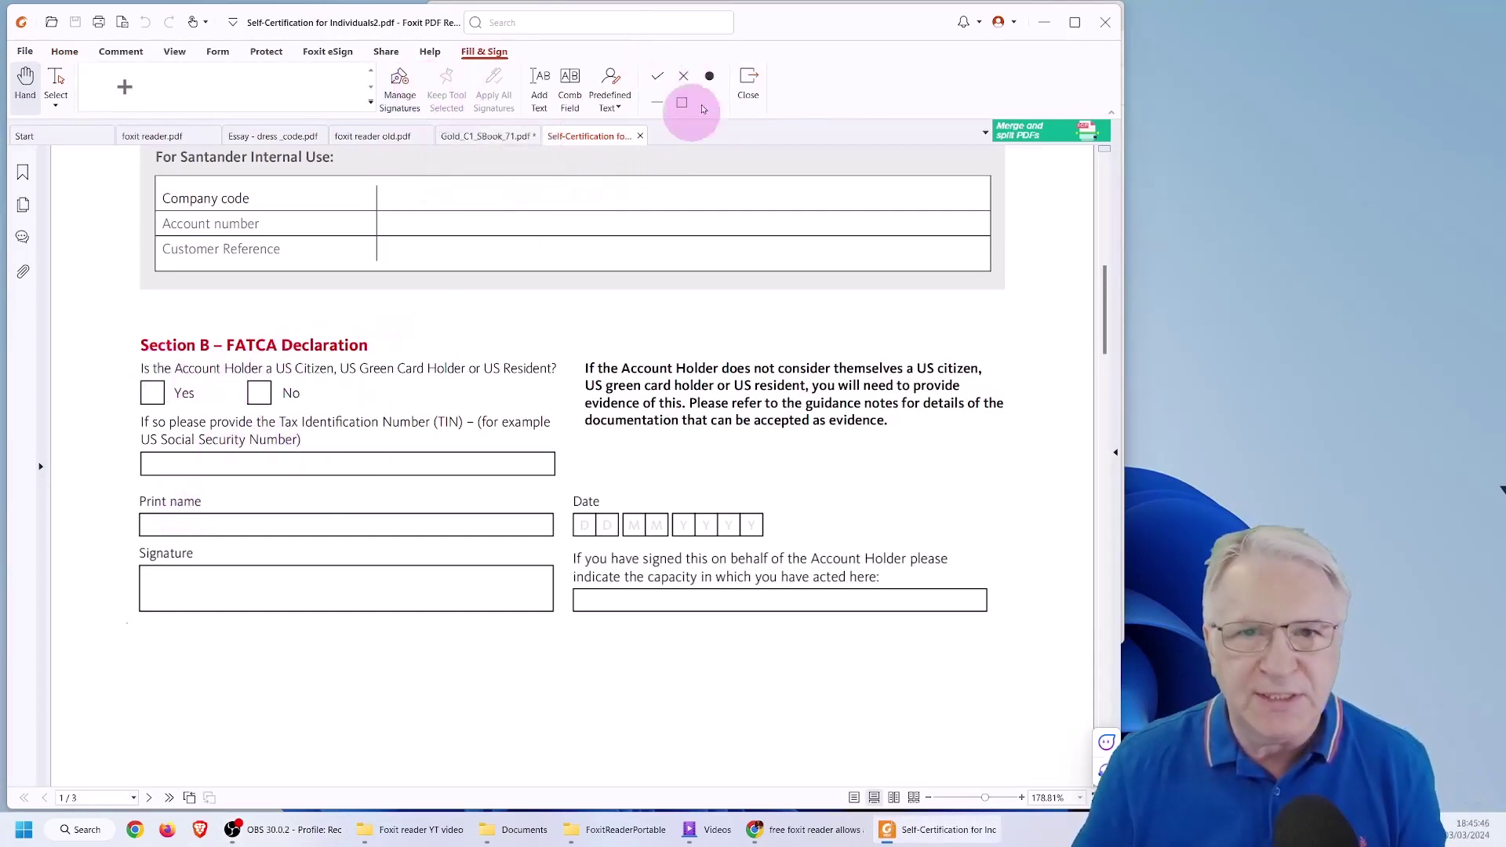
pyautogui.click(657, 78)
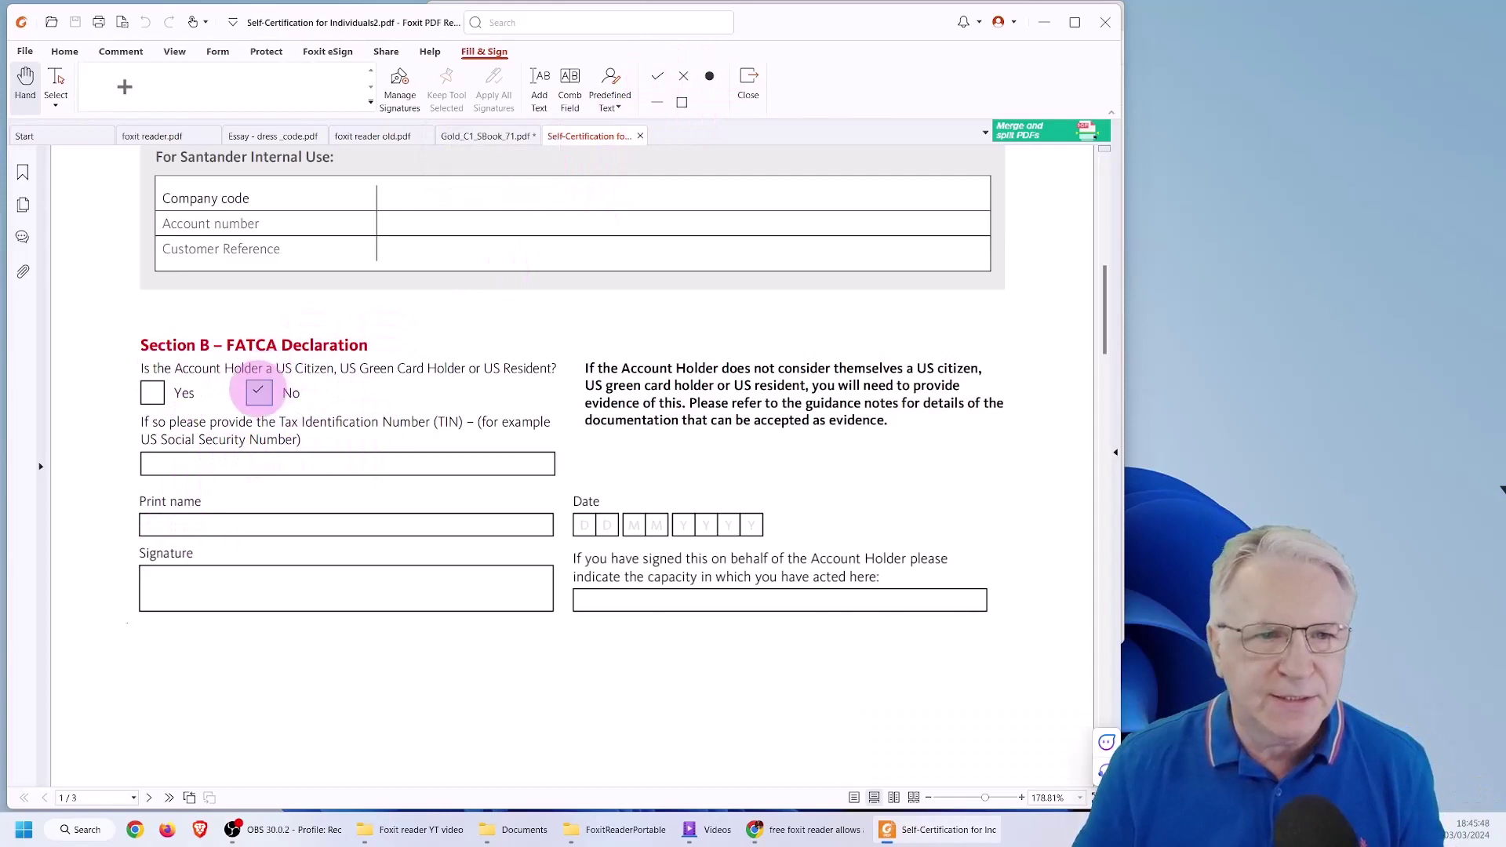
pyautogui.click(201, 393)
pyautogui.moveTo(201, 393); pyautogui.dragTo(258, 395)
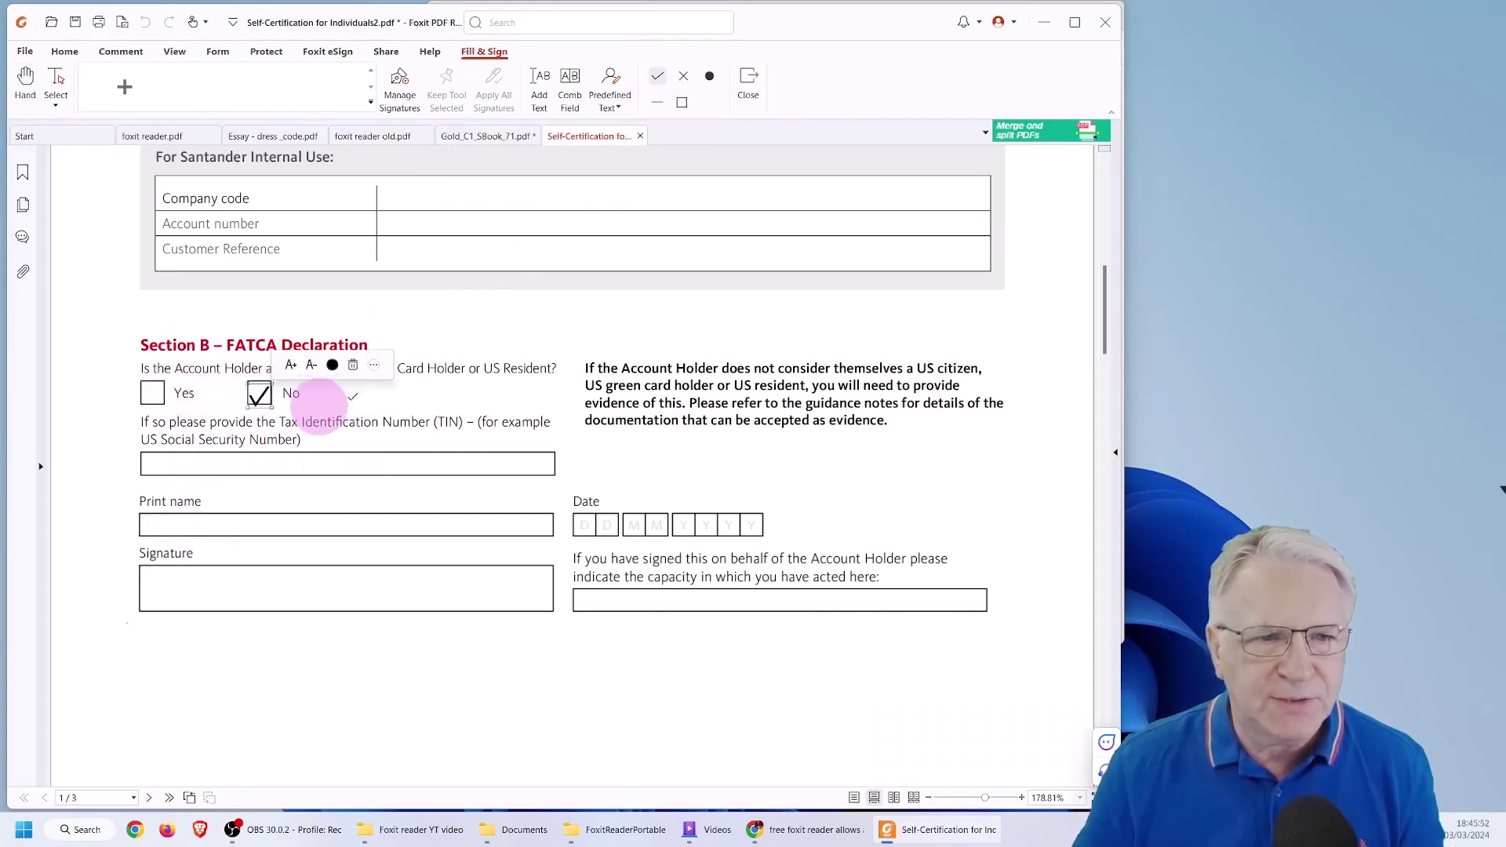
pyautogui.click(310, 366)
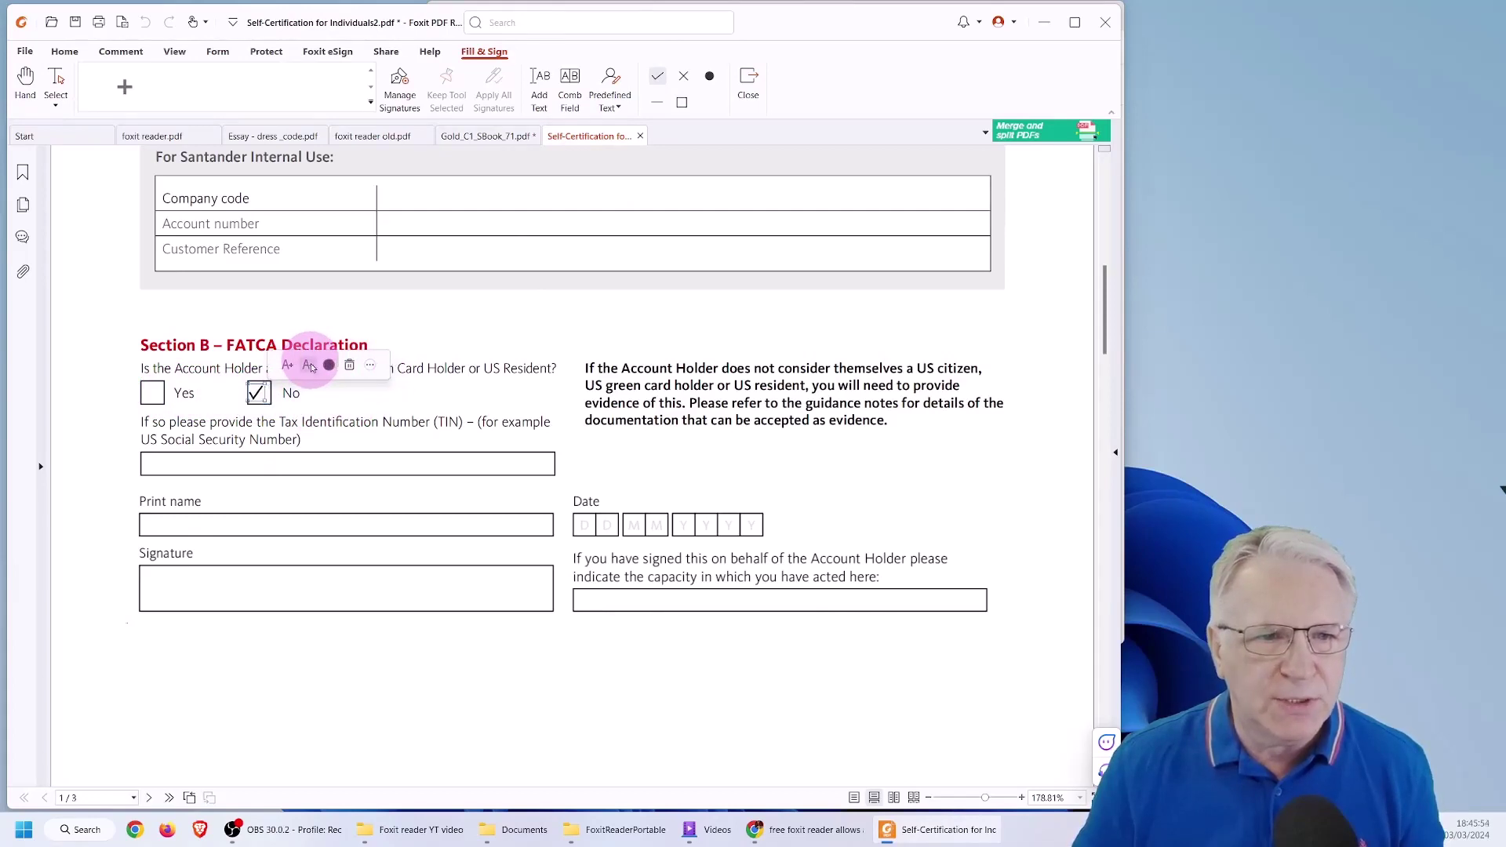
pyautogui.click(288, 366)
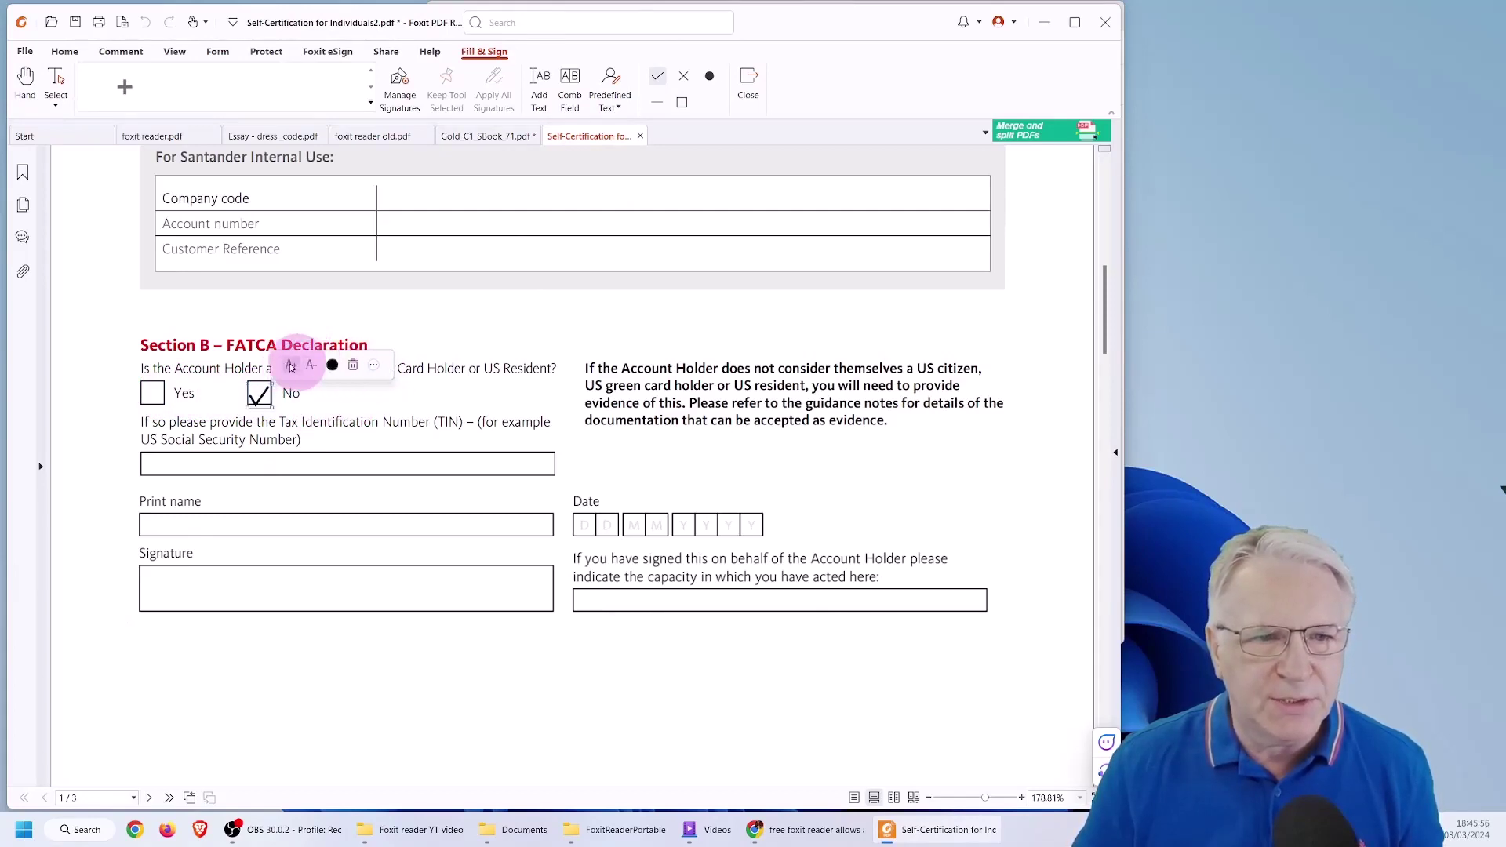
pyautogui.click(311, 365)
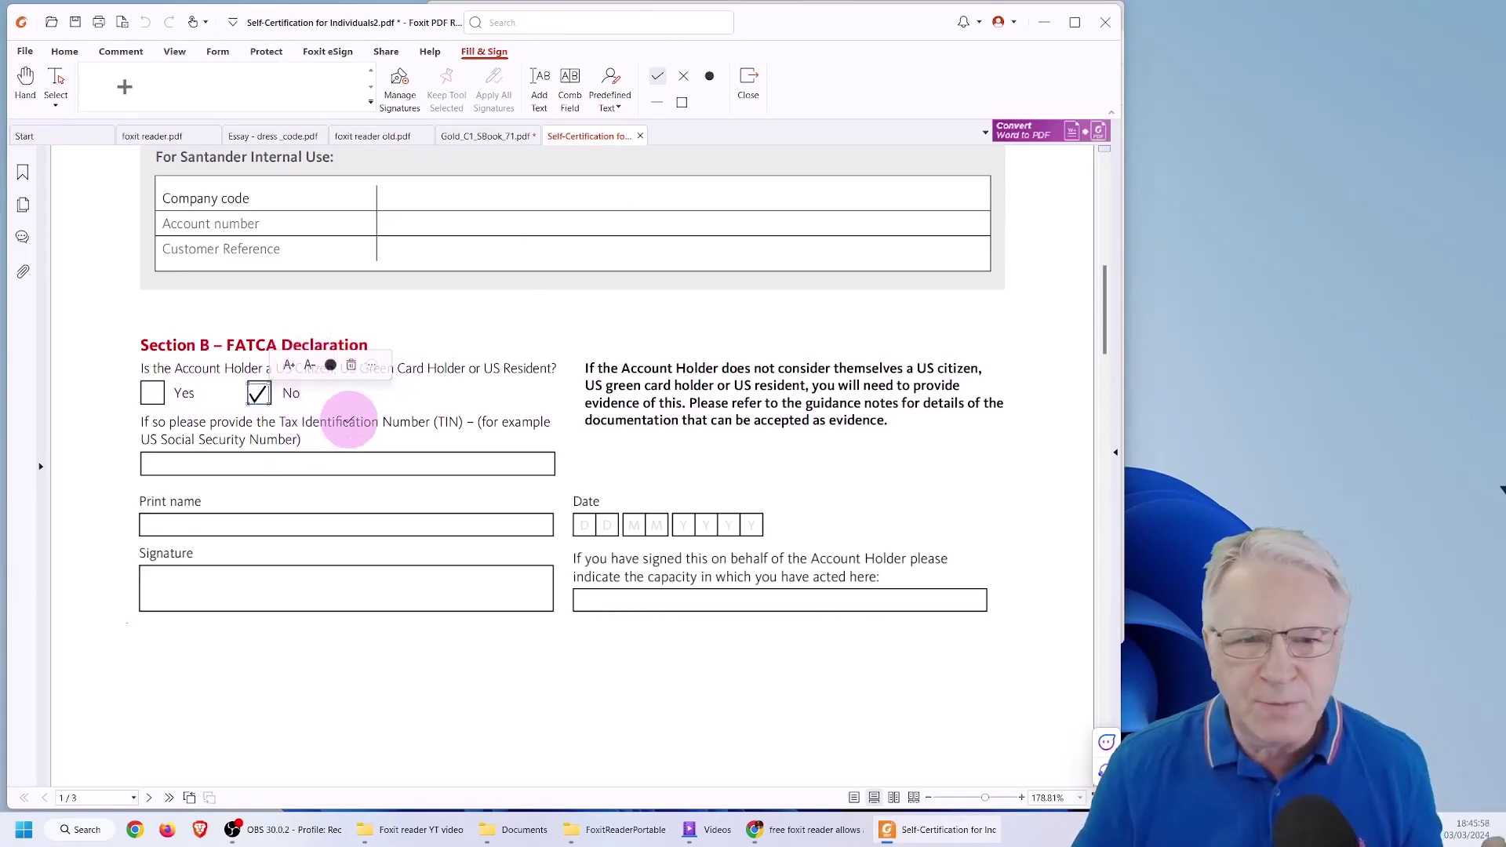
pyautogui.click(25, 78)
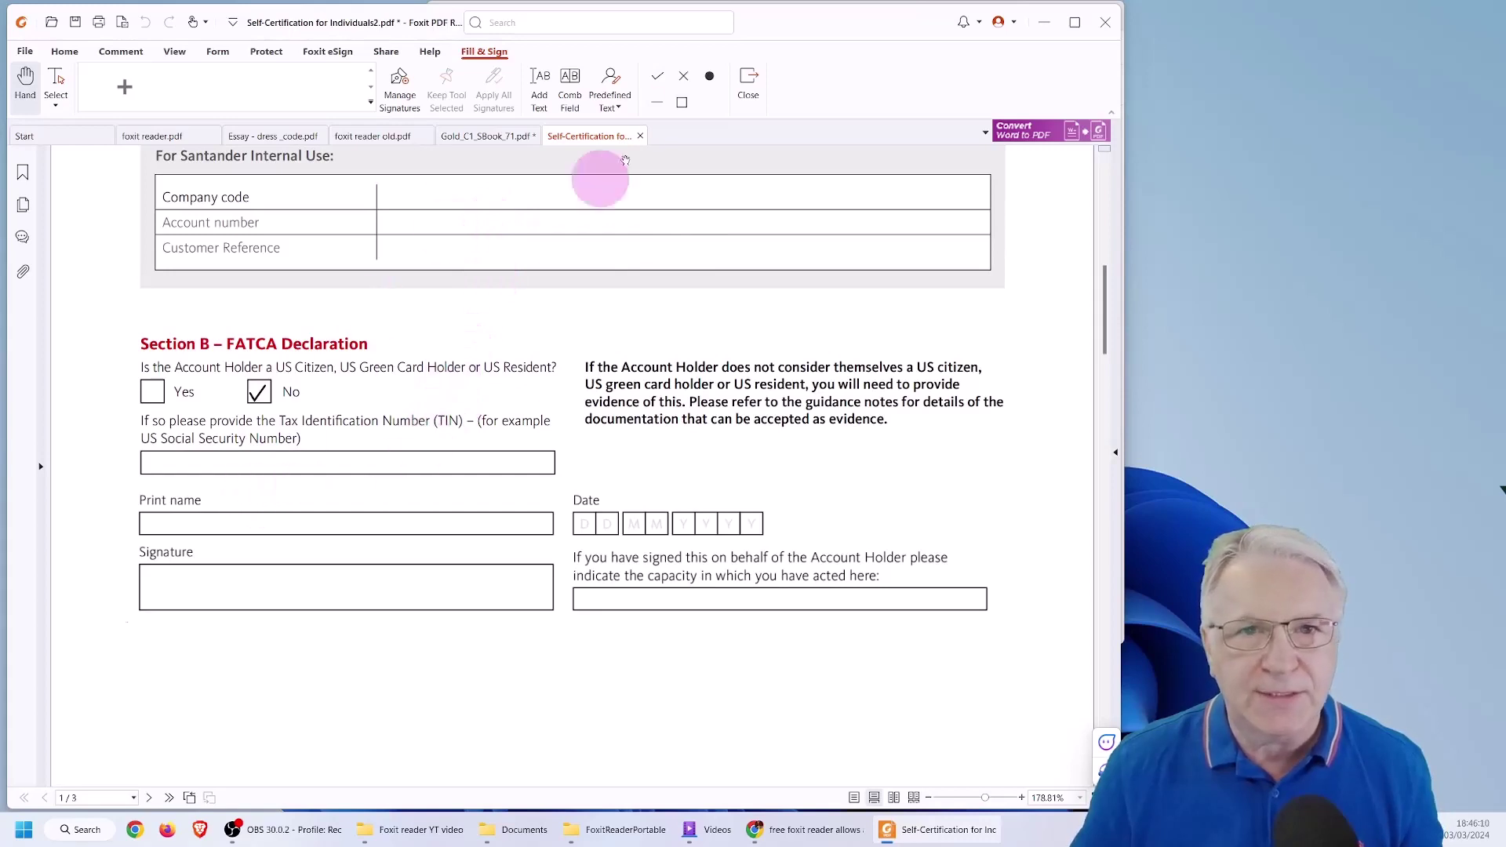
# Add the account holder's full name to the Print name field and move the text to sit inside the box
pyautogui.click(539, 81)
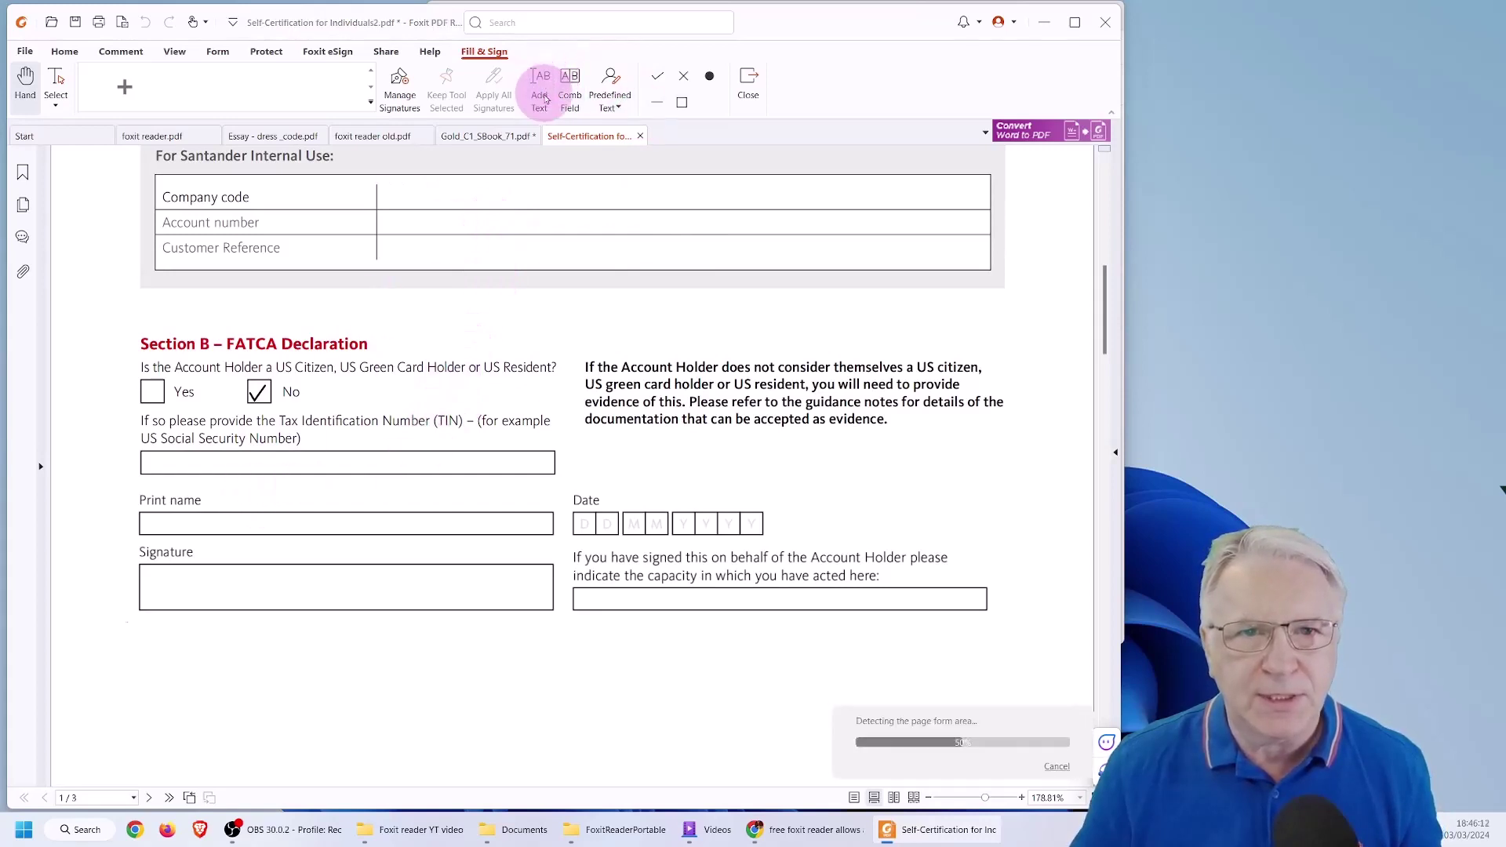
pyautogui.click(192, 521)
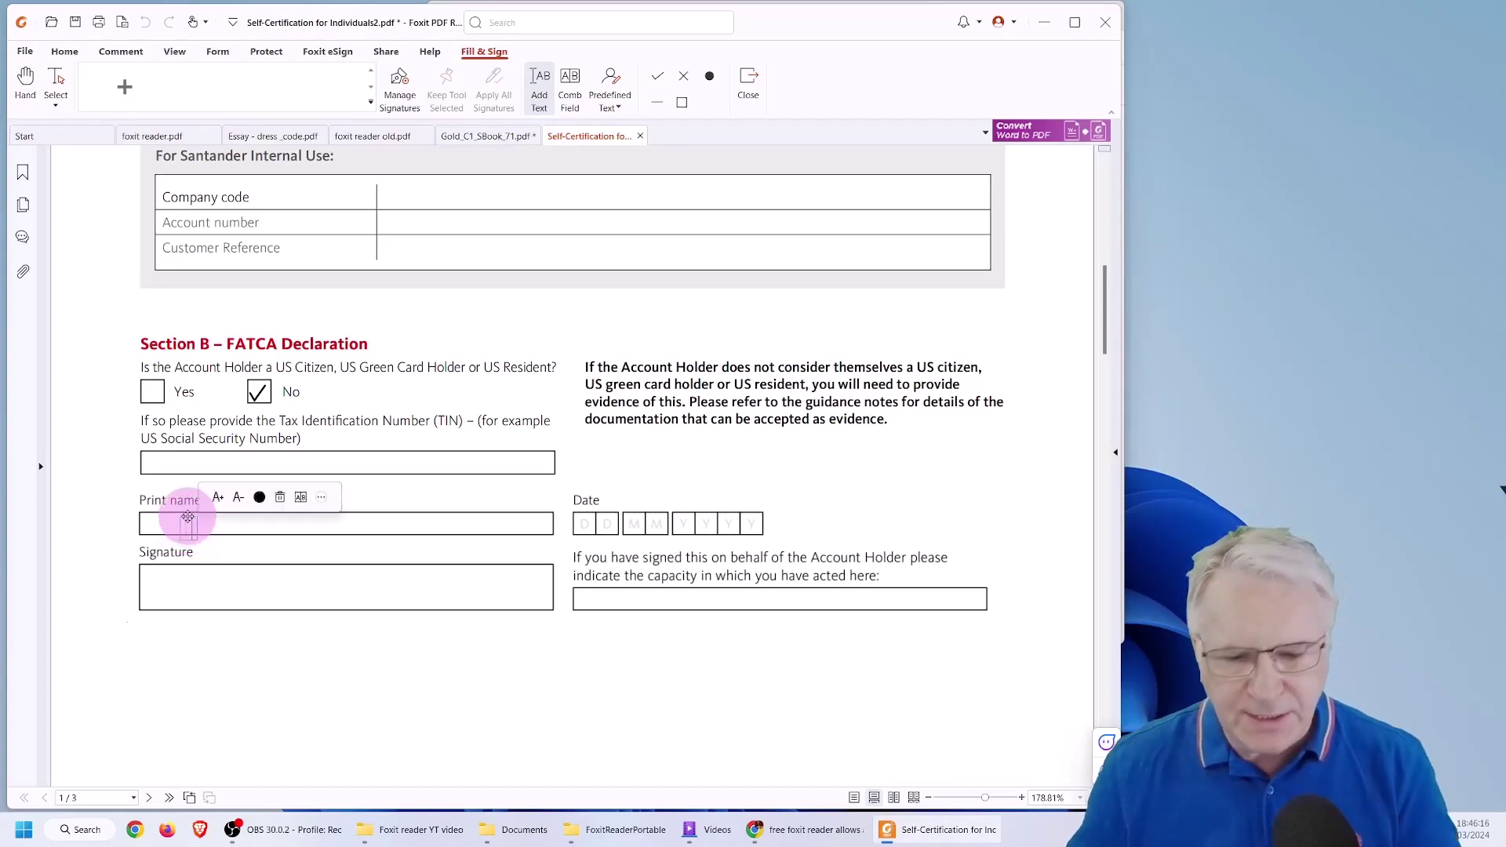
pyautogui.write('John Smith')
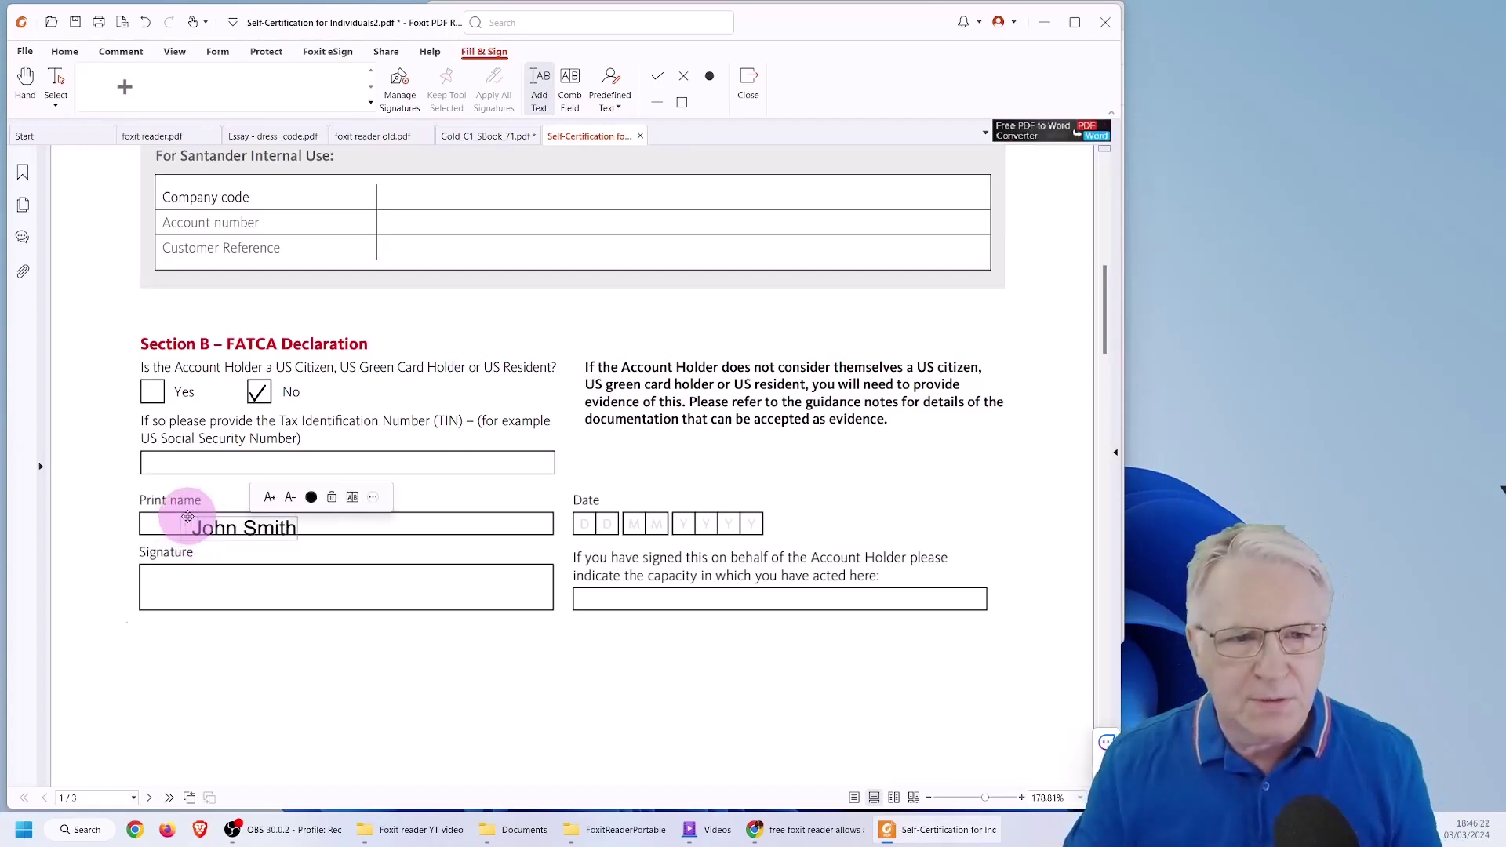
pyautogui.click(335, 541)
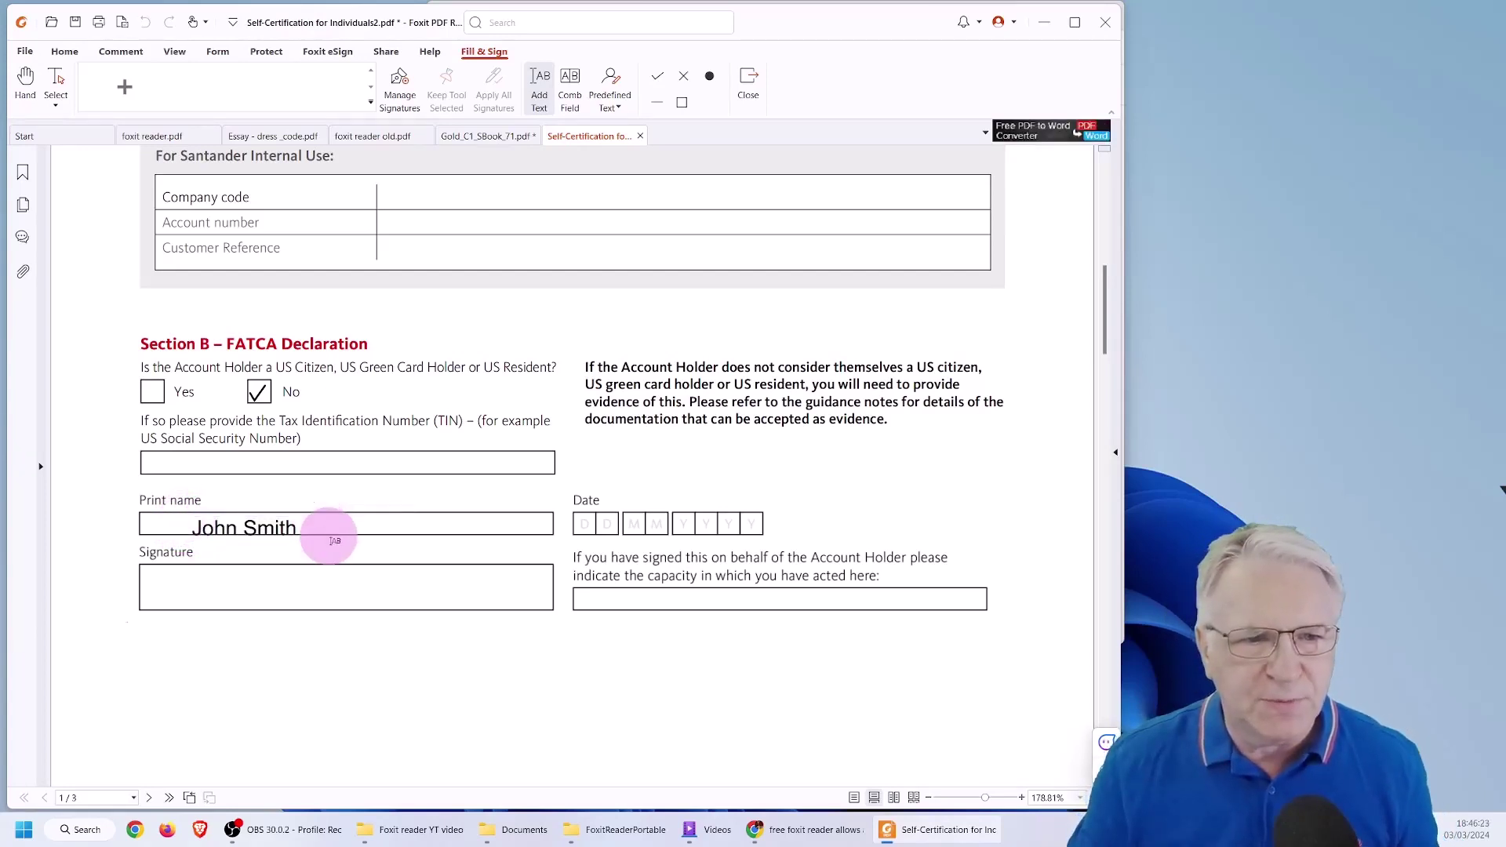
pyautogui.click(286, 524)
pyautogui.click(278, 518)
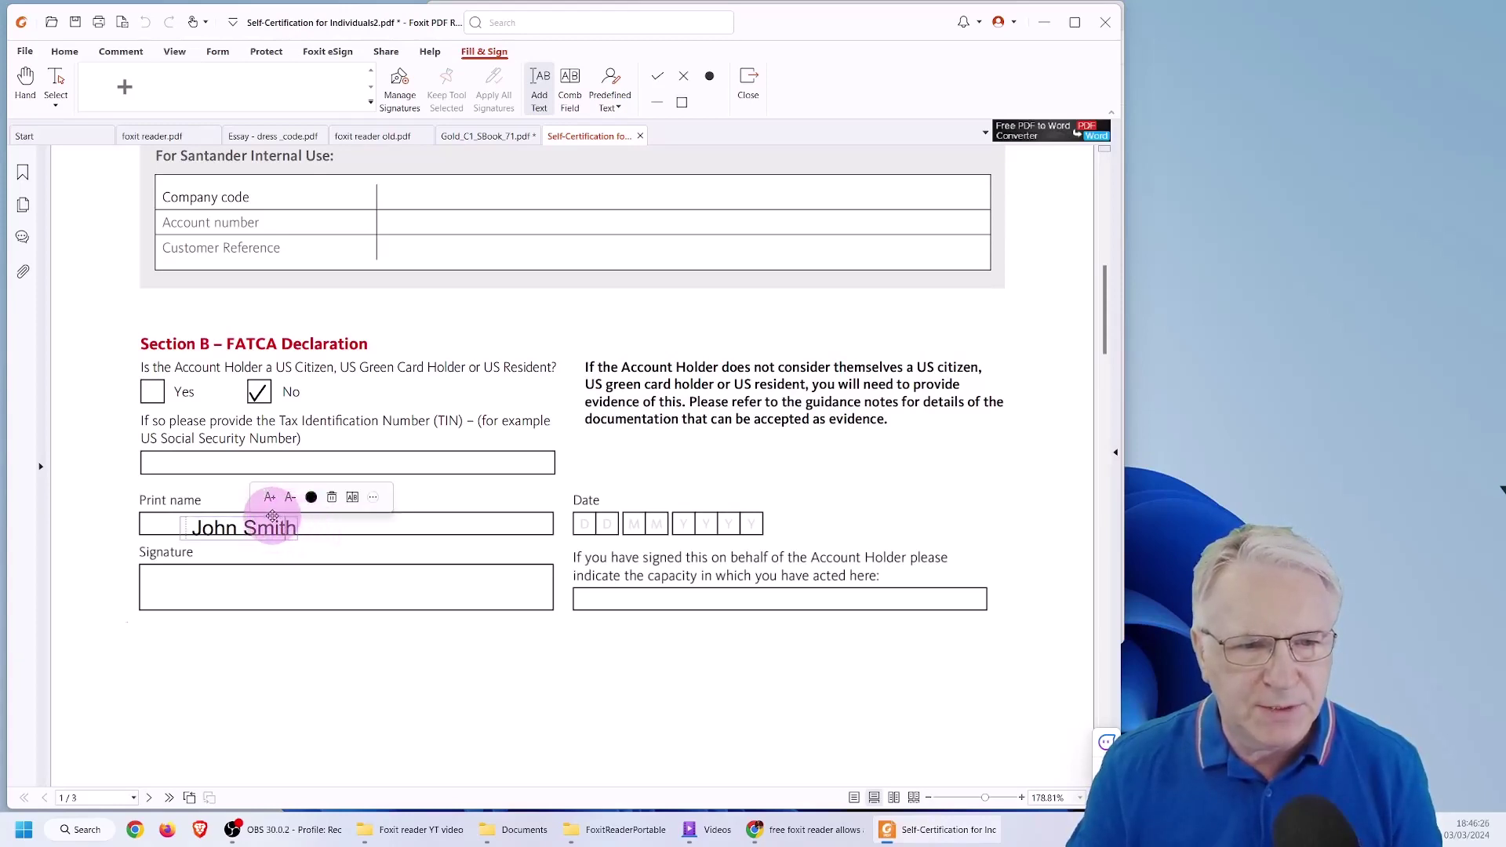
pyautogui.moveTo(272, 515); pyautogui.dragTo(267, 511)
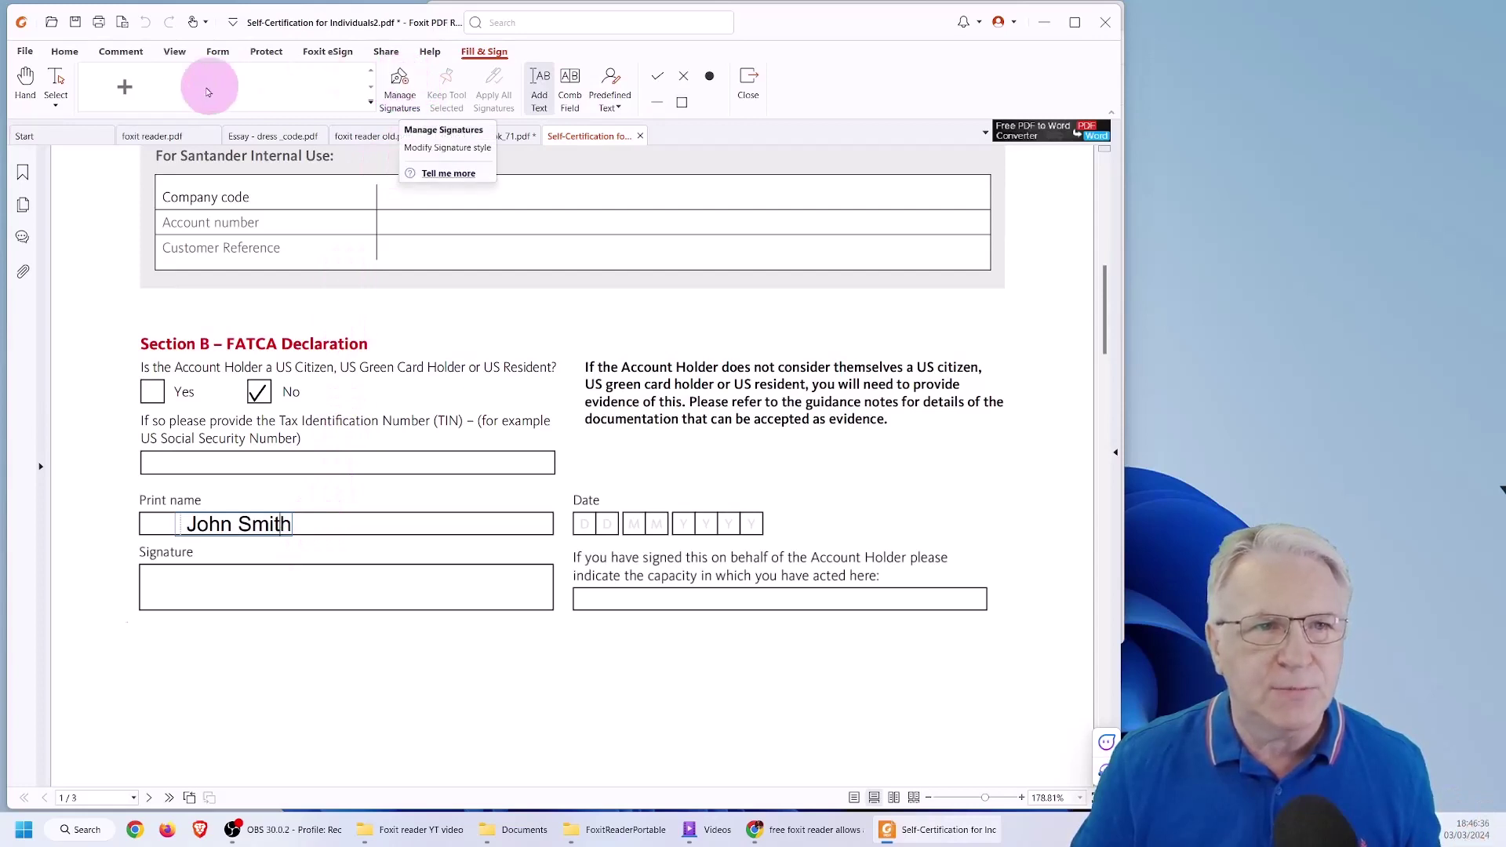
# Create a typed signature containing the account holder's full name in the Segoe Script font
pyautogui.click(125, 90)
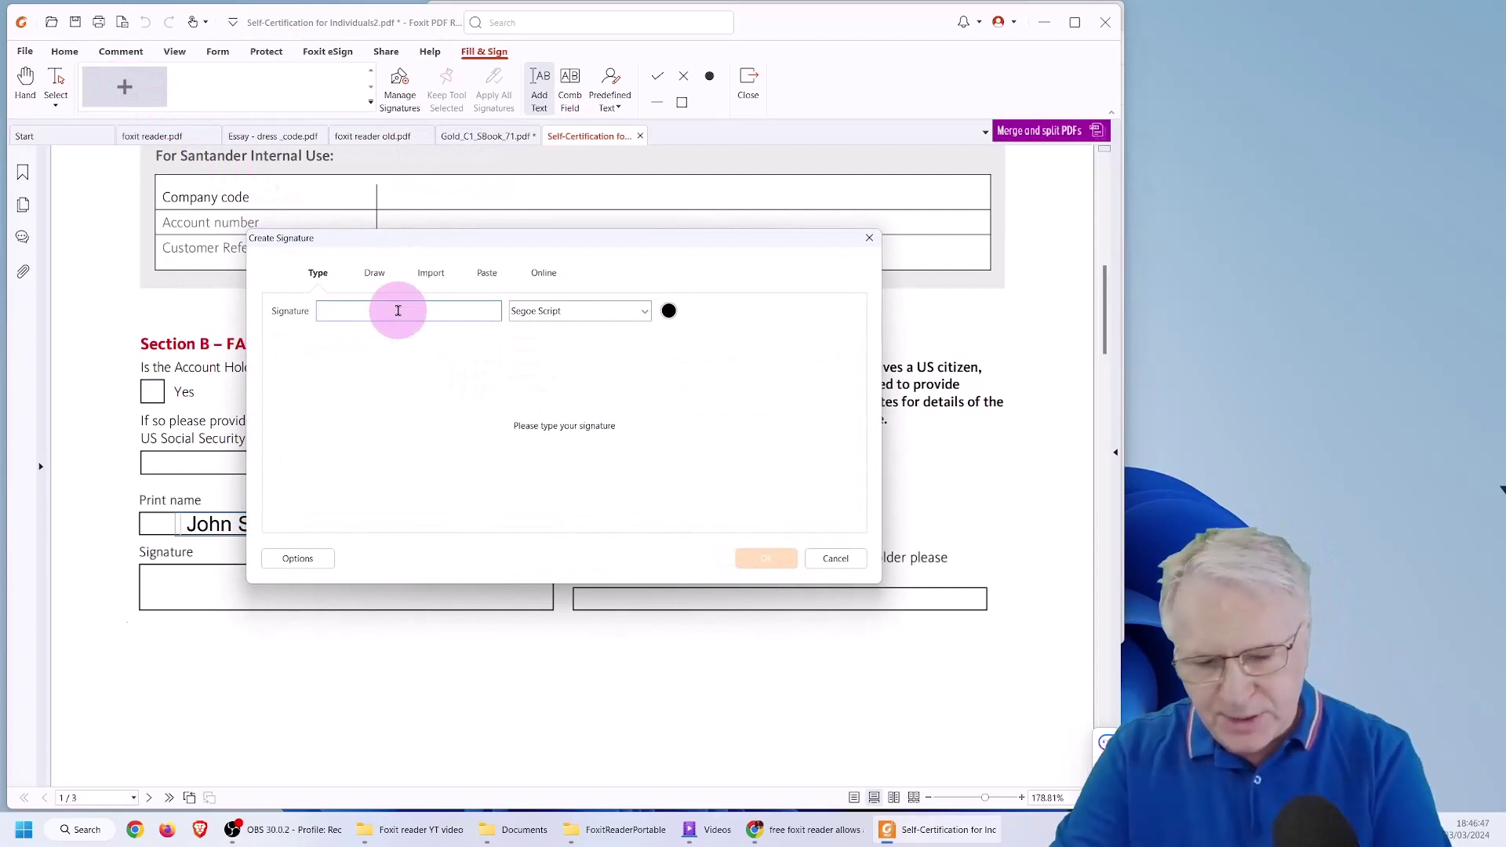
pyautogui.write('J')
pyautogui.write('ohn Smith')
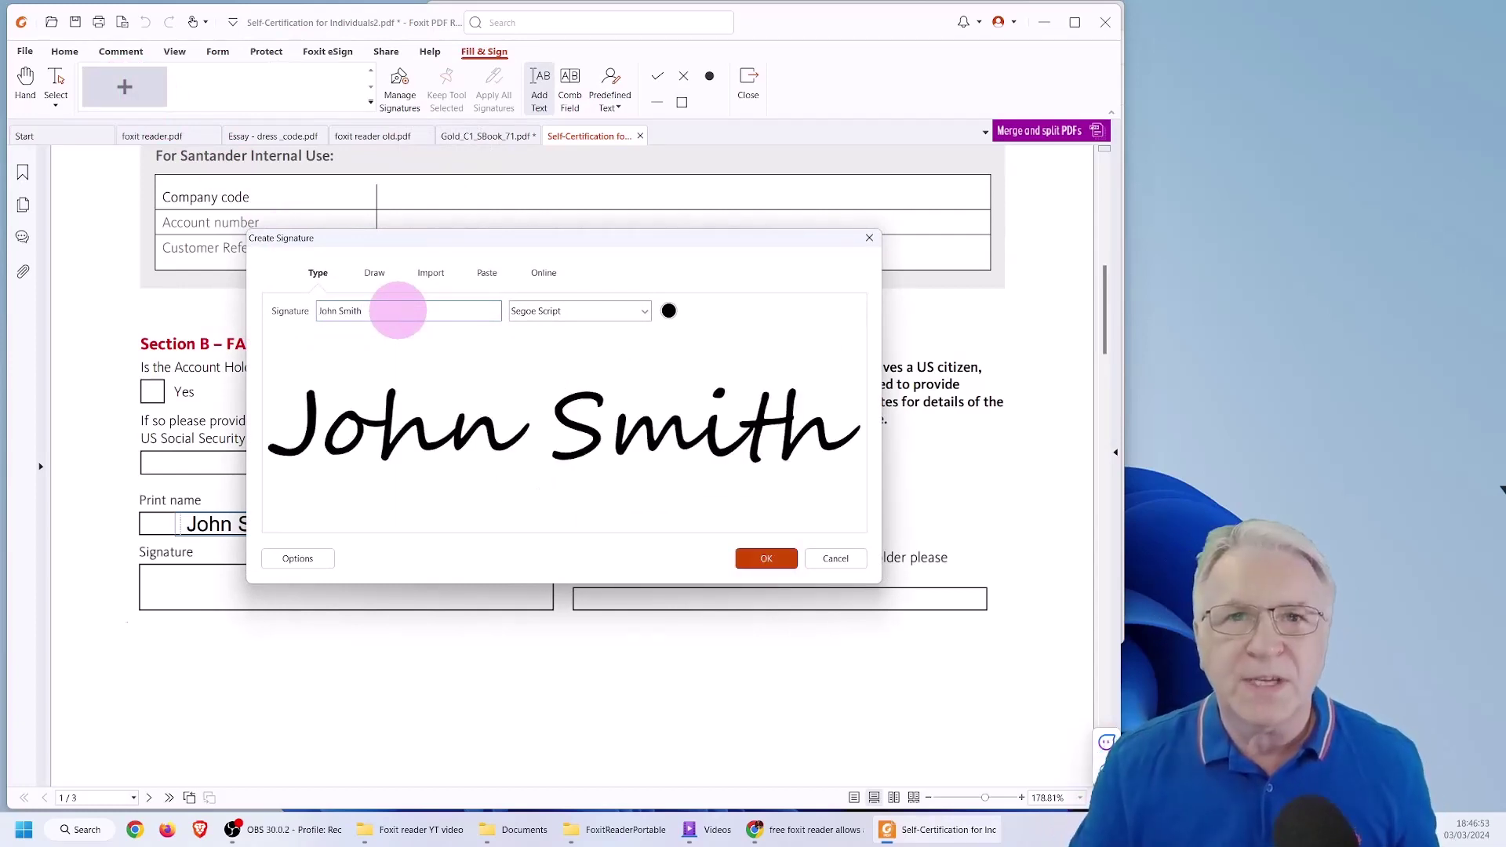
pyautogui.click(766, 558)
# Place the typed signature in the form's Signature box, enlarge it and reposition it within the box
pyautogui.click(265, 589)
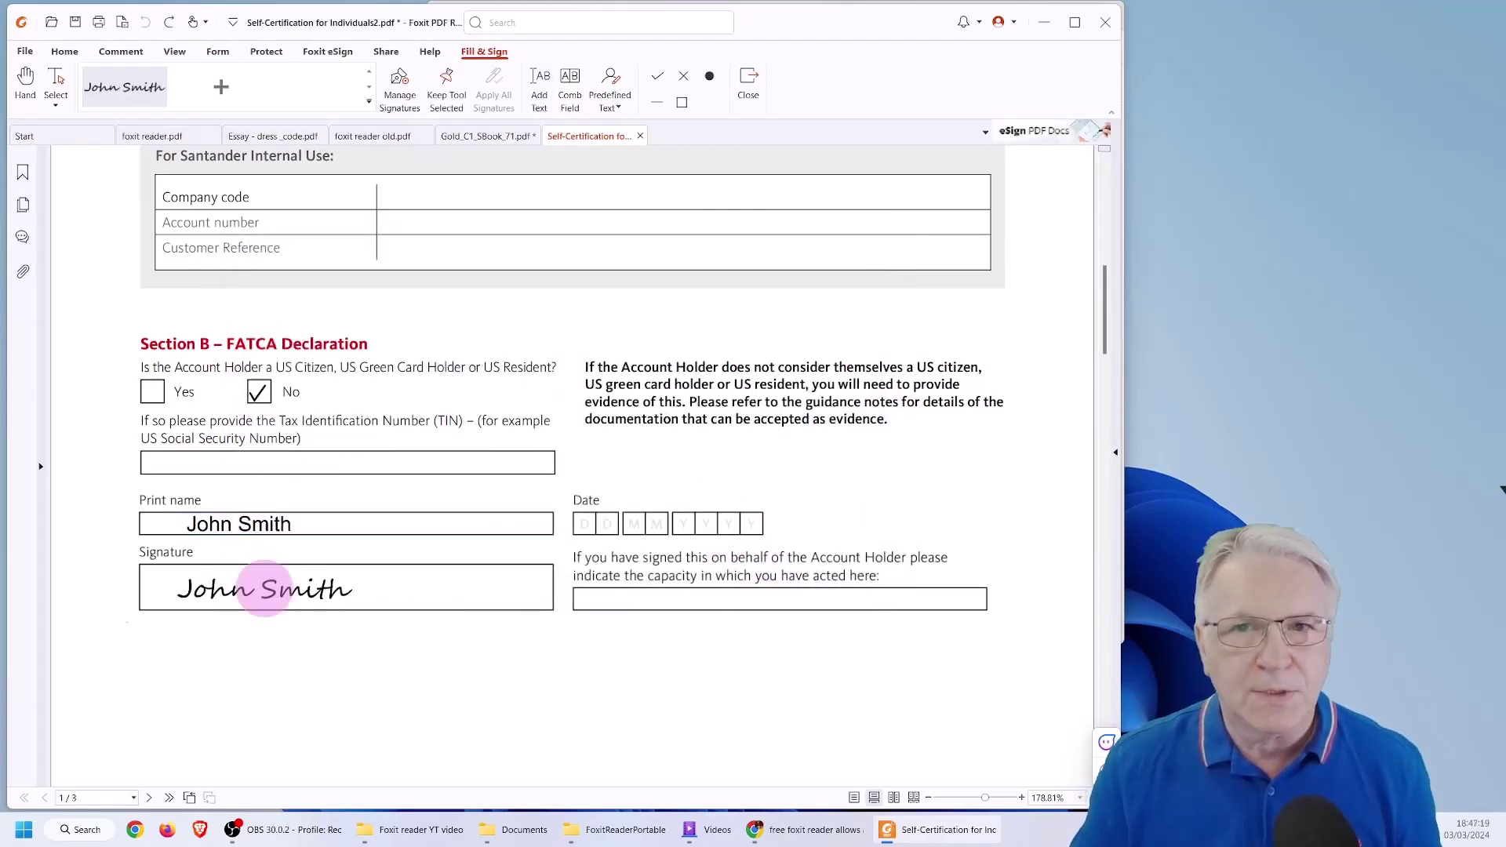
pyautogui.moveTo(265, 589); pyautogui.dragTo(251, 588)
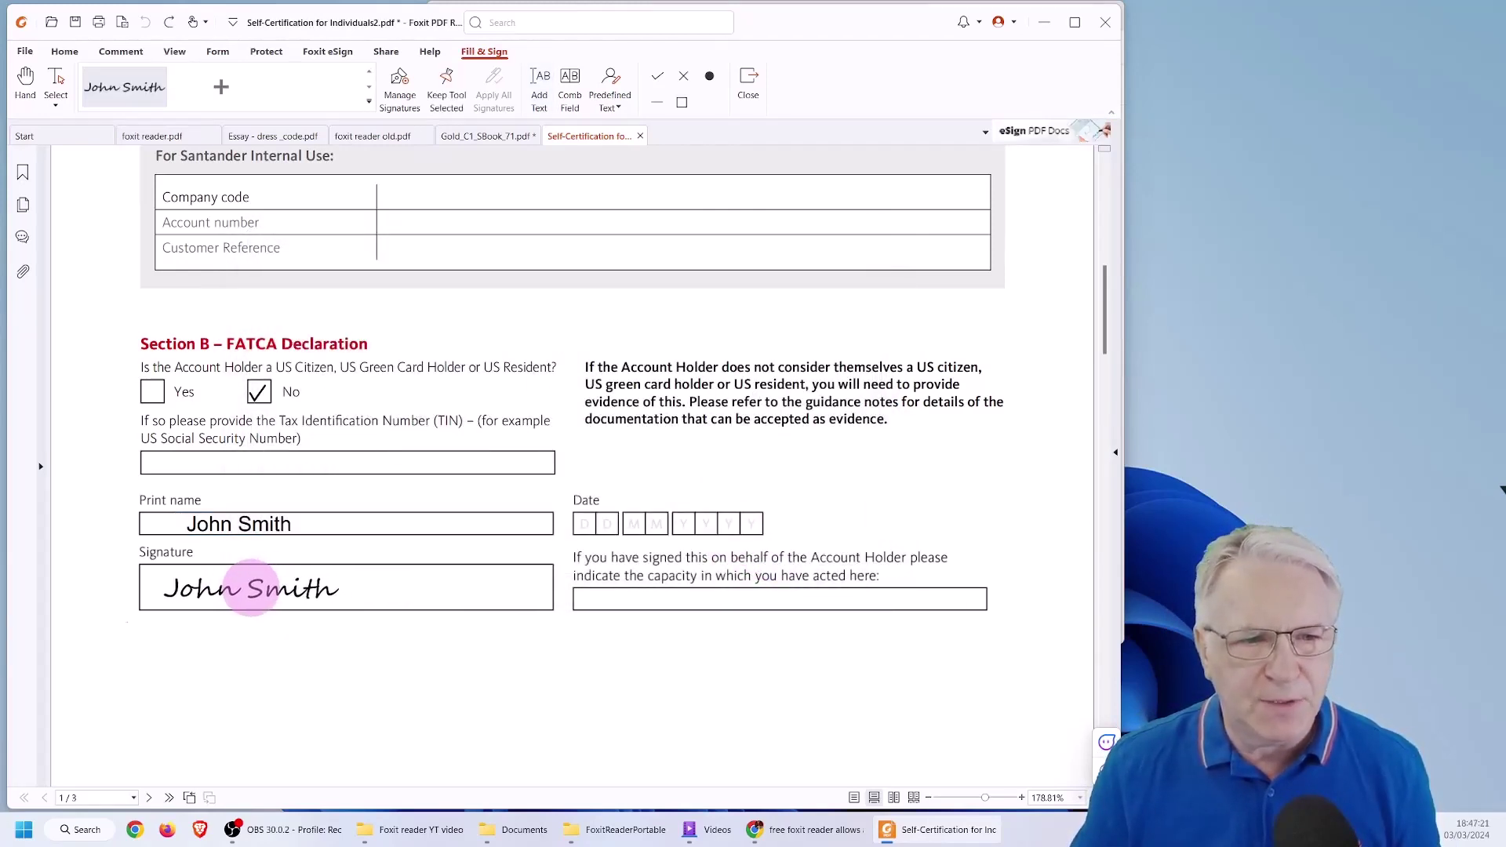
pyautogui.click(251, 592)
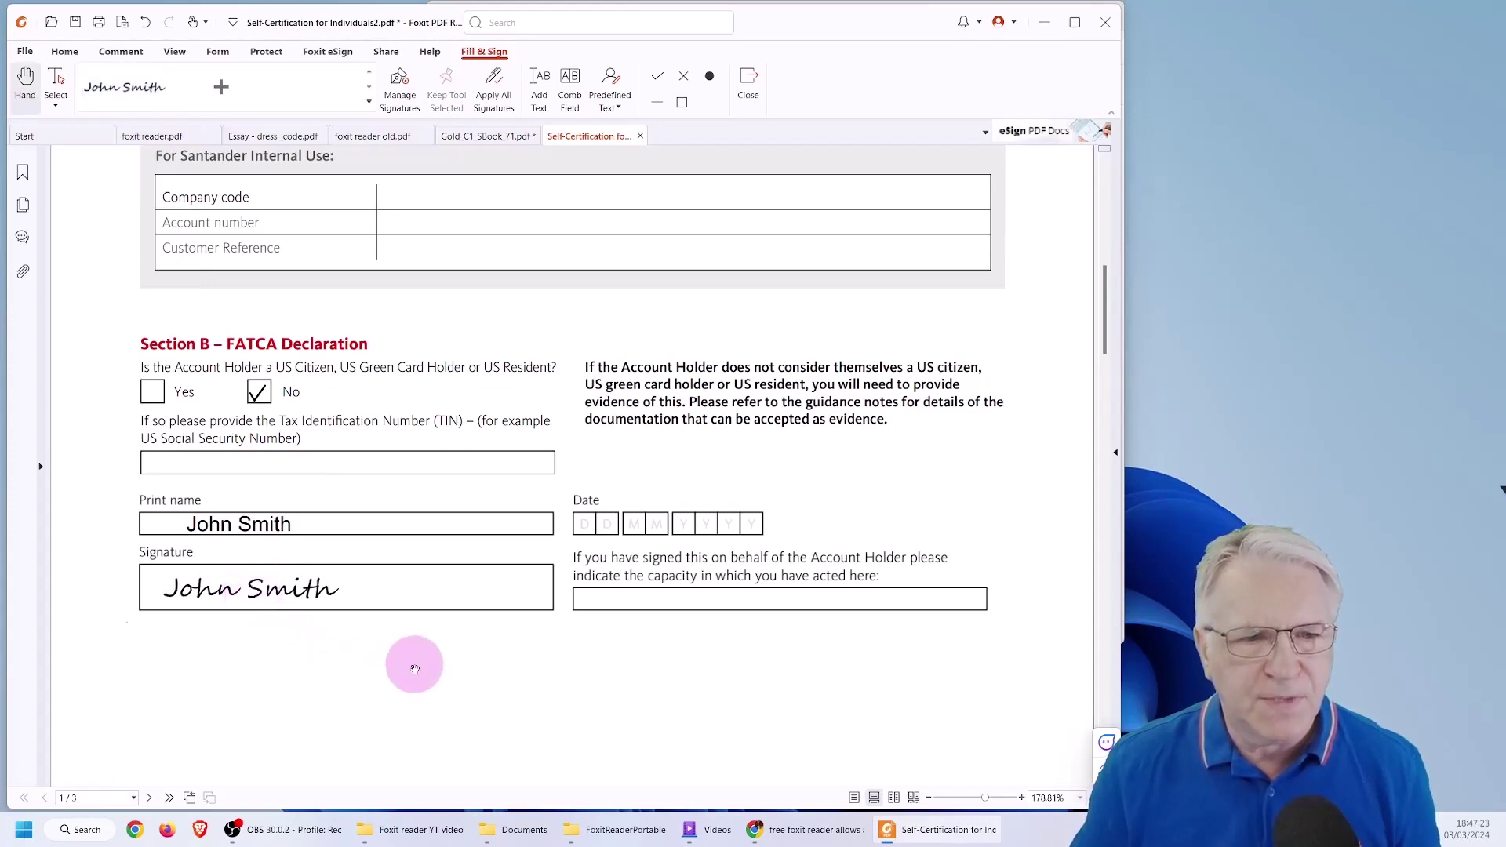
pyautogui.click(318, 590)
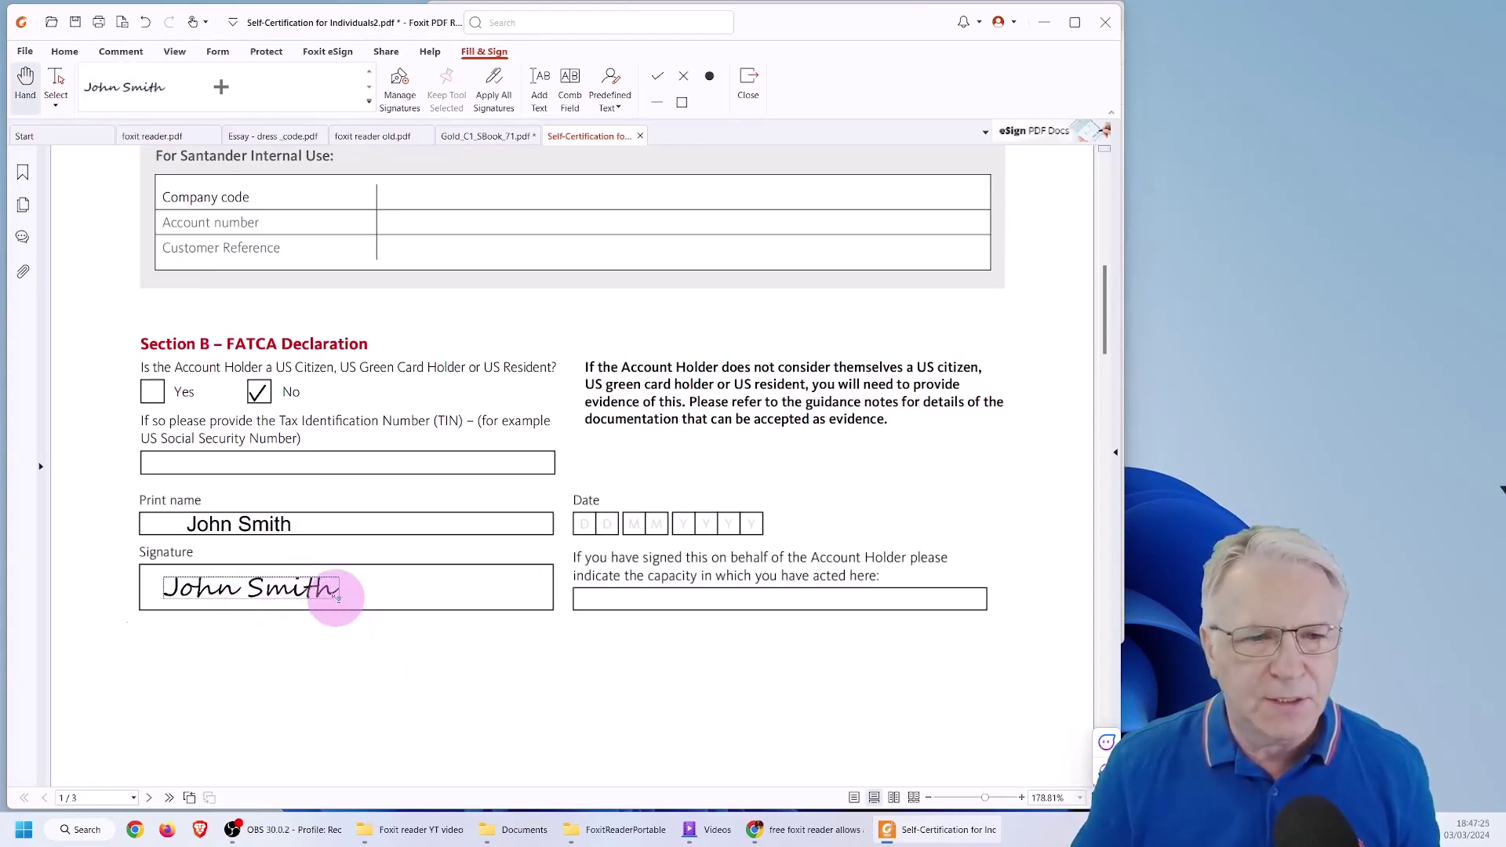
pyautogui.moveTo(339, 599)
pyautogui.mouseDown()
pyautogui.moveTo(363, 612)
pyautogui.moveTo(369, 581)
pyautogui.moveTo(363, 632)
pyautogui.moveTo(413, 656)
pyautogui.moveTo(382, 641)
pyautogui.moveTo(400, 602)
pyautogui.mouseUp()
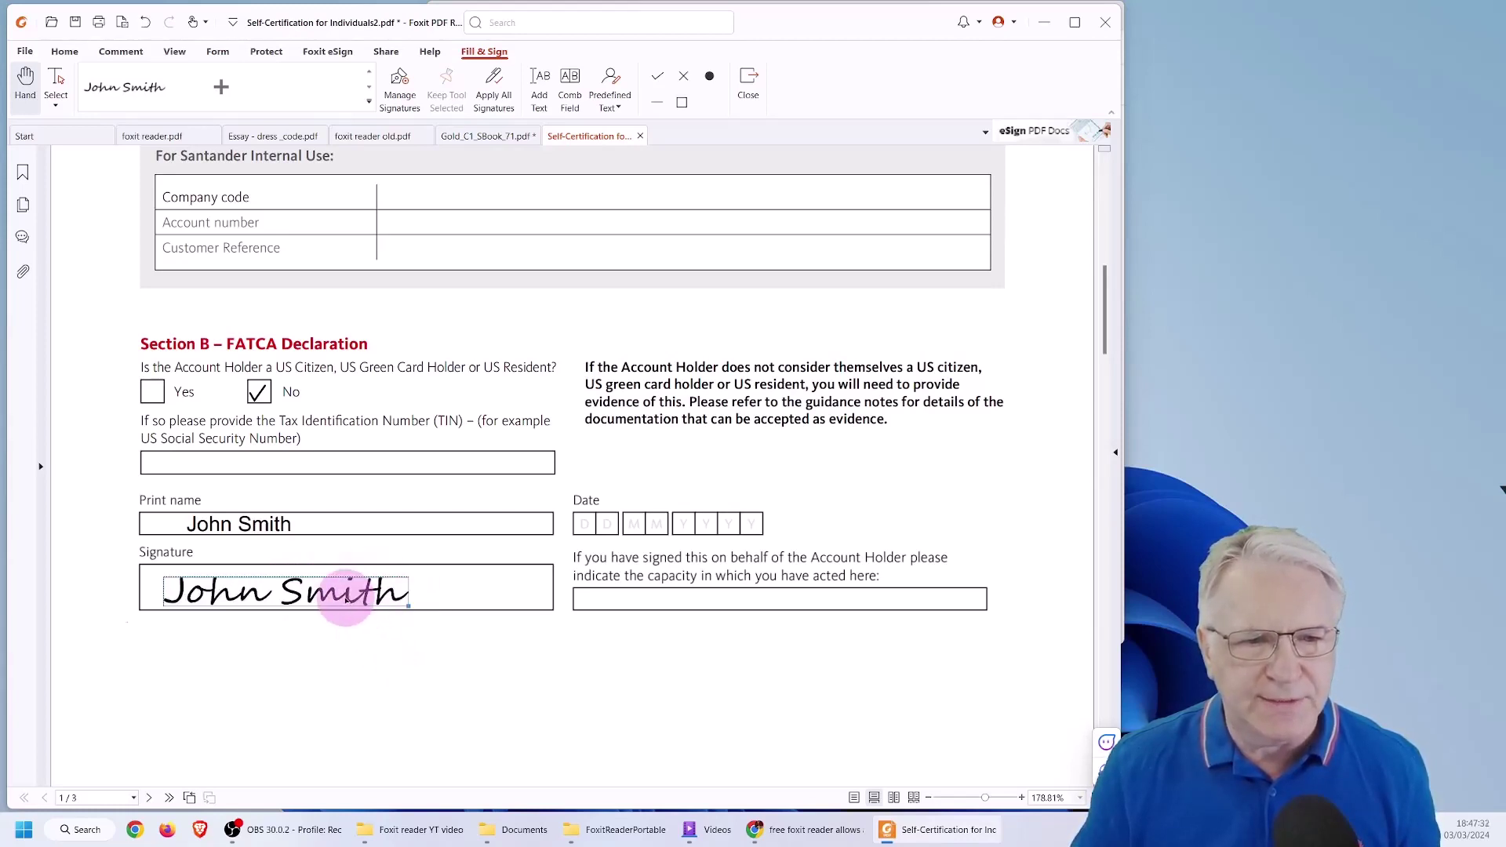
pyautogui.click(405, 644)
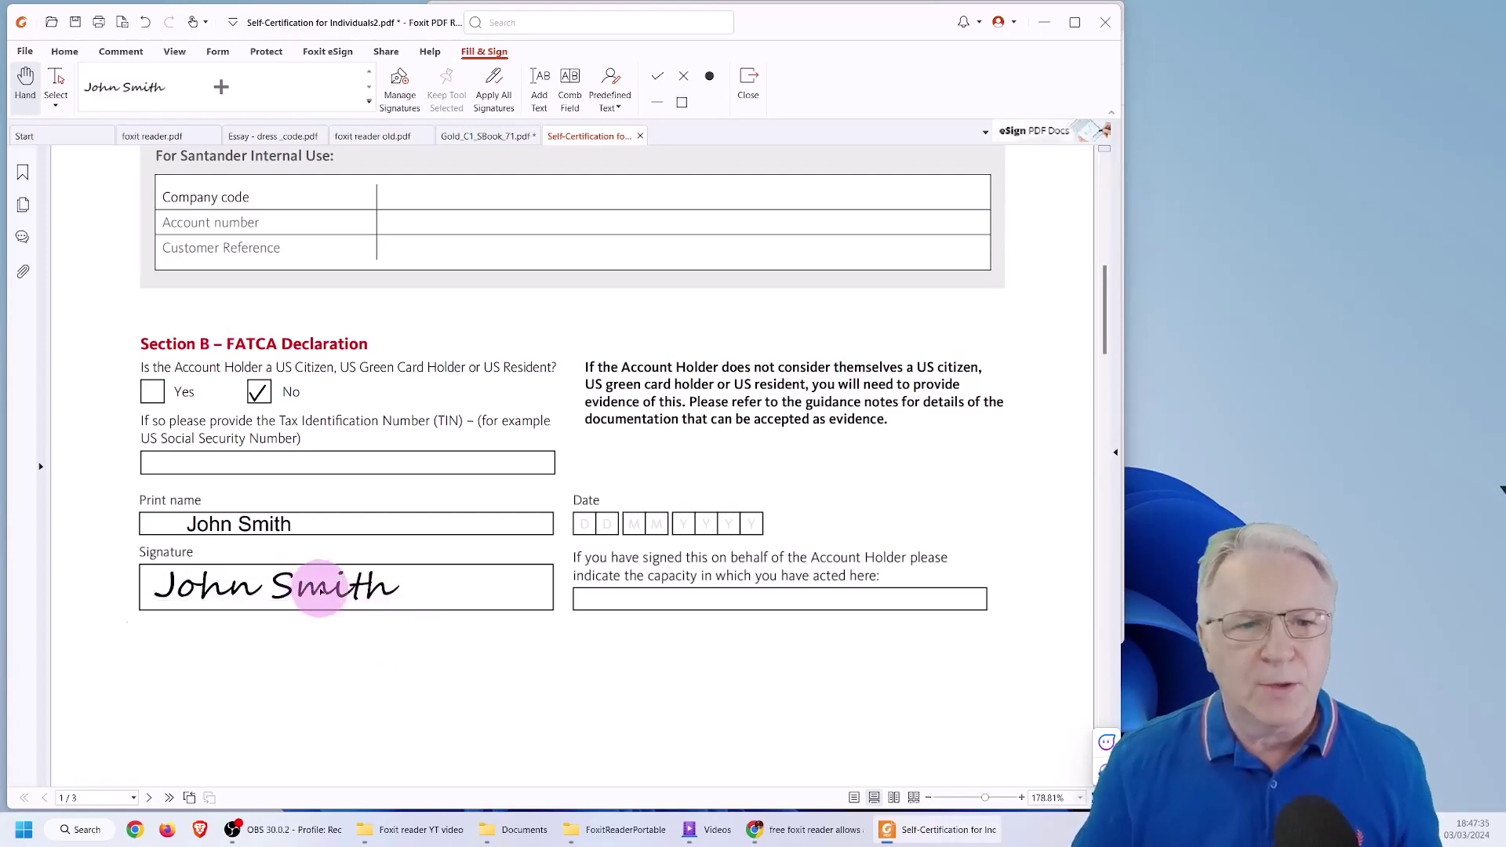
# Delete the typed signature from the Signature box
pyautogui.click(321, 589)
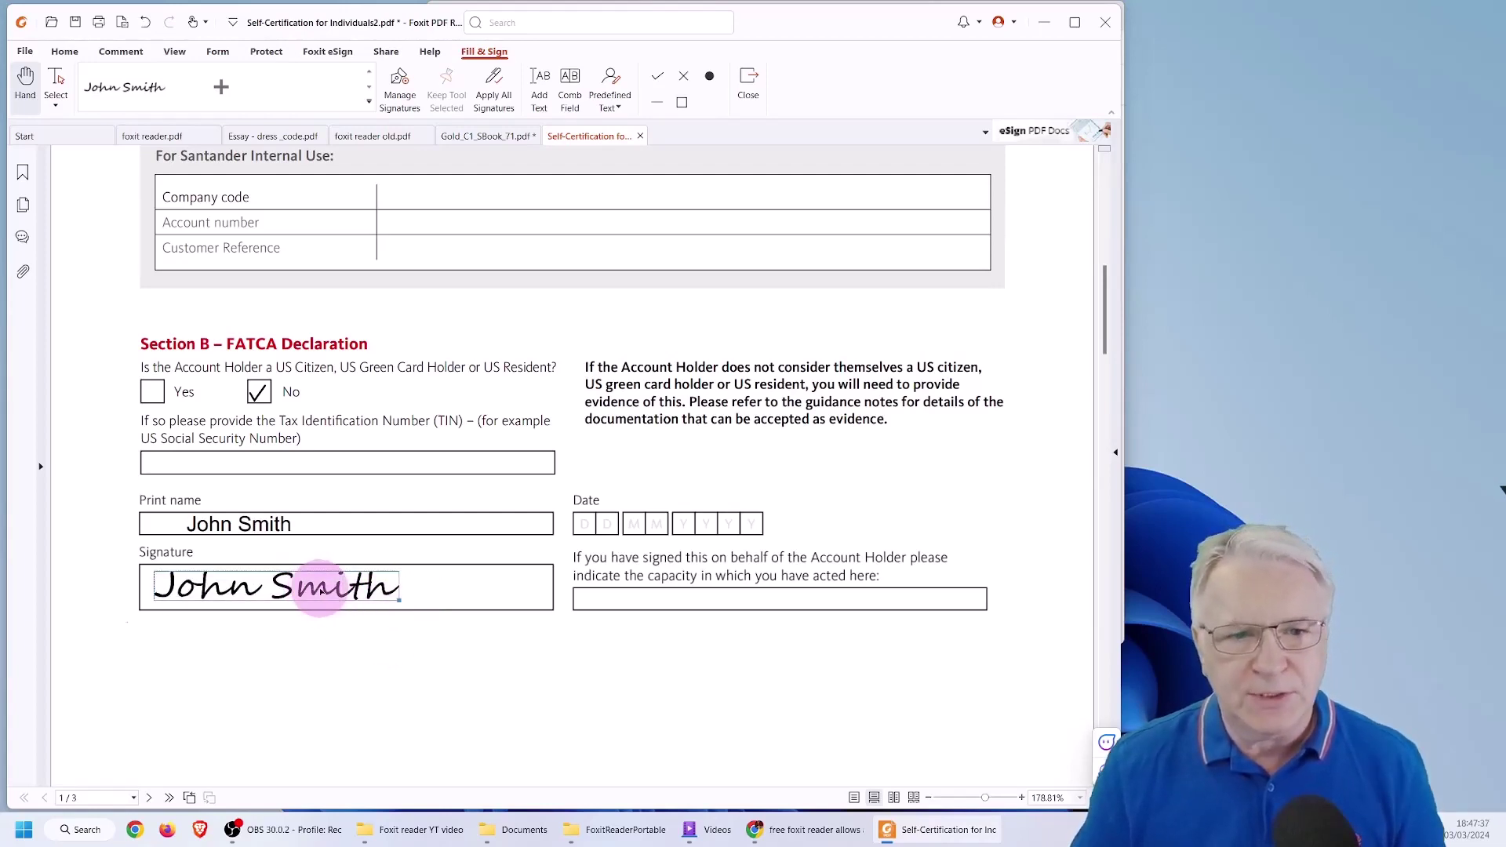
pyautogui.press('Delete')
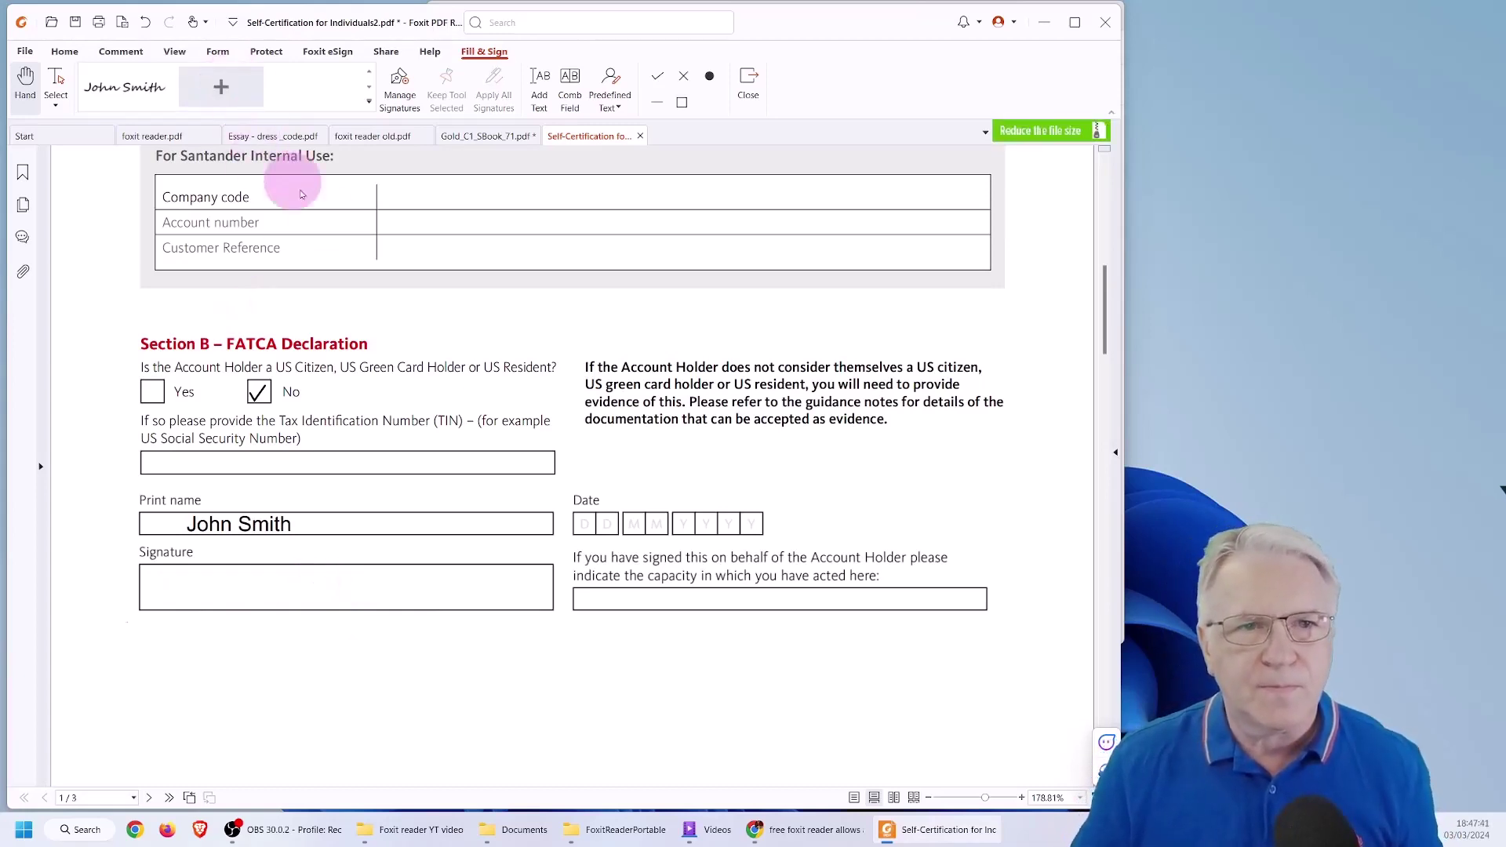
# Create a freehand-drawn signature, place it in the Signature box and enlarge it slightly
pyautogui.click(222, 88)
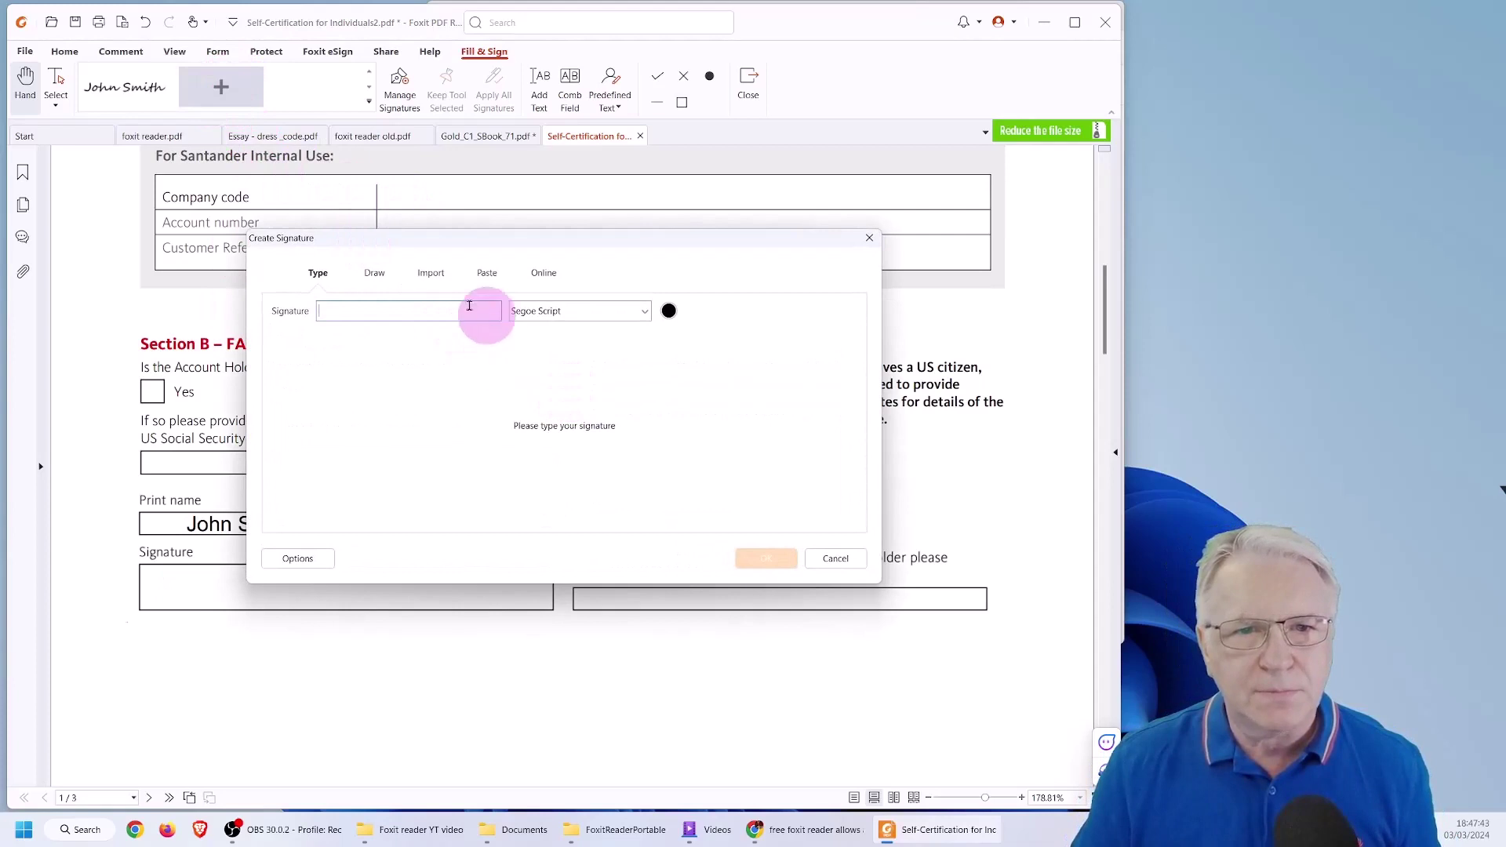
pyautogui.click(376, 274)
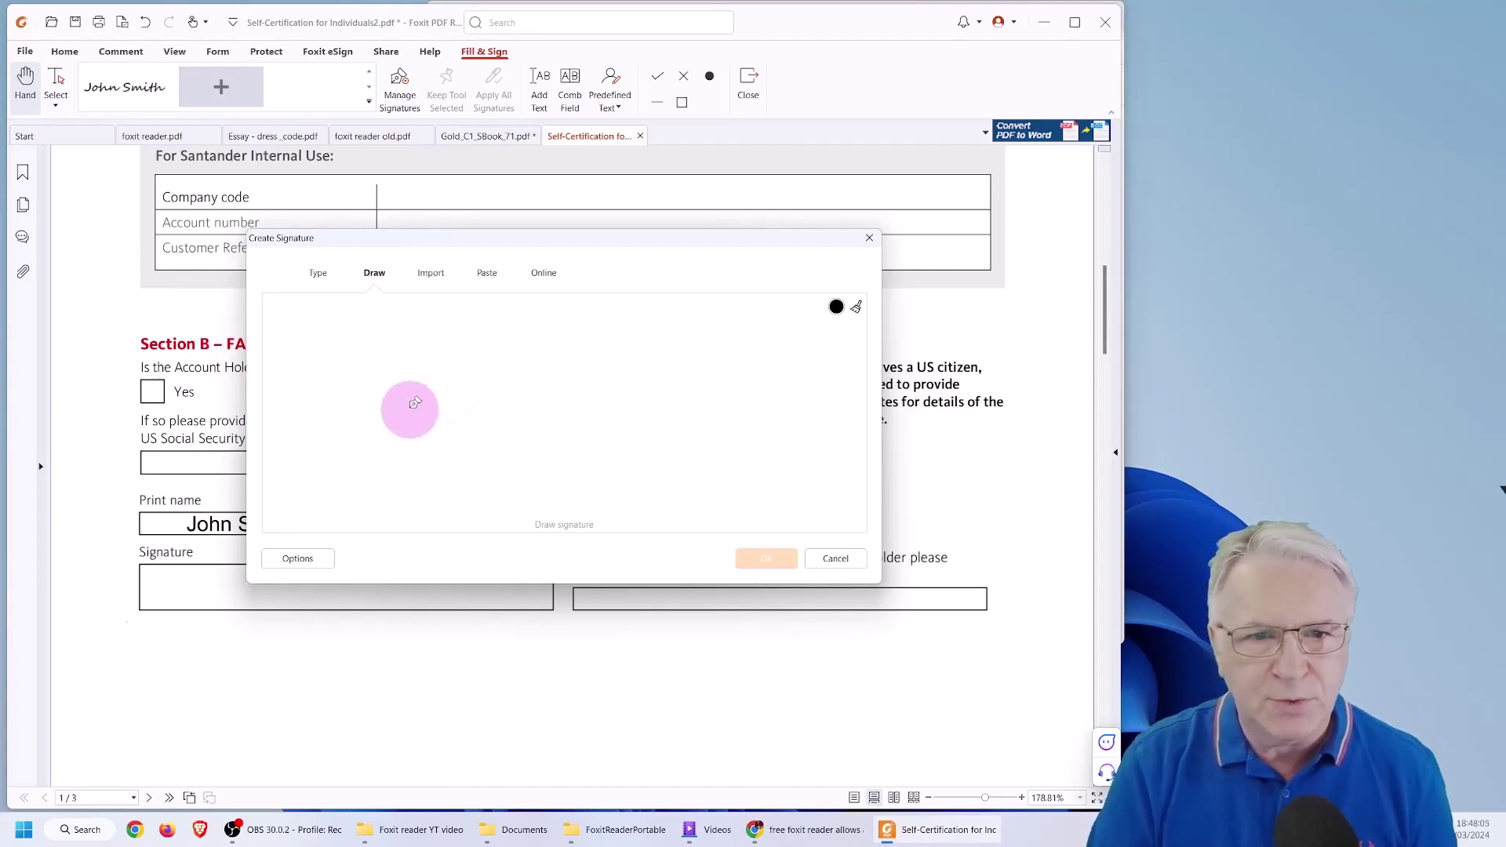
pyautogui.moveTo(403, 400)
pyautogui.mouseDown()
pyautogui.moveTo(430, 398)
pyautogui.moveTo(432, 415)
pyautogui.moveTo(499, 440)
pyautogui.moveTo(572, 416)
pyautogui.moveTo(672, 430)
pyautogui.moveTo(598, 497)
pyautogui.moveTo(834, 442)
pyautogui.mouseUp()
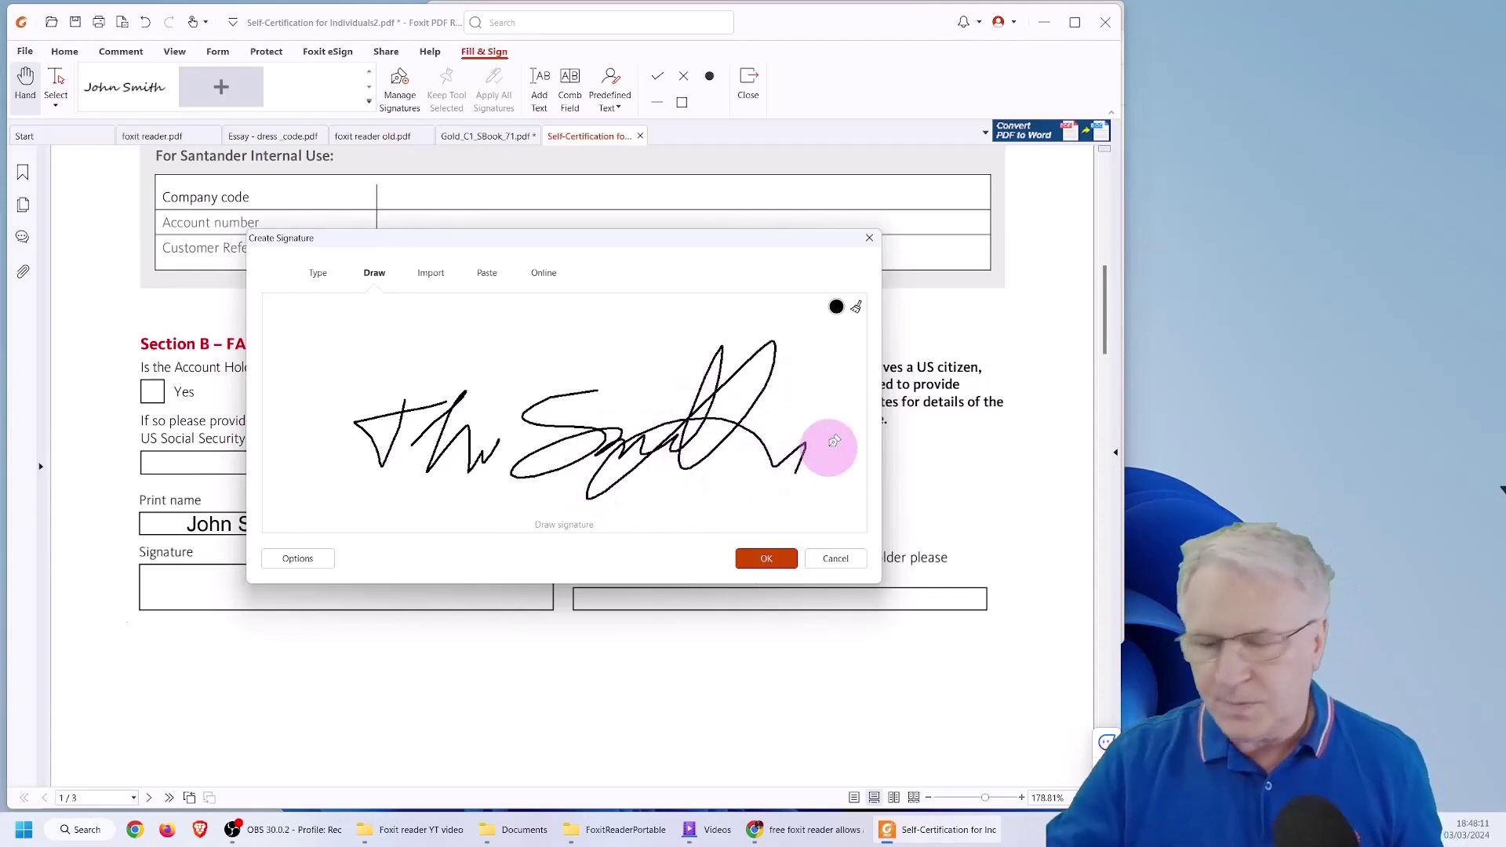
pyautogui.click(777, 557)
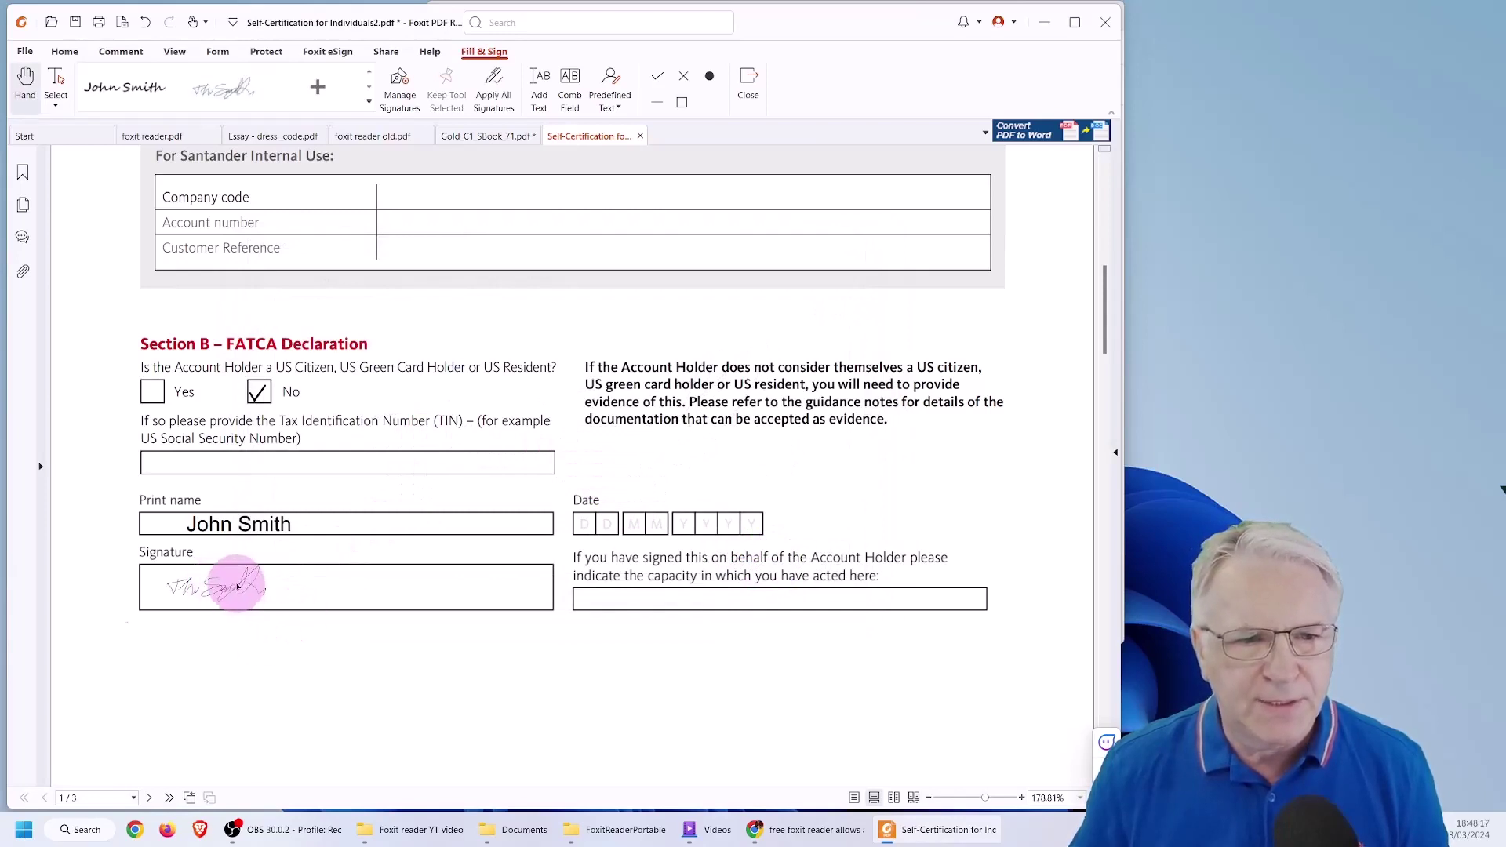
pyautogui.click(228, 582)
pyautogui.moveTo(251, 594); pyautogui.dragTo(278, 604)
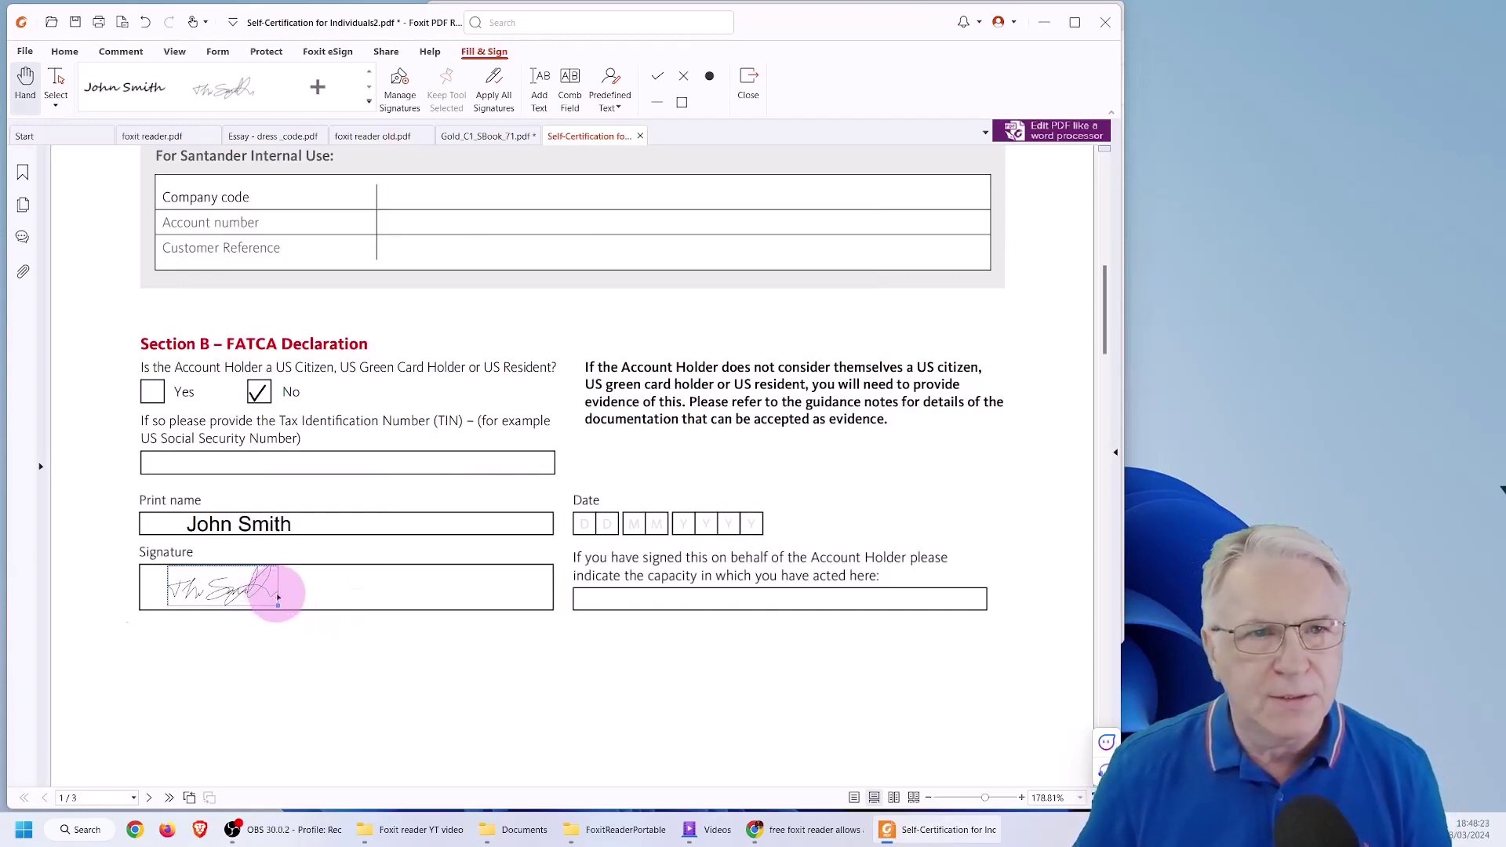
# Inspect the Format settings with the placed signature selected, hide them and exit Fill & Sign mode
pyautogui.click(1115, 450)
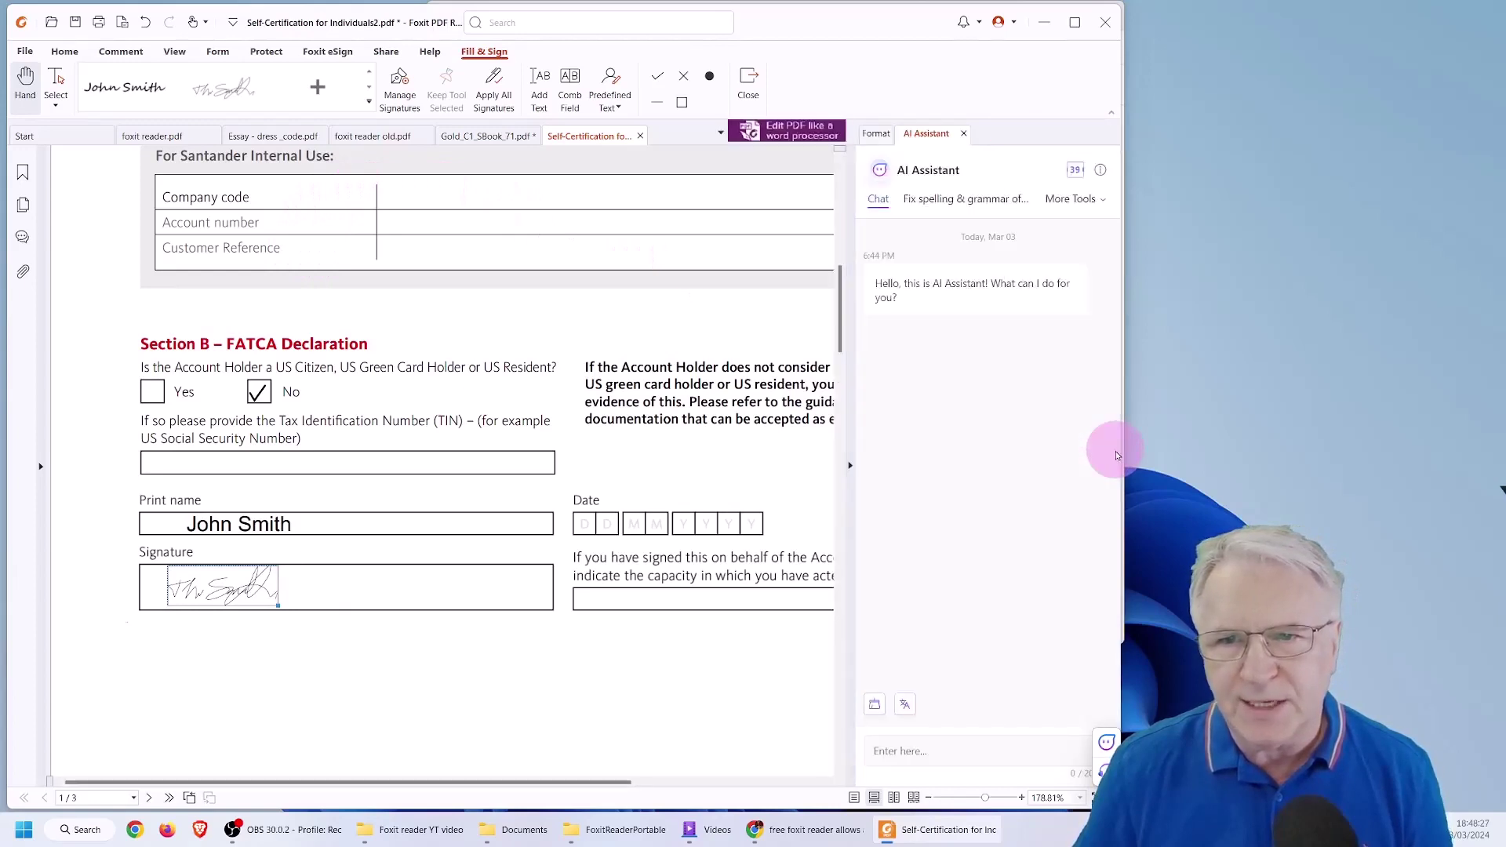
pyautogui.click(876, 133)
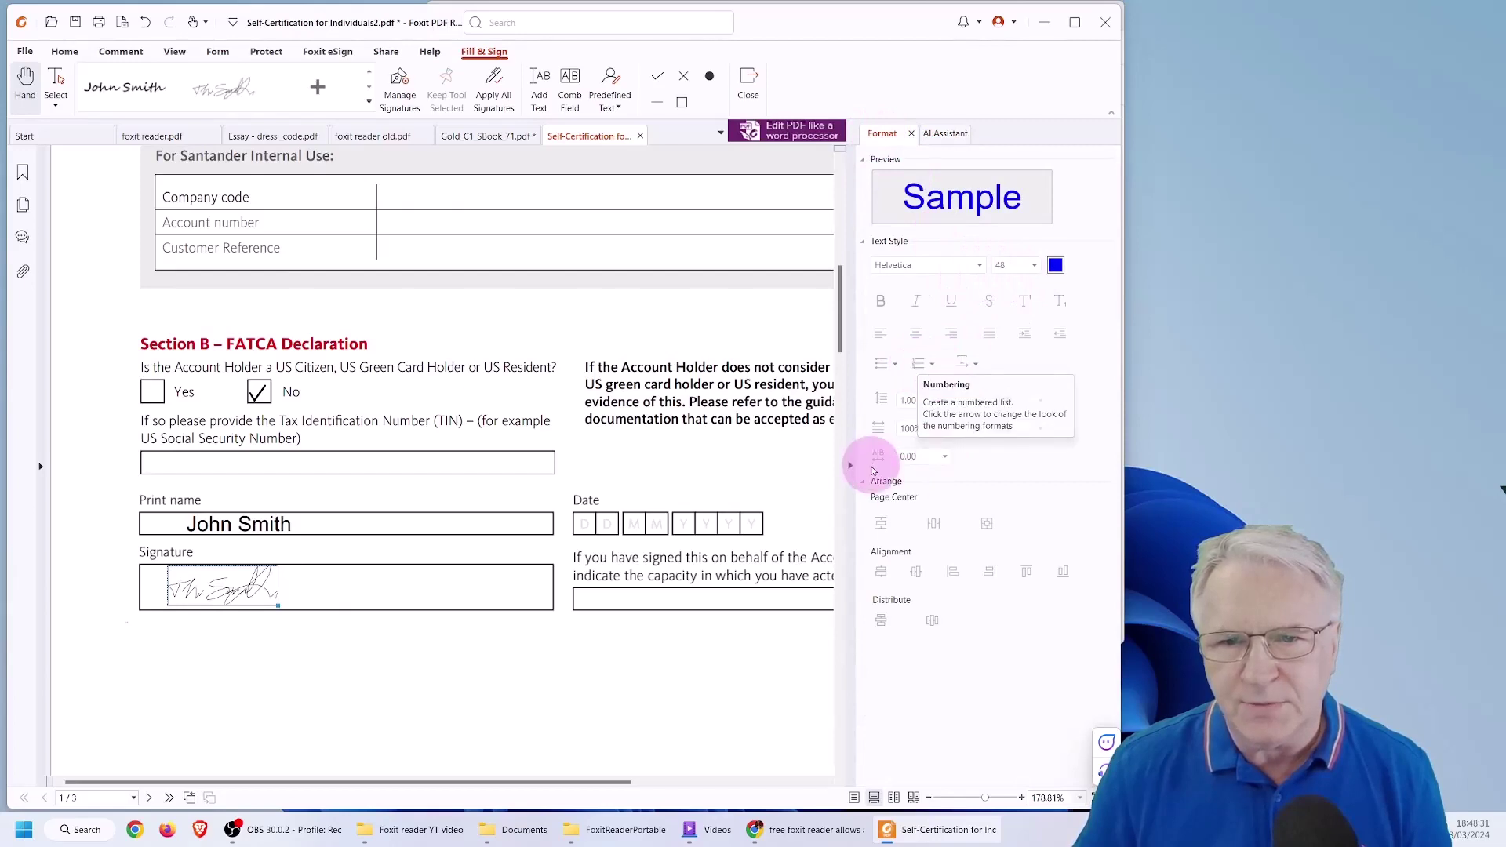
pyautogui.click(849, 469)
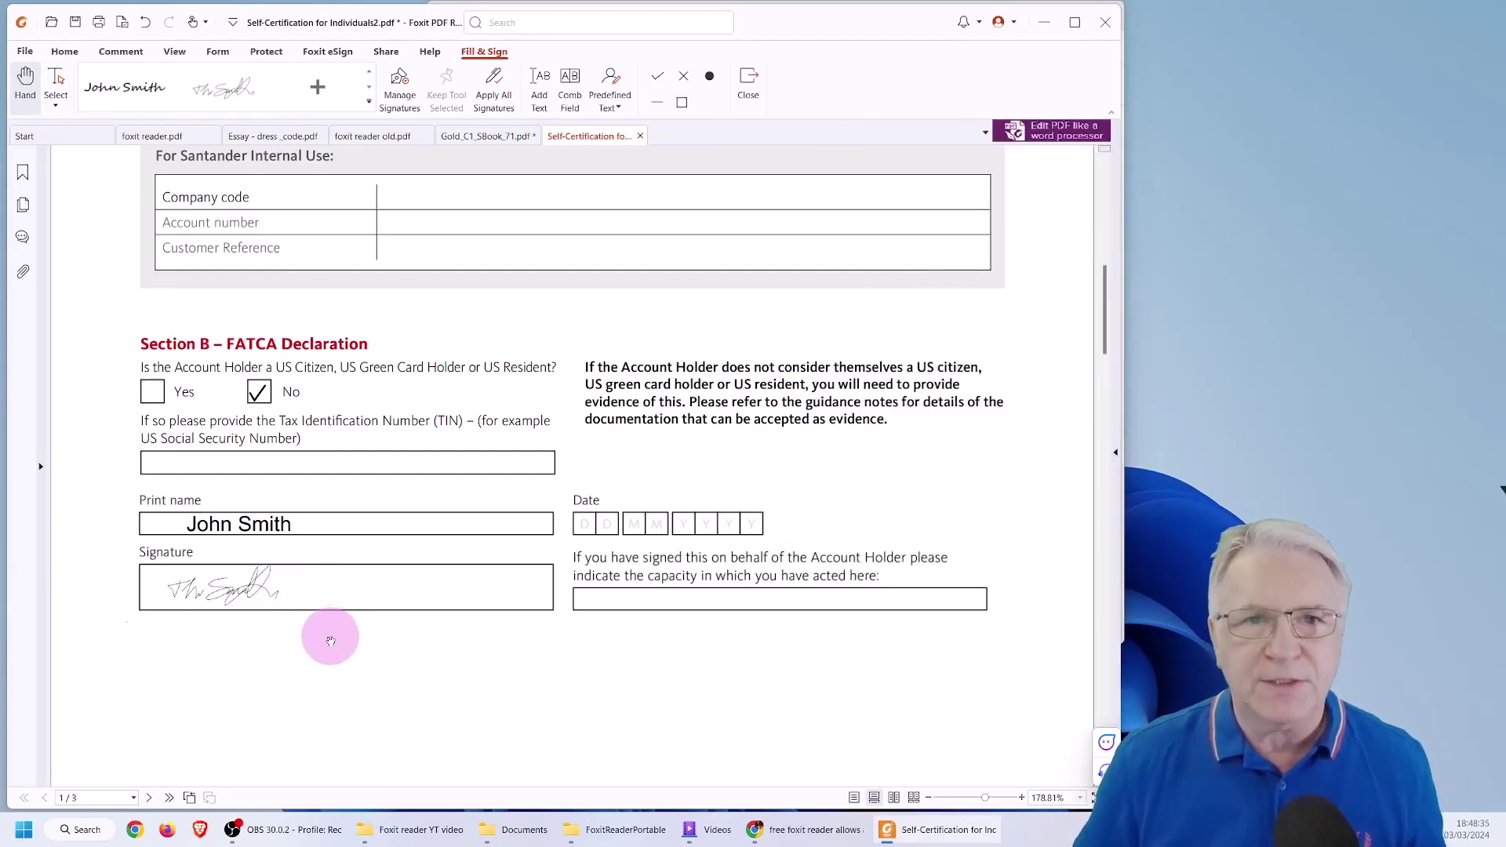
pyautogui.click(748, 87)
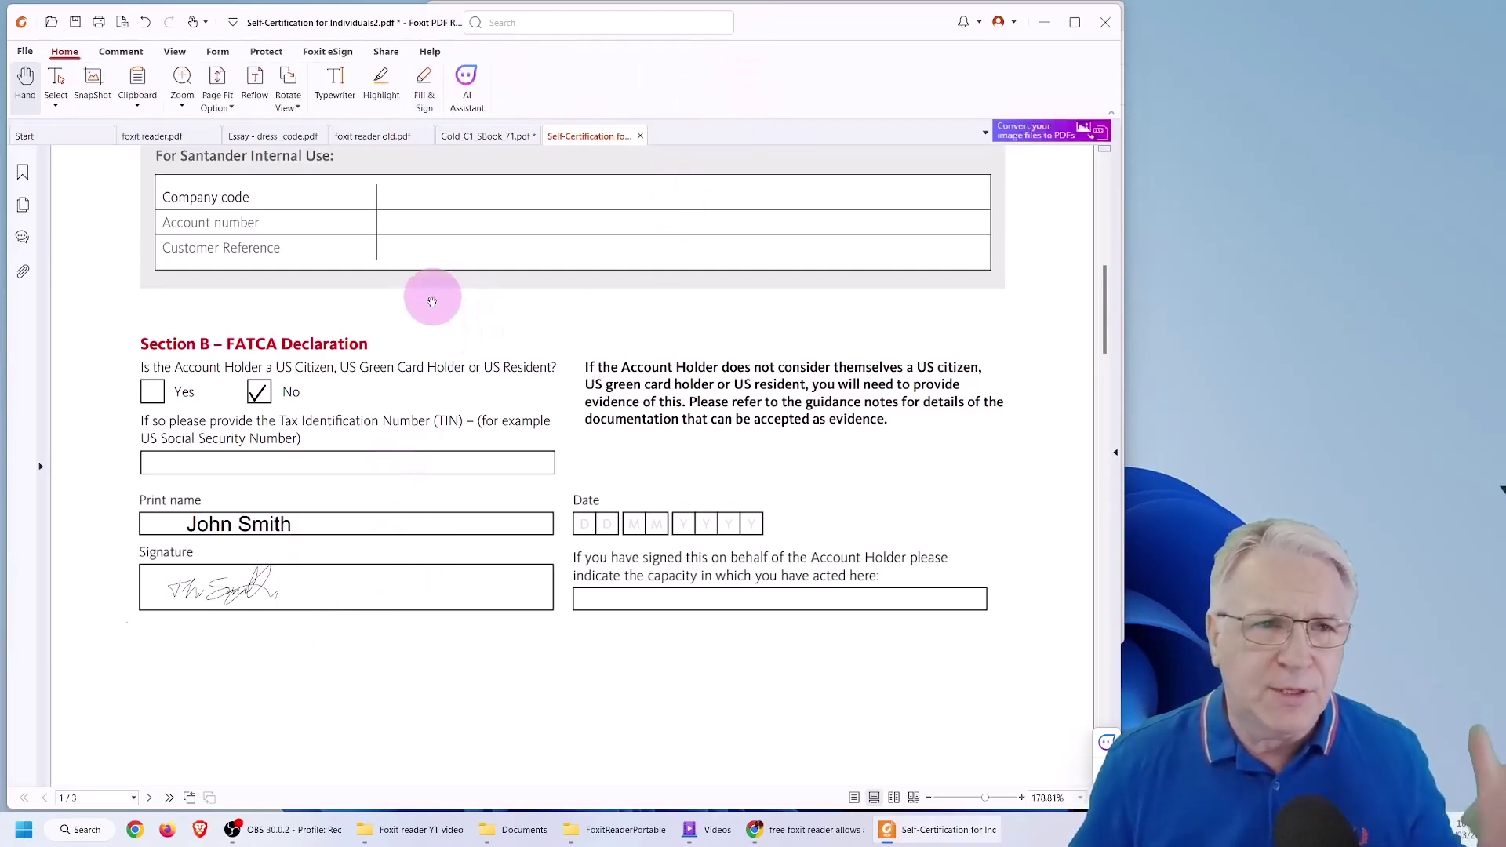
pyautogui.click(424, 92)
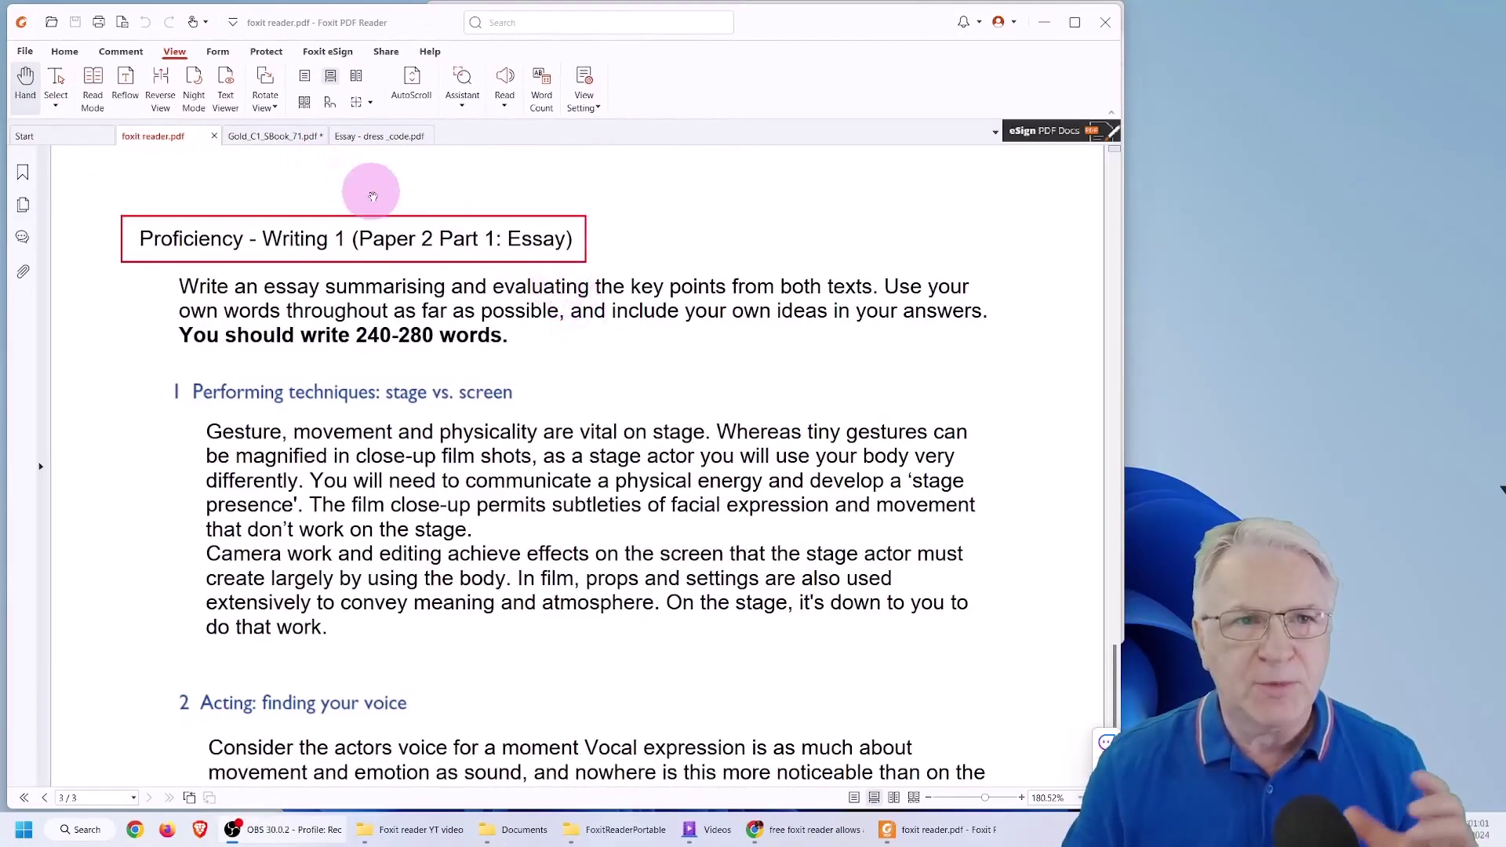
# Preview foxit reader.pdf in Night Mode and in Text Viewer, restoring the normal view after each
pyautogui.click(194, 81)
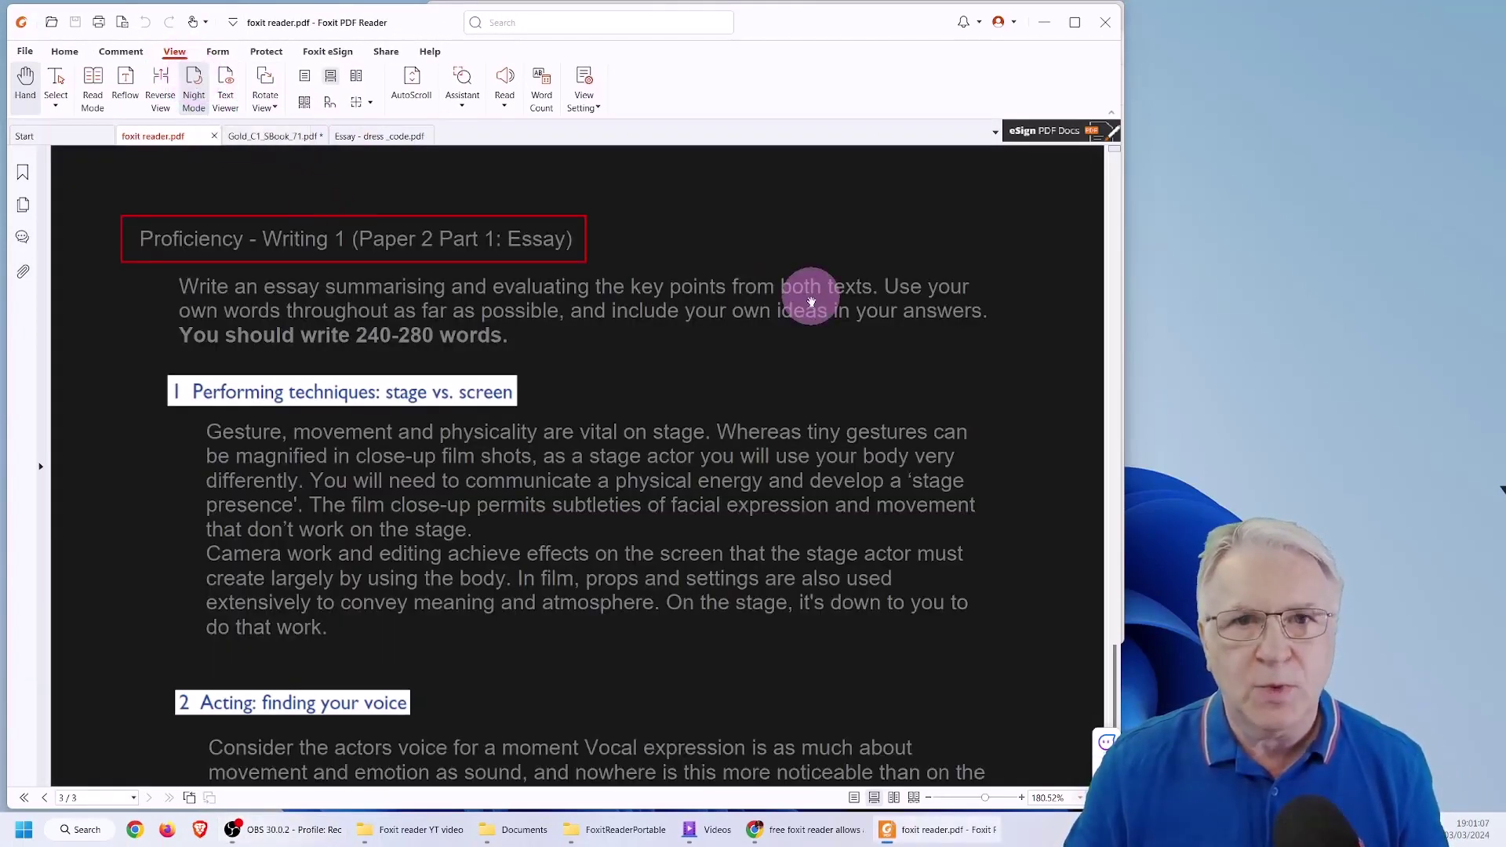
pyautogui.click(194, 80)
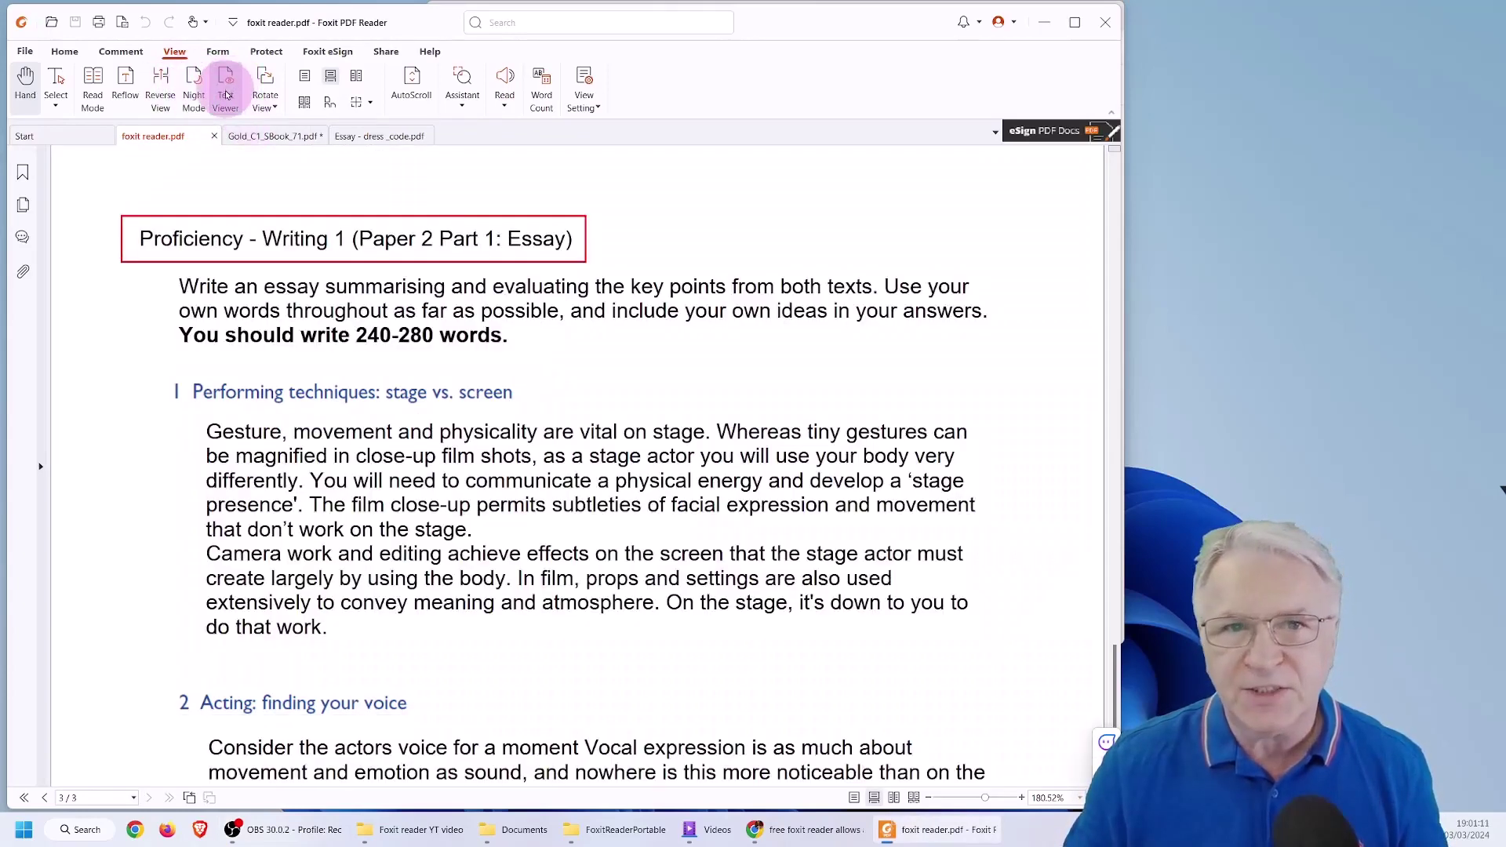
pyautogui.click(225, 88)
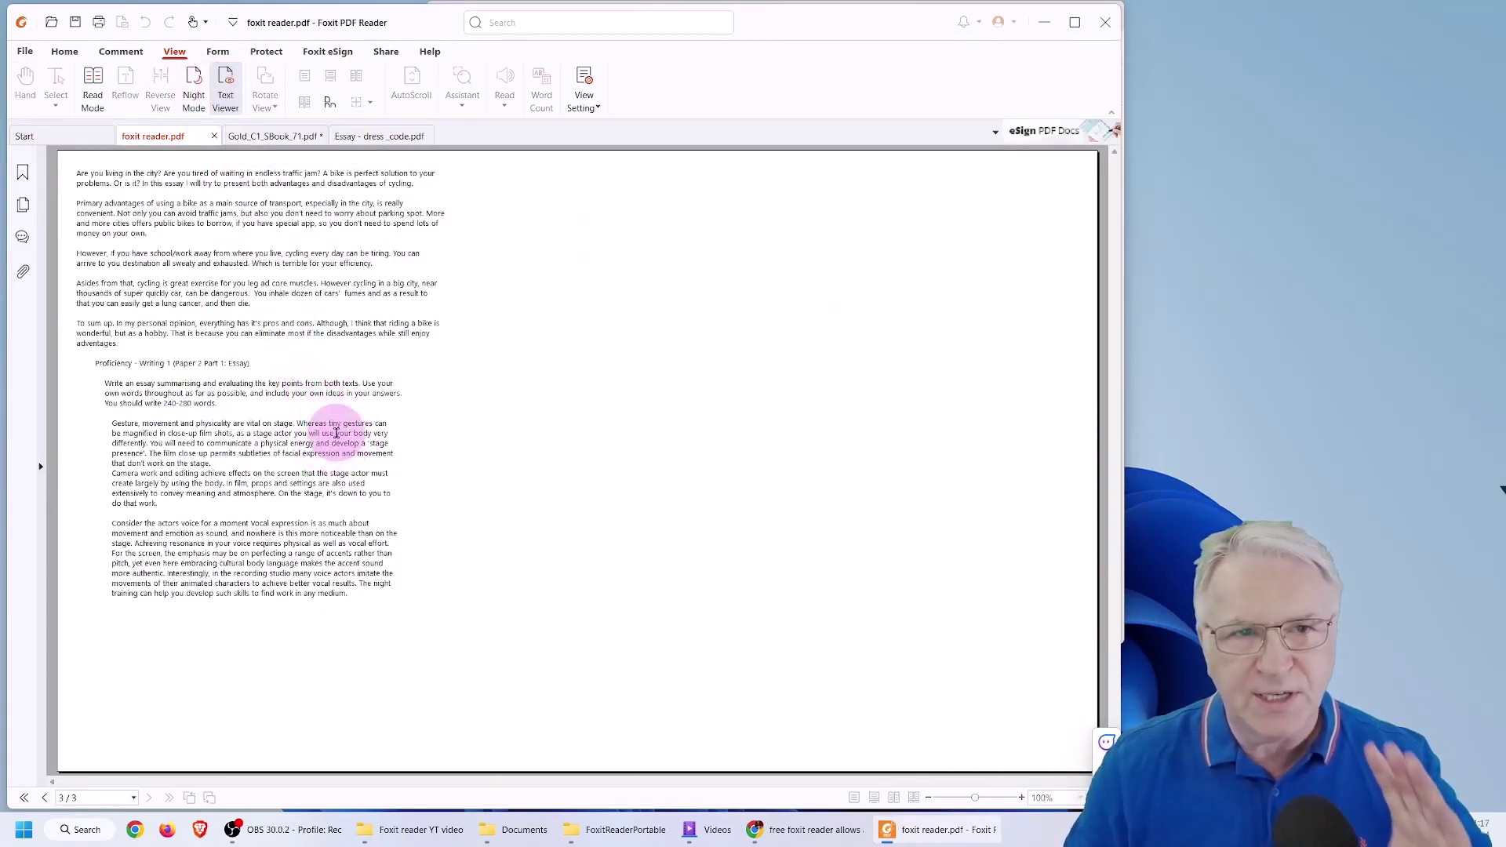
pyautogui.click(225, 88)
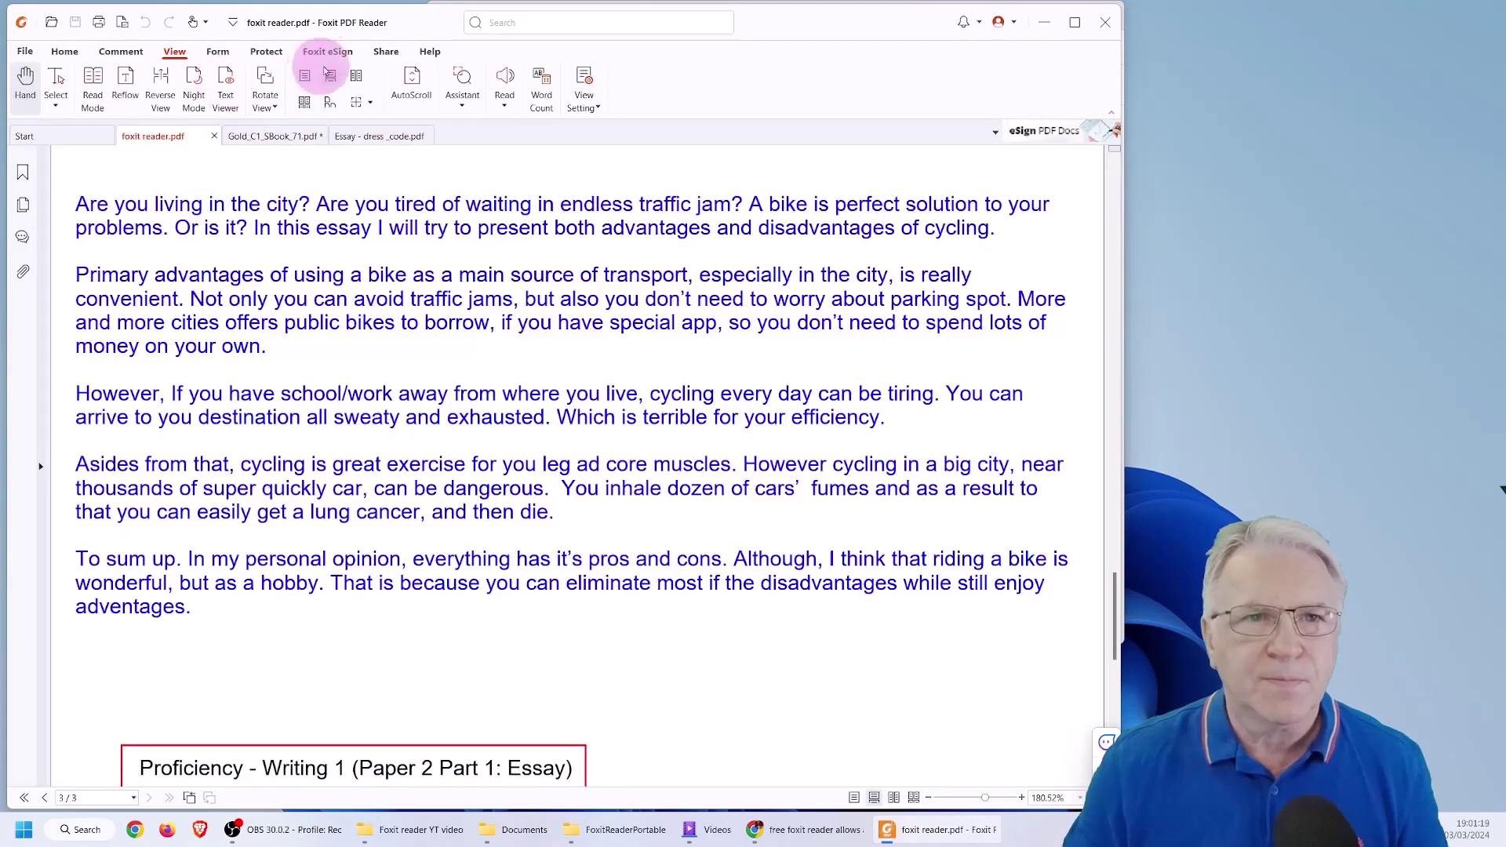
# Switch to Essay - dress _code.pdf and view its annotated essay as plain text in Text Viewer
pyautogui.click(382, 138)
pyautogui.scroll(-3, 481, 316)
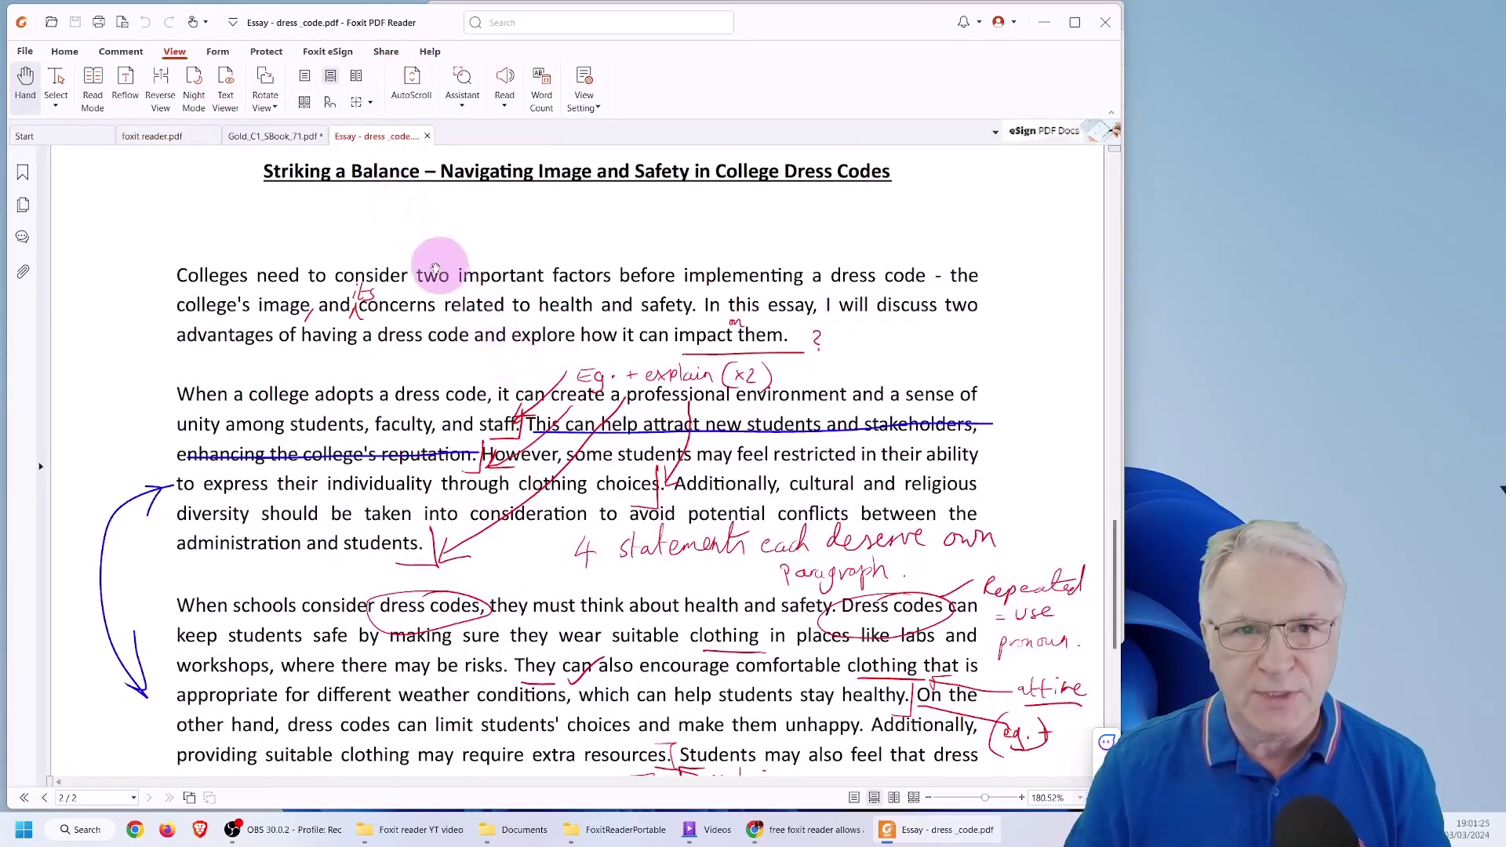
pyautogui.click(225, 76)
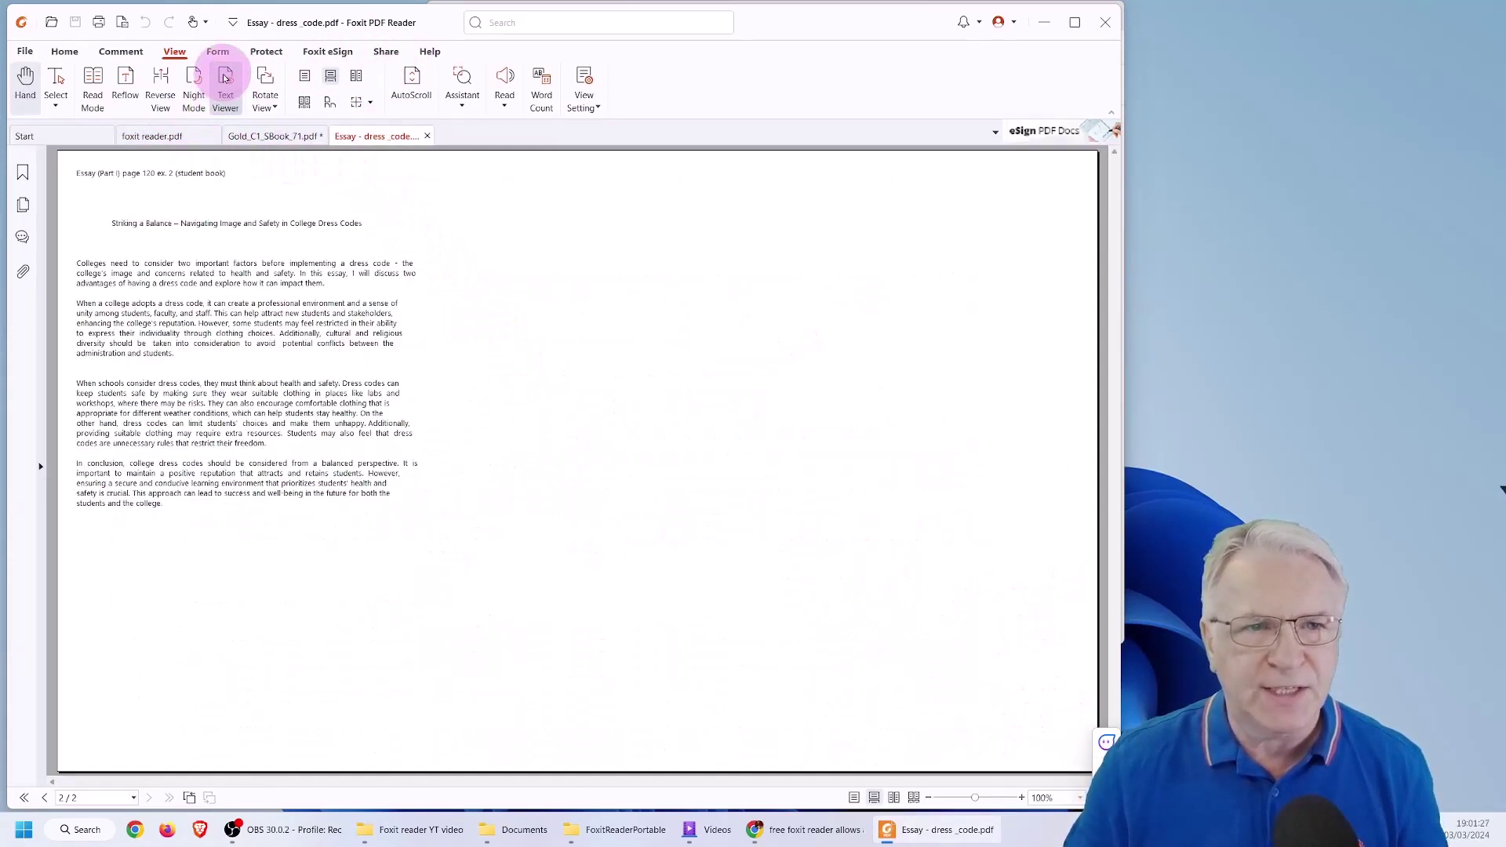
pyautogui.moveTo(227, 493); pyautogui.dragTo(151, 296)
pyautogui.click(252, 303)
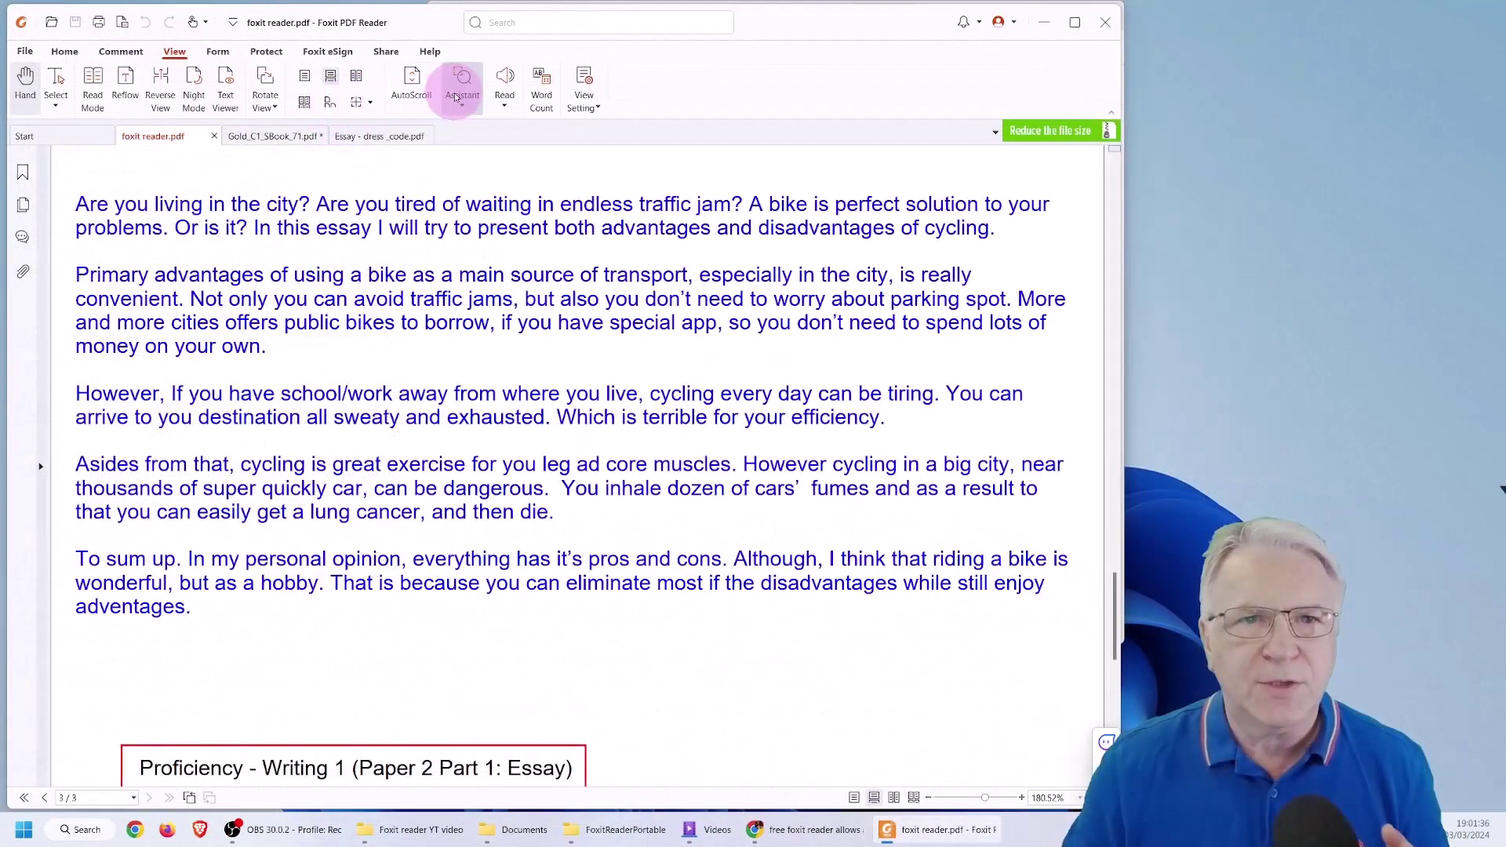
# Check the word count statistics of foxit reader.pdf and close them
pyautogui.click(540, 85)
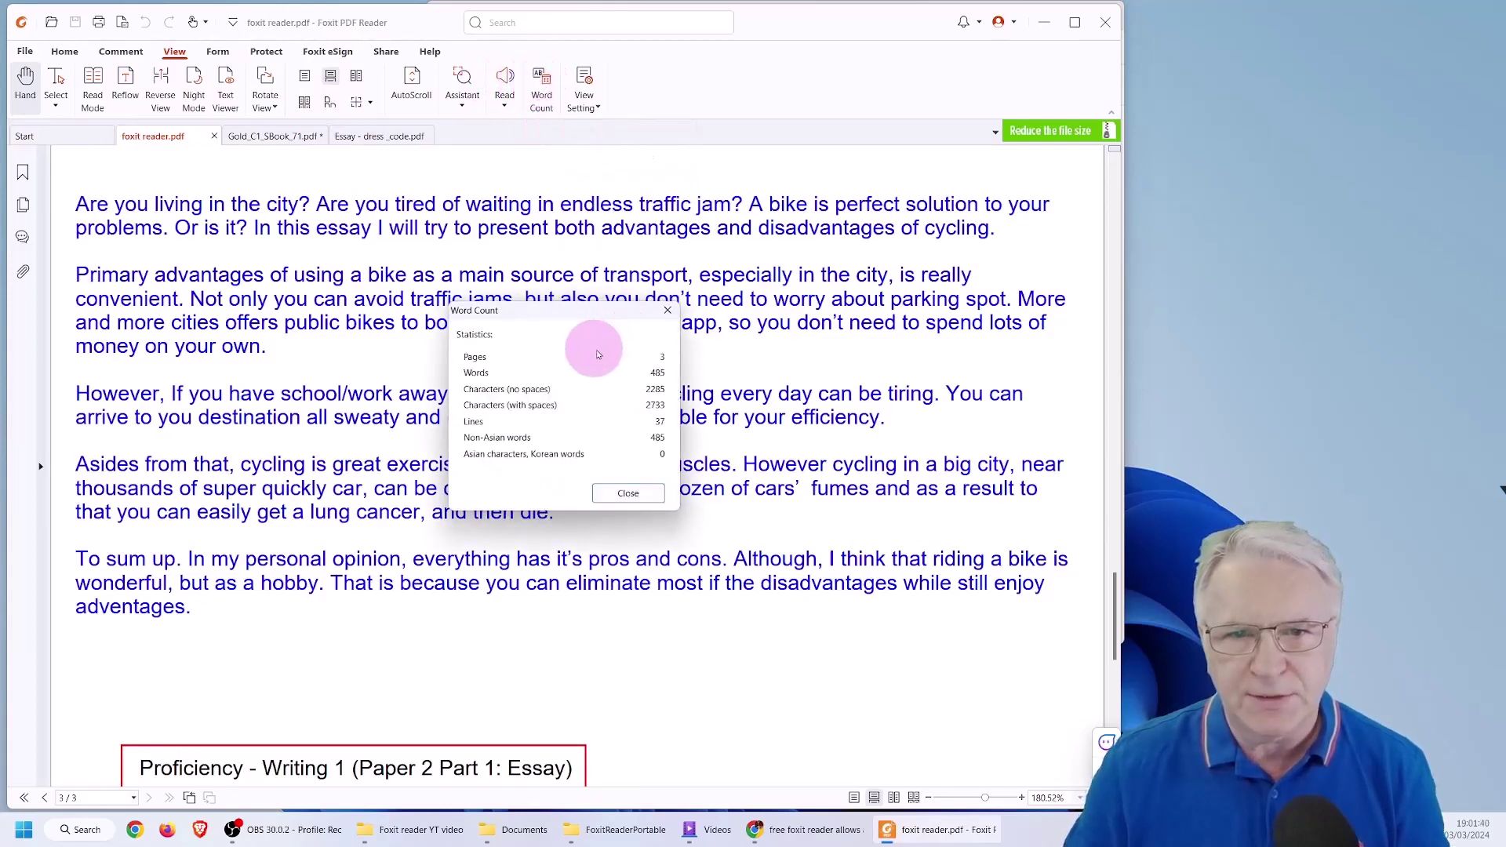
pyautogui.click(668, 314)
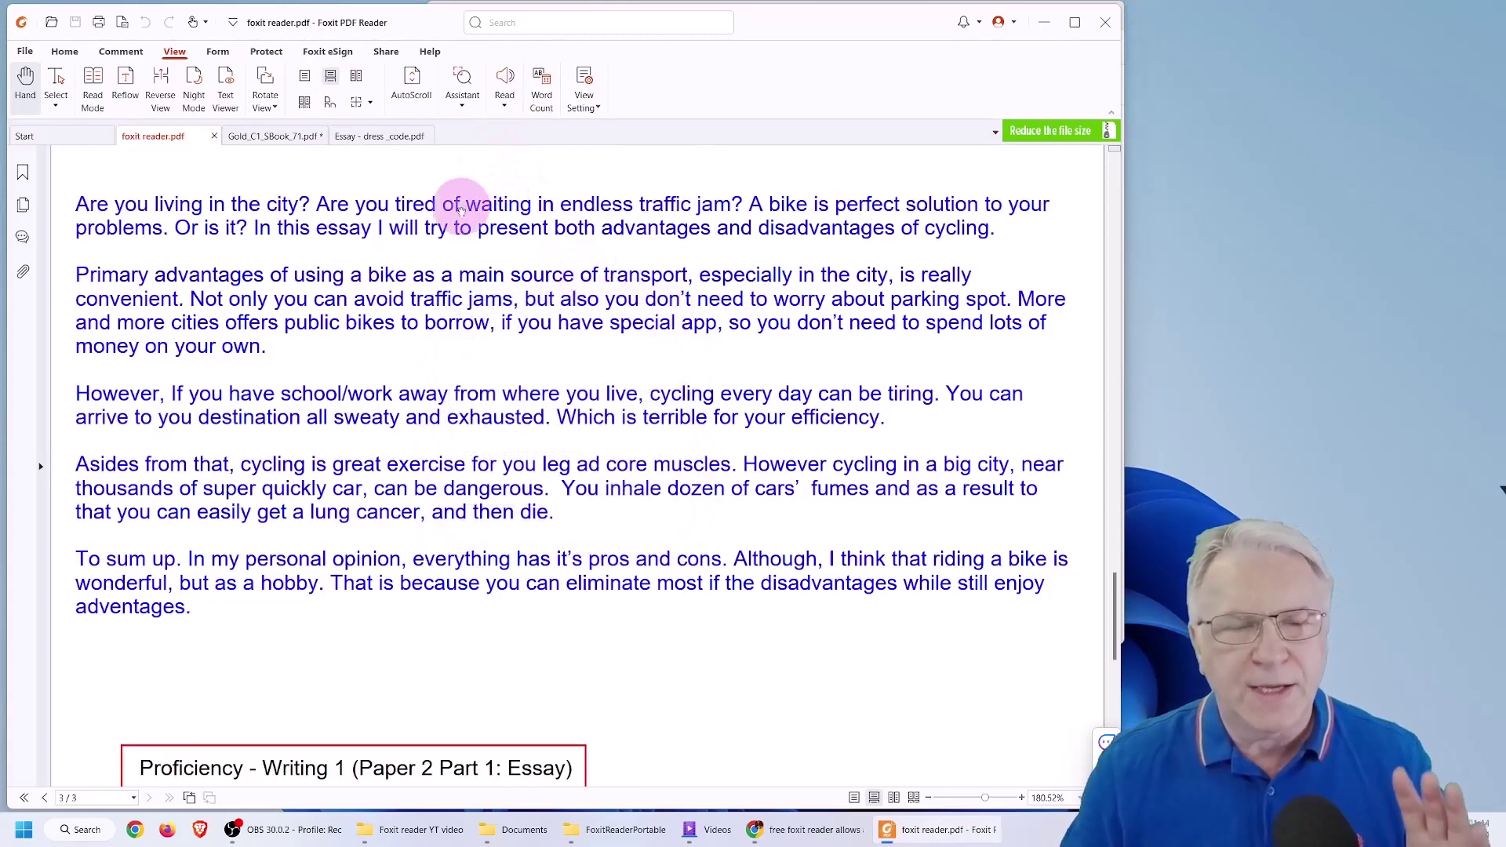
# Split the foxit reader.pdf view vertically and browse its pages independently in the first pane
pyautogui.click(371, 105)
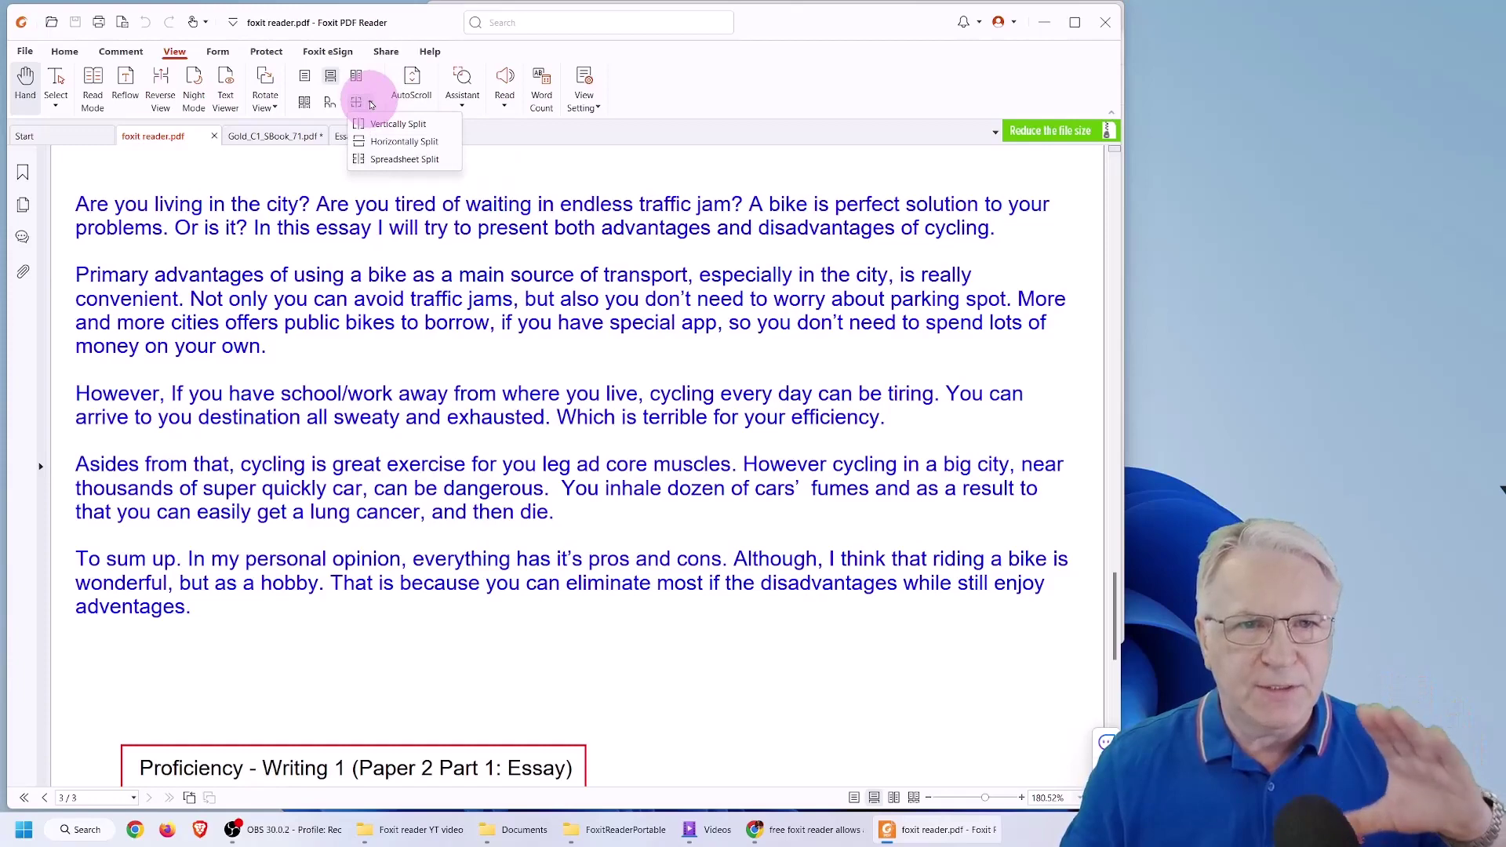
pyautogui.click(385, 123)
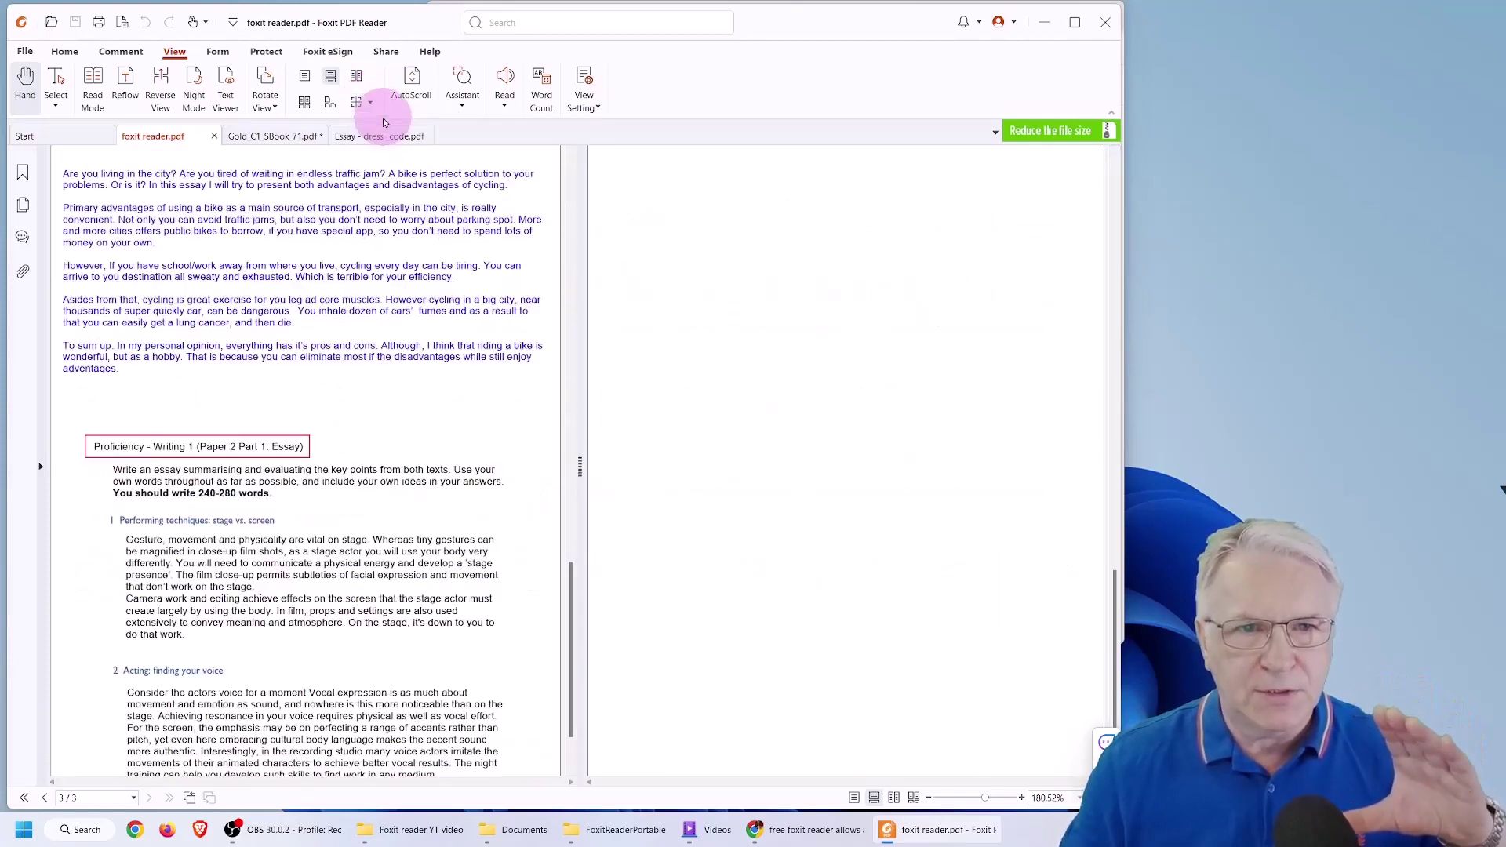
pyautogui.scroll(-3, 414, 302)
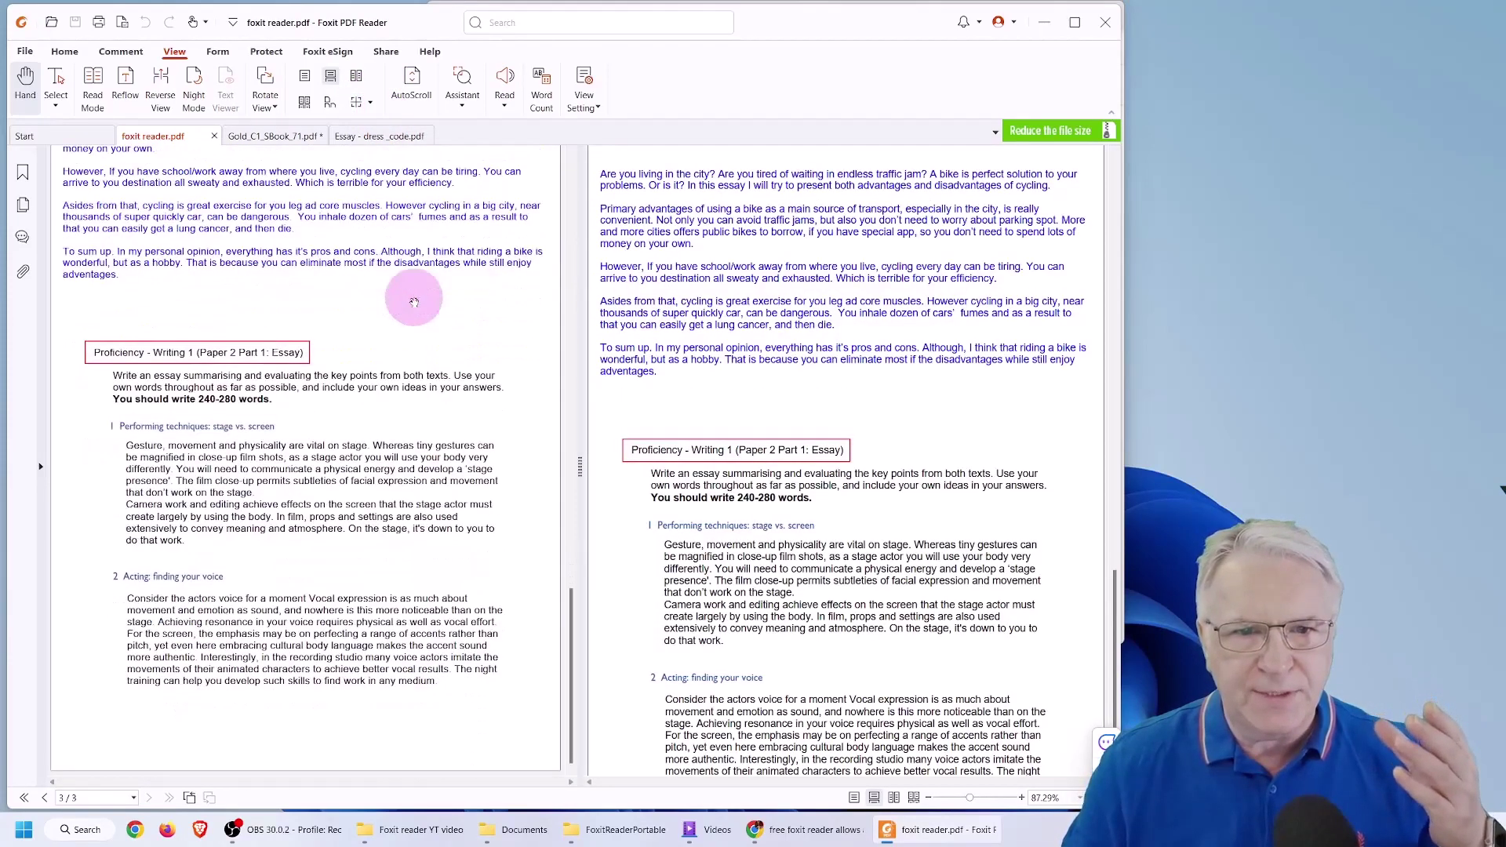
pyautogui.scroll(15, 414, 302)
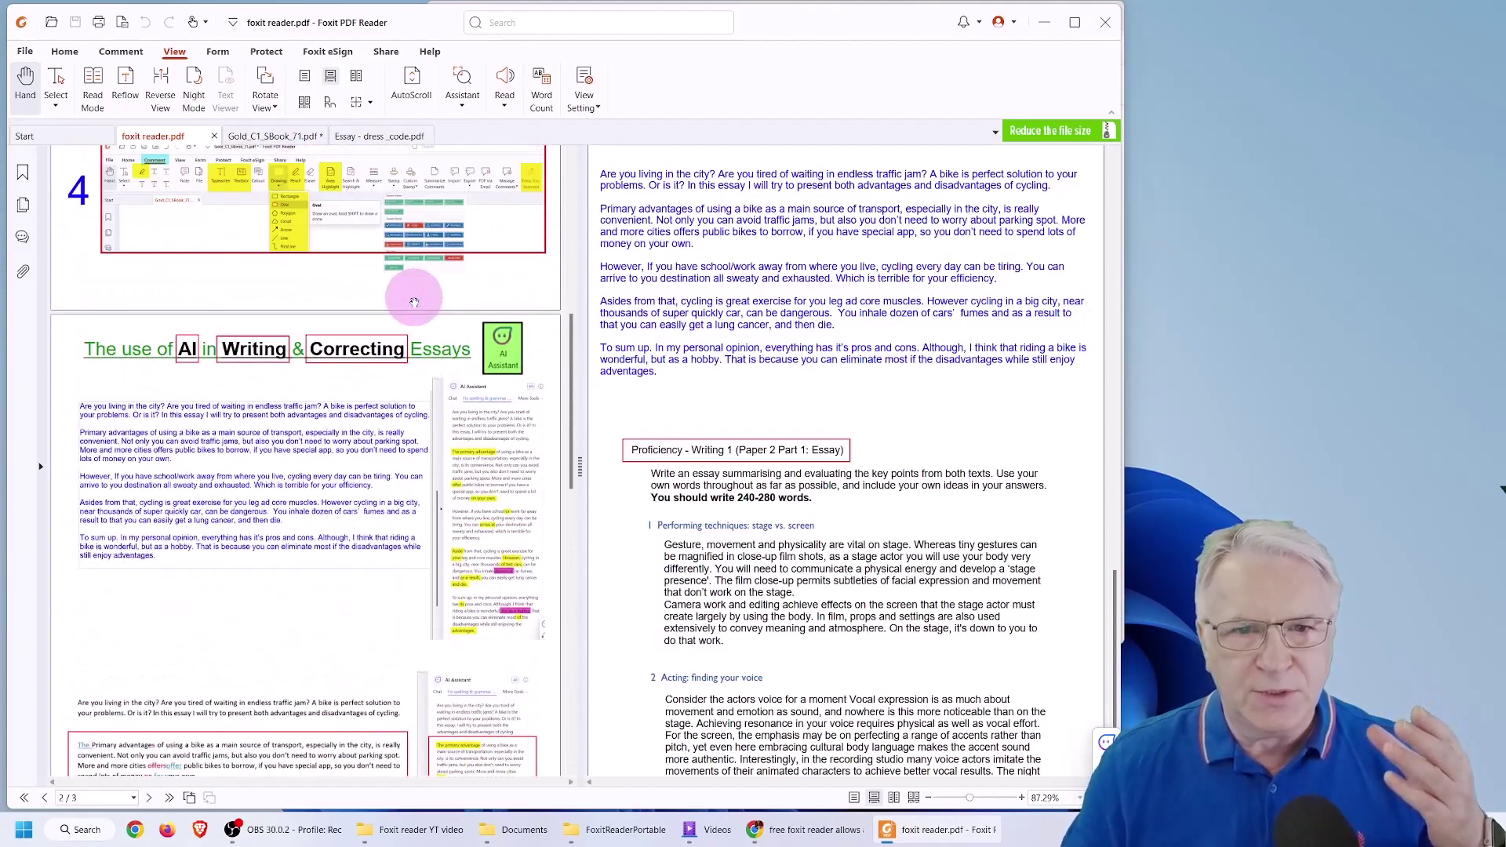
pyautogui.scroll(-3, 415, 302)
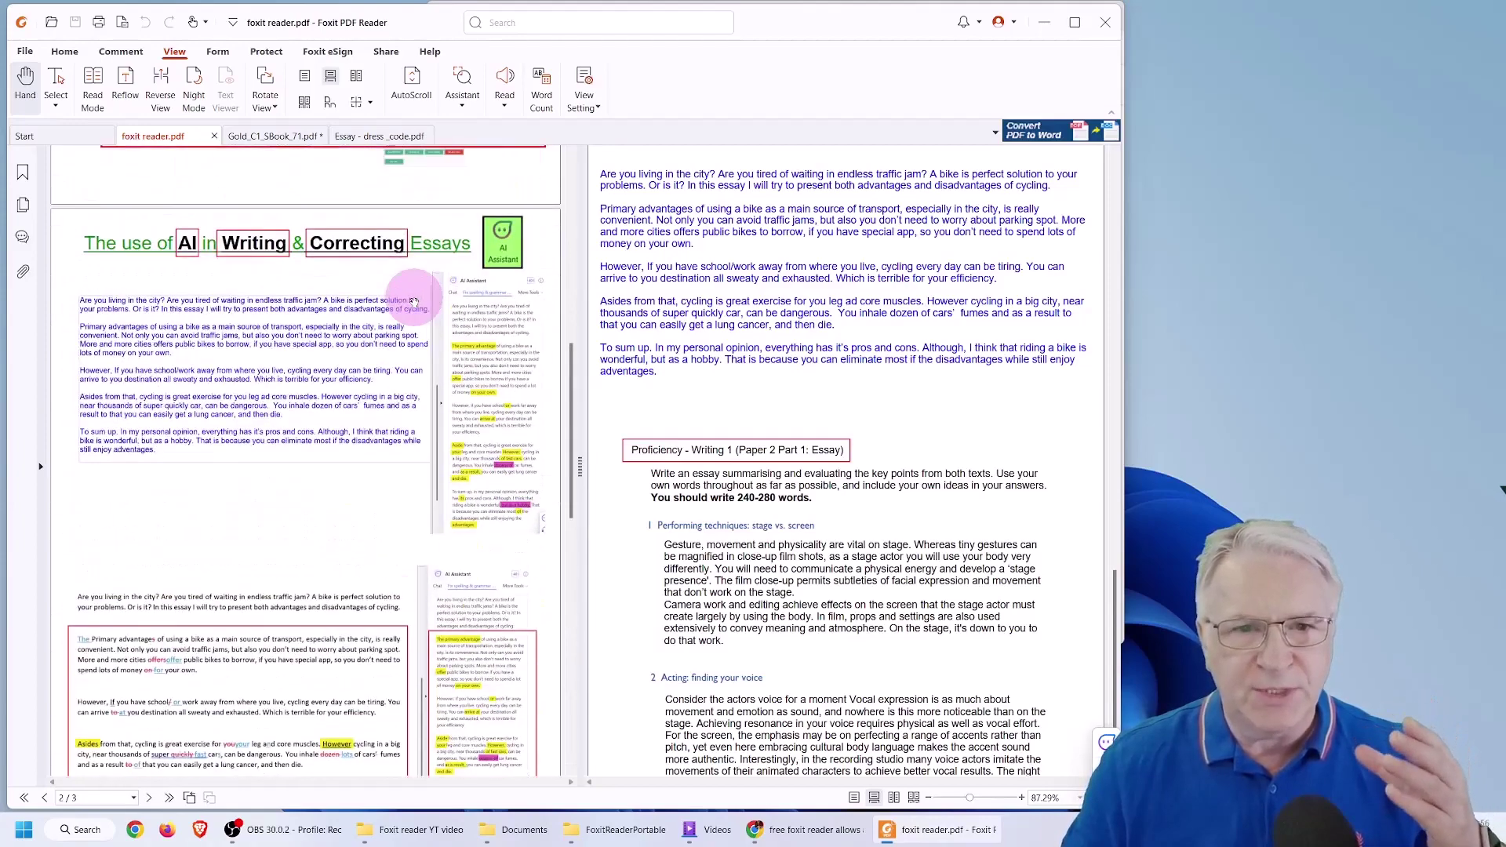
pyautogui.scroll(-10, 415, 302)
# Split the foxit reader.pdf view horizontally and browse the essay page independently in the upper pane
pyautogui.click(369, 103)
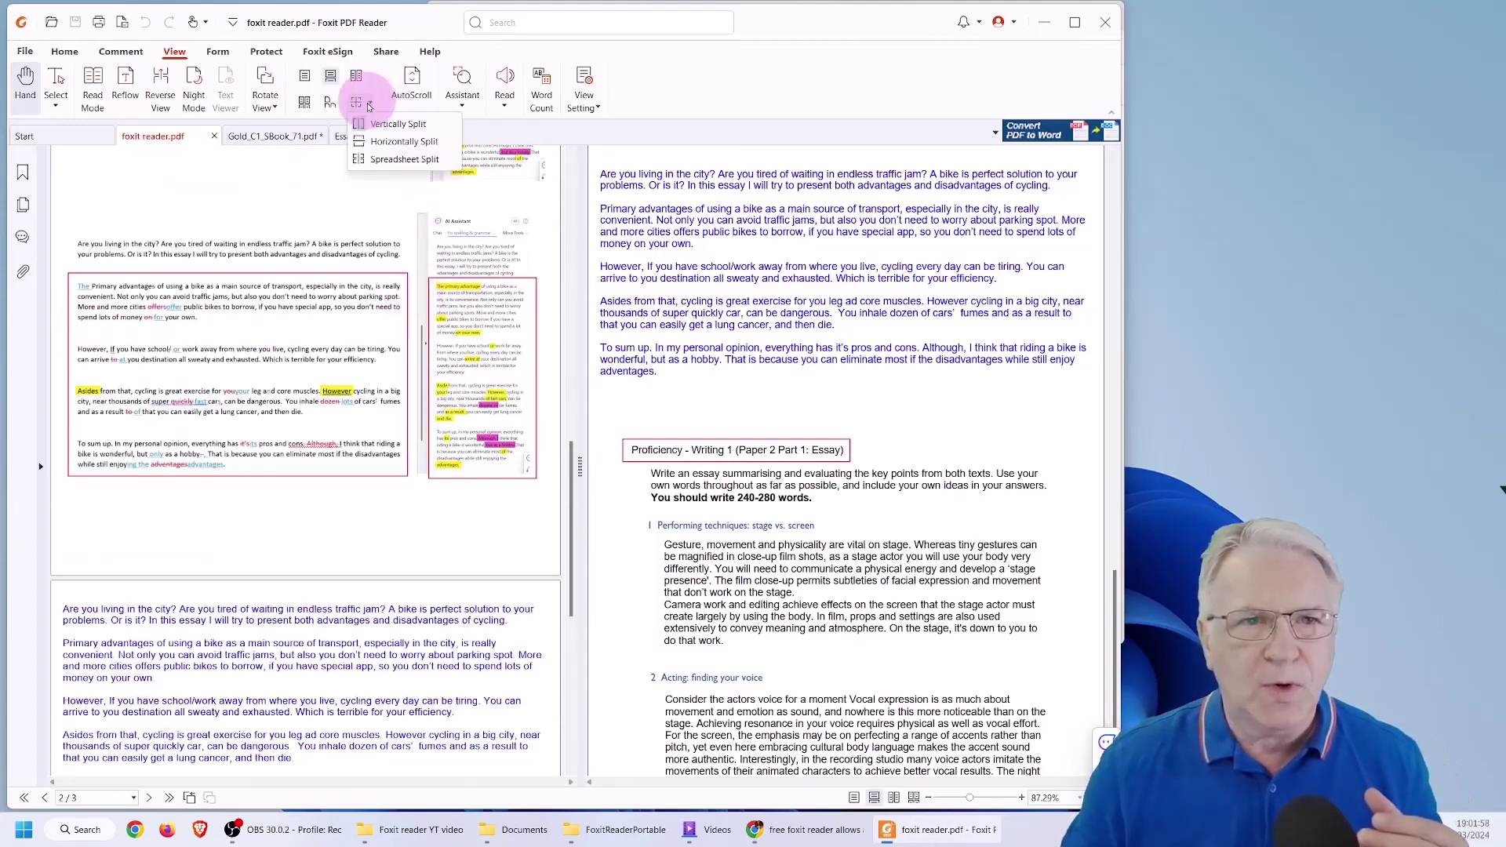
pyautogui.click(392, 141)
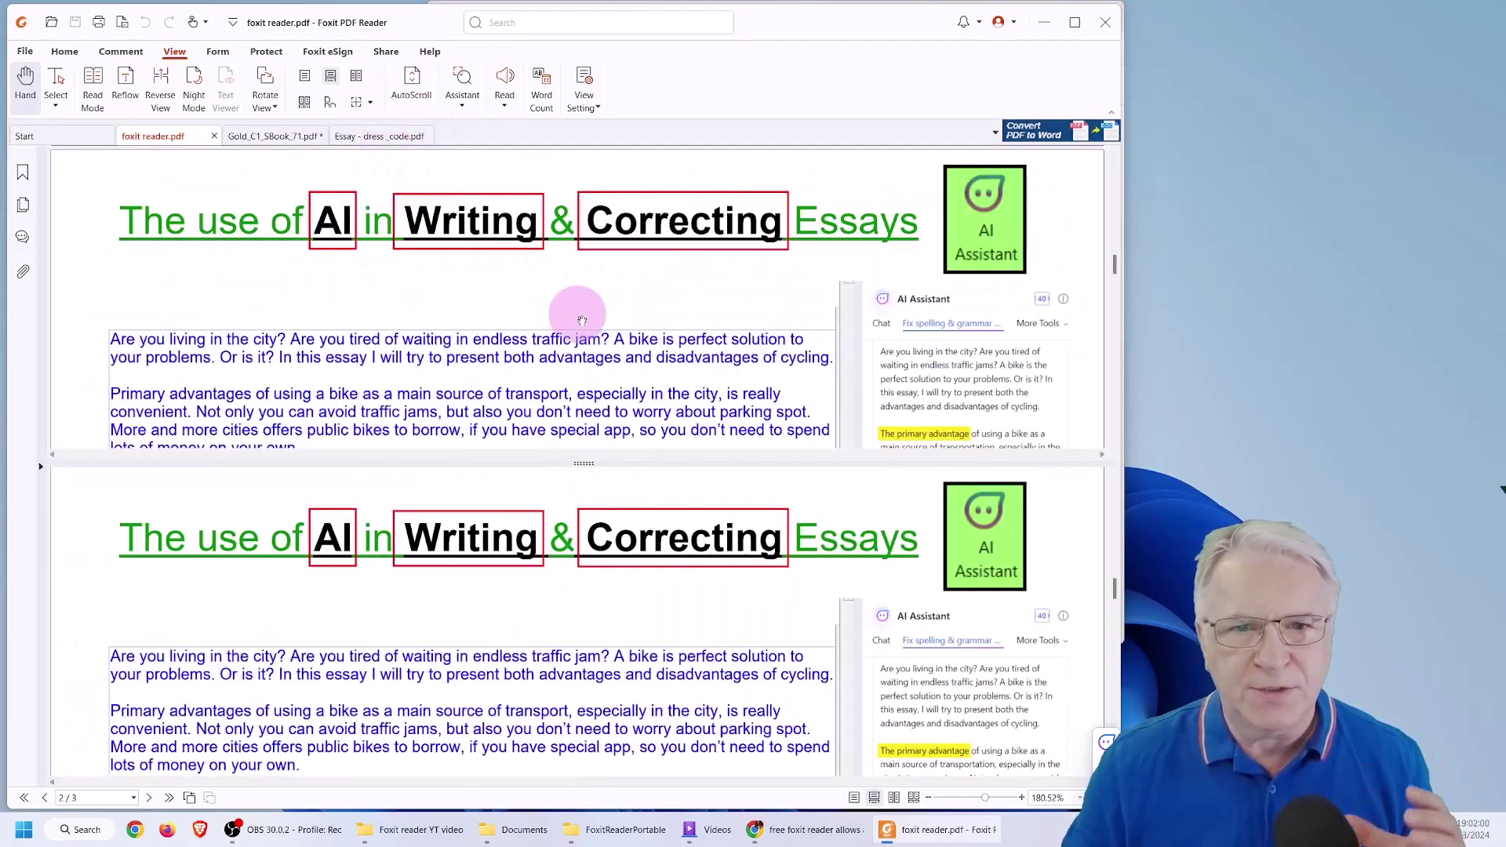
pyautogui.scroll(-10, 608, 324)
pyautogui.scroll(10, 608, 324)
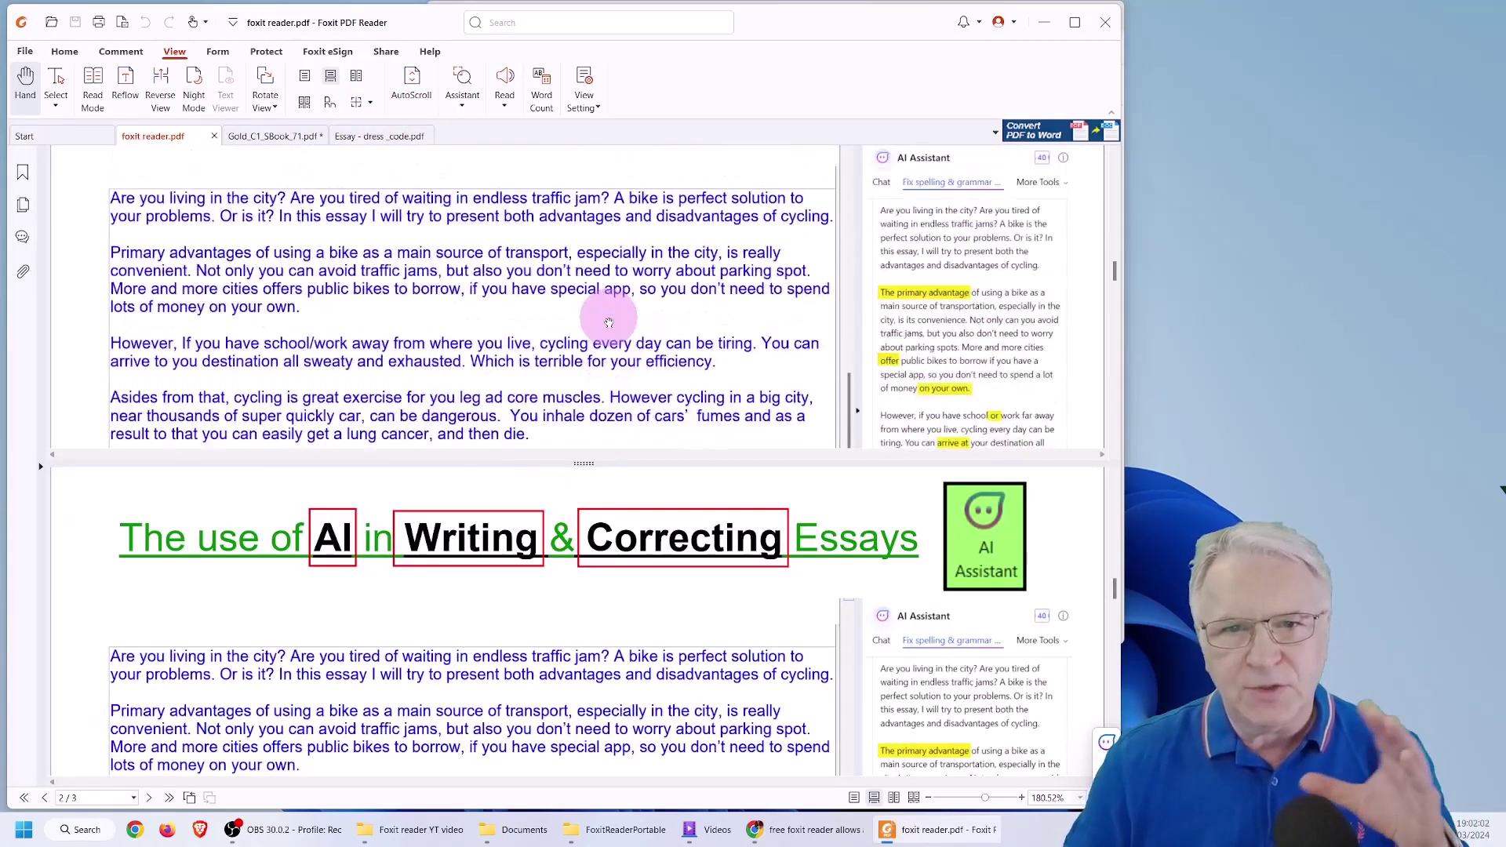
pyautogui.scroll(1, 608, 323)
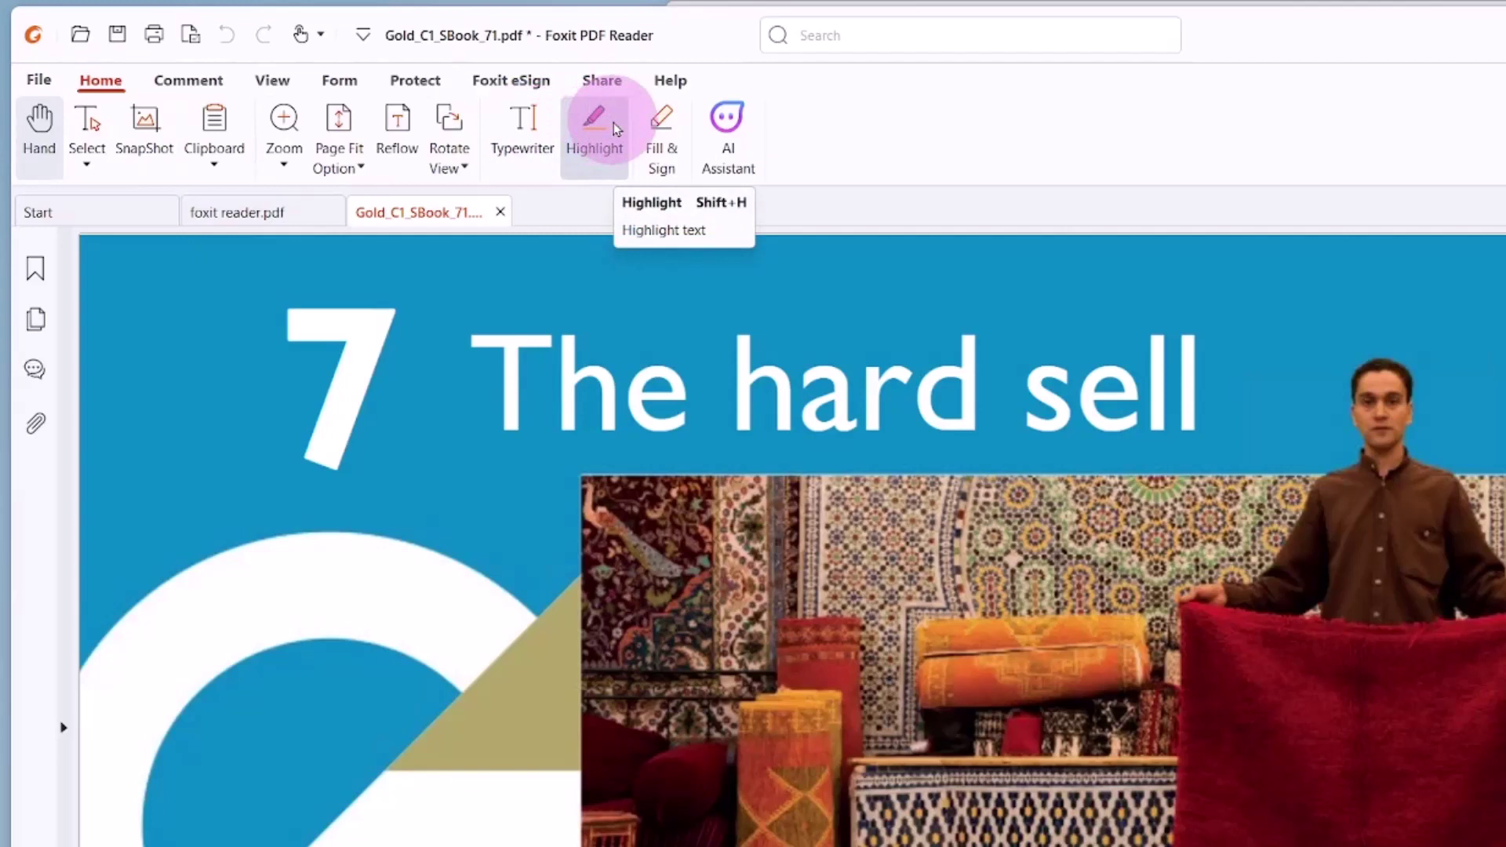
# Switch the input mode for Gold_C1_SBook_71.pdf to Touch Mode and back to Mouse Mode
pyautogui.click(188, 83)
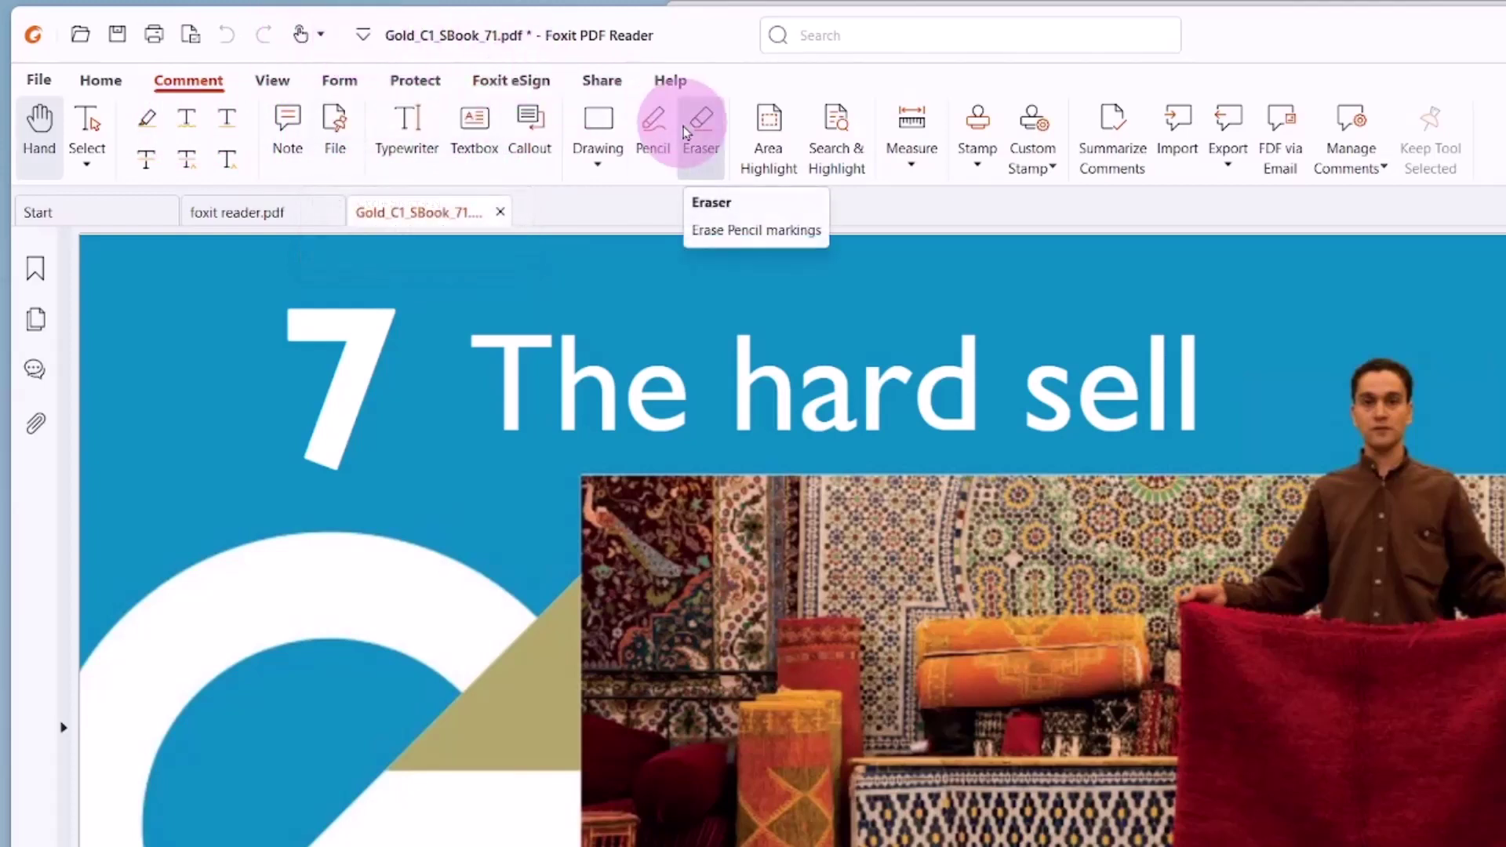
pyautogui.click(320, 35)
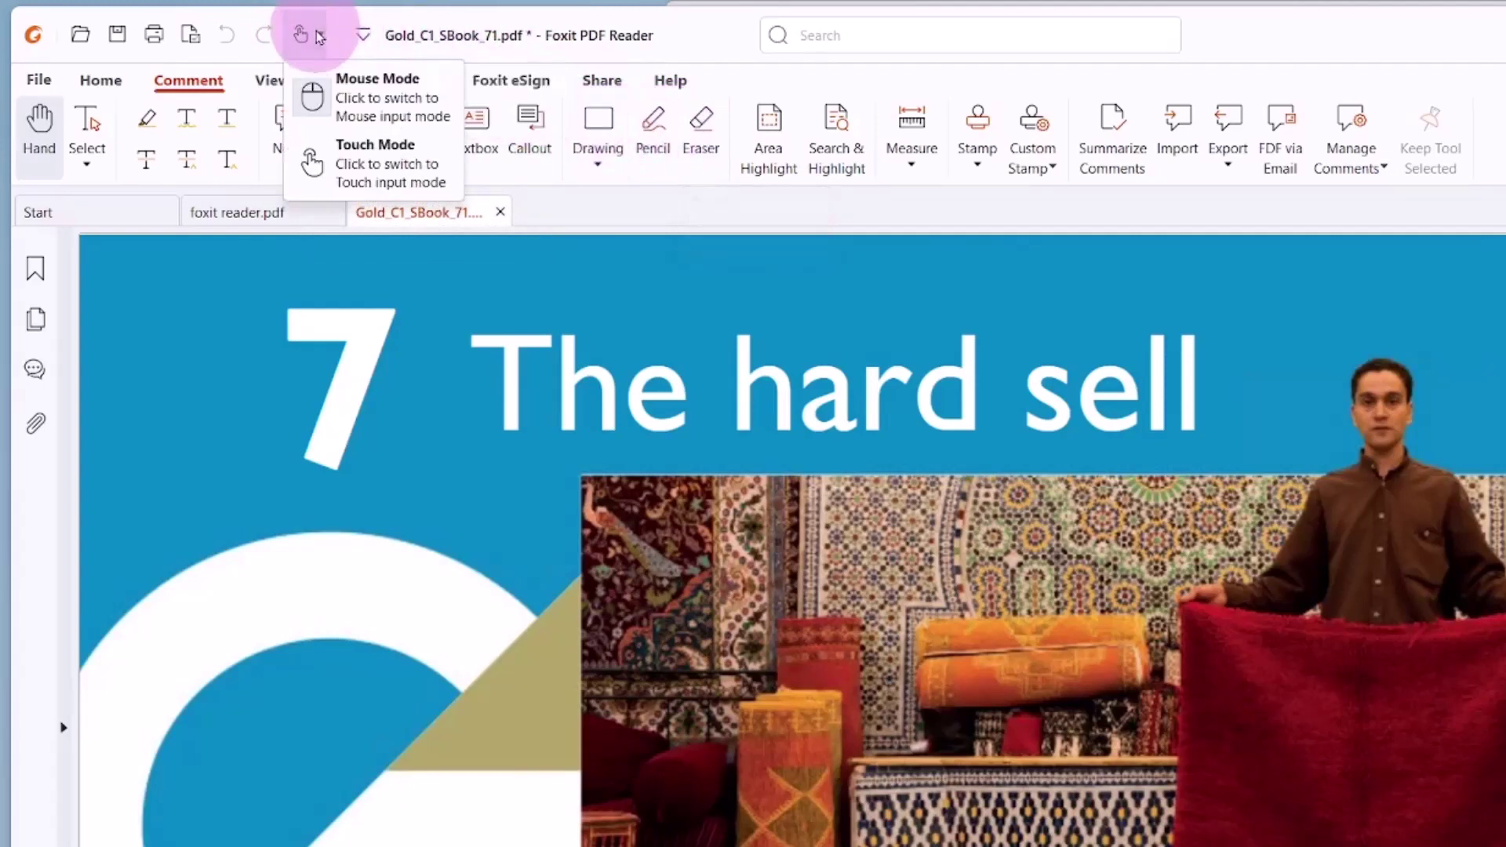
pyautogui.click(358, 157)
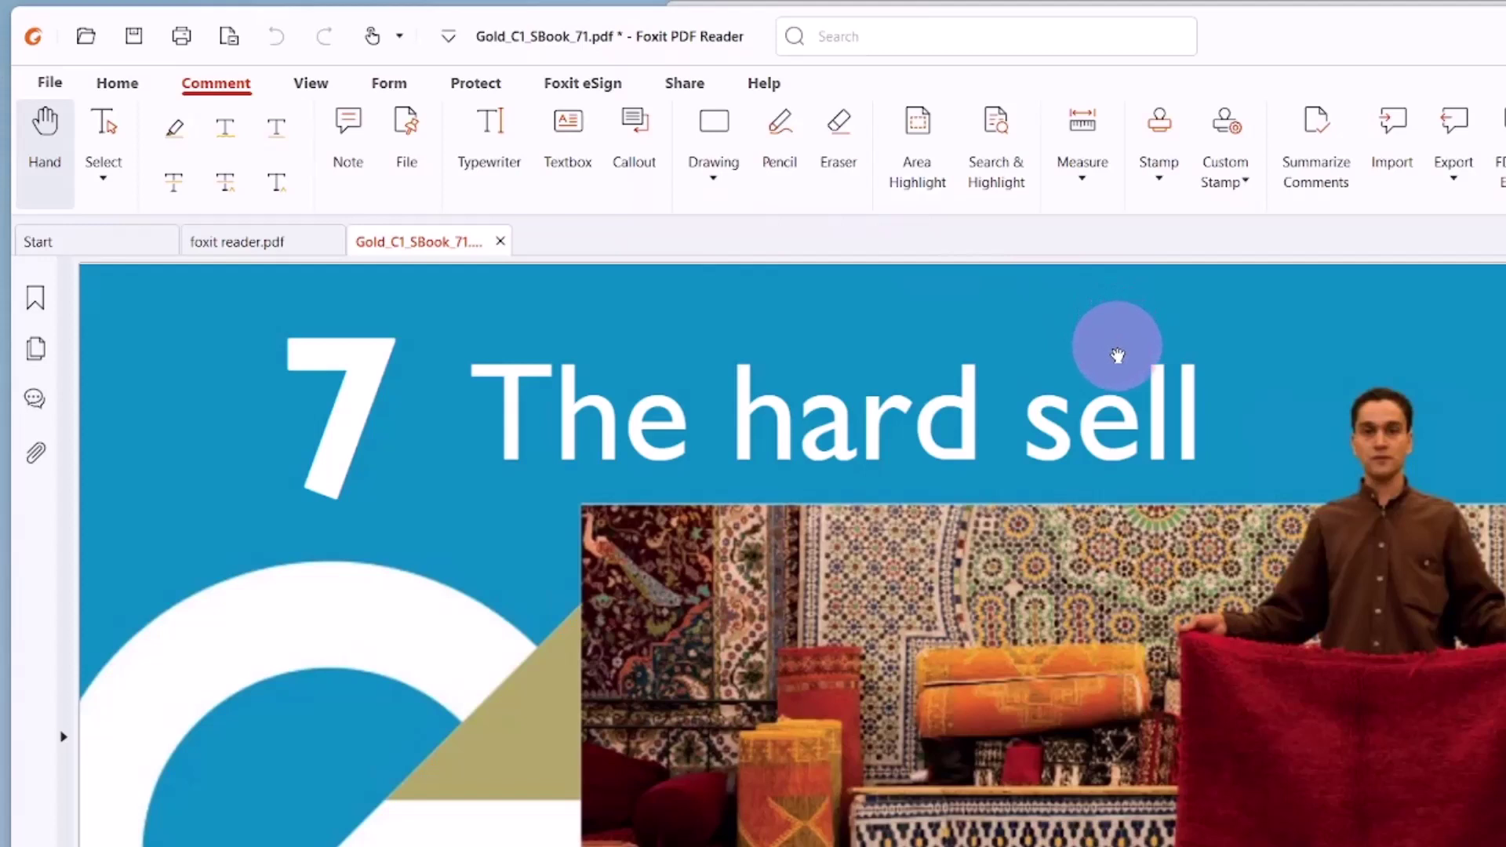
pyautogui.click(392, 47)
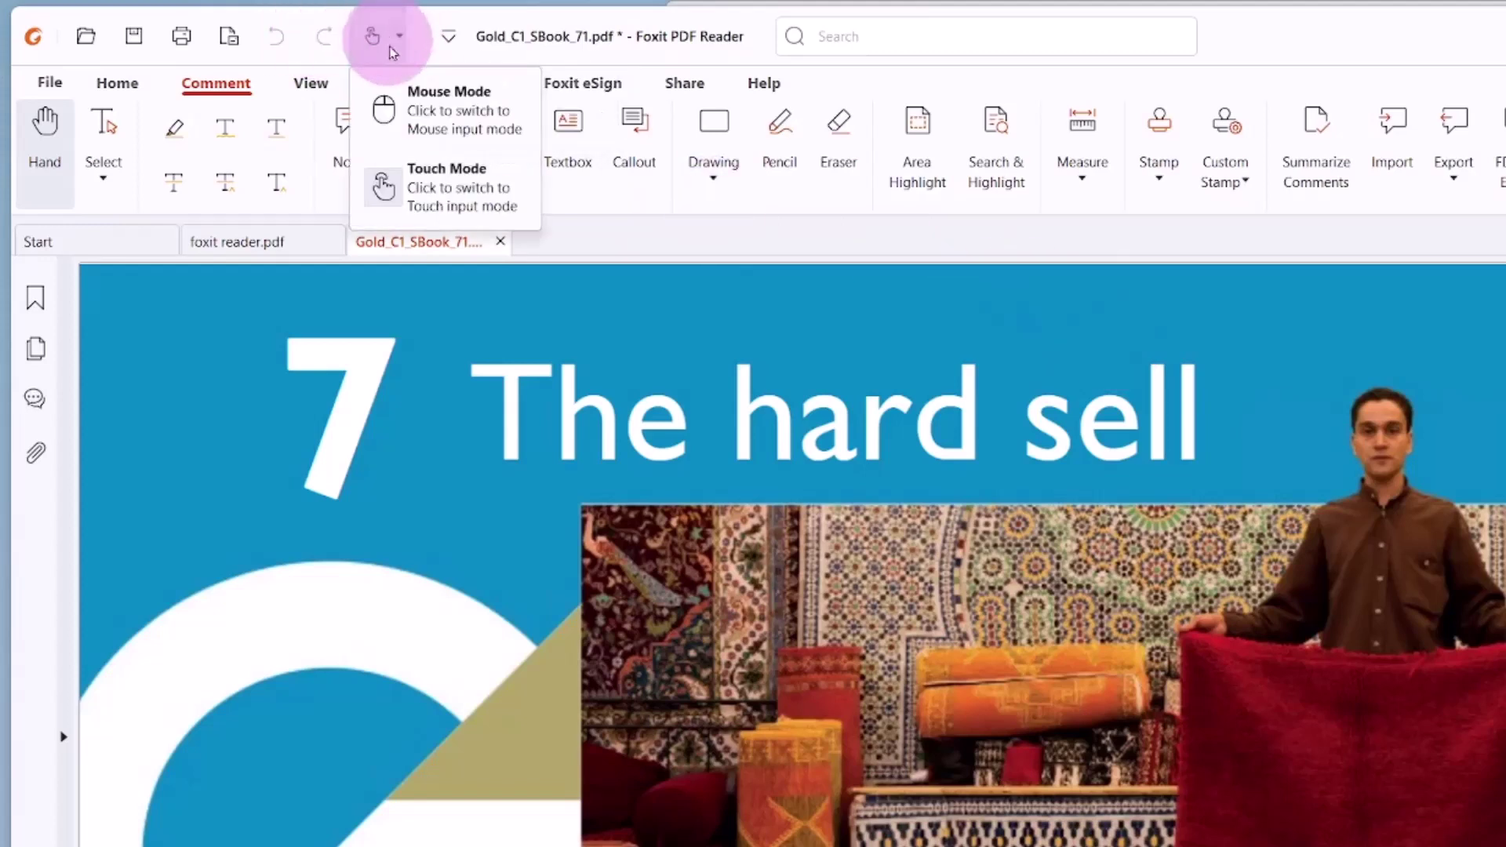
pyautogui.click(384, 106)
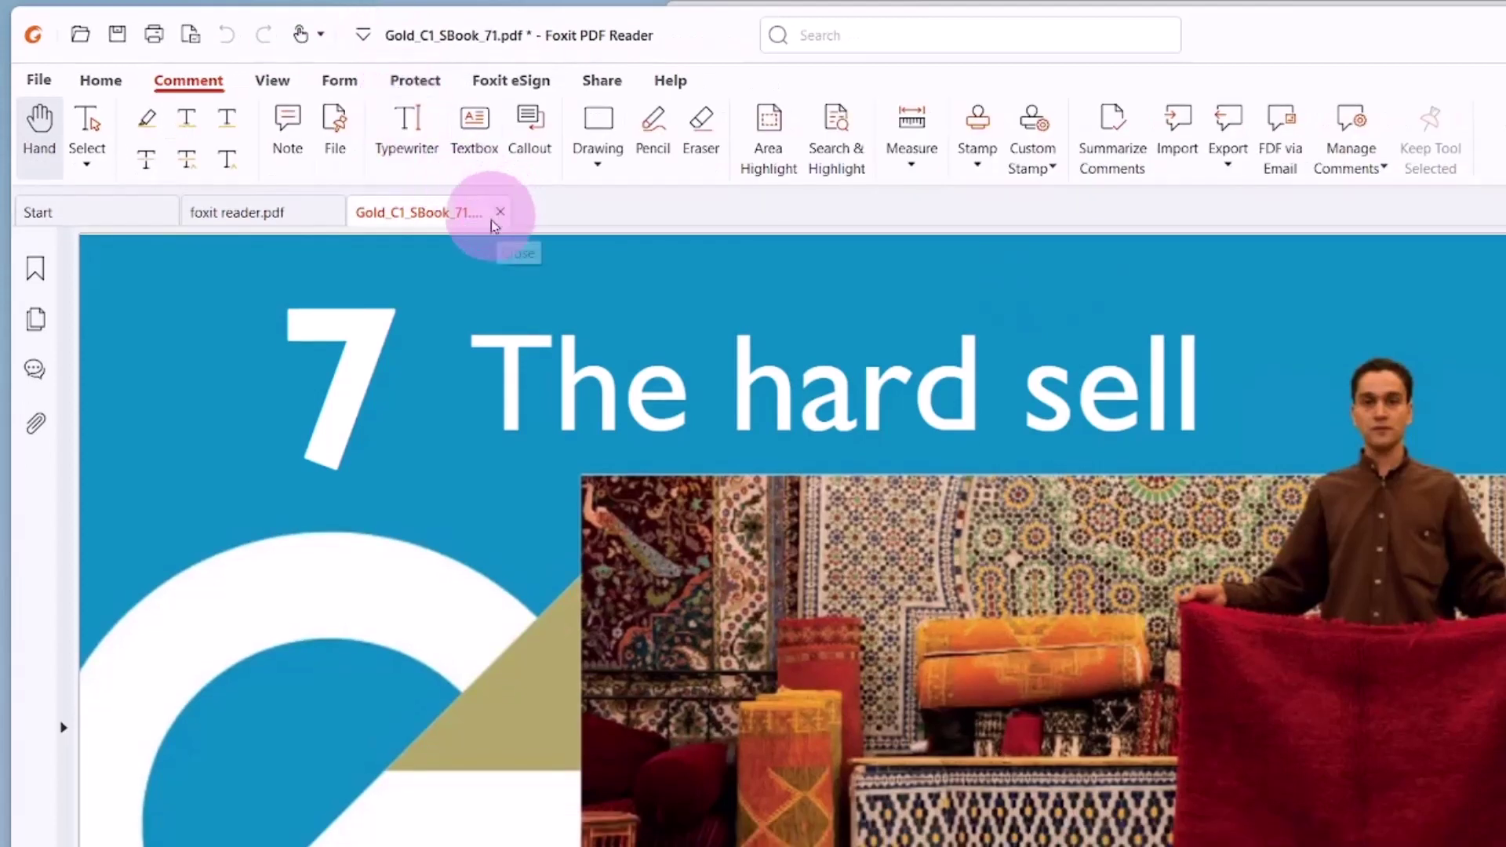
# Handwrite "get" with the Pencil in the blanks of sentences 1 and 2 in exercise 3
pyautogui.click(652, 123)
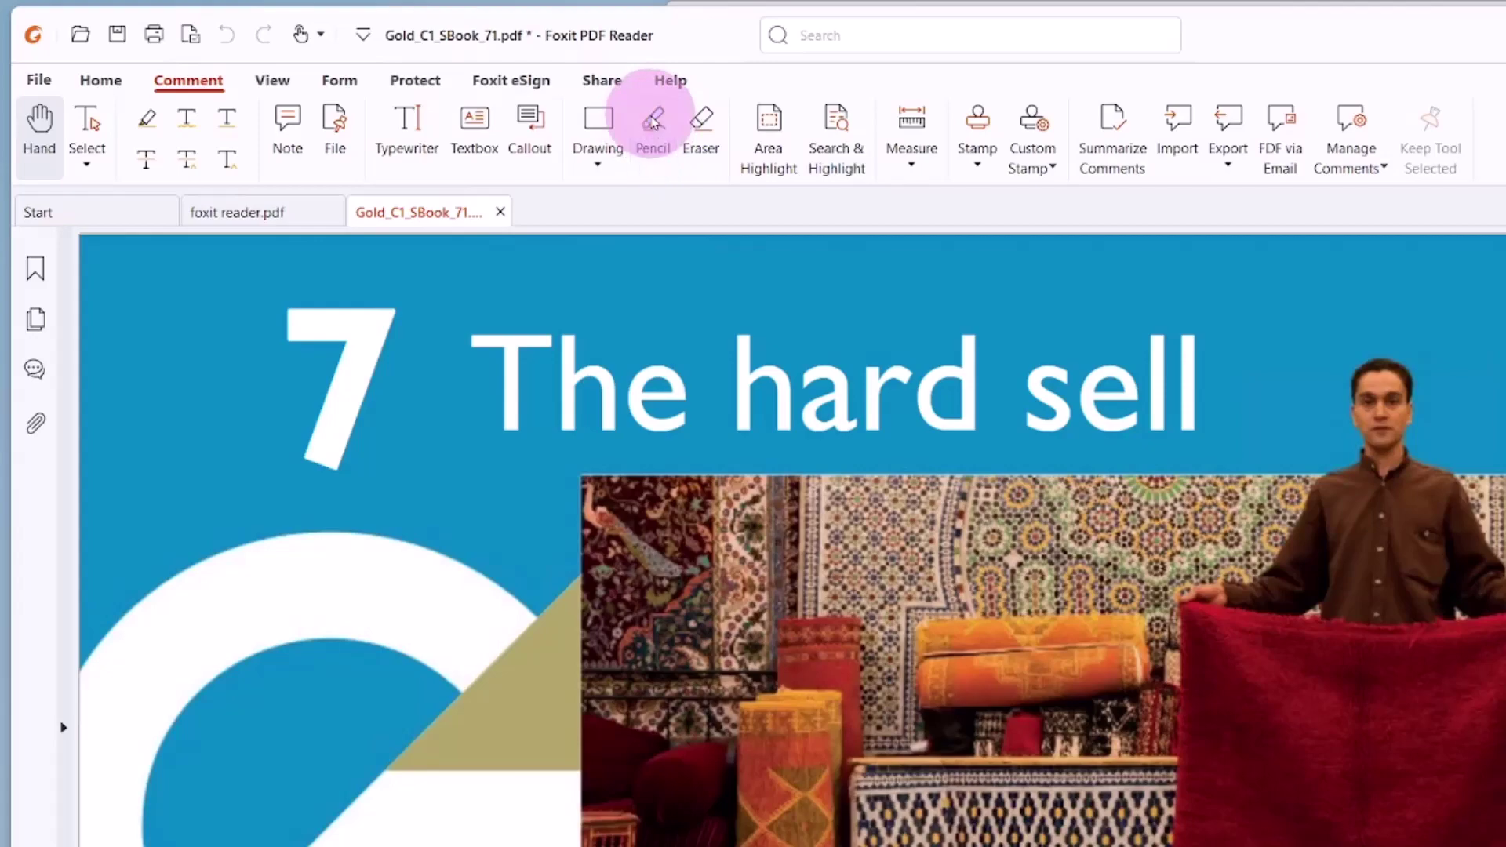
pyautogui.scroll(-15, 1288, 699)
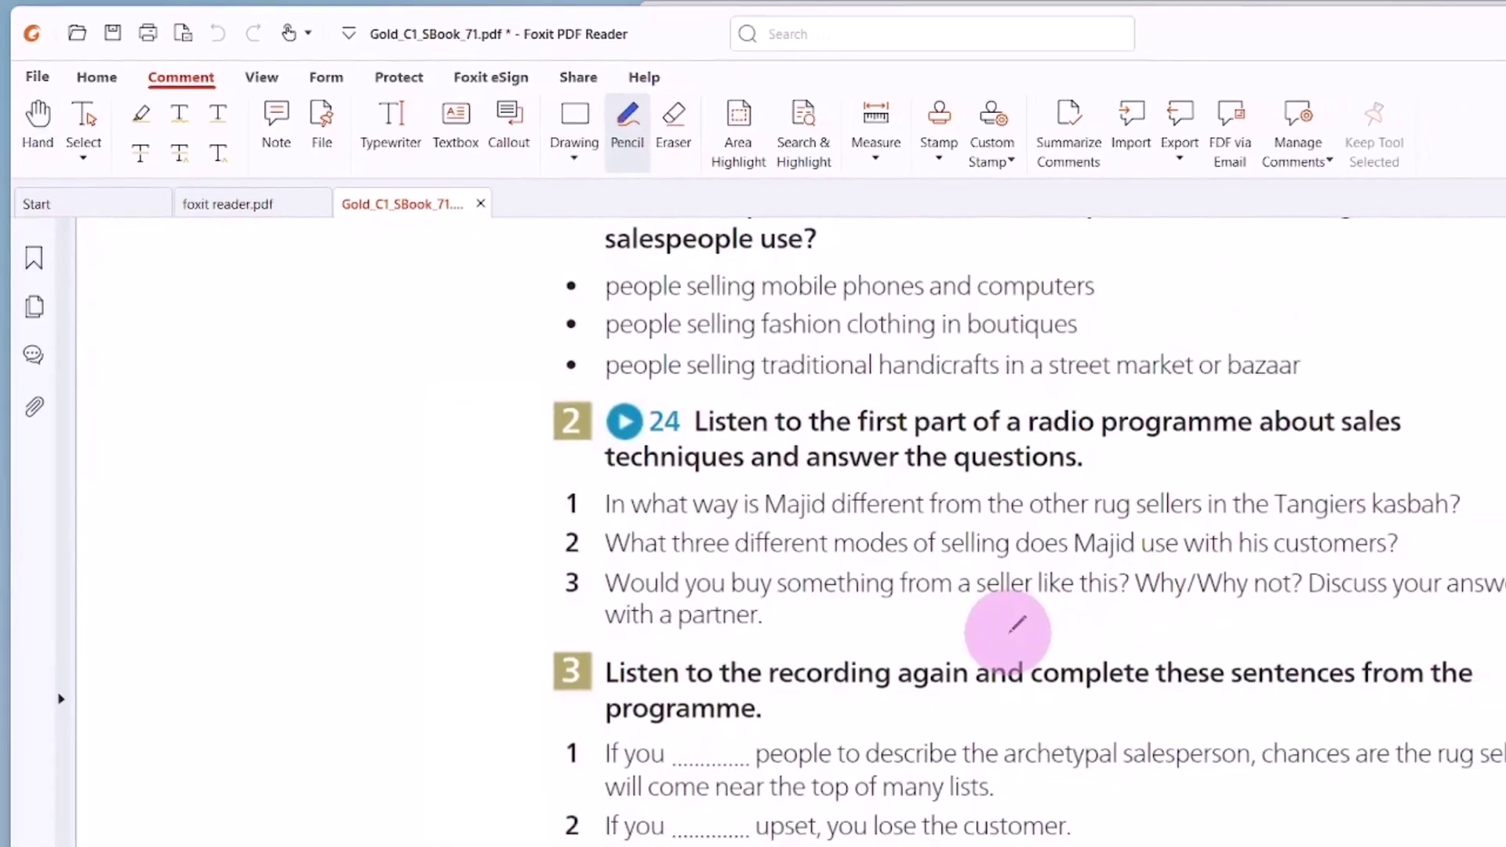
pyautogui.keyDown('ctrl'); pyautogui.scroll(5, 684, 821); pyautogui.keyUp('ctrl')
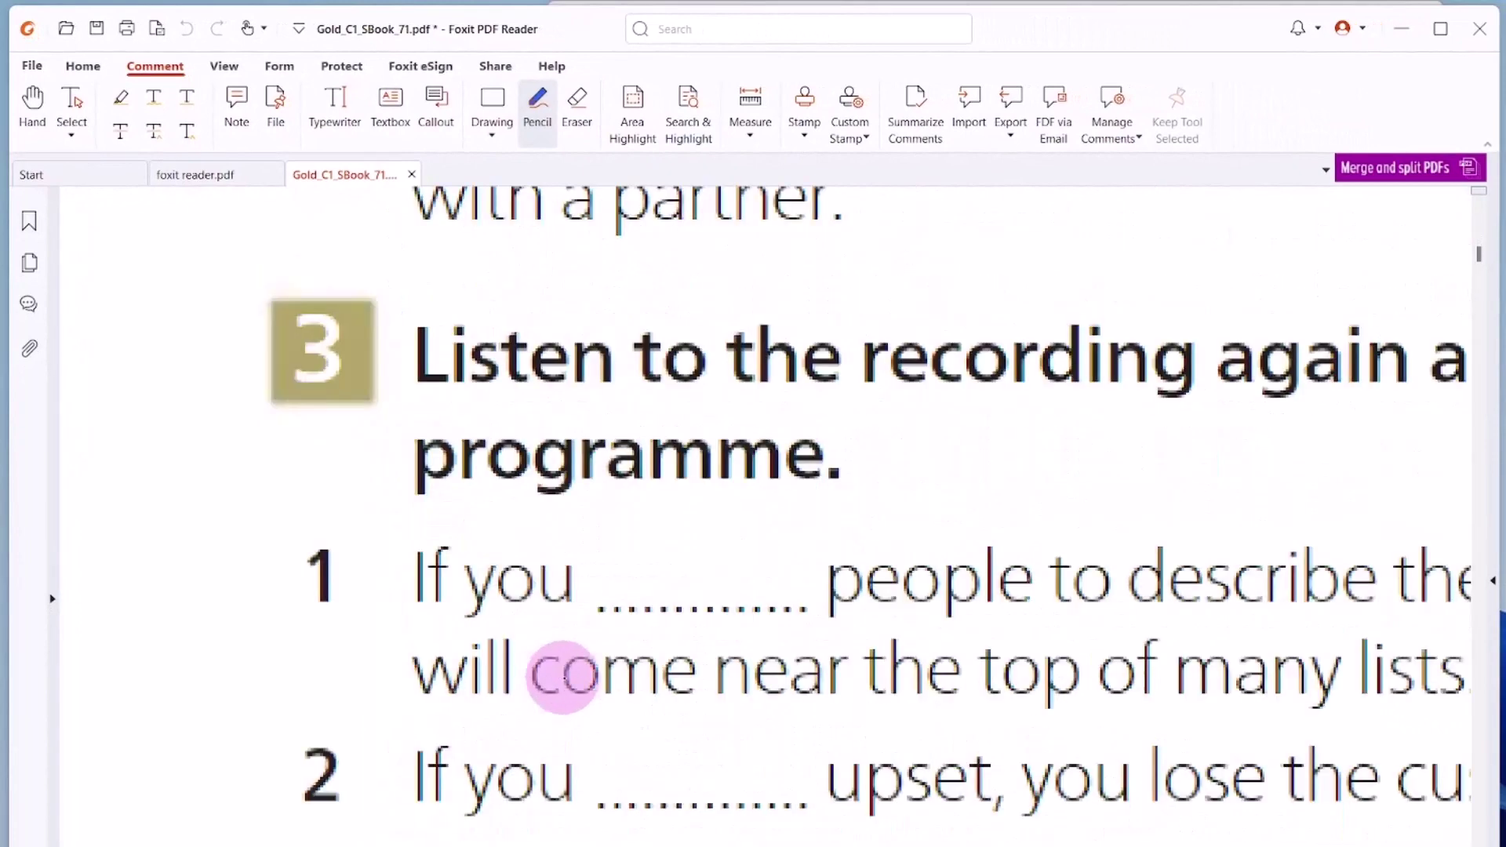
pyautogui.keyDown('ctrl'); pyautogui.scroll(-2, 562, 676); pyautogui.keyUp('ctrl')
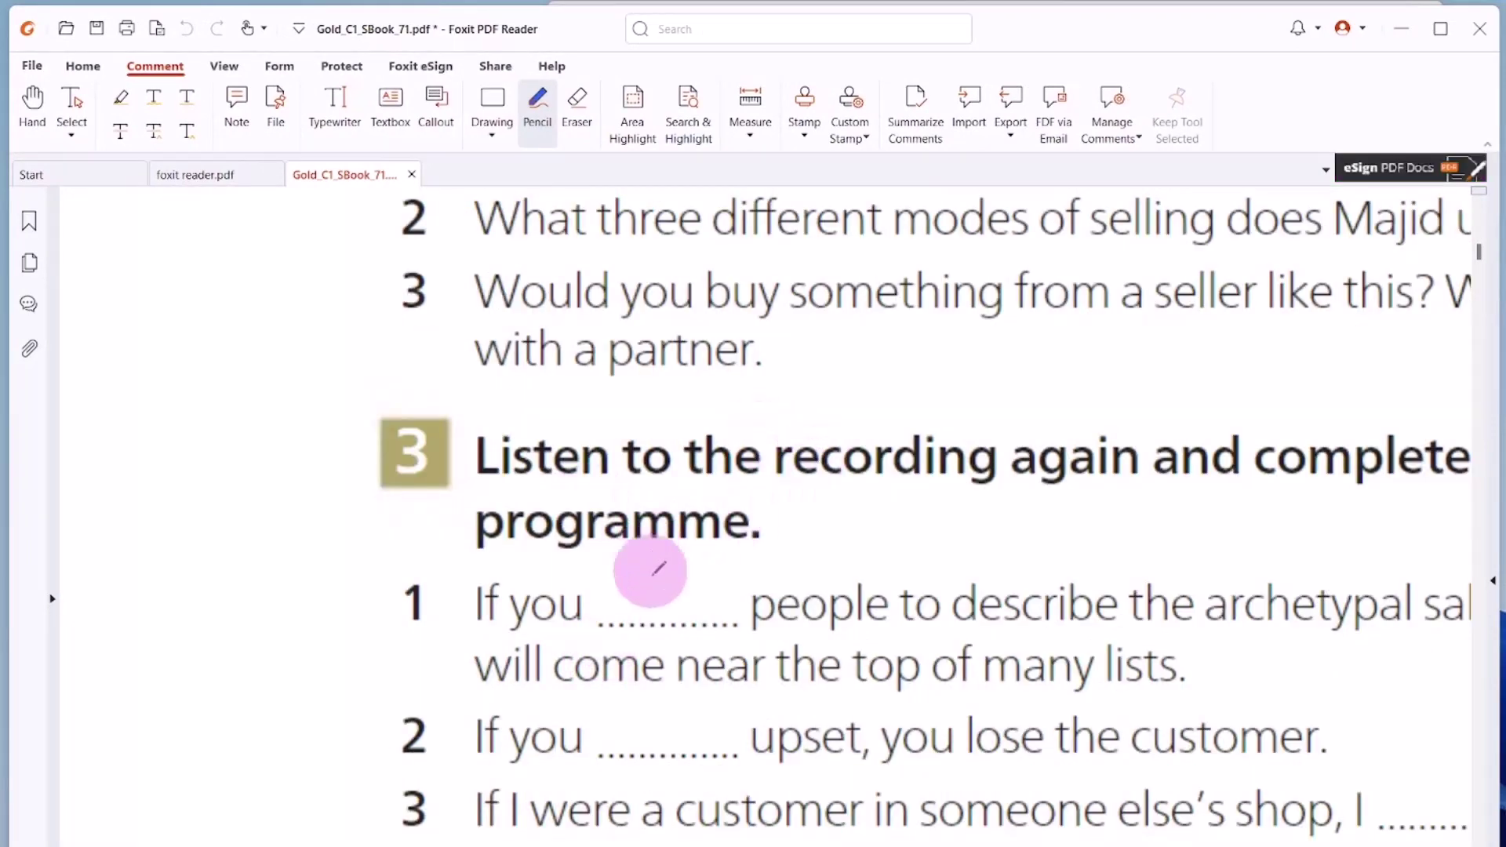
pyautogui.moveTo(612, 606)
pyautogui.mouseDown()
pyautogui.moveTo(609, 628)
pyautogui.moveTo(649, 599)
pyautogui.moveTo(711, 620)
pyautogui.mouseUp()
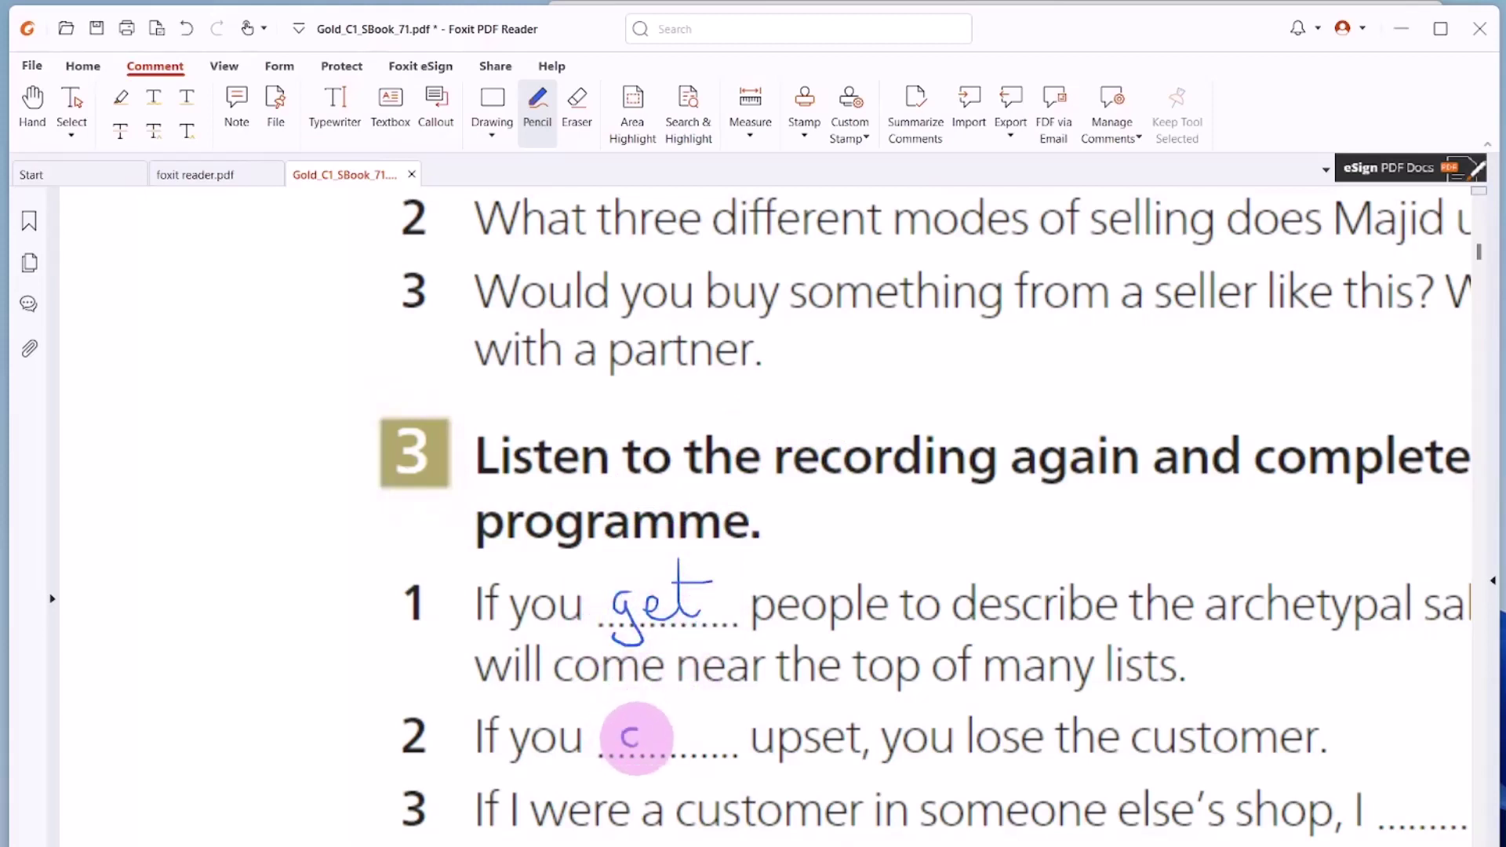
pyautogui.moveTo(635, 737)
pyautogui.mouseDown()
pyautogui.moveTo(699, 696)
pyautogui.moveTo(739, 713)
pyautogui.mouseUp()
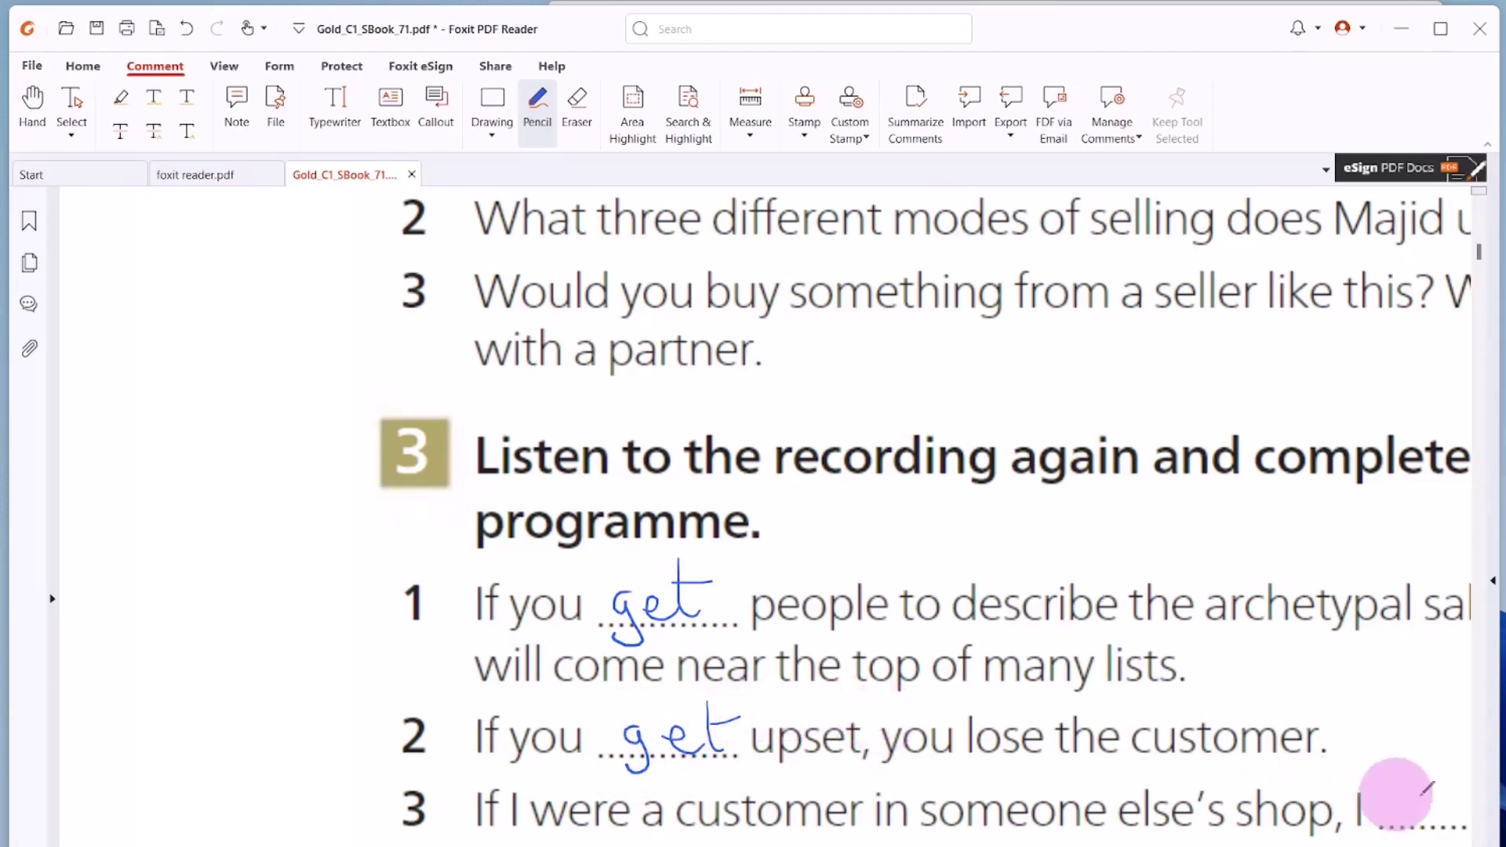
# Change the Pencil colour to red and draw a short wavy stroke beside the exercise 3 heading
pyautogui.click(1493, 582)
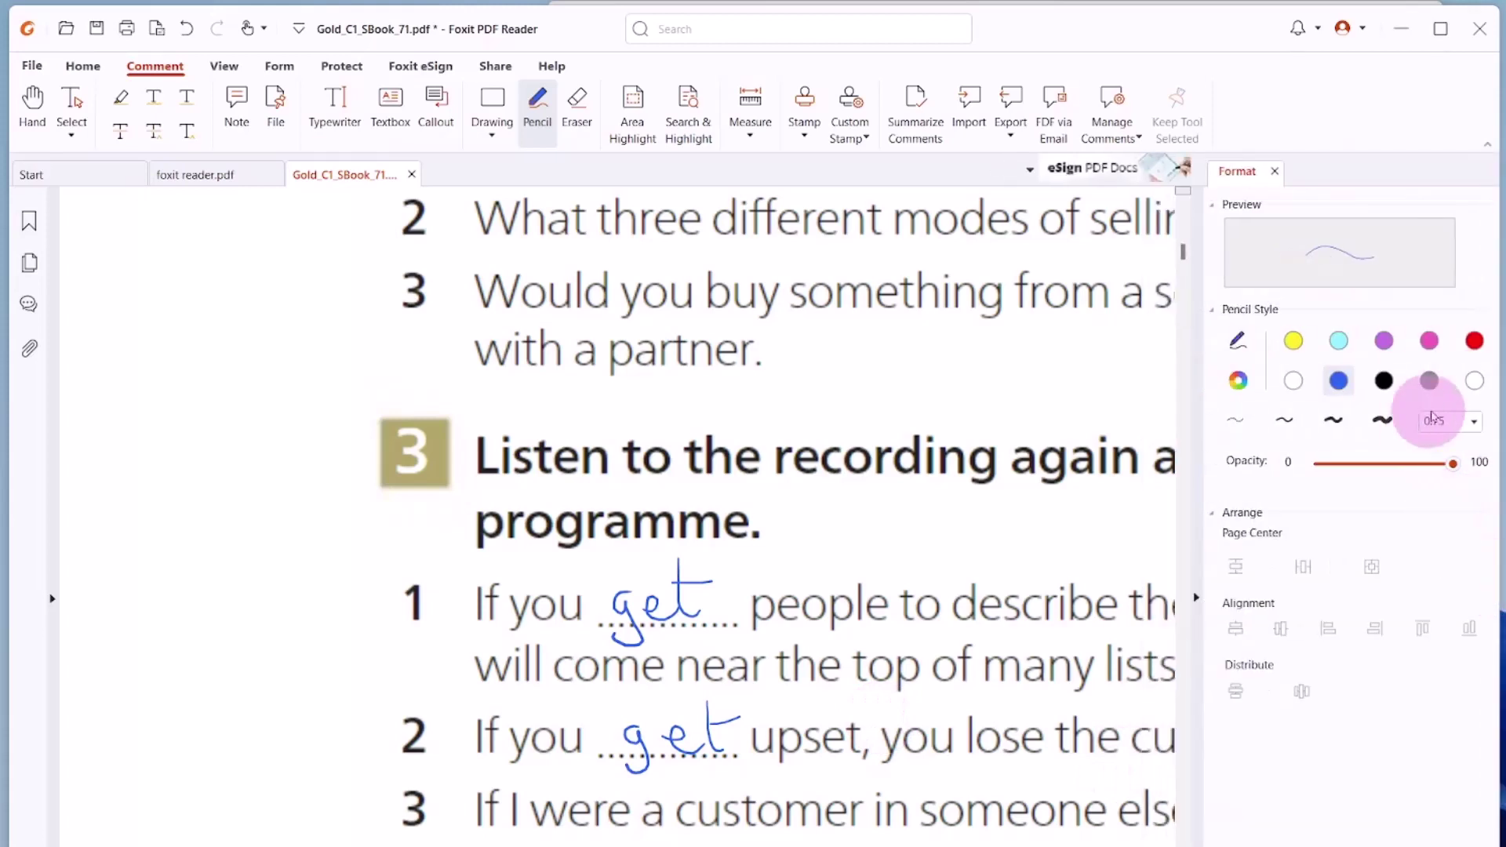
pyautogui.click(1475, 342)
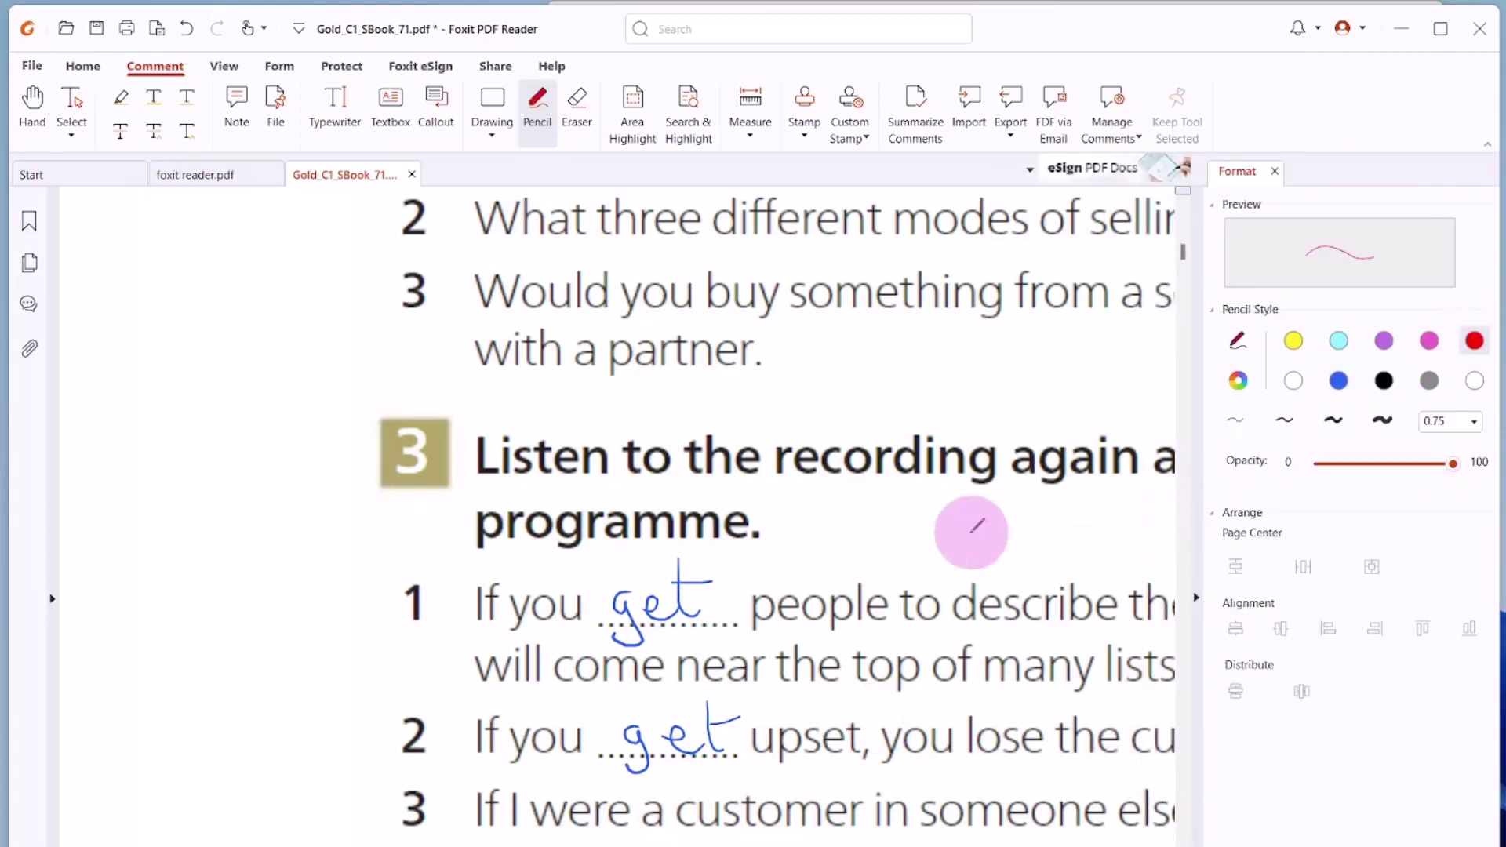
pyautogui.moveTo(916, 514); pyautogui.dragTo(1034, 548)
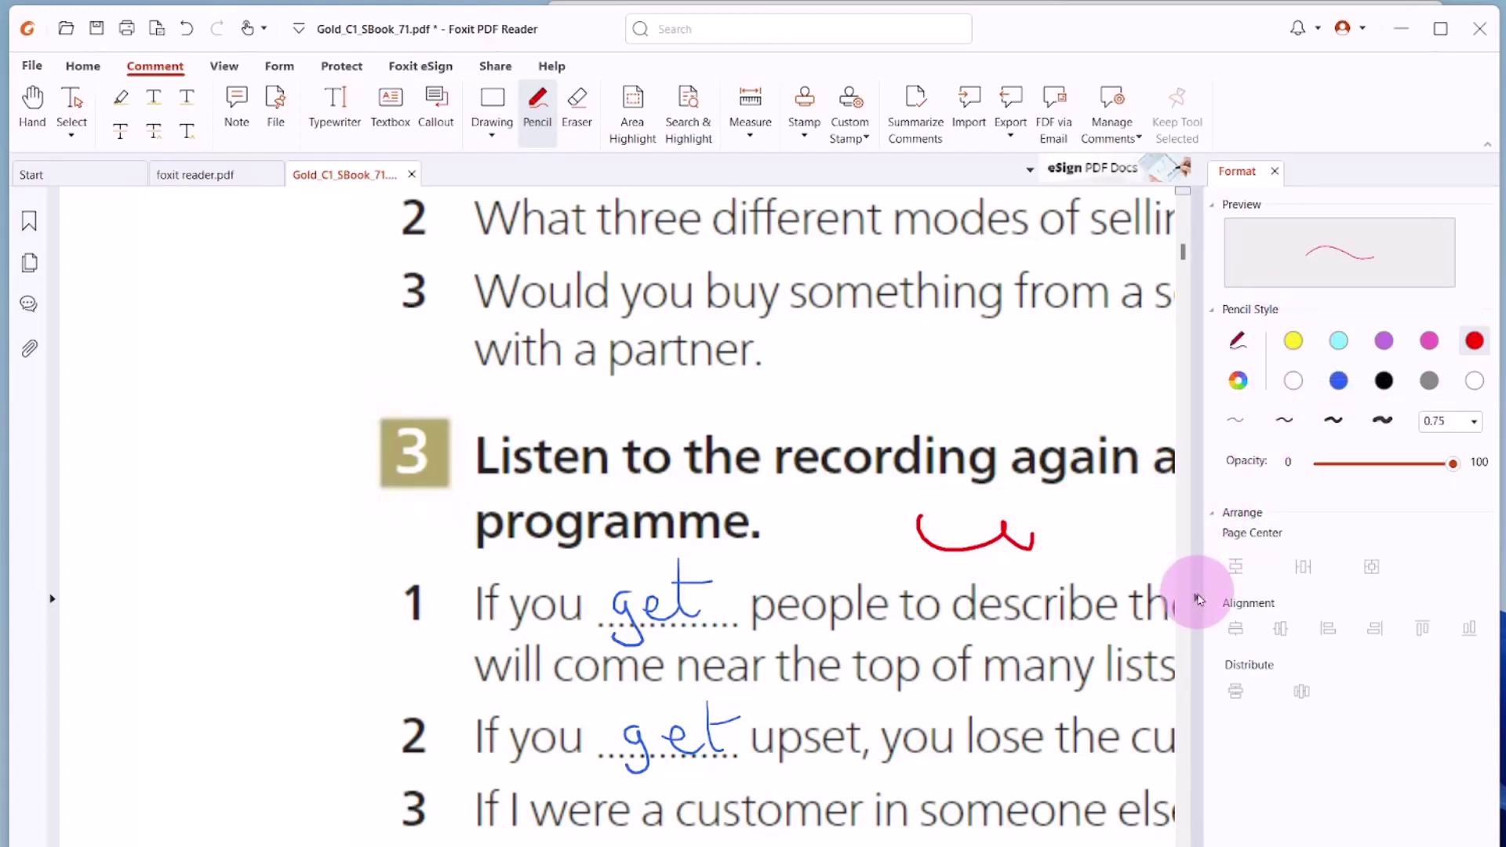
pyautogui.click(1198, 599)
pyautogui.press('Escape')
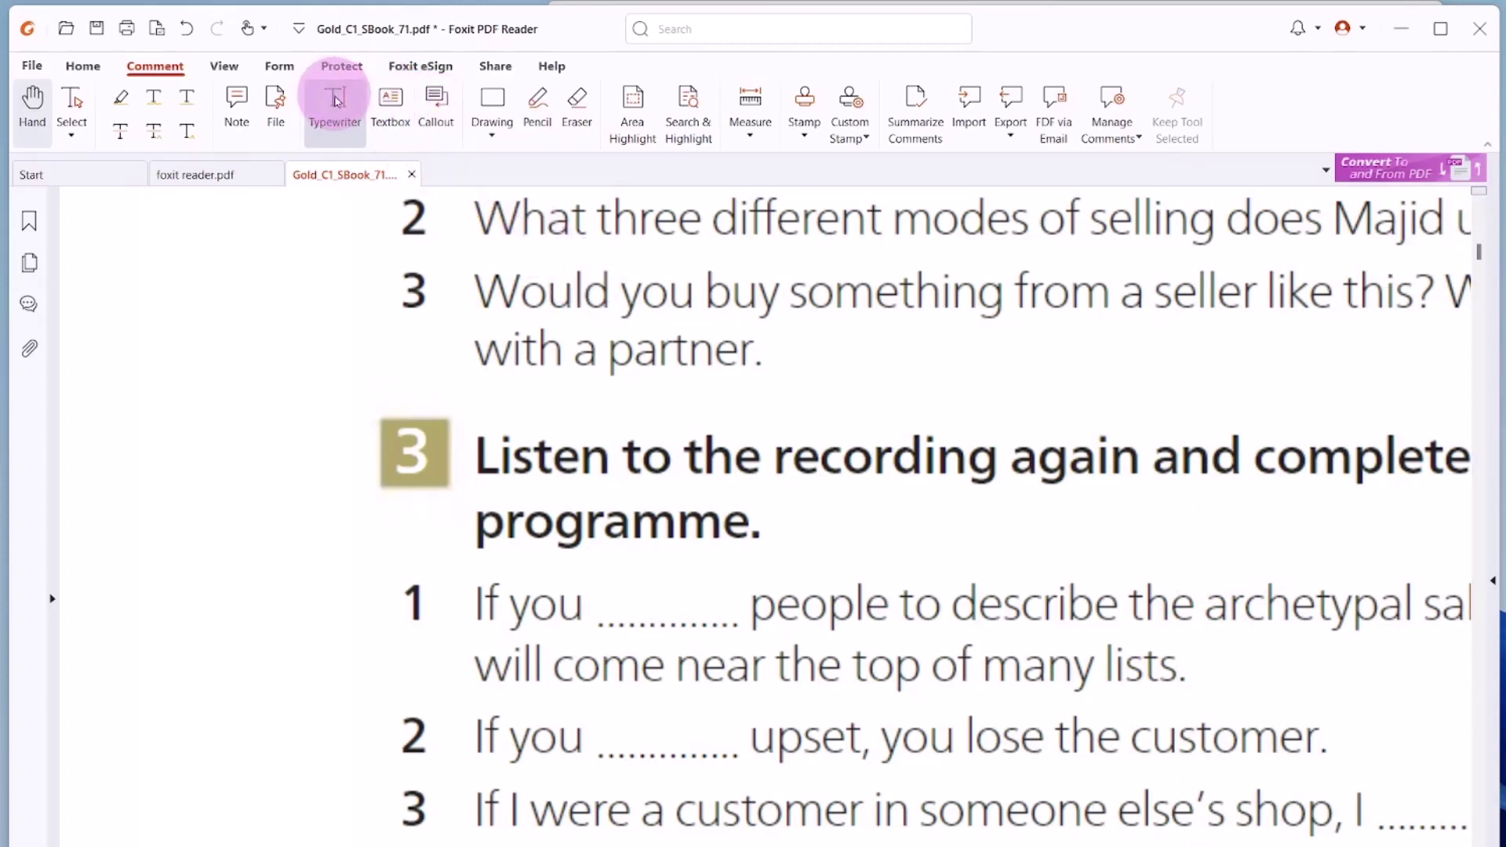
# Enter "get" with the Typewriter in the blank of exercise 3, sentence 1, and try enlarging and shrinking its text
pyautogui.click(335, 101)
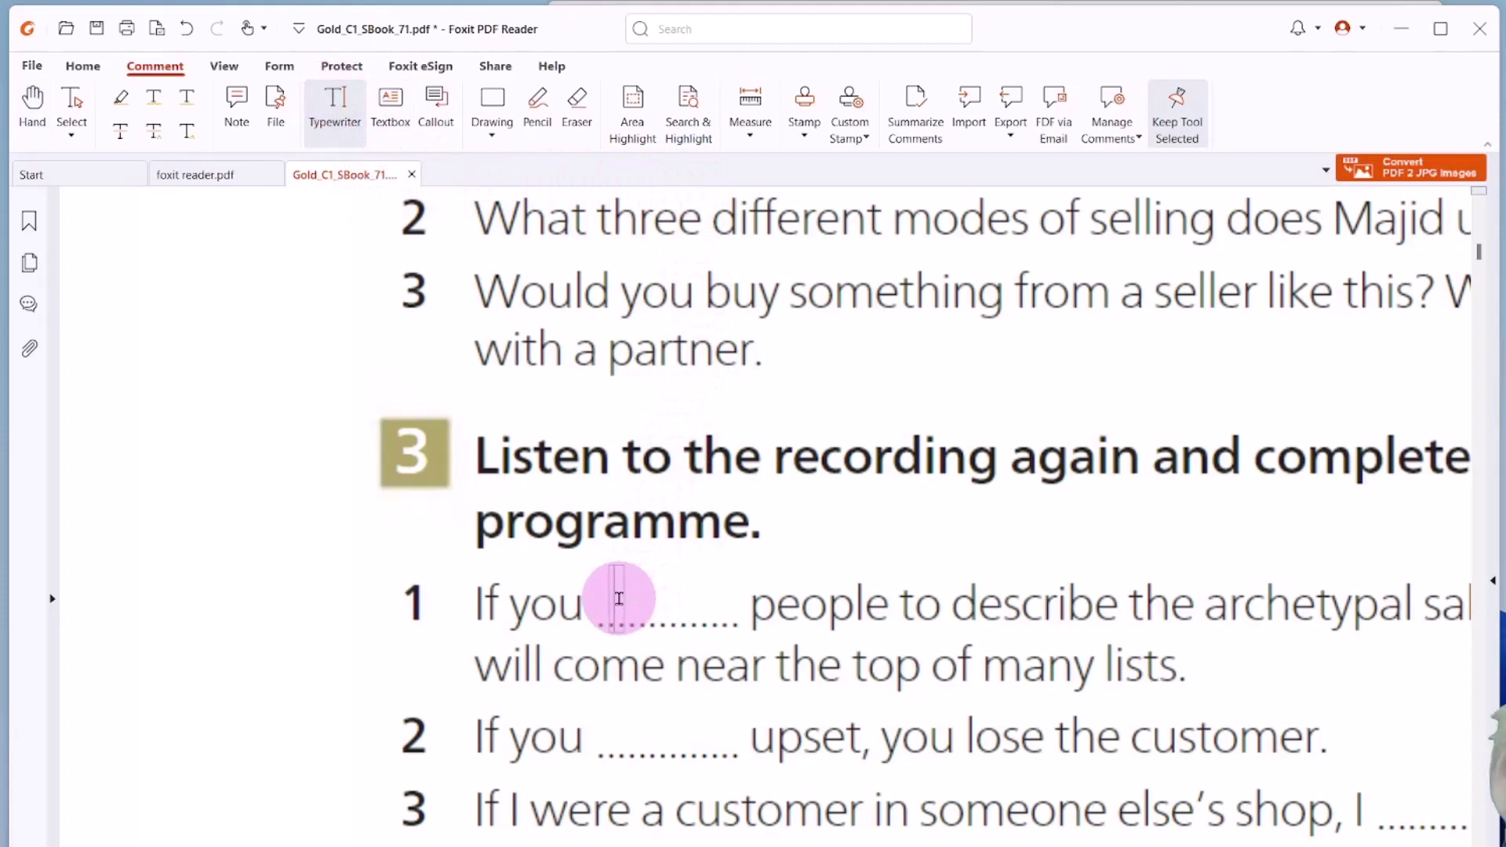
pyautogui.write('get')
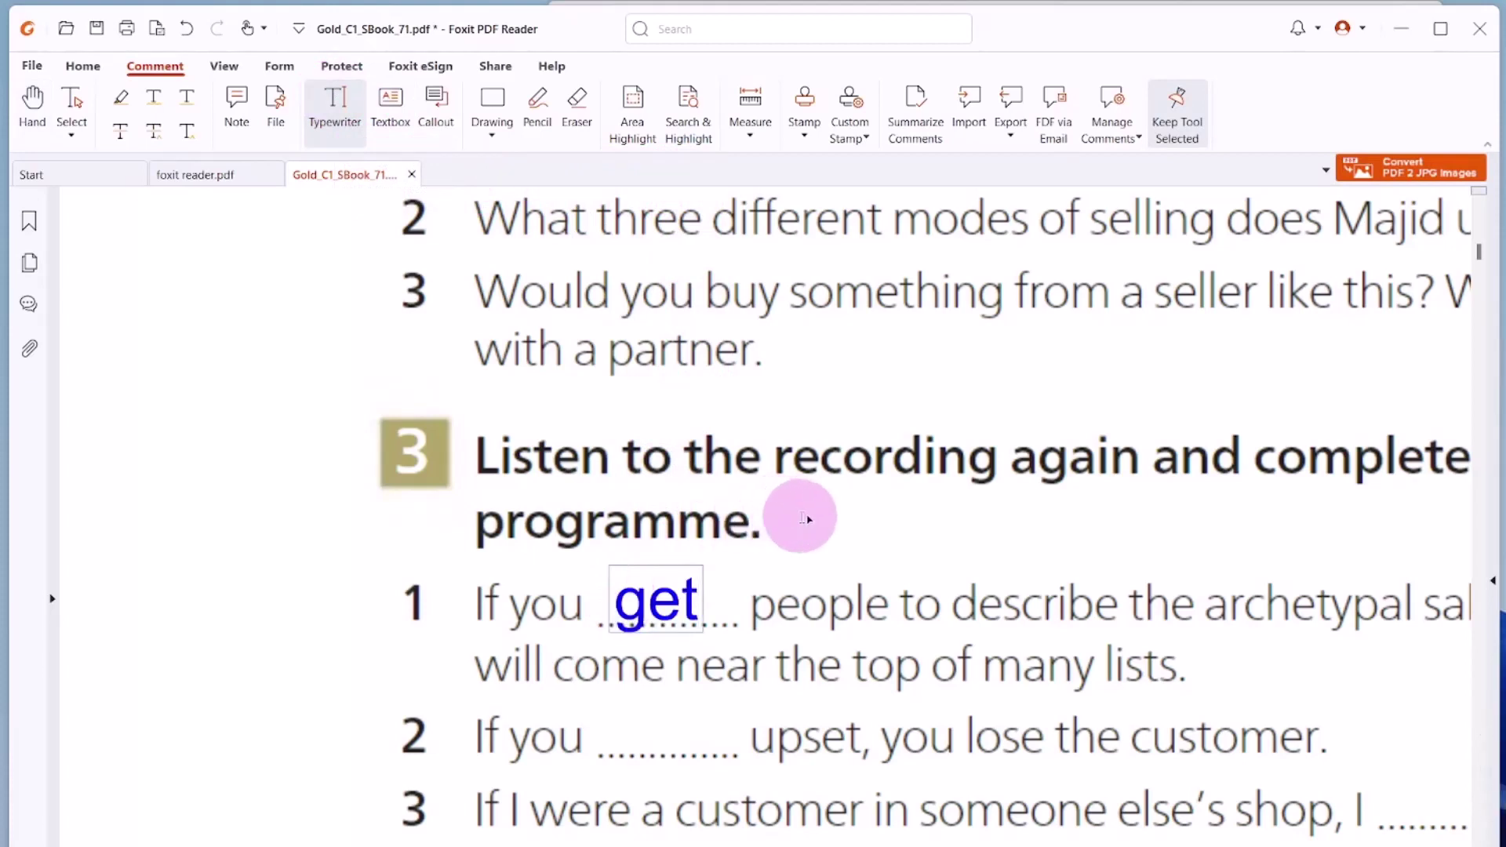
pyautogui.click(662, 609)
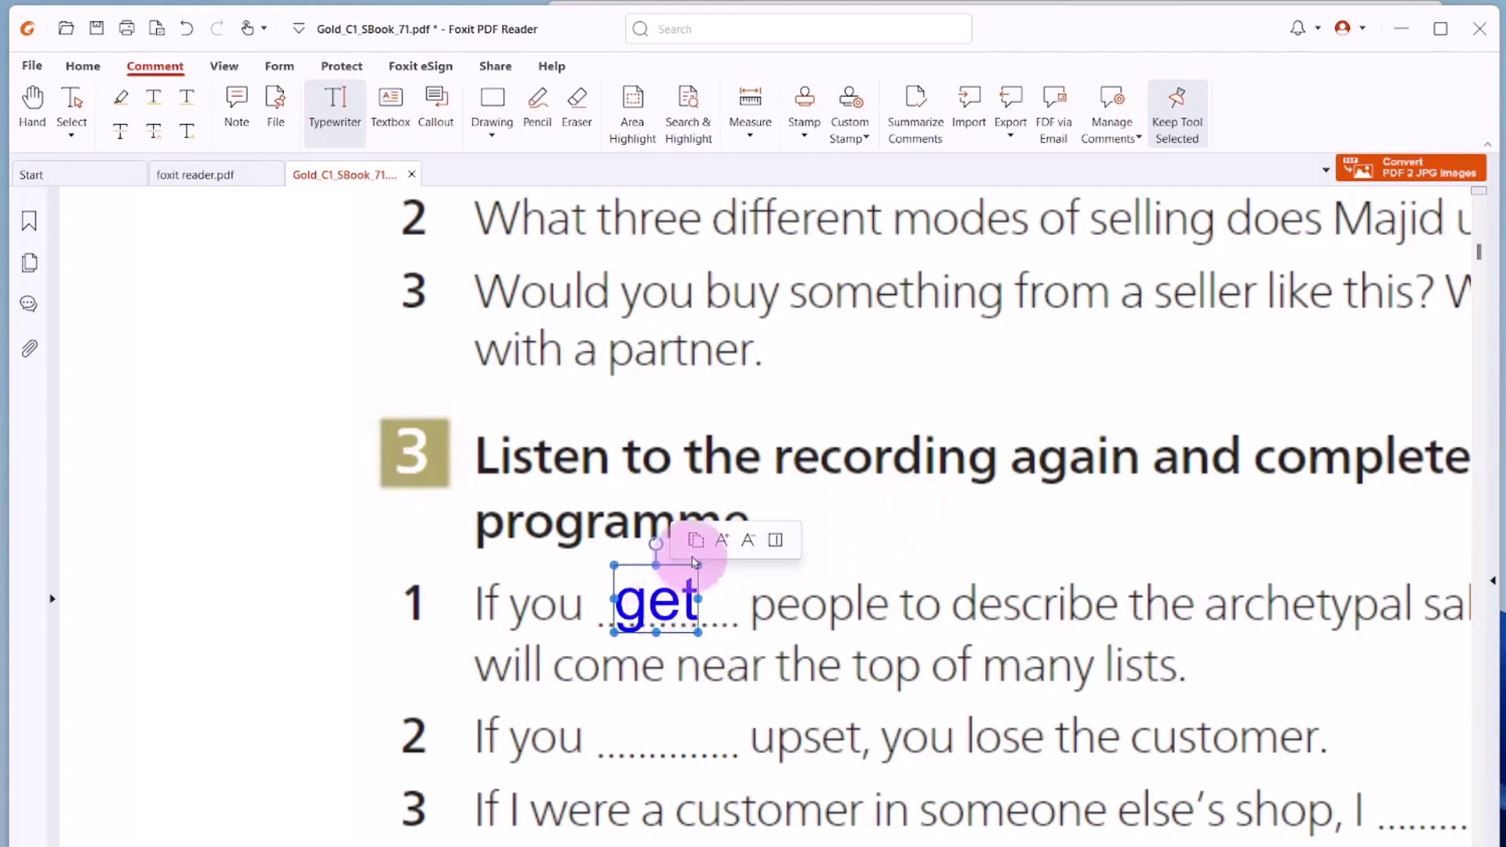
pyautogui.click(723, 540)
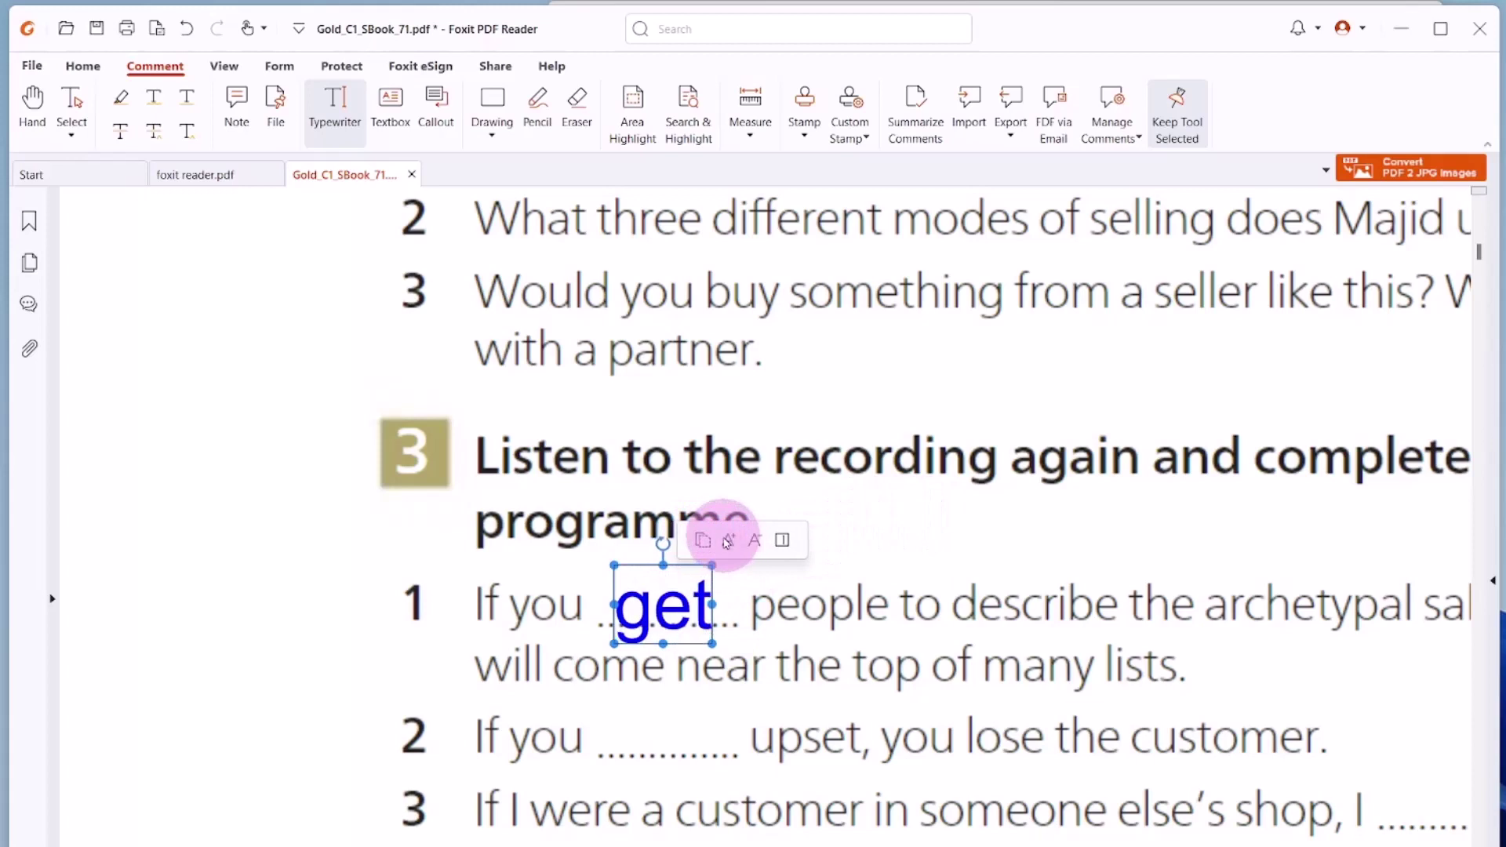
pyautogui.click(755, 540)
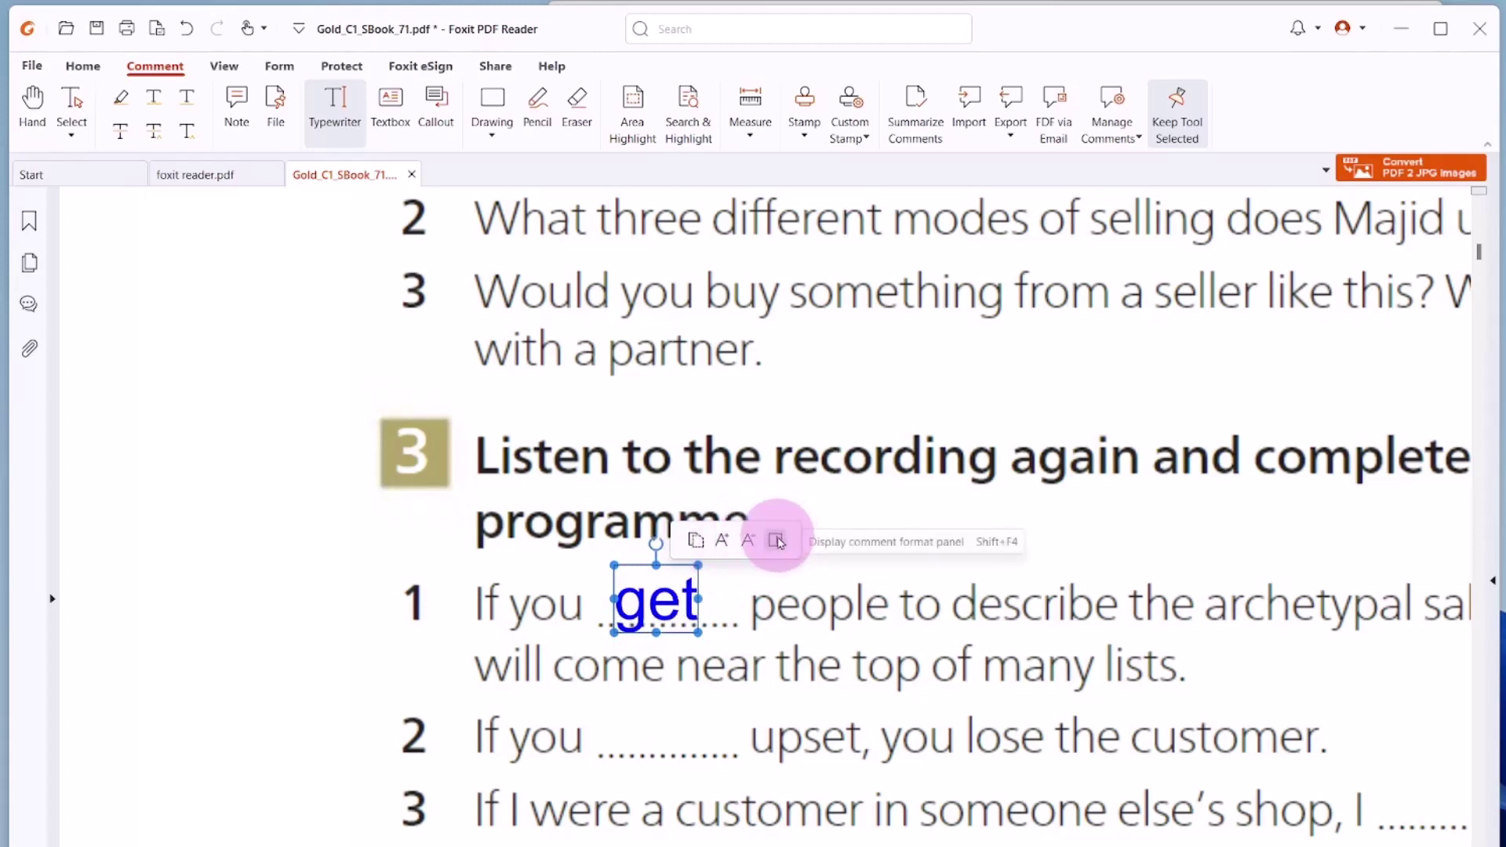
# Set the font colour of the typed "get" in sentence 1 to red
pyautogui.click(776, 540)
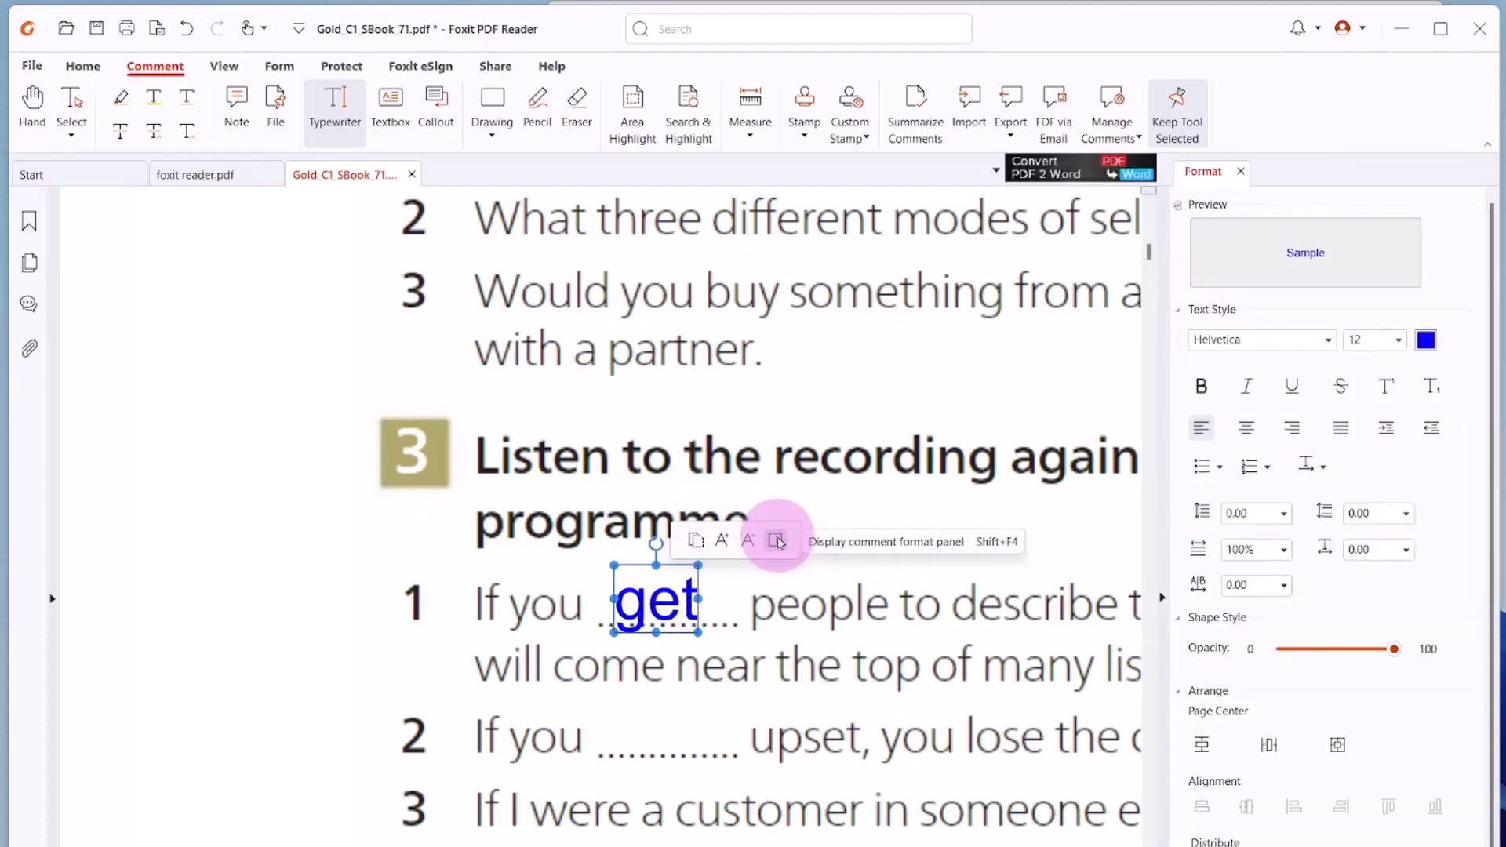
pyautogui.click(776, 540)
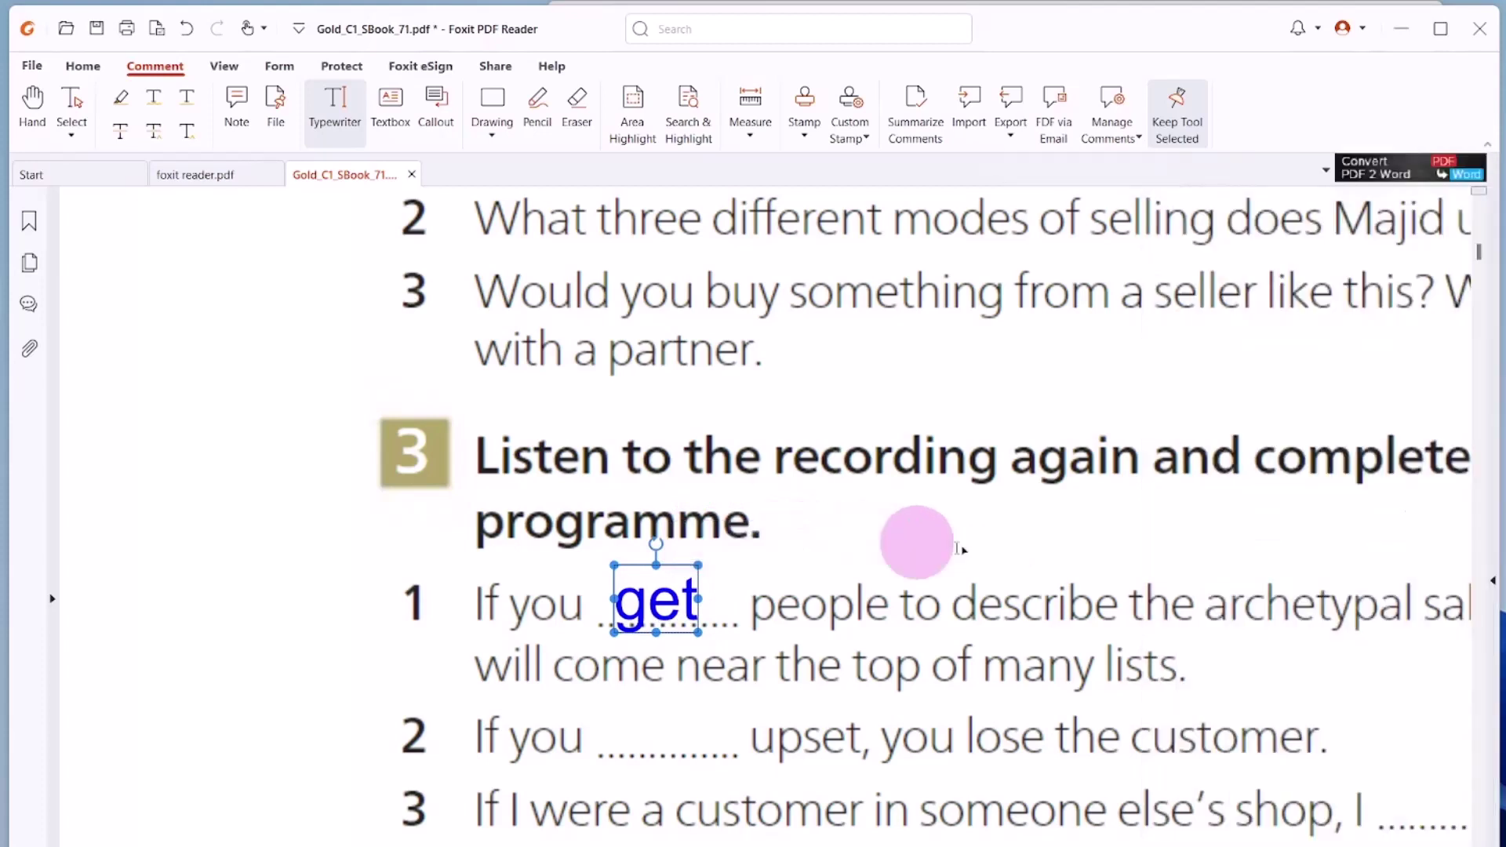
pyautogui.click(1492, 585)
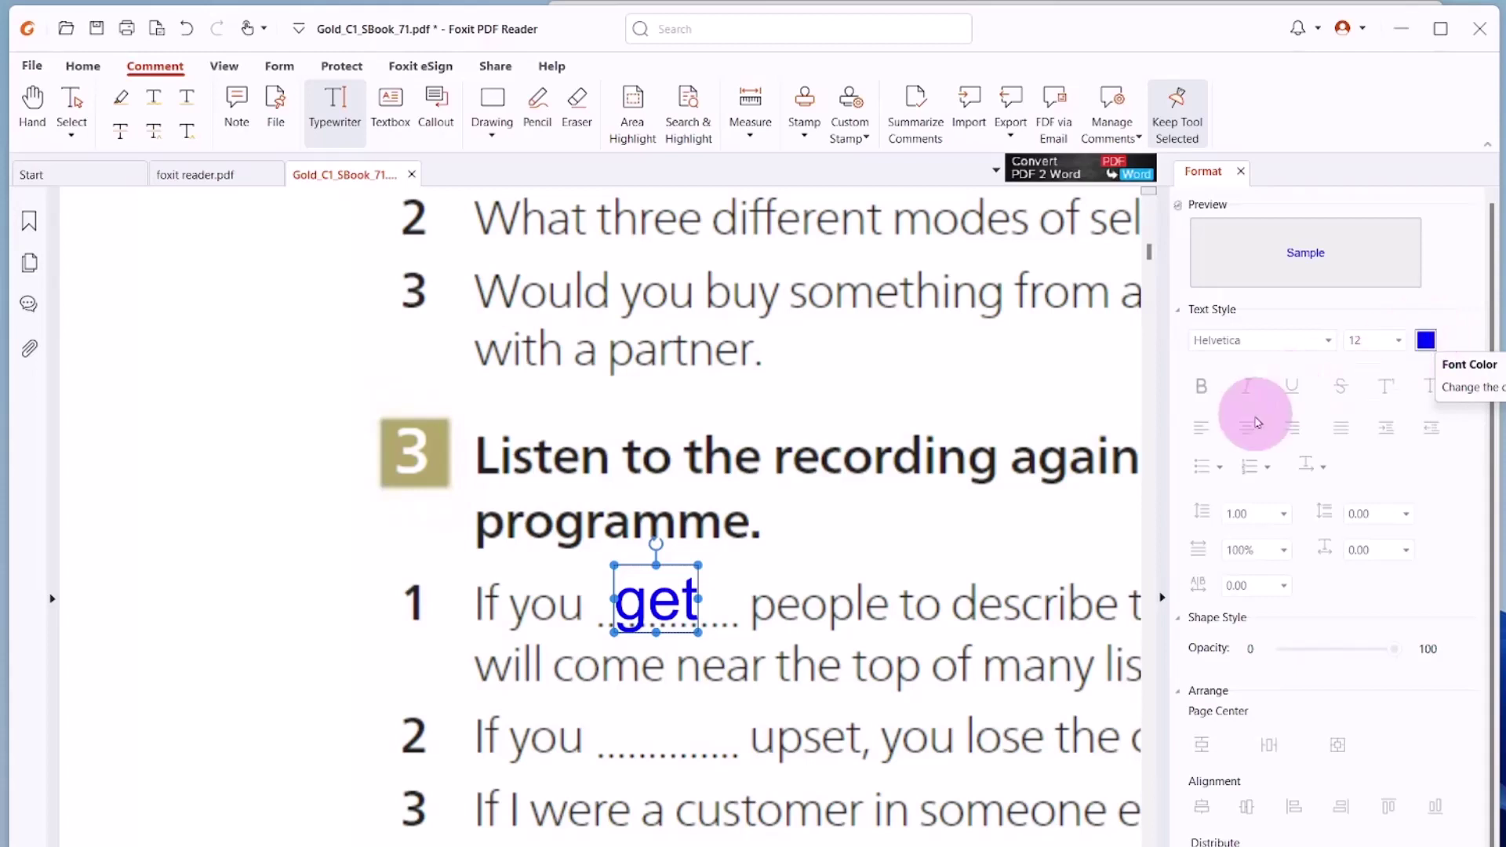
pyautogui.doubleClick(663, 604)
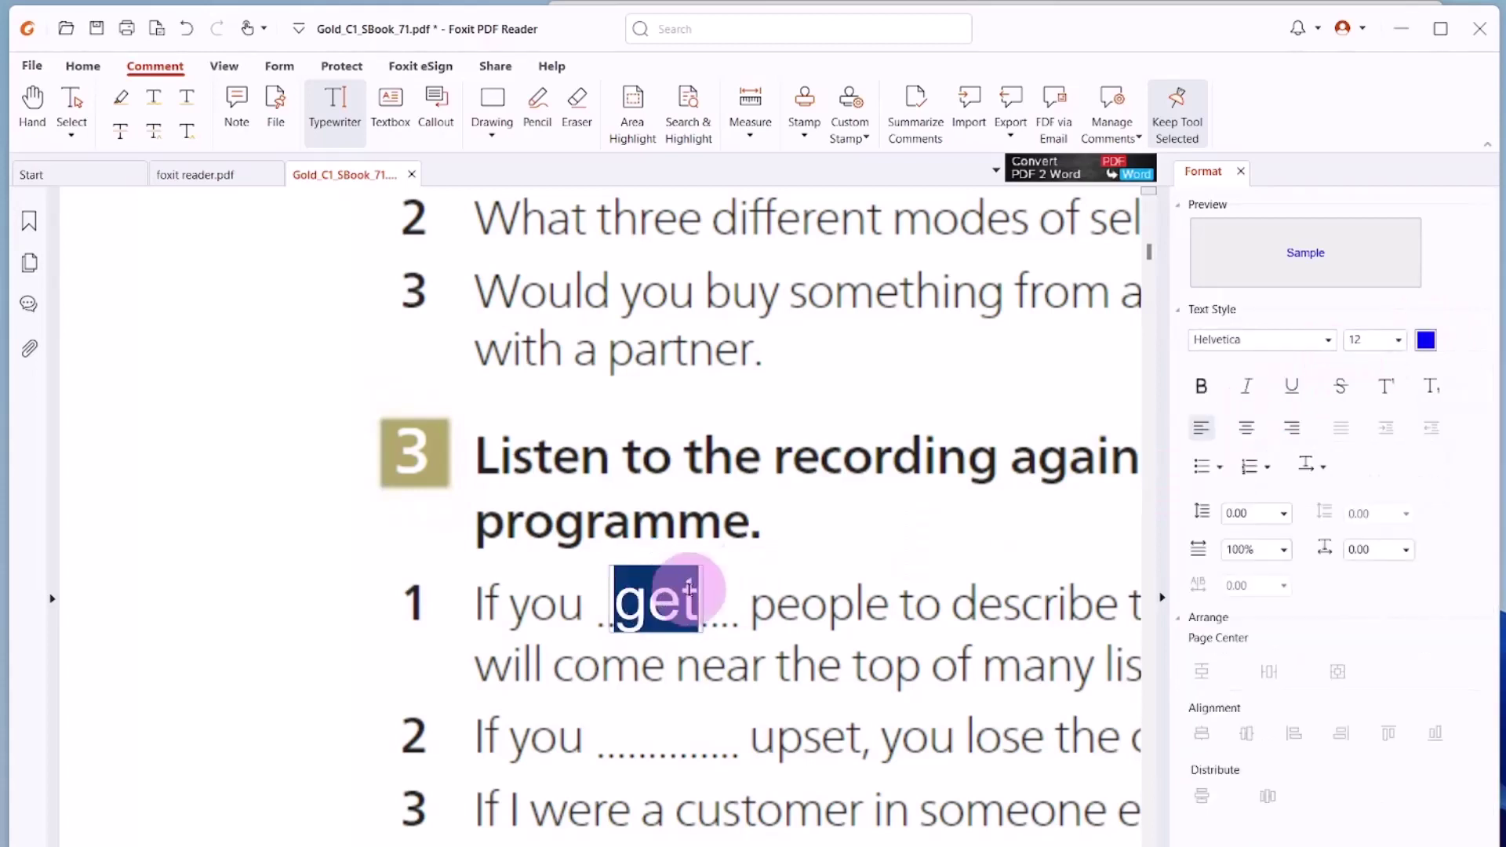
pyautogui.click(1425, 340)
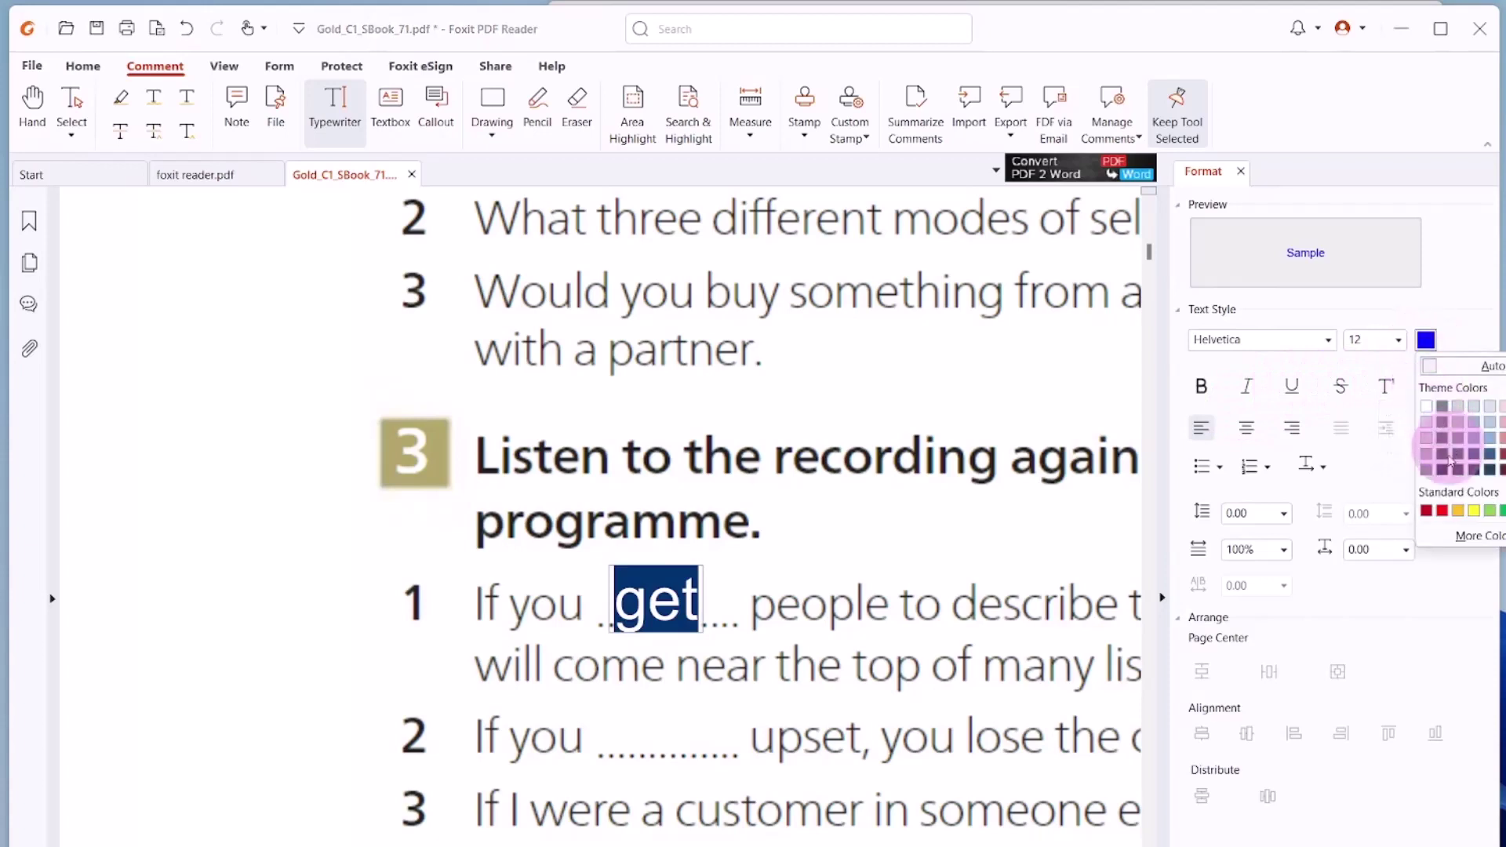
pyautogui.click(1443, 511)
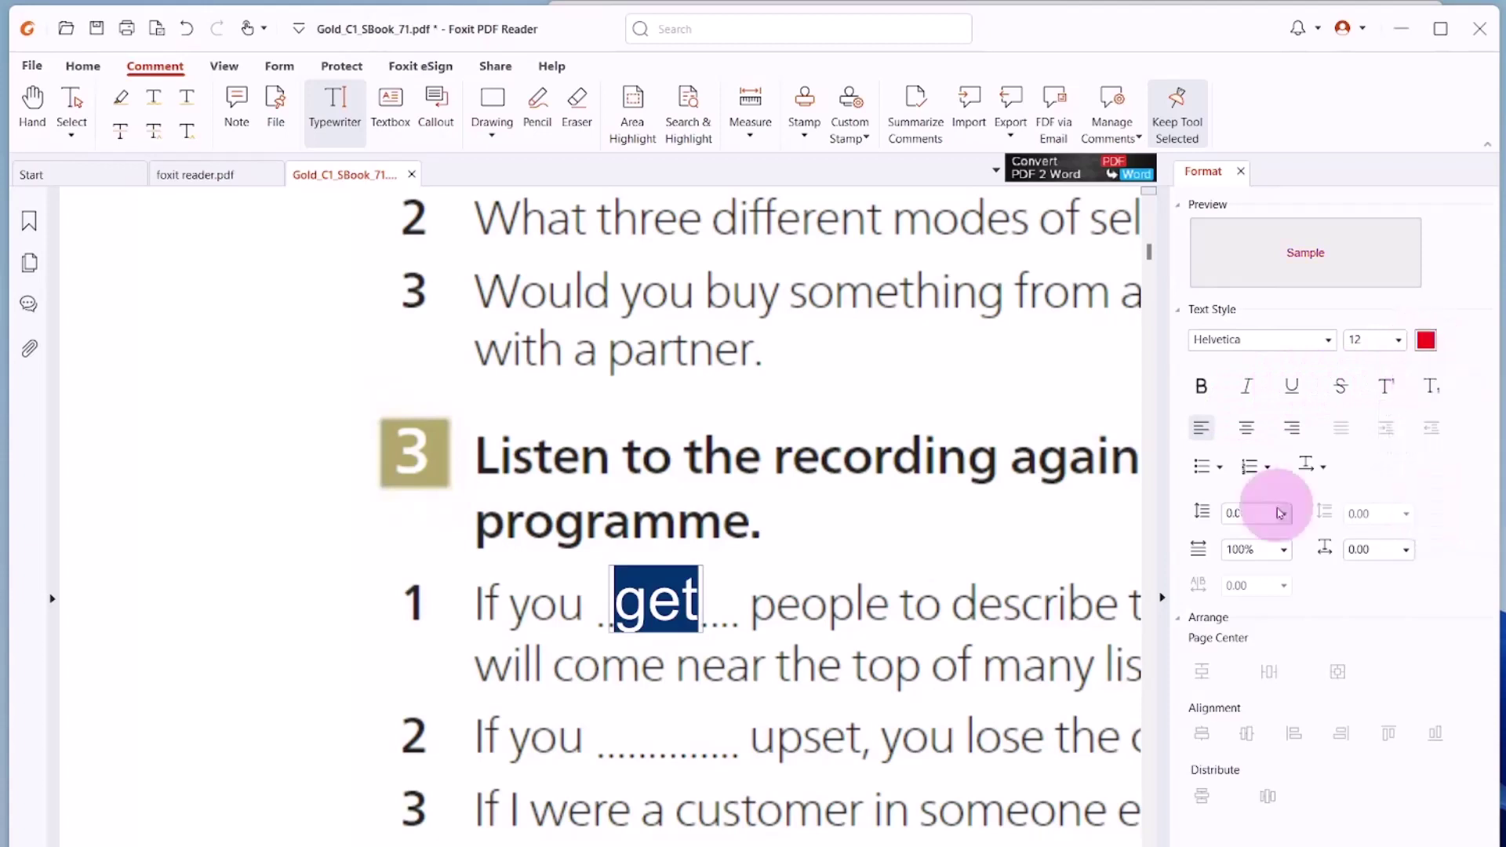
pyautogui.click(753, 553)
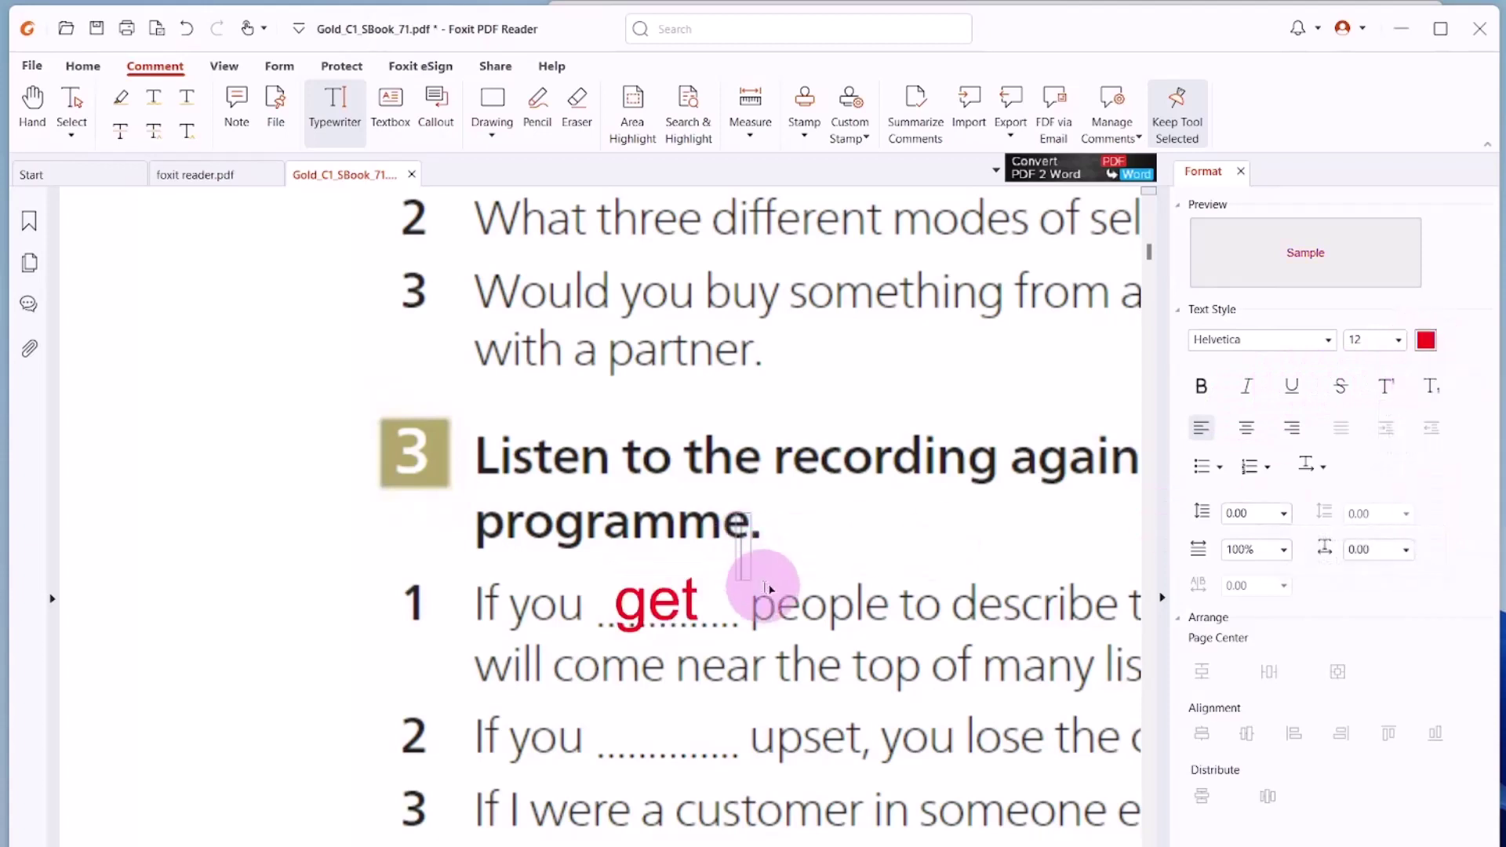
# Enter "get" with the Typewriter in the blank of exercise 3, sentence 2, and close the formatting options
pyautogui.click(833, 587)
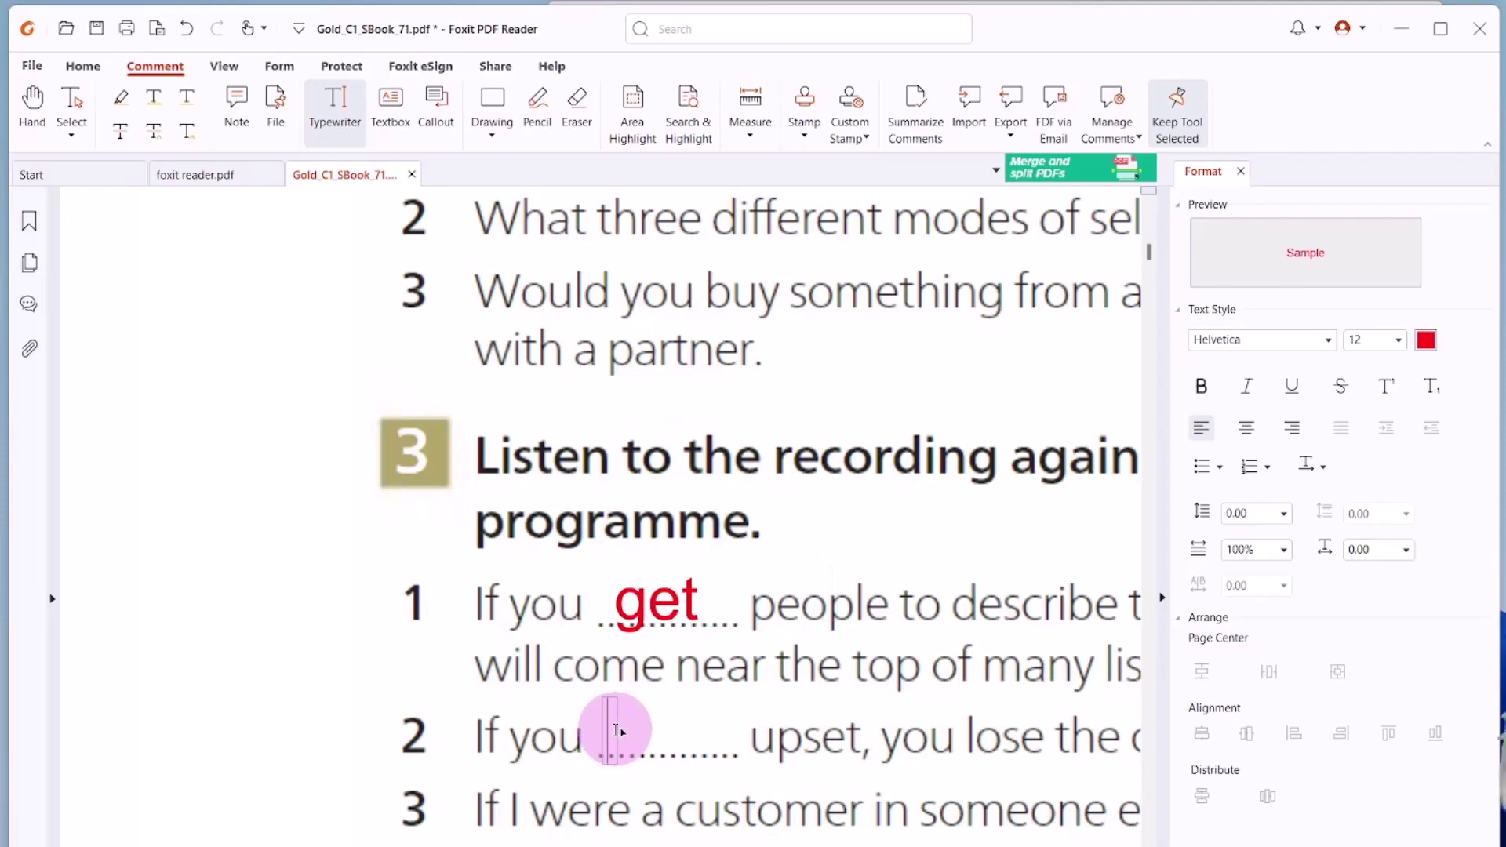
pyautogui.write('get')
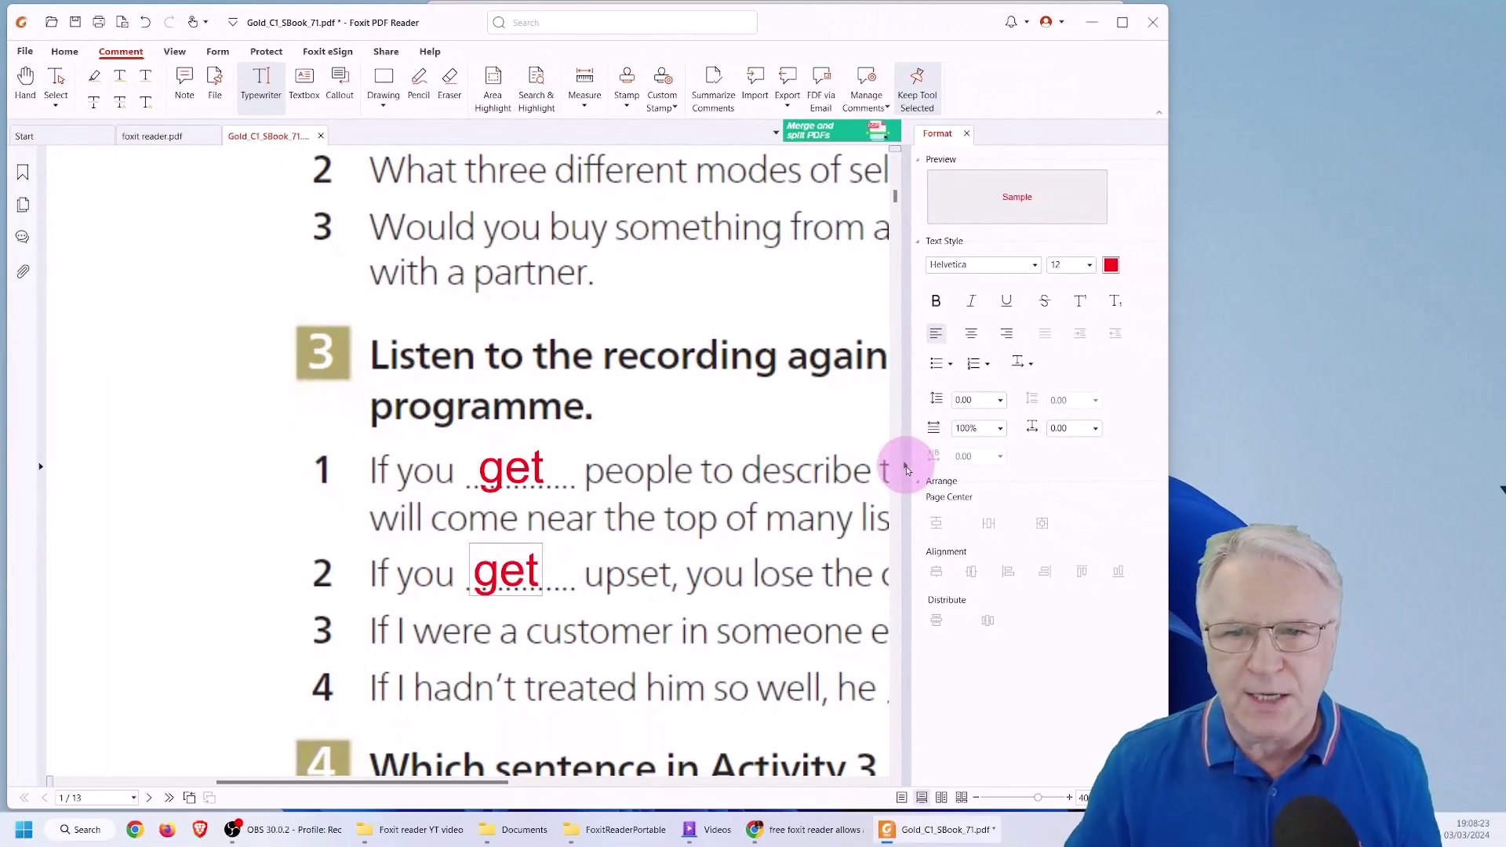
pyautogui.click(1051, 542)
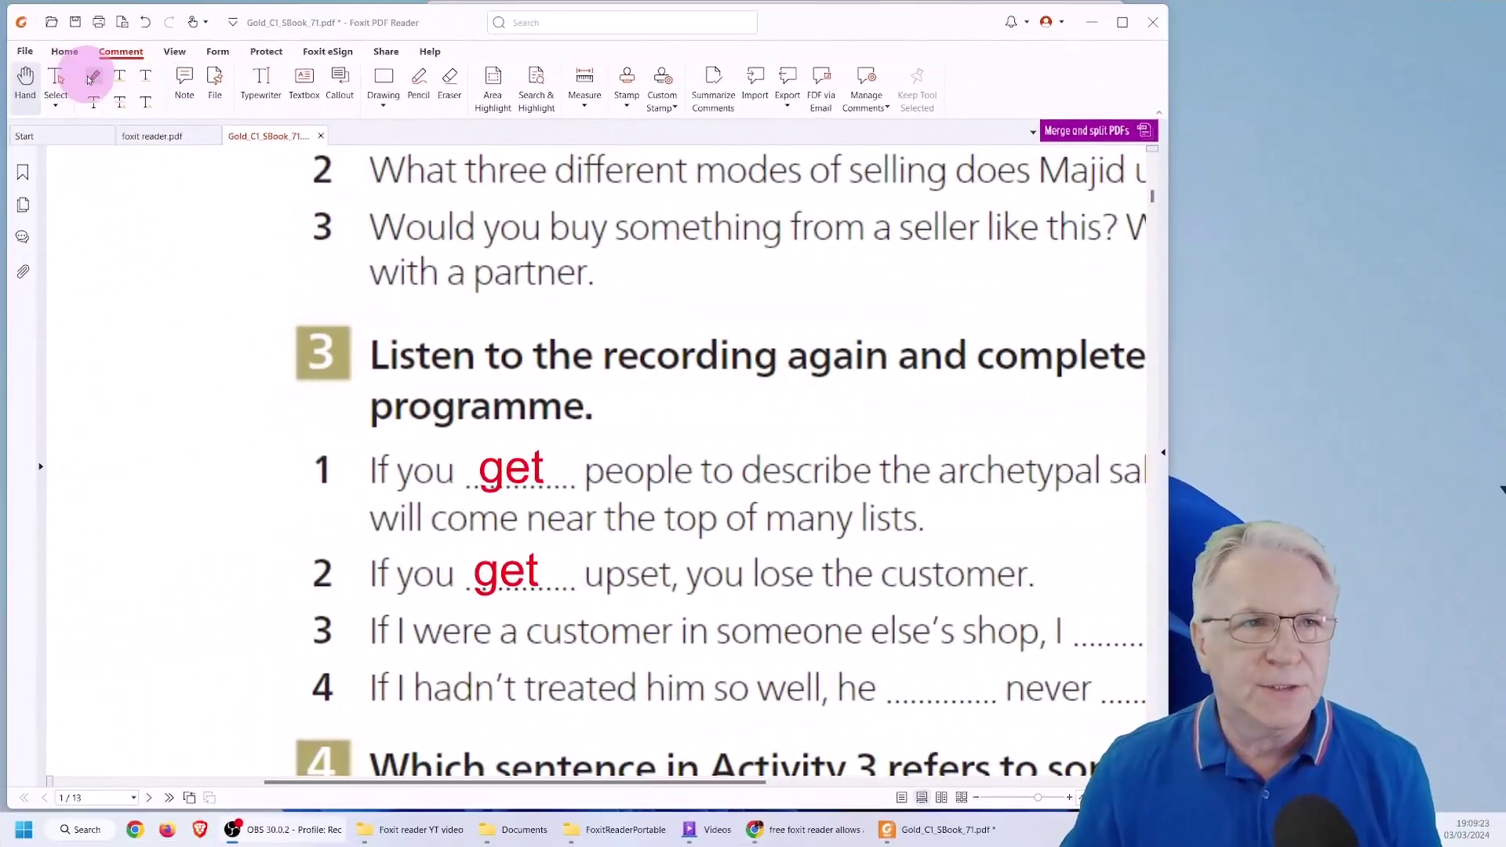
# Highlight "buy something fro" in question 3 above the exercise 3 heading, colouring the highlight yellow
pyautogui.click(91, 77)
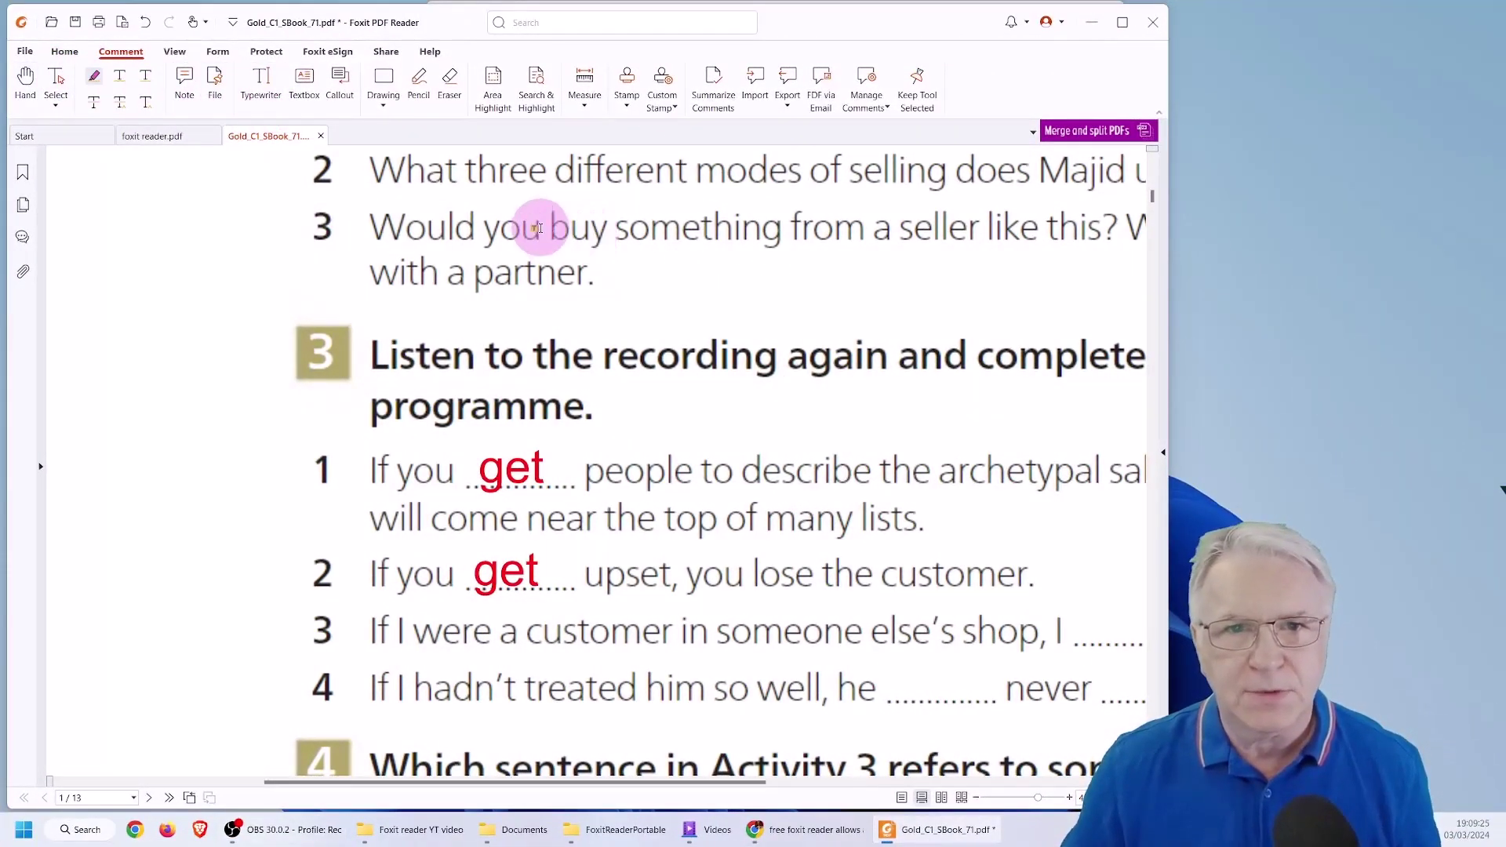
pyautogui.moveTo(551, 226); pyautogui.dragTo(683, 228)
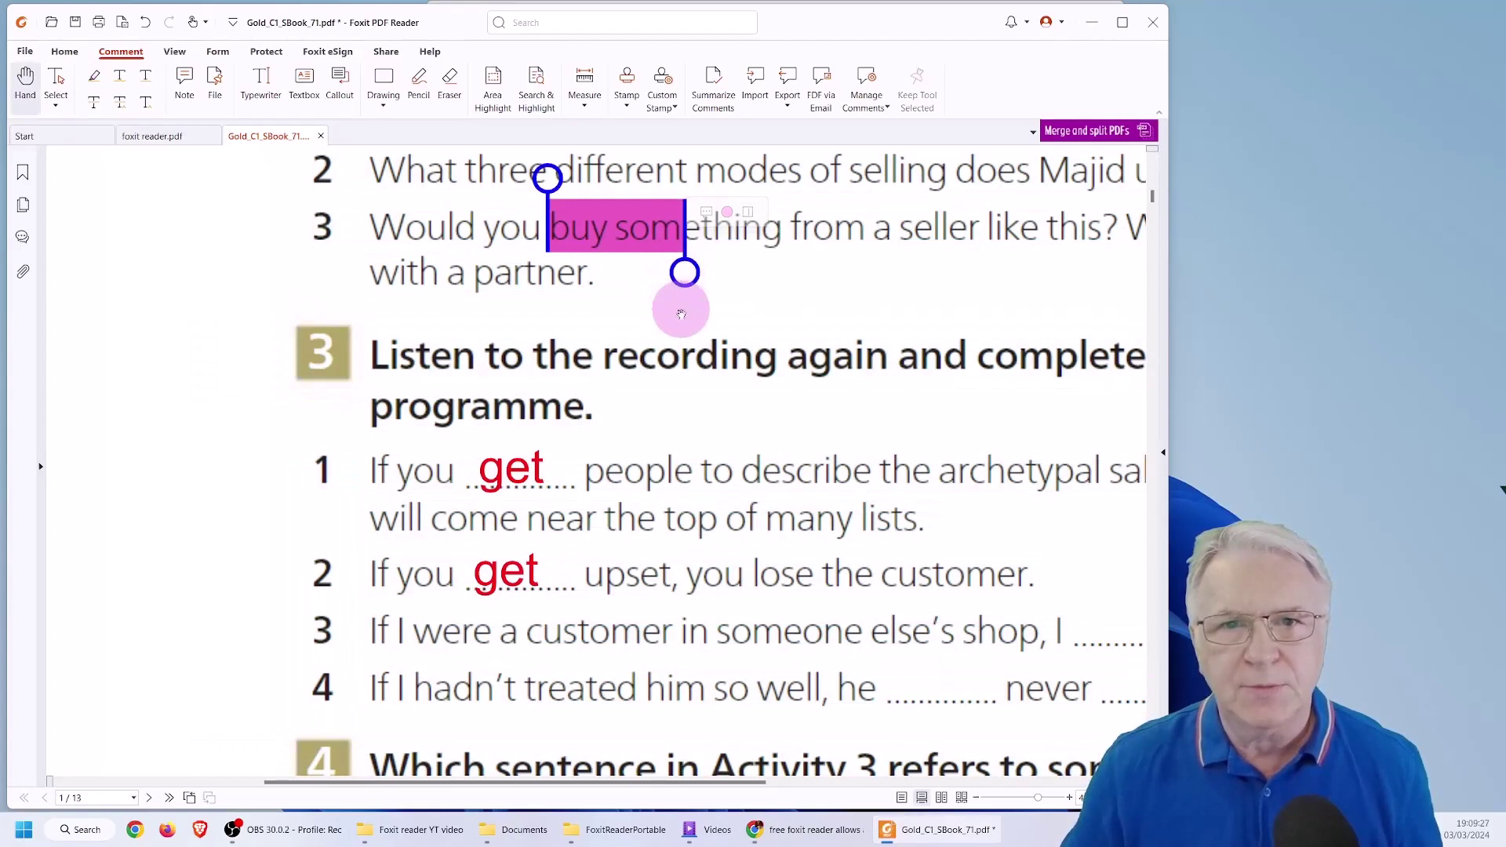
pyautogui.click(727, 213)
pyautogui.click(704, 186)
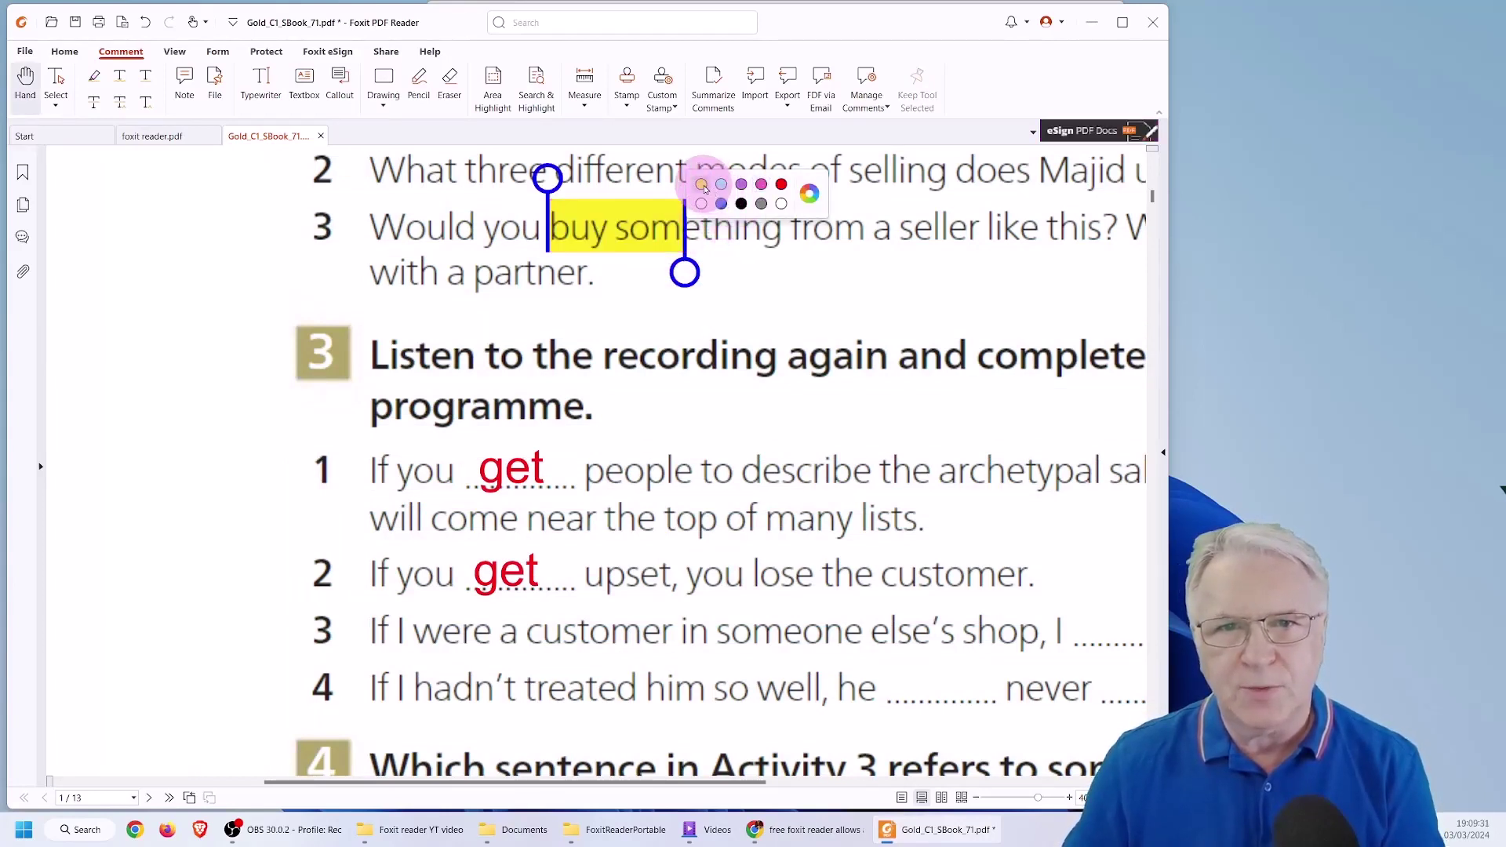
pyautogui.moveTo(684, 227); pyautogui.dragTo(836, 228)
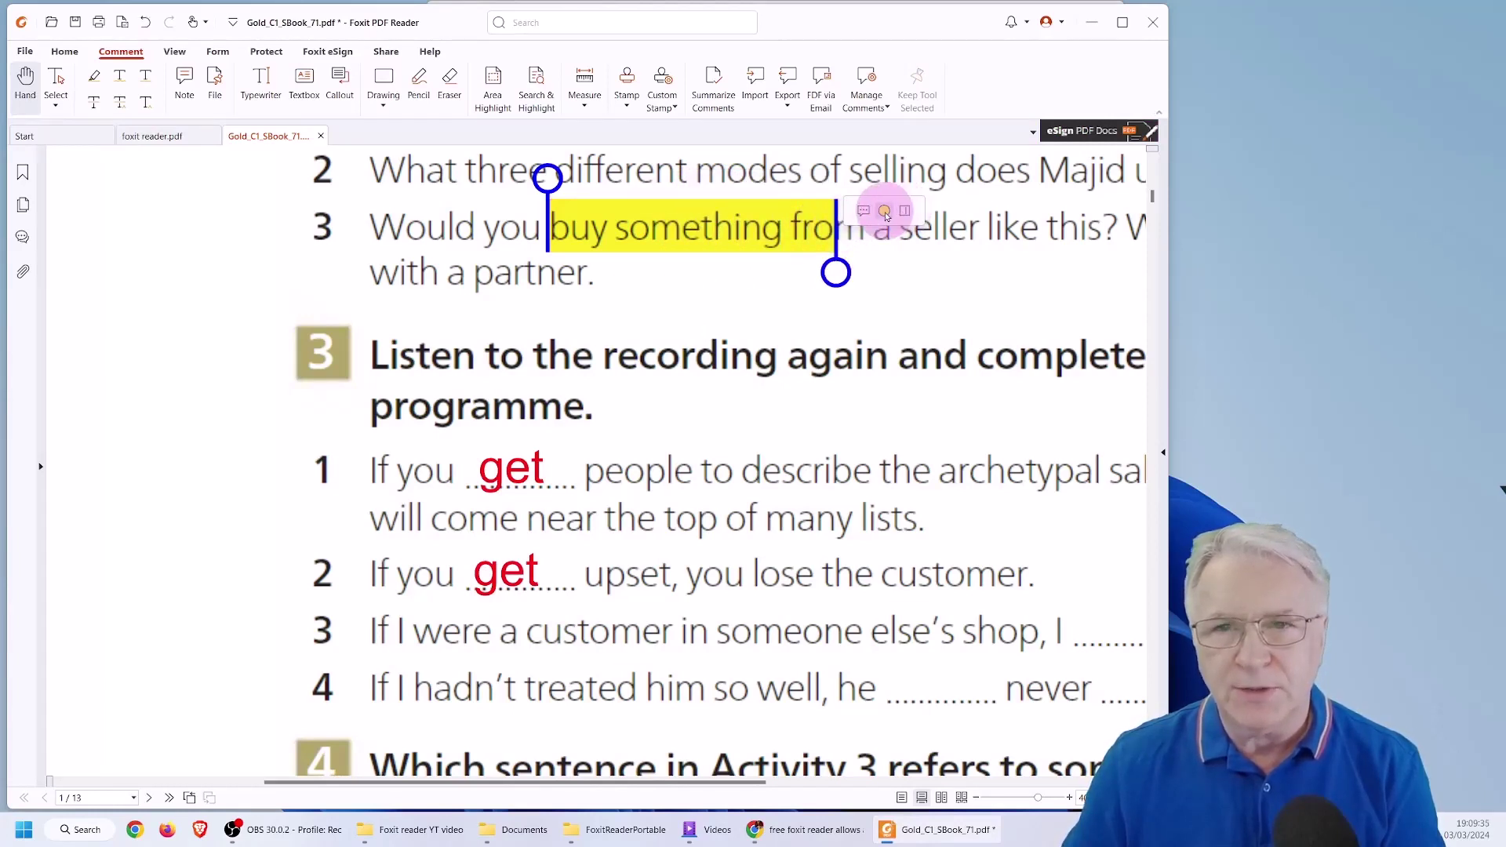
# Change the "buy something fro" highlight to the custom light purple colour #C7ACF8
pyautogui.click(884, 212)
pyautogui.click(958, 191)
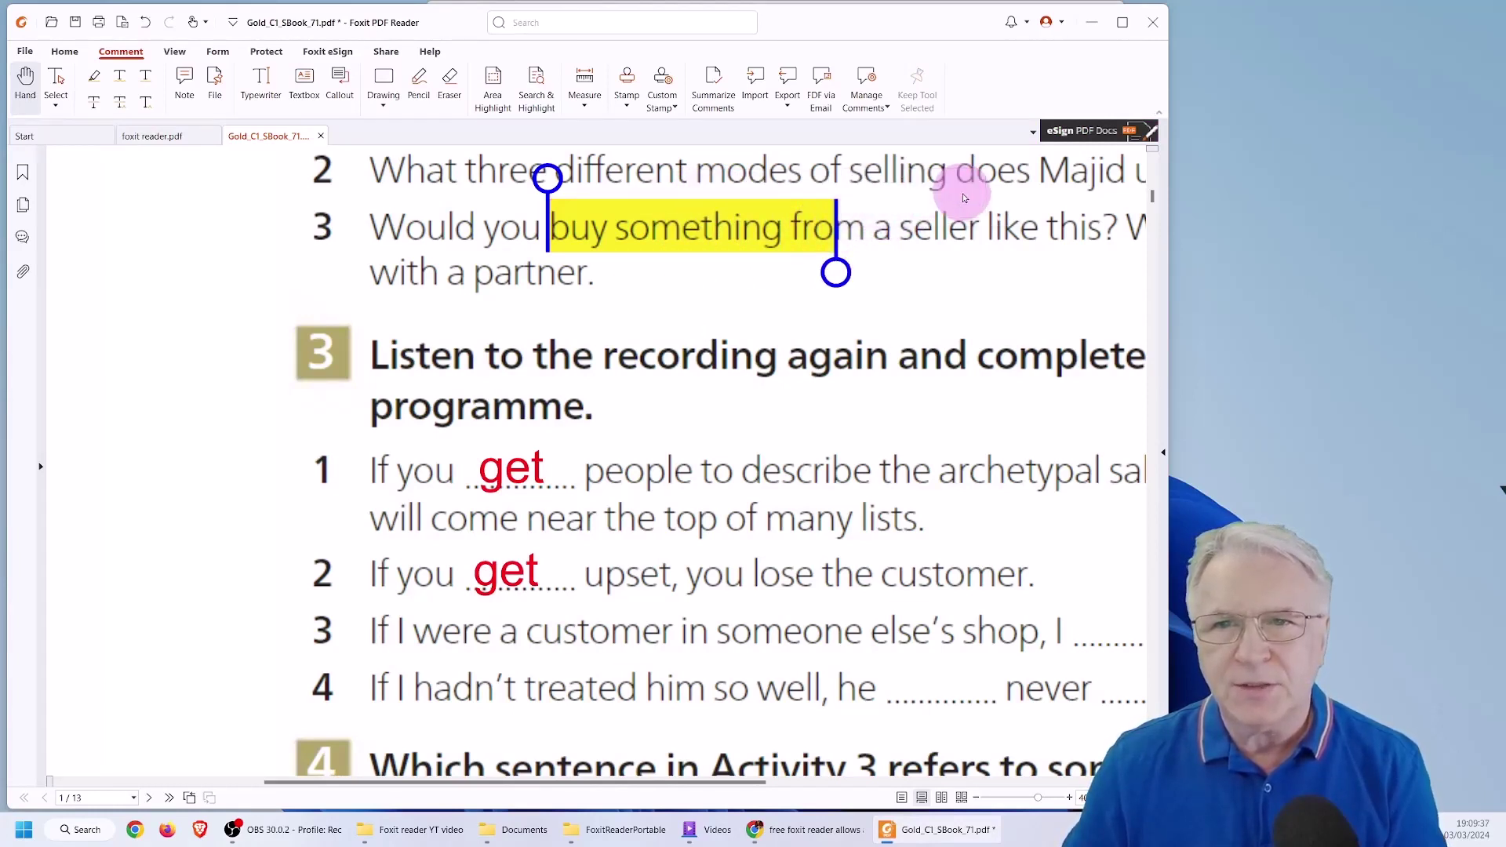
pyautogui.moveTo(570, 410); pyautogui.dragTo(572, 392)
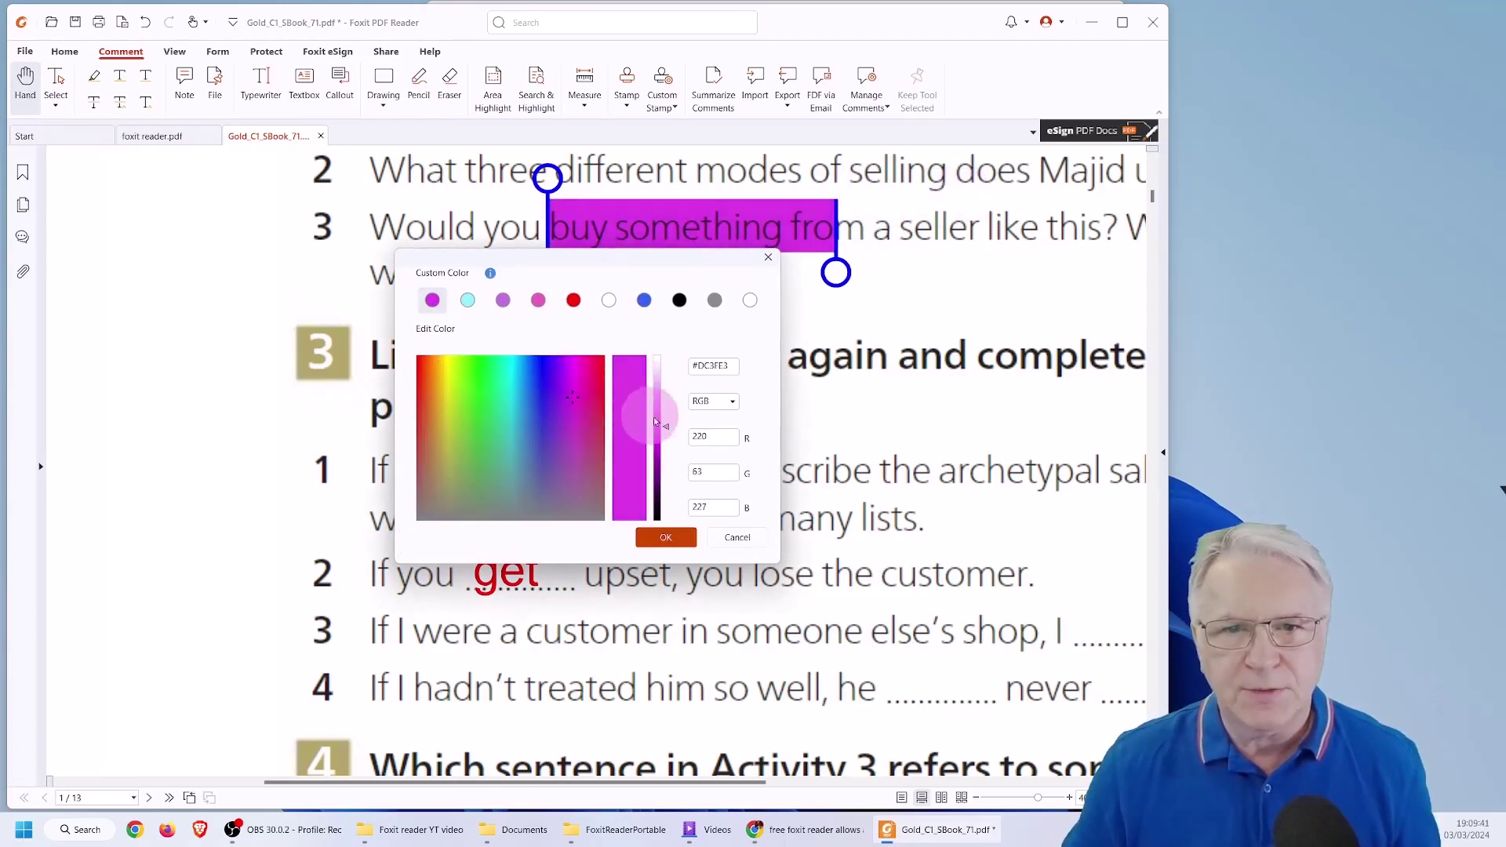
pyautogui.moveTo(668, 427); pyautogui.dragTo(668, 404)
pyautogui.moveTo(575, 393); pyautogui.dragTo(553, 380)
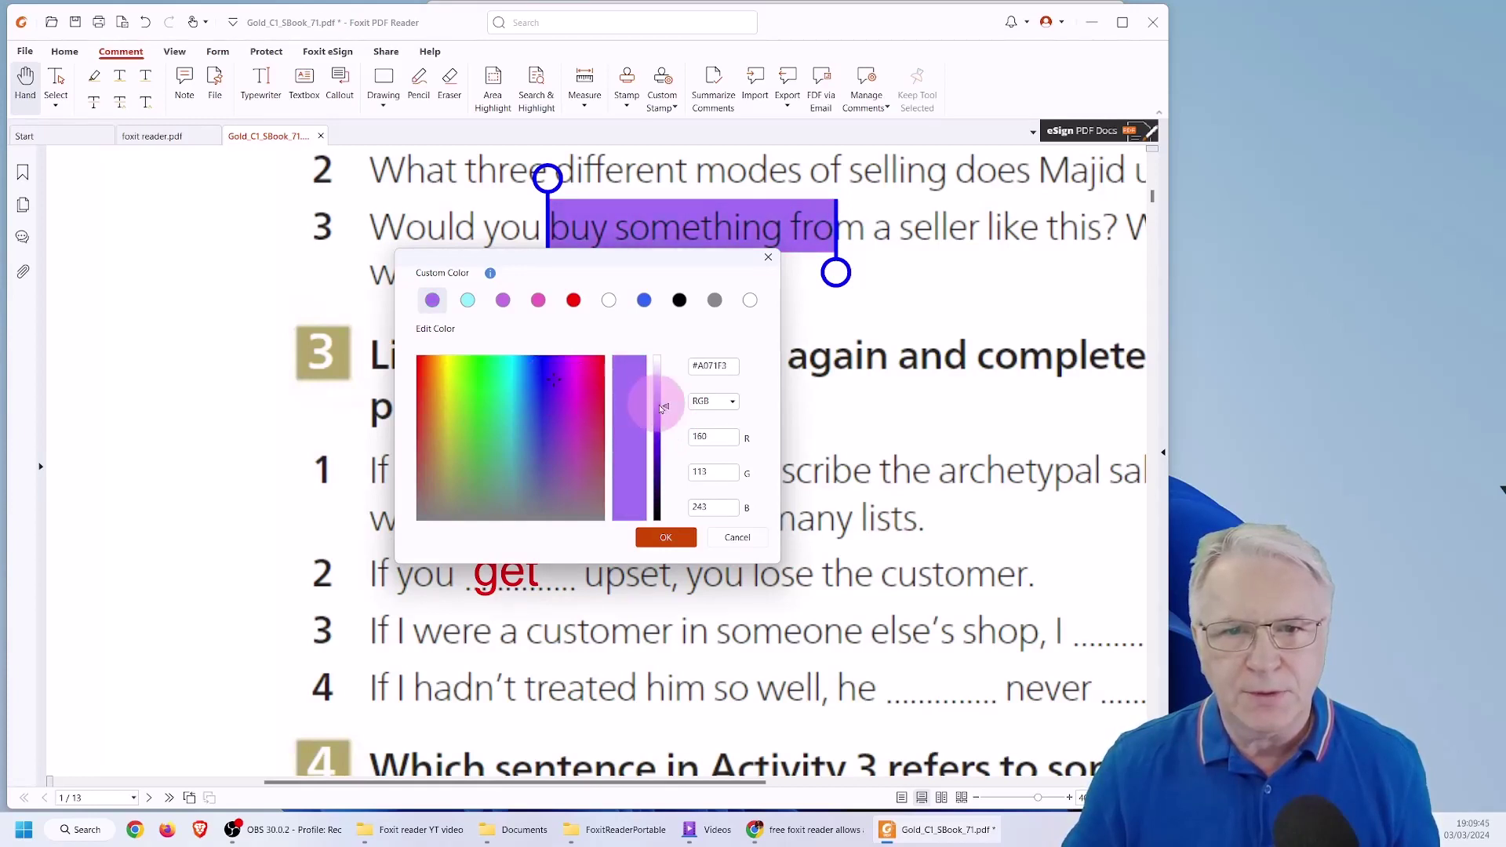
pyautogui.moveTo(665, 406); pyautogui.dragTo(665, 385)
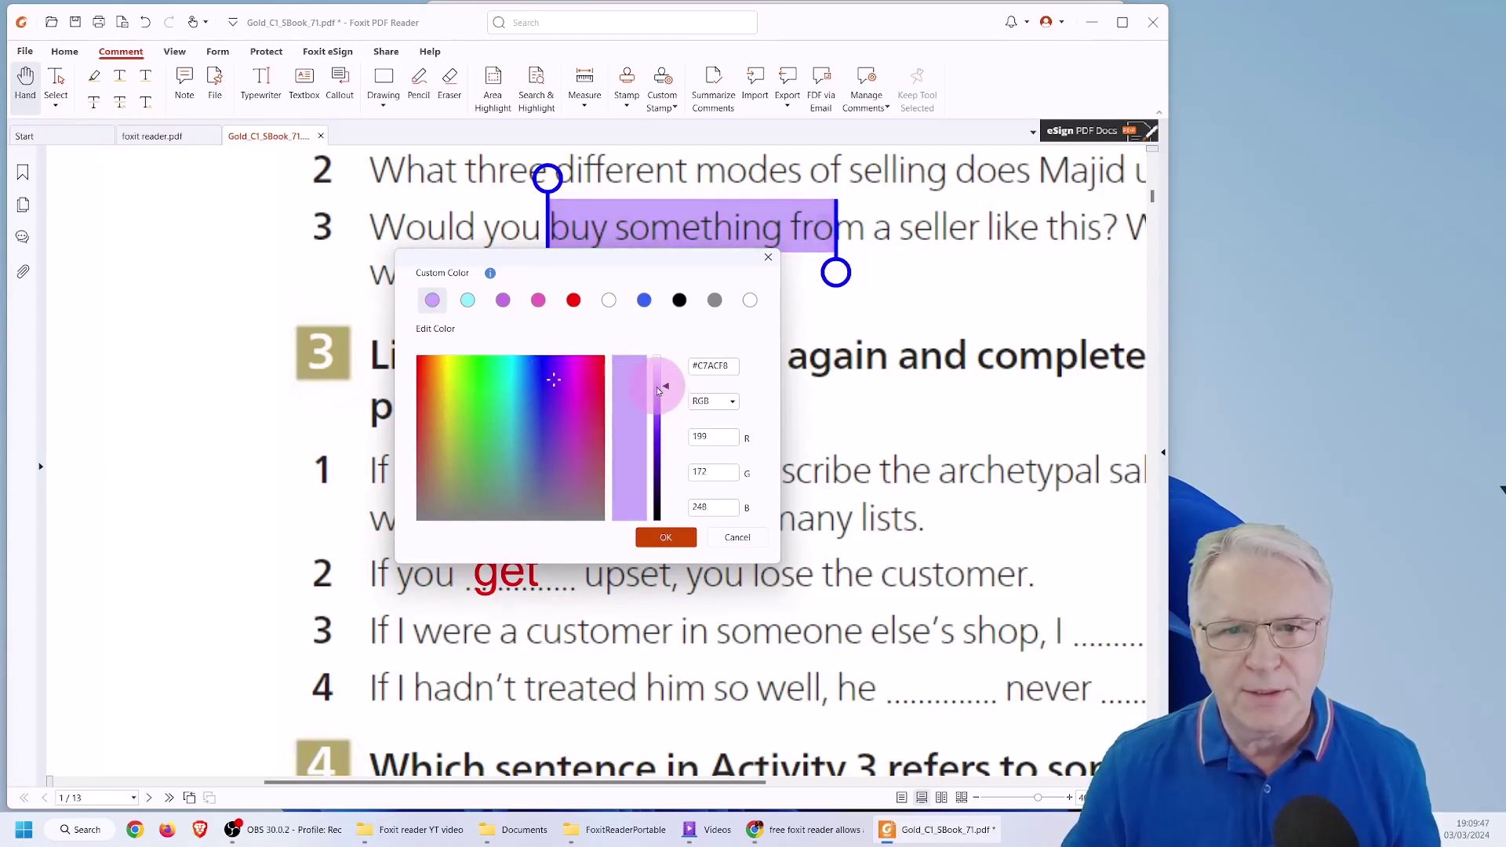
pyautogui.click(665, 537)
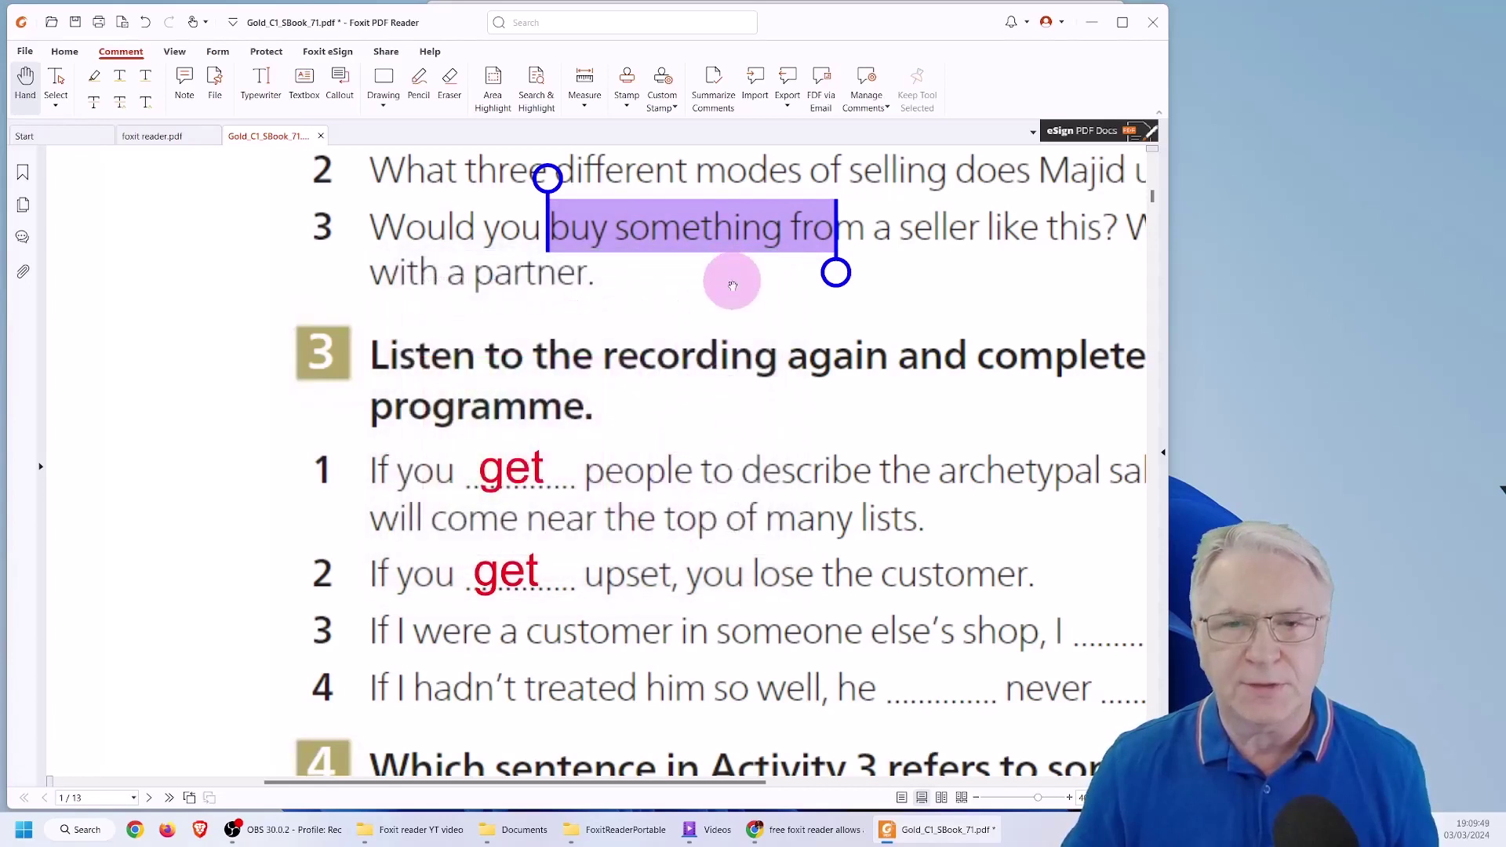
# Try to highlight "seller" in the same question without reselecting the Highlight tool
pyautogui.moveTo(873, 226); pyautogui.dragTo(946, 224)
pyautogui.click(910, 227)
pyautogui.click(900, 223)
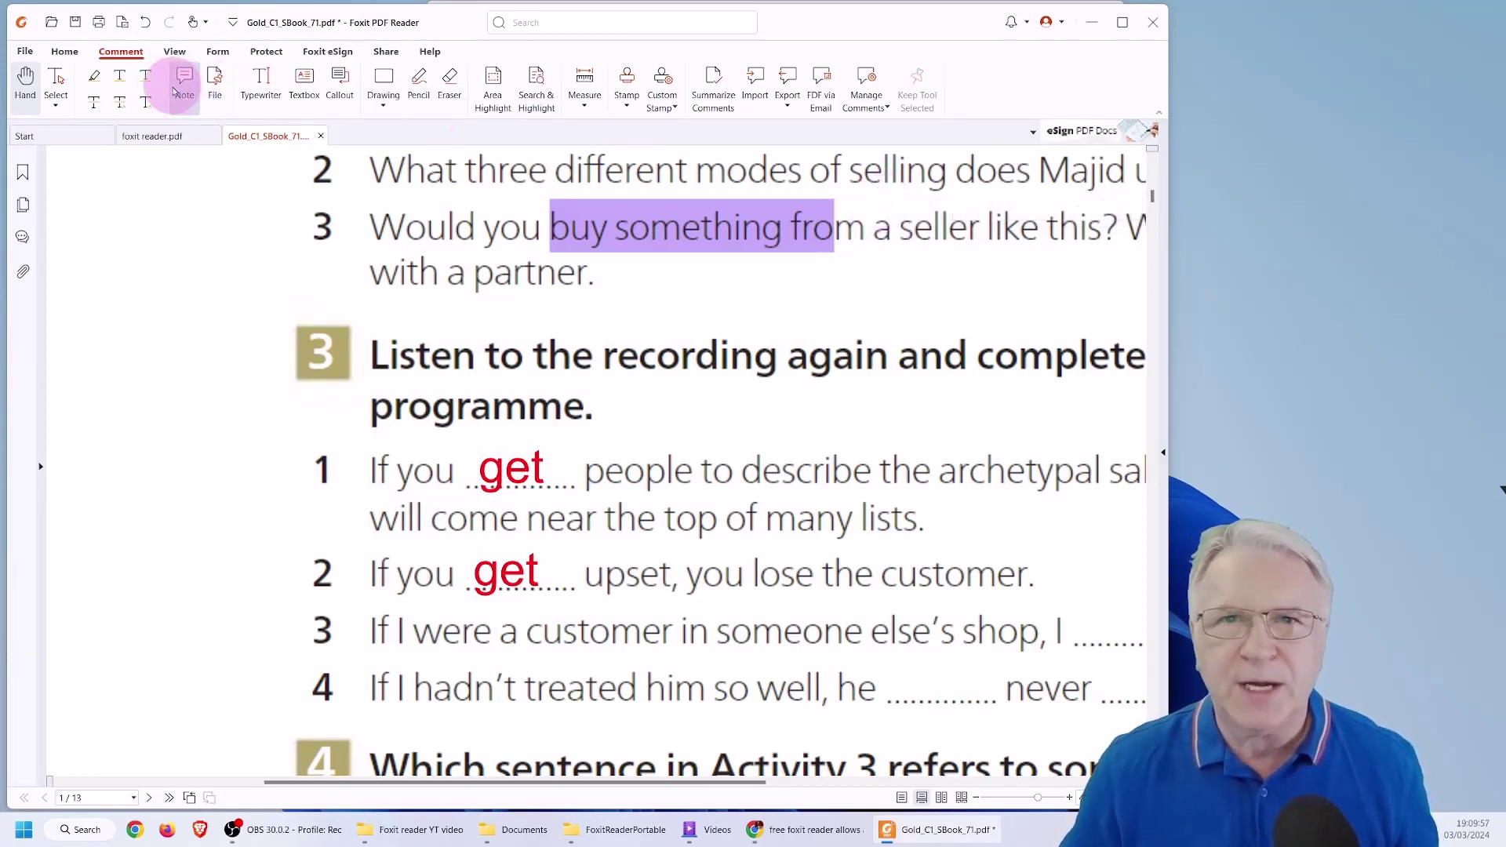
# Keep the Highlight tool selected and highlight "sell" in question 3 plus parts of "again" and "the" in the exercise 3 heading
pyautogui.click(94, 75)
pyautogui.click(925, 92)
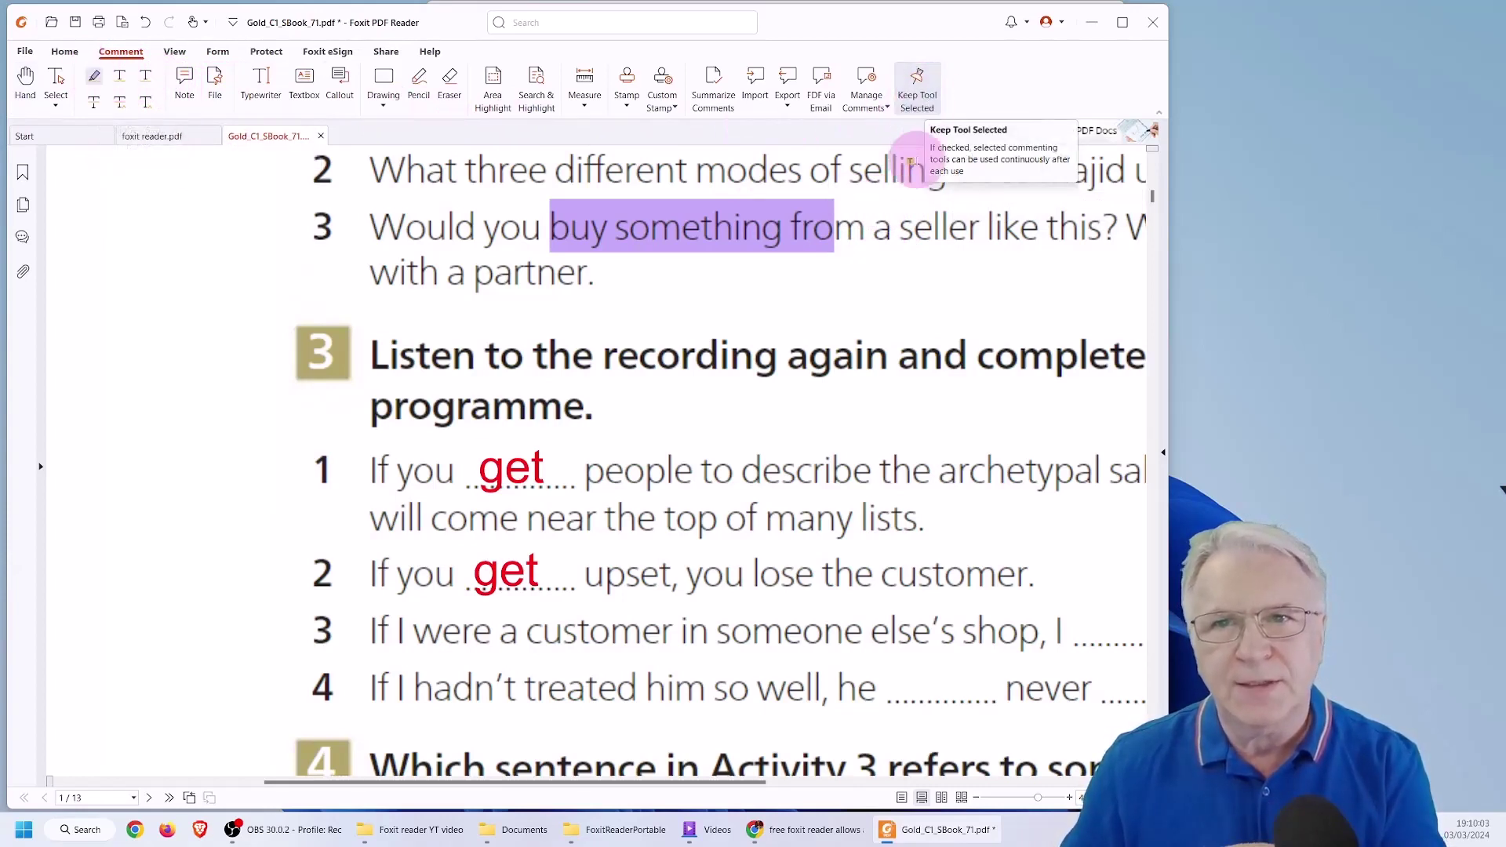
pyautogui.moveTo(895, 224); pyautogui.dragTo(951, 227)
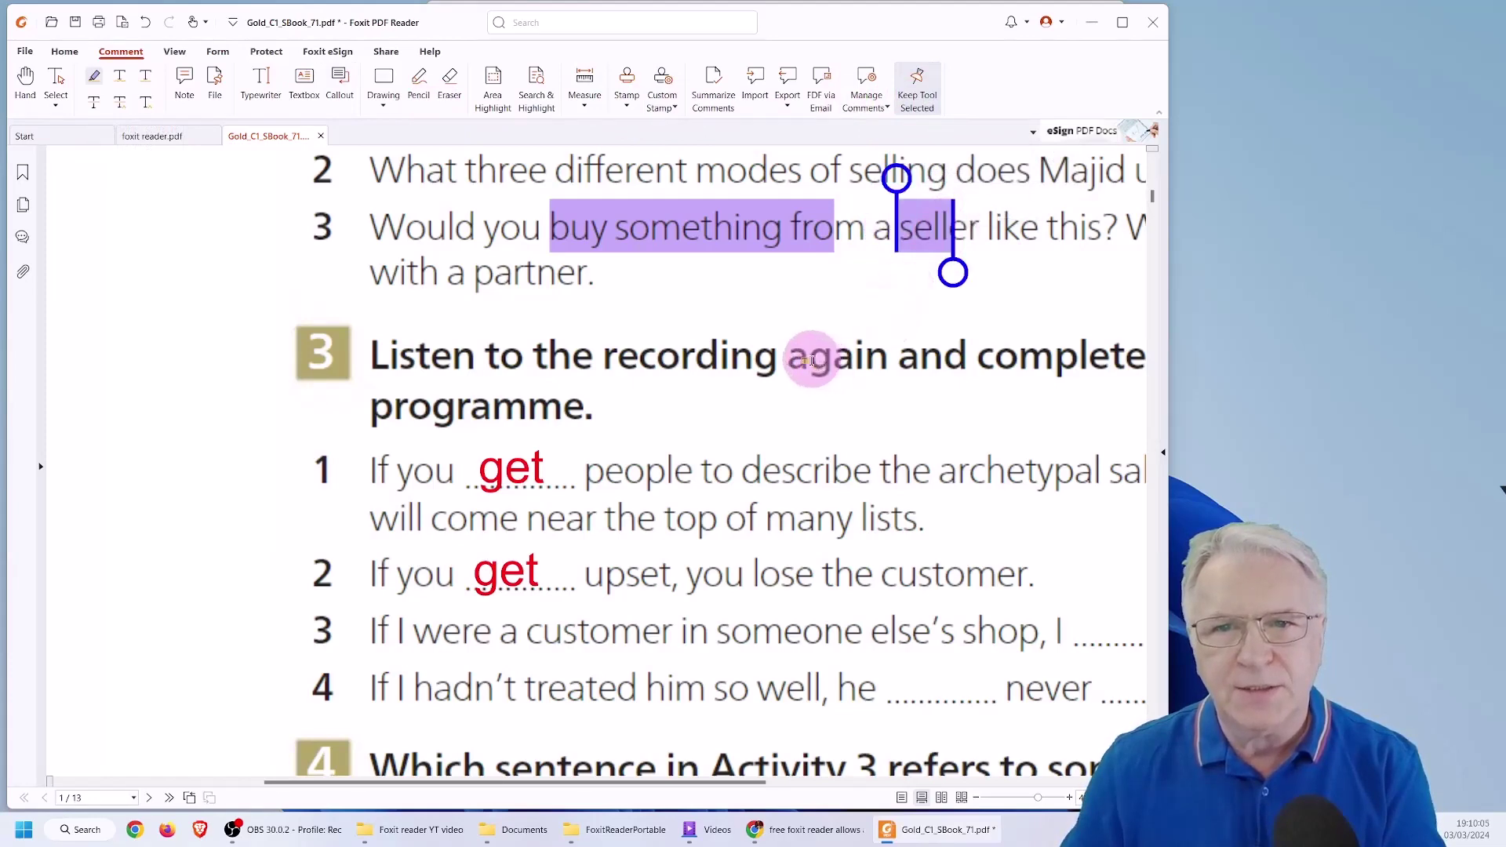
pyautogui.moveTo(807, 353); pyautogui.dragTo(867, 359)
pyautogui.moveTo(534, 357); pyautogui.dragTo(593, 360)
# Highlight "ple to d" in exercise 3, sentence 1, and change that highlight to light blue
pyautogui.moveTo(643, 471); pyautogui.dragTo(762, 478)
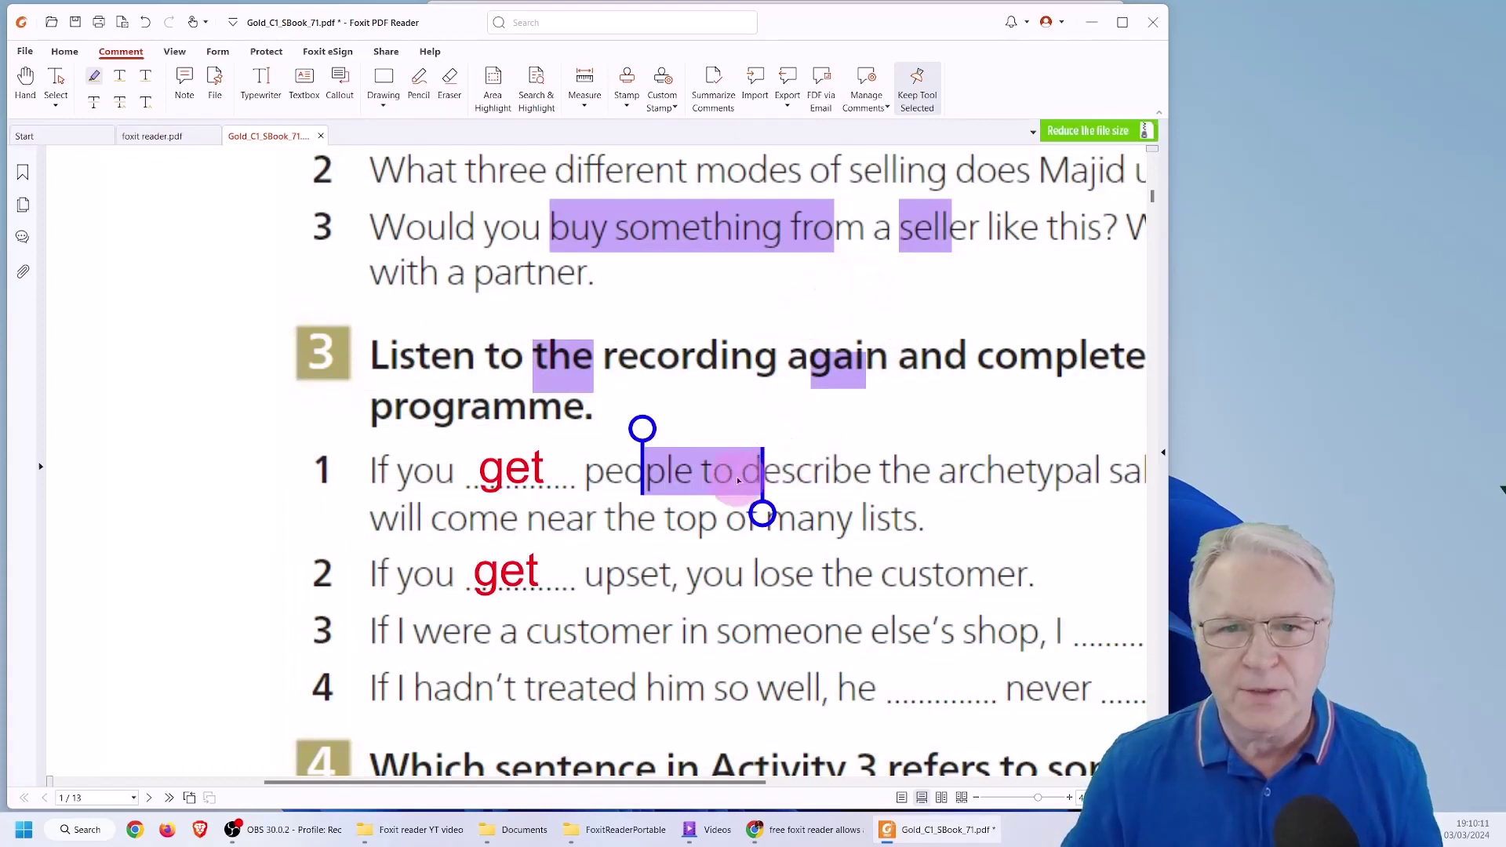
pyautogui.click(783, 454)
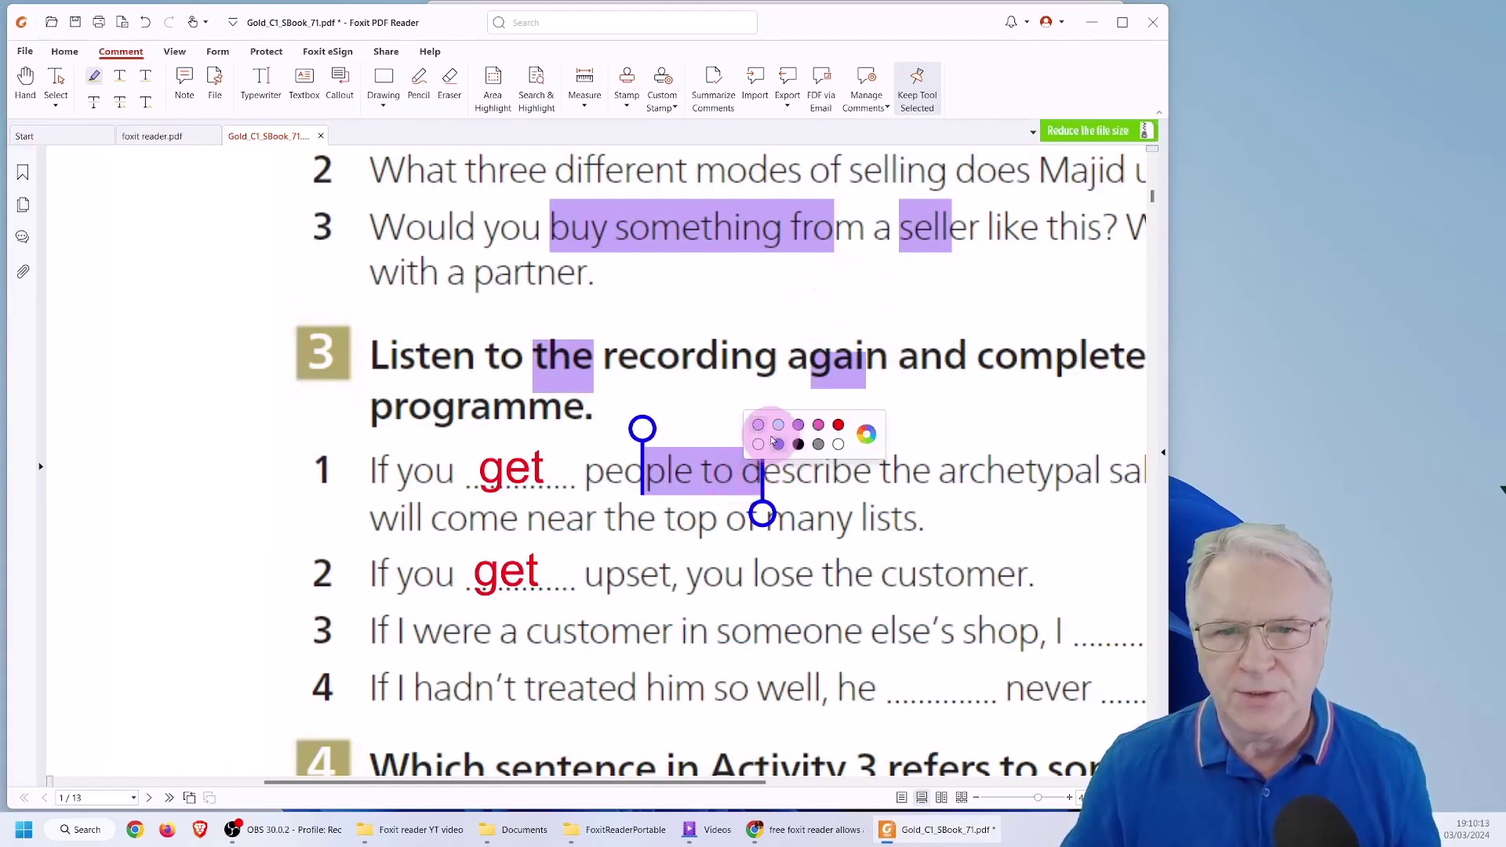
pyautogui.click(778, 425)
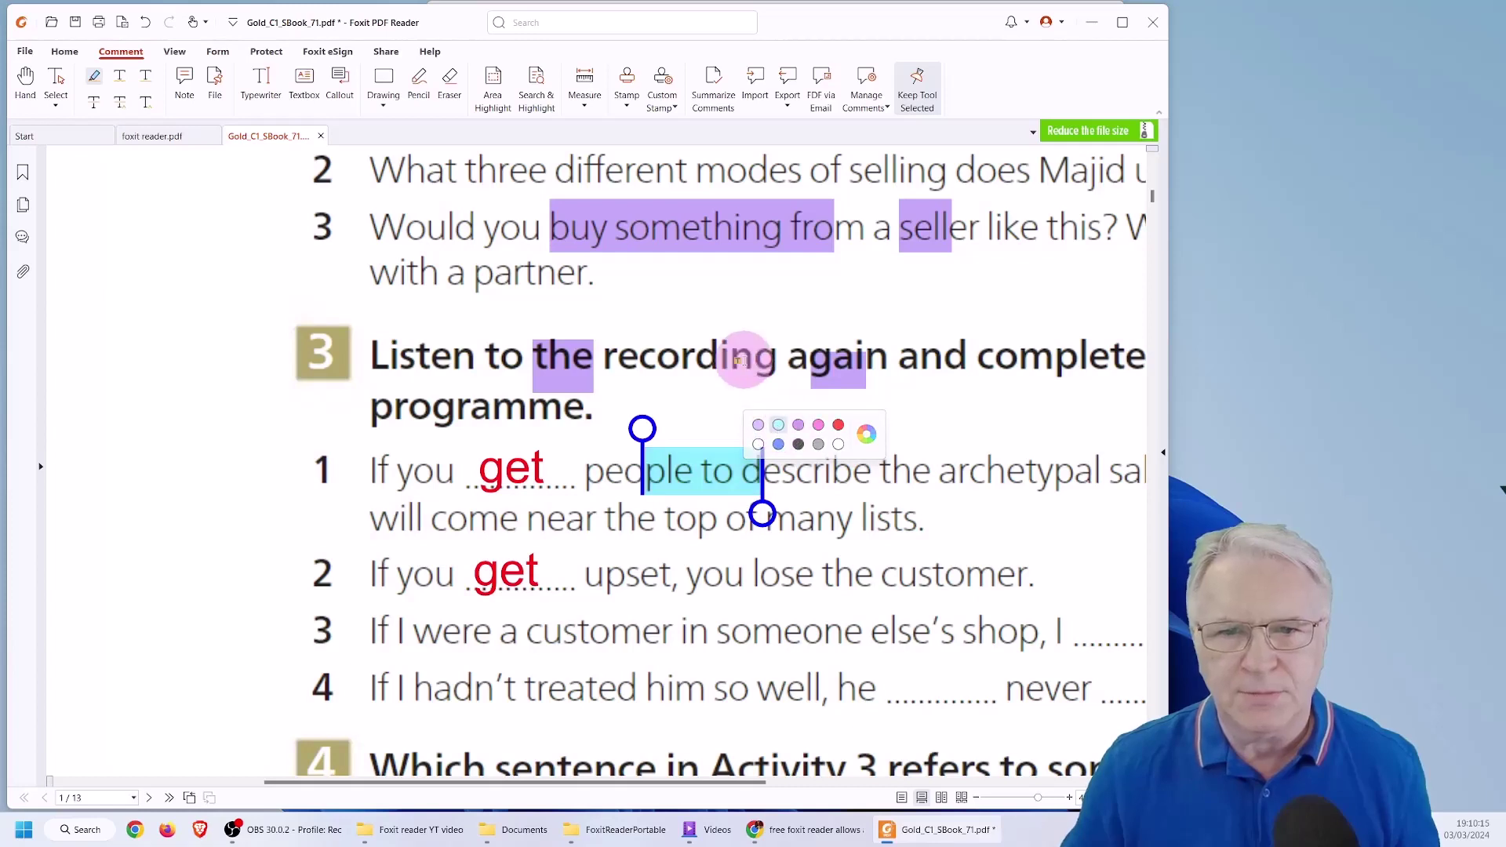
pyautogui.click(724, 361)
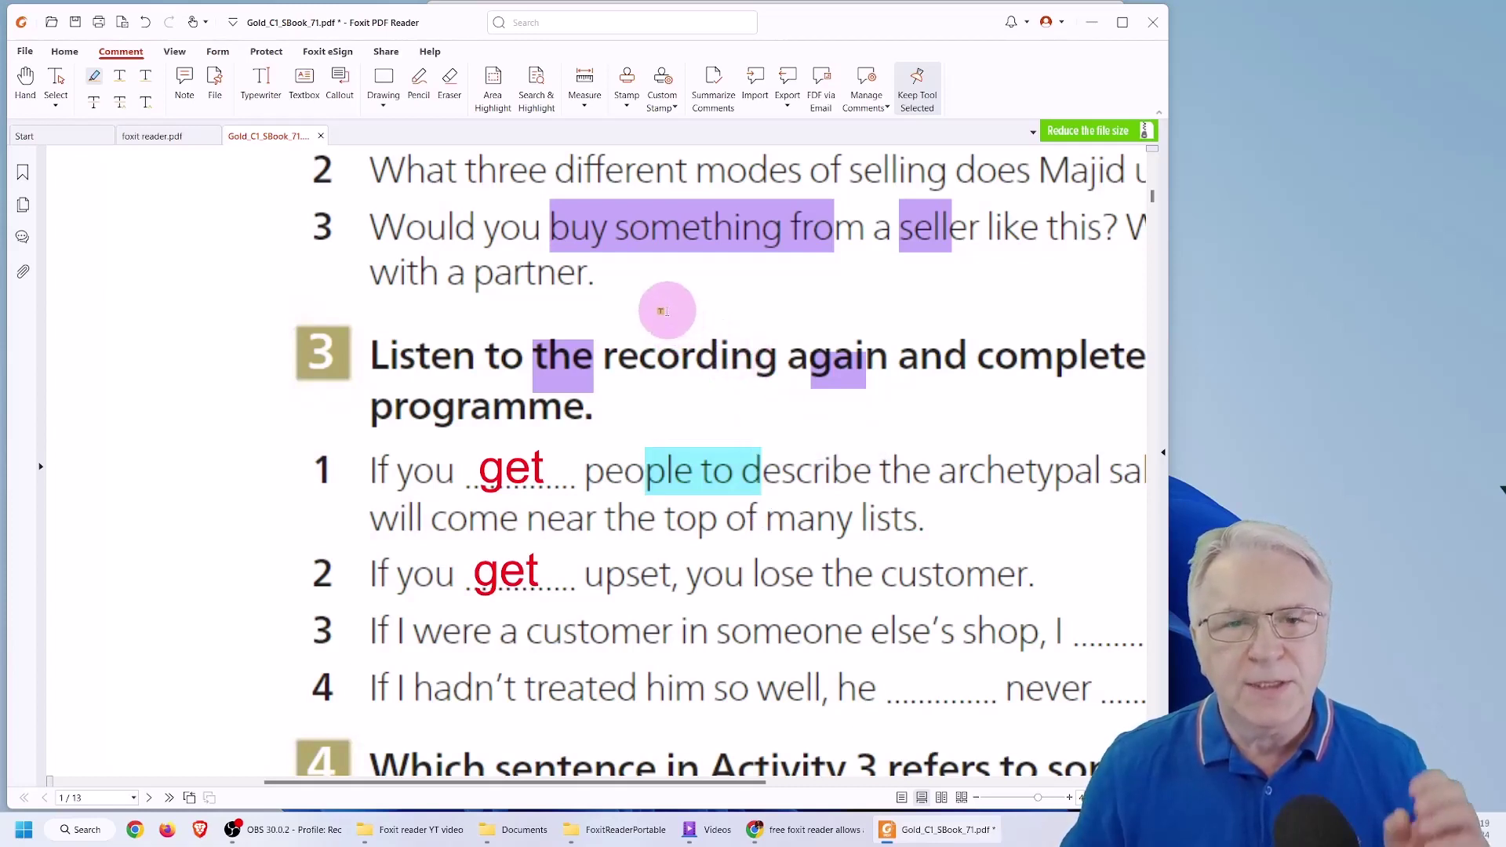
# Draw an Area Highlight over the sentence numbers 1 to 4 of exercise 3 and recolour it light purple
pyautogui.click(492, 81)
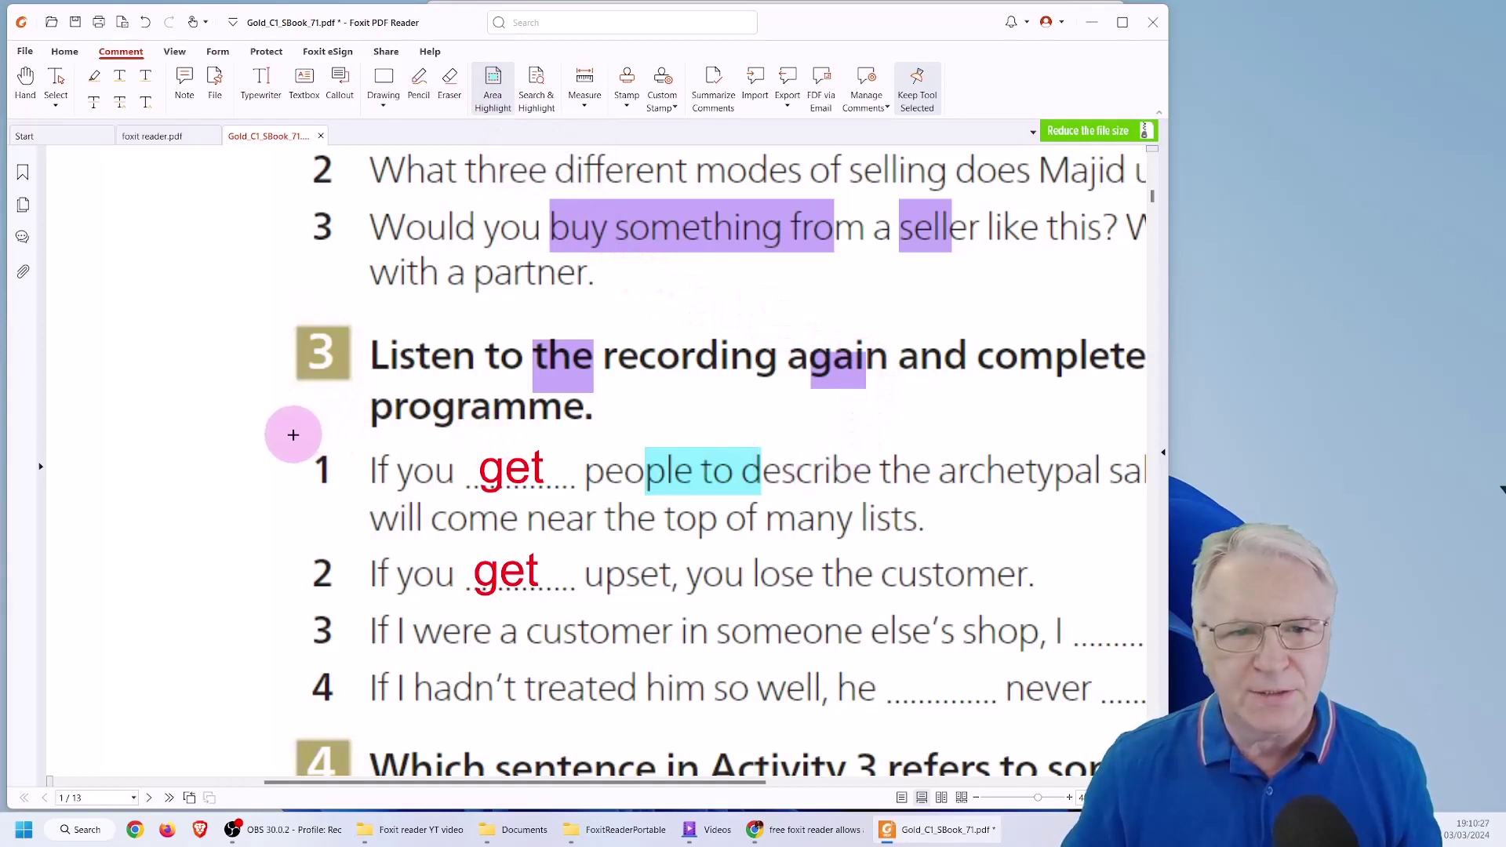
pyautogui.moveTo(292, 435); pyautogui.dragTo(353, 722)
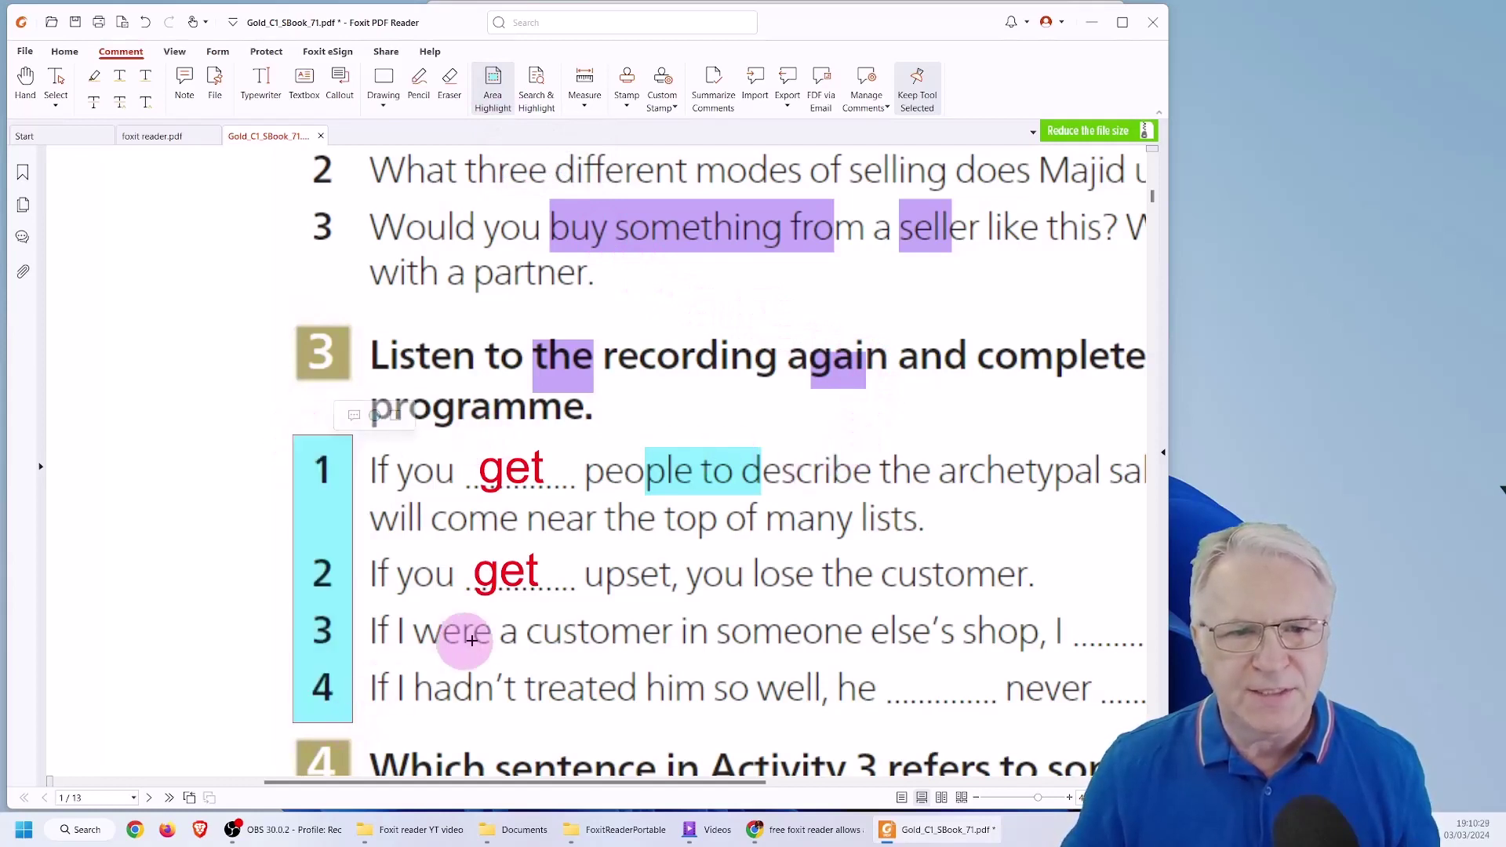
pyautogui.click(333, 524)
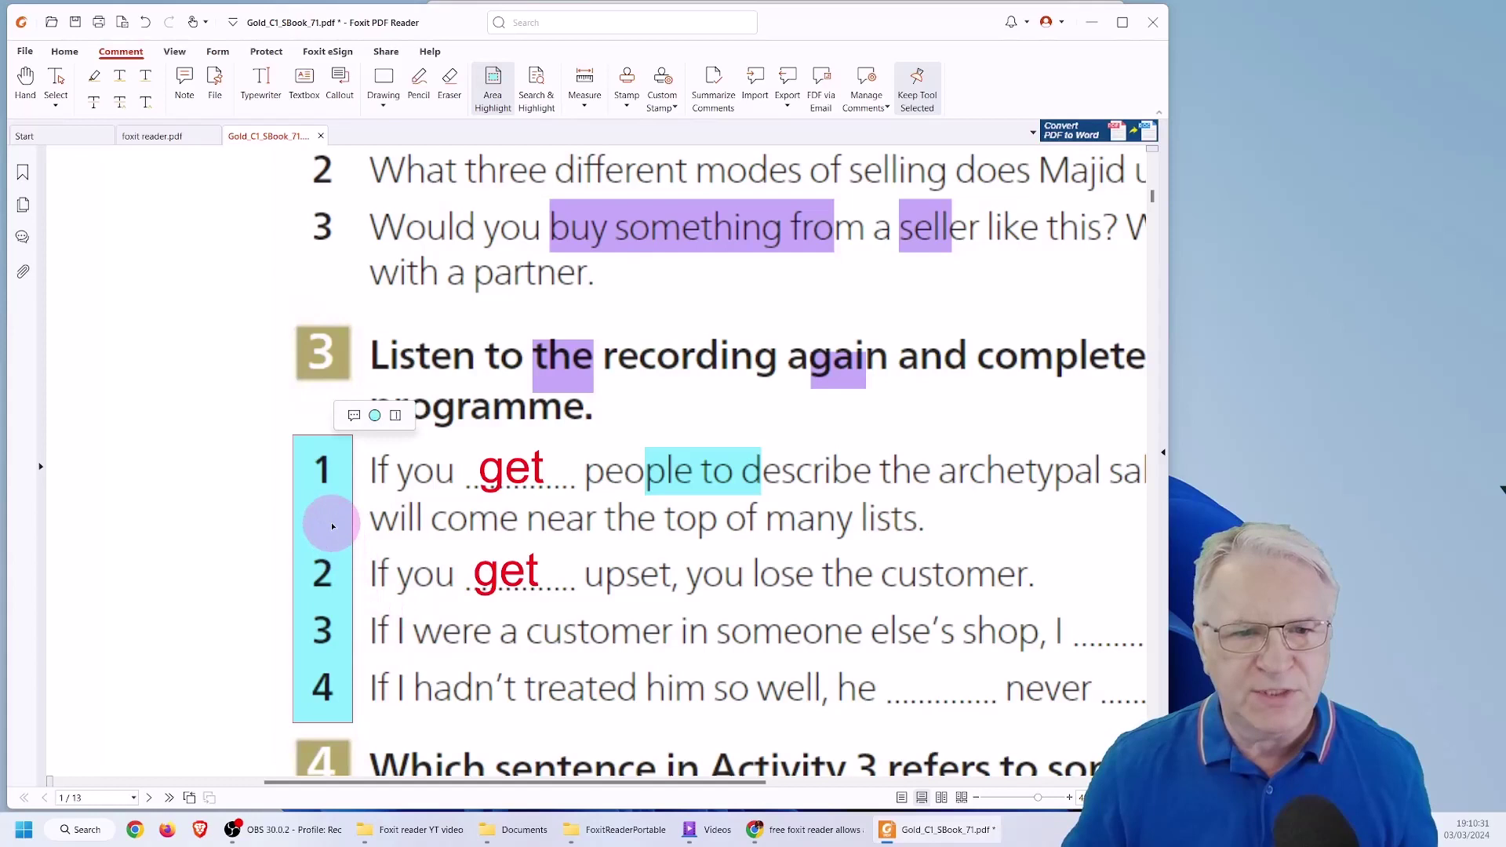
pyautogui.click(374, 415)
pyautogui.click(349, 396)
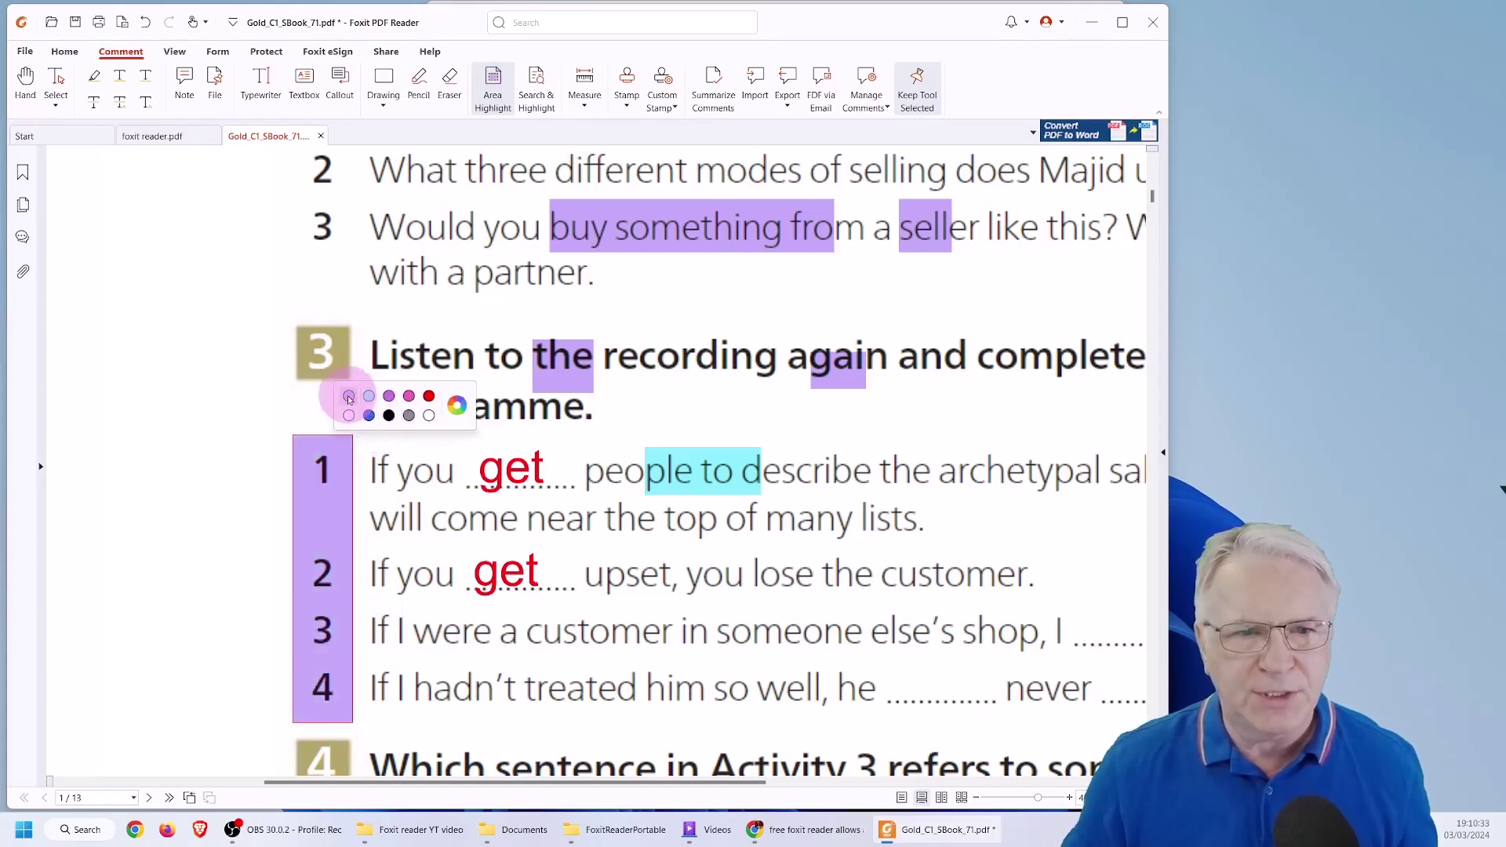
# Set the area highlight over numbers 1 to 4 to the custom yellow #EDE43F and leave the Area Highlight tool
pyautogui.click(456, 405)
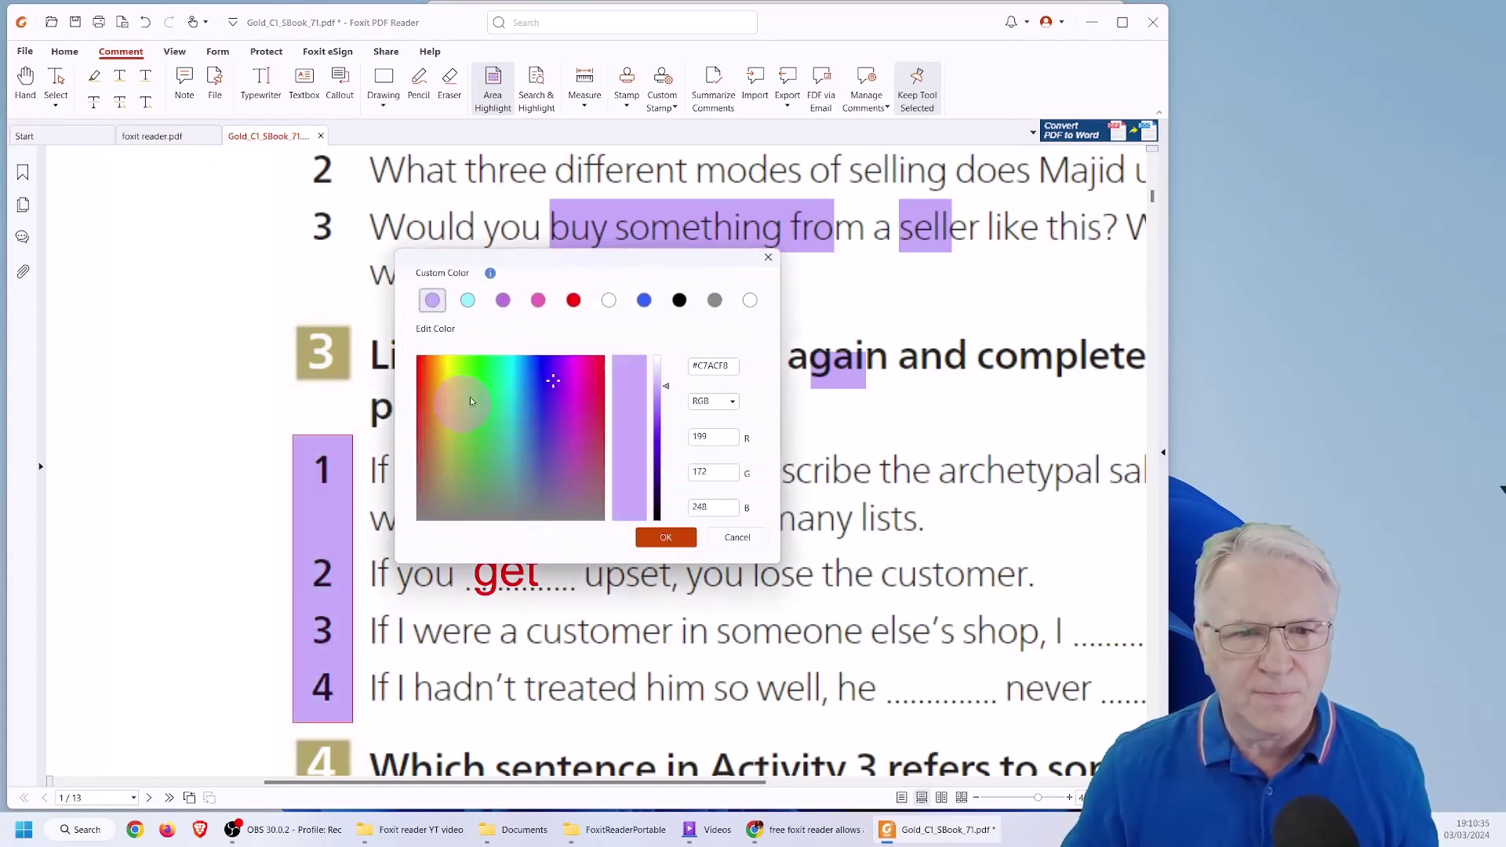
pyautogui.click(448, 370)
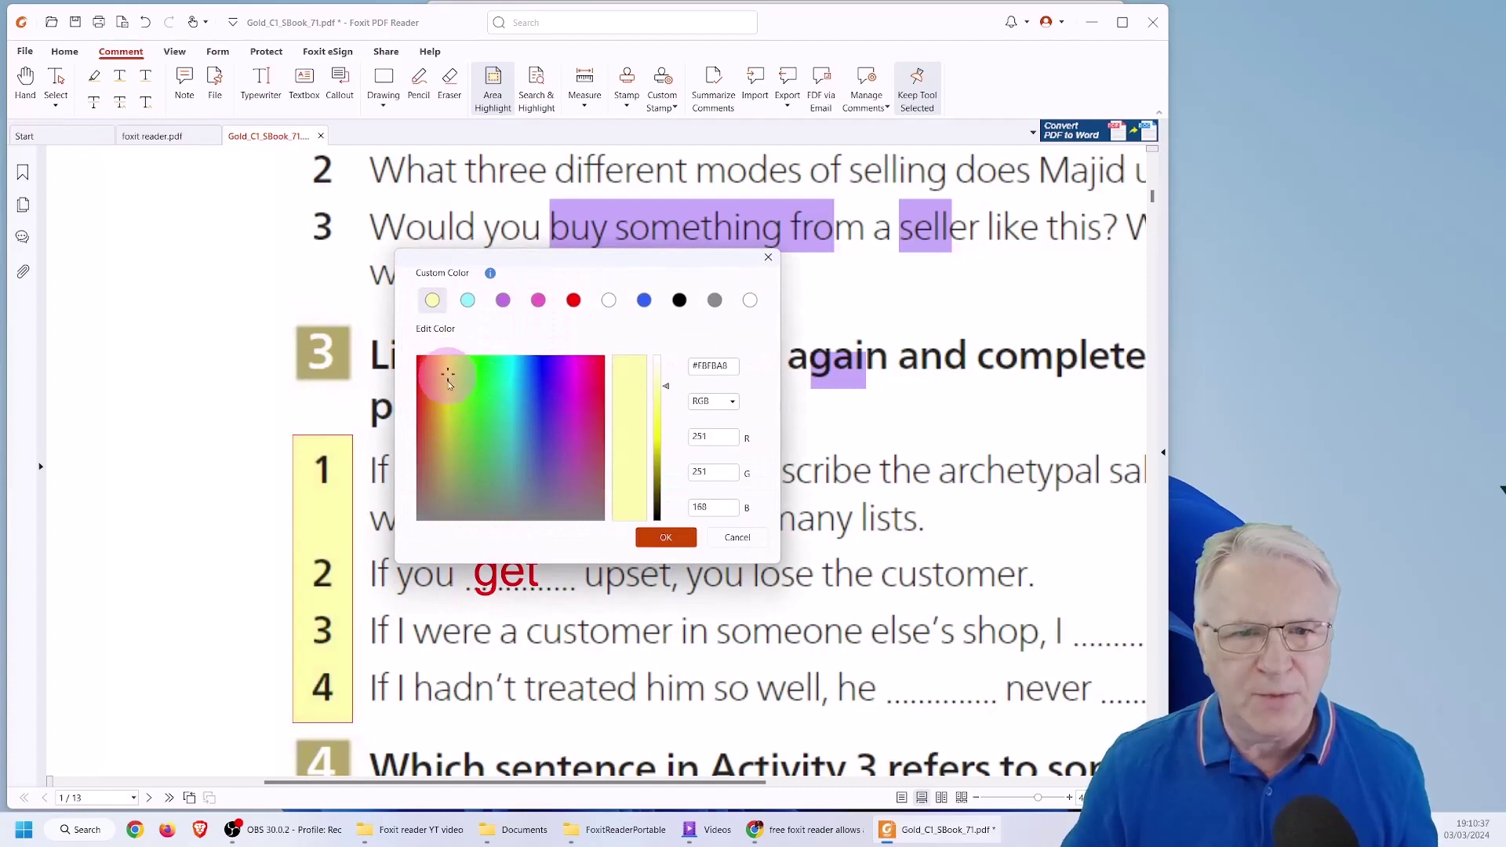
pyautogui.moveTo(664, 386); pyautogui.dragTo(665, 428)
pyautogui.click(672, 532)
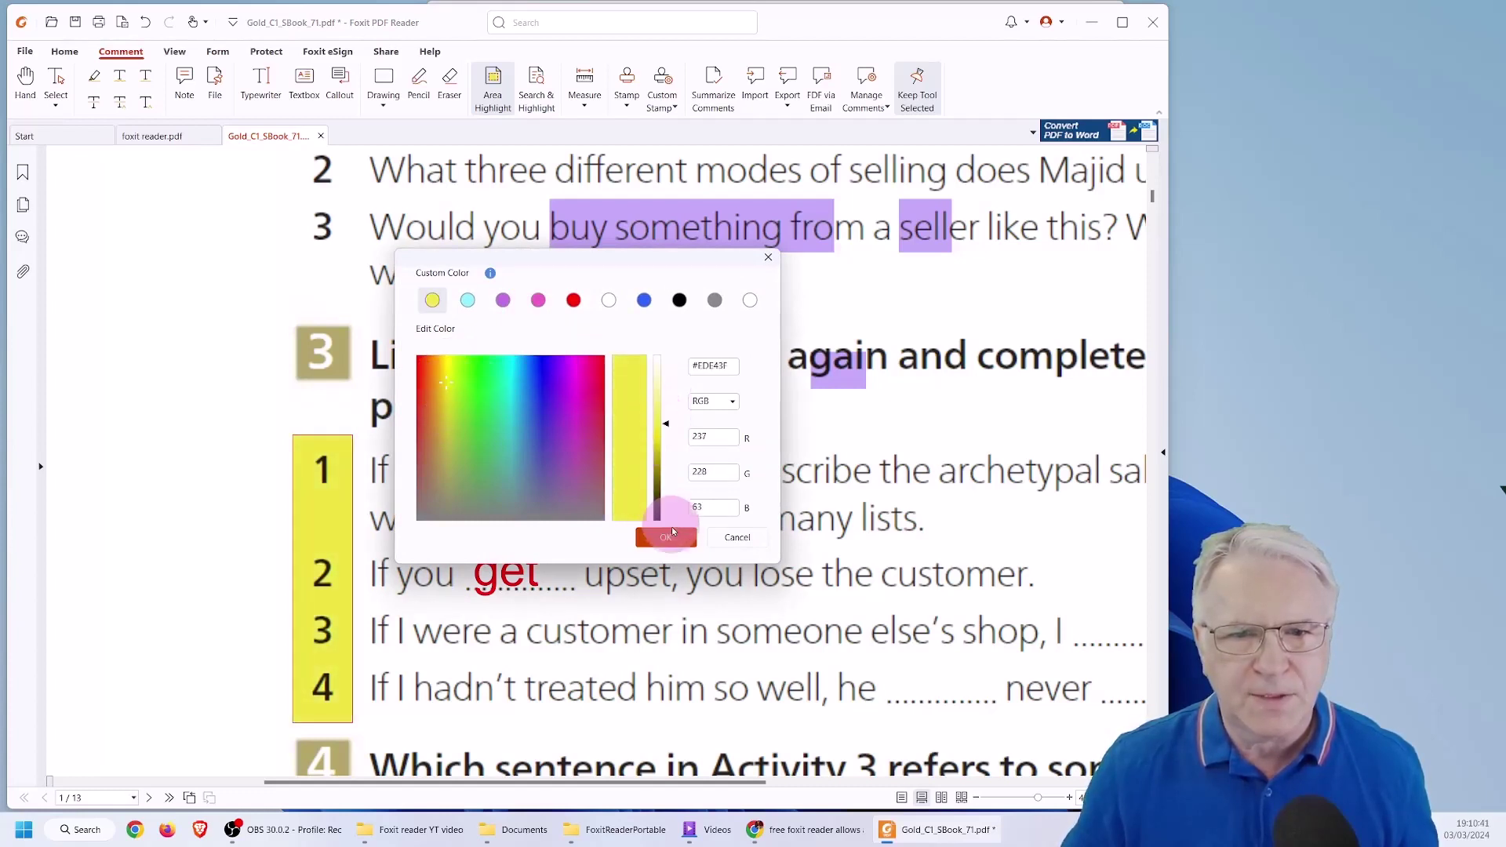
pyautogui.click(346, 473)
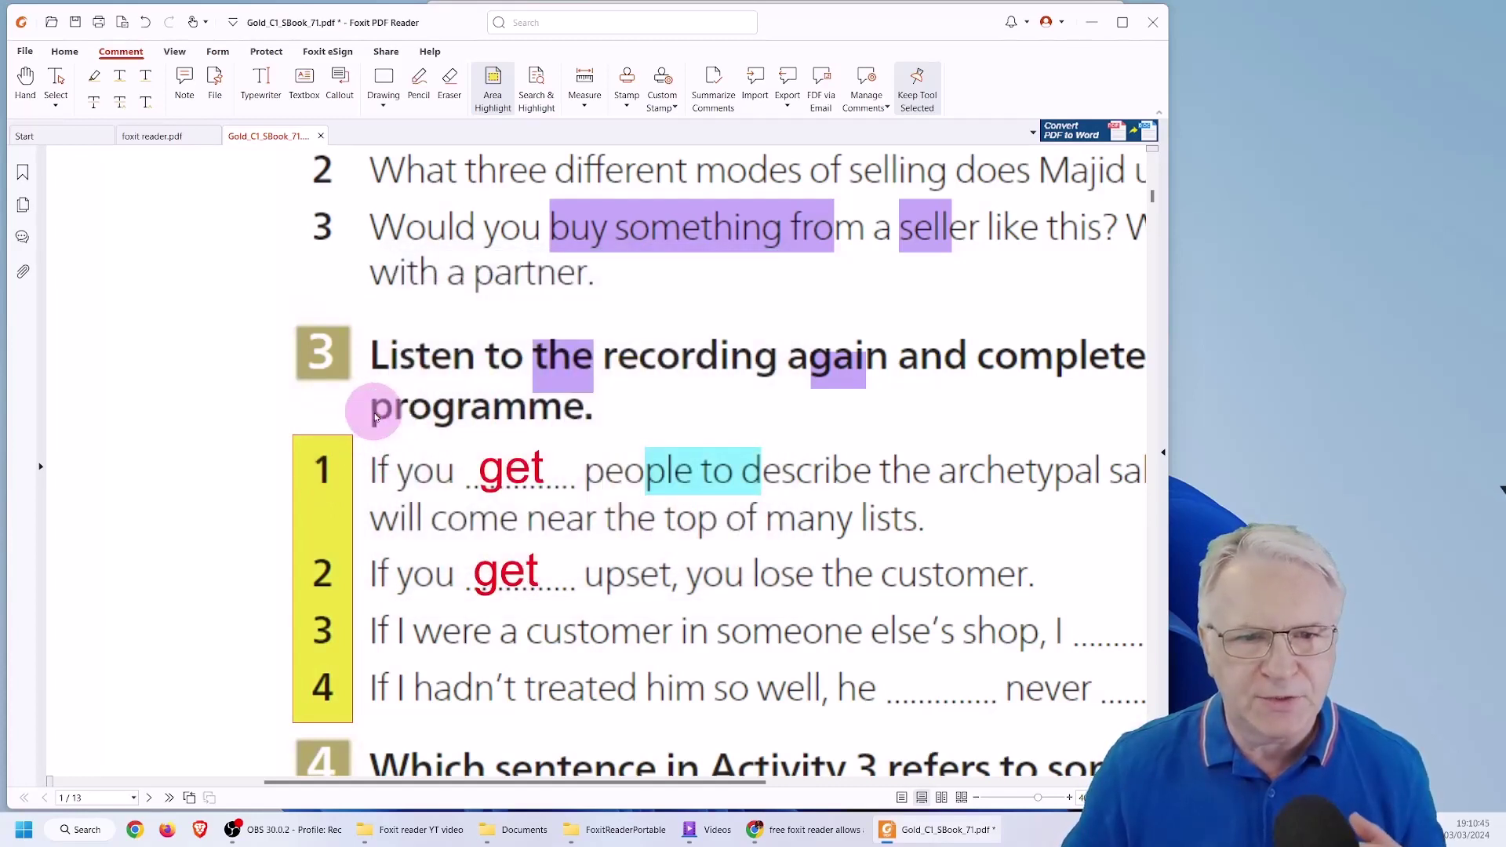
pyautogui.click(374, 417)
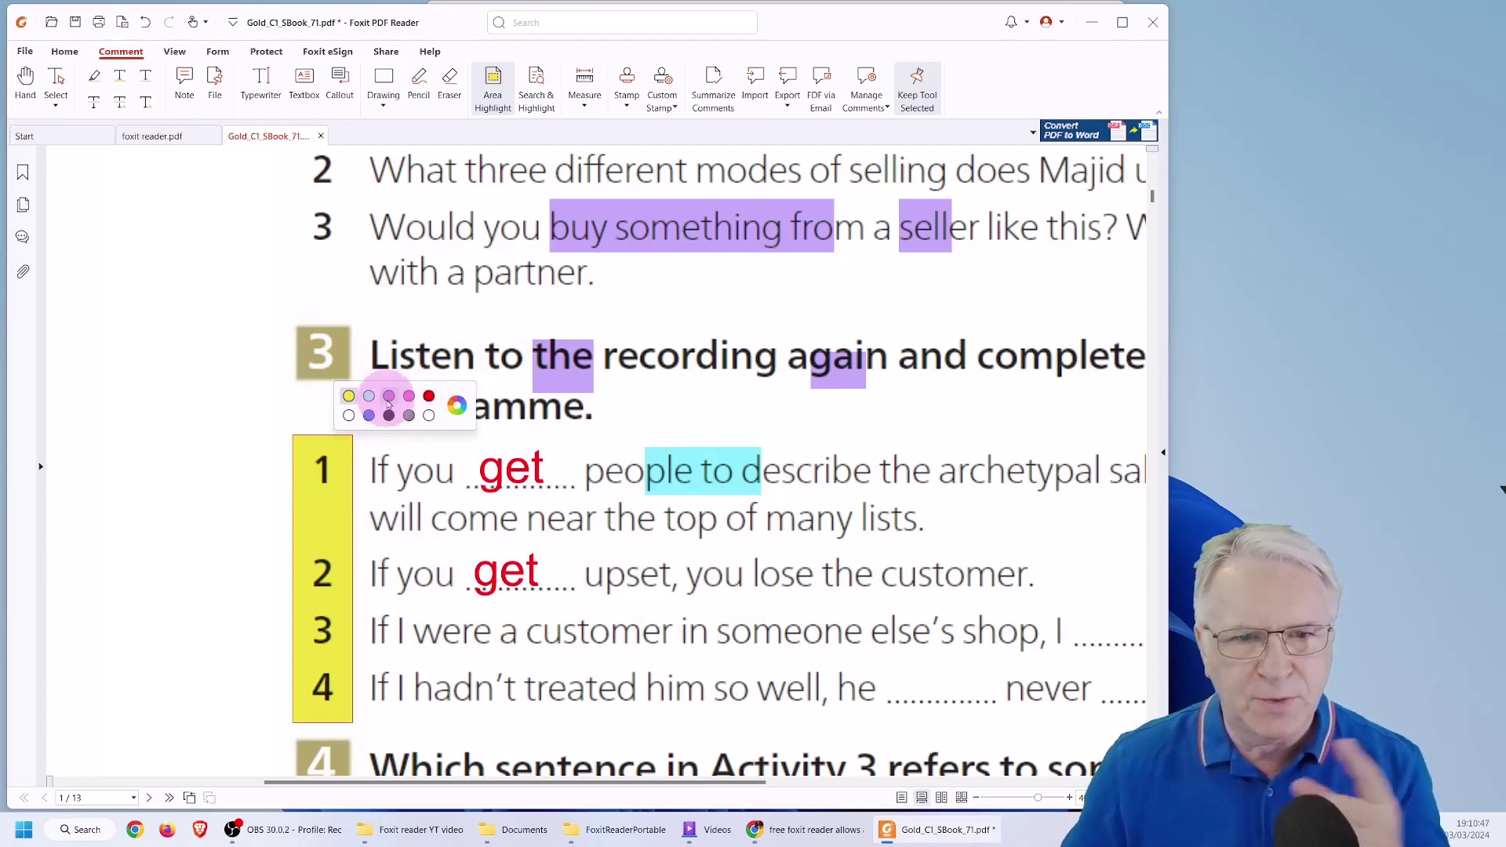
pyautogui.click(402, 470)
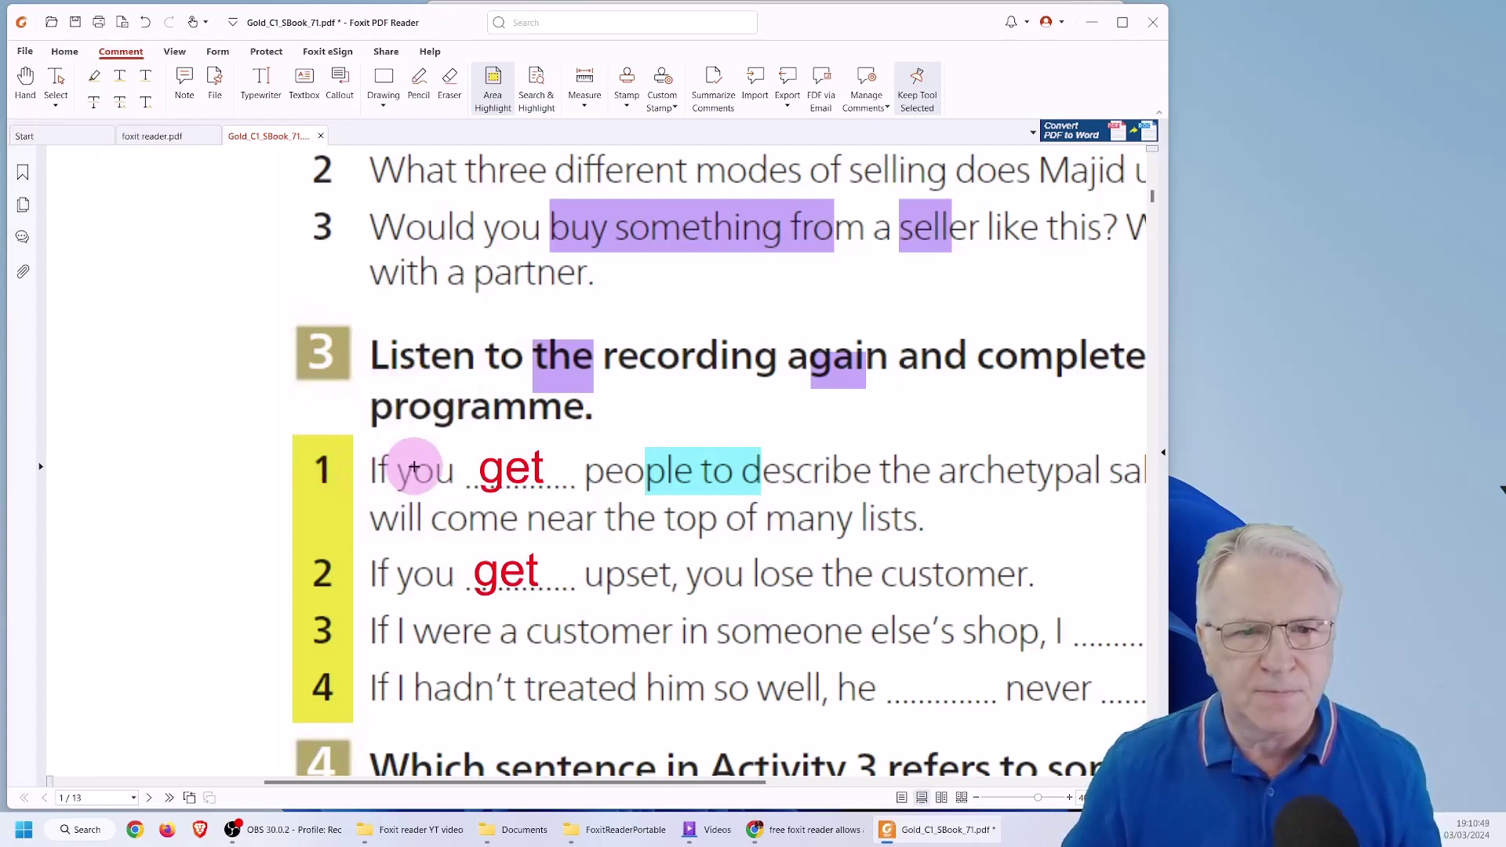
pyautogui.click(494, 101)
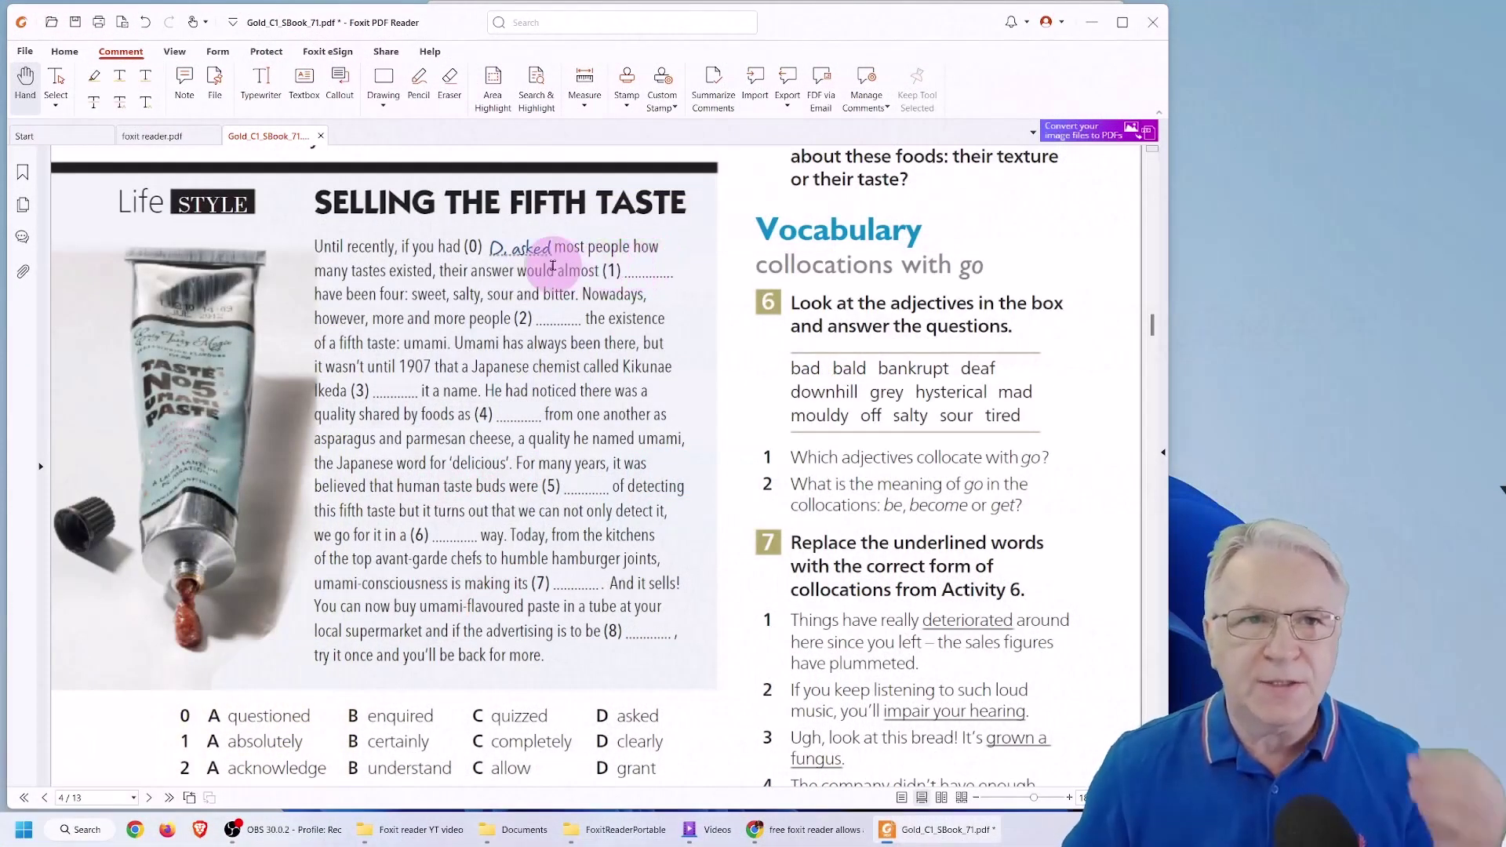
# Split the document view vertically at the "Selling the Fifth Taste" article on page 4
pyautogui.click(174, 52)
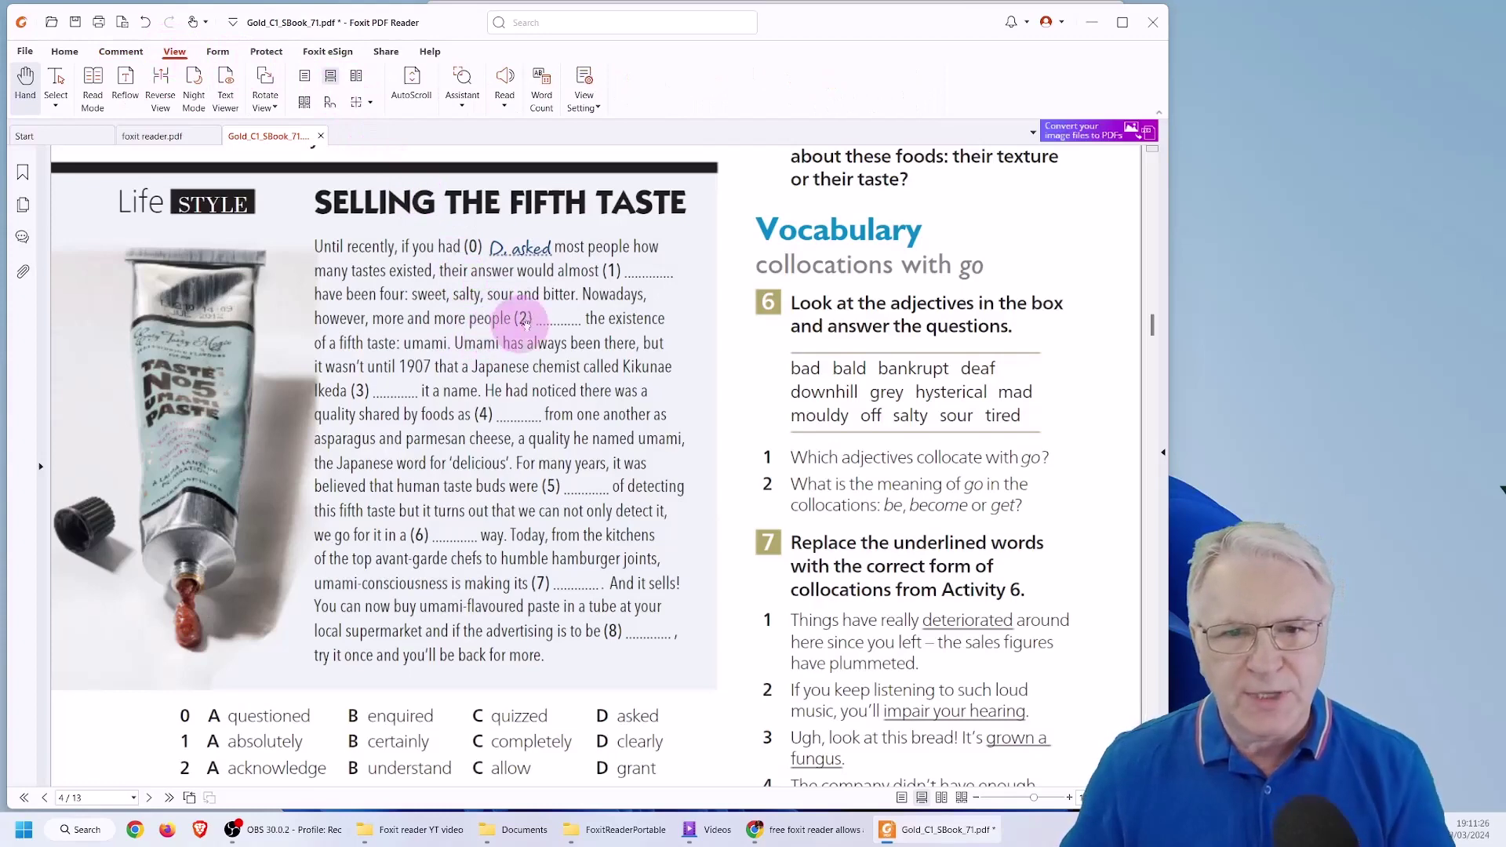
pyautogui.scroll(-3, 486, 447)
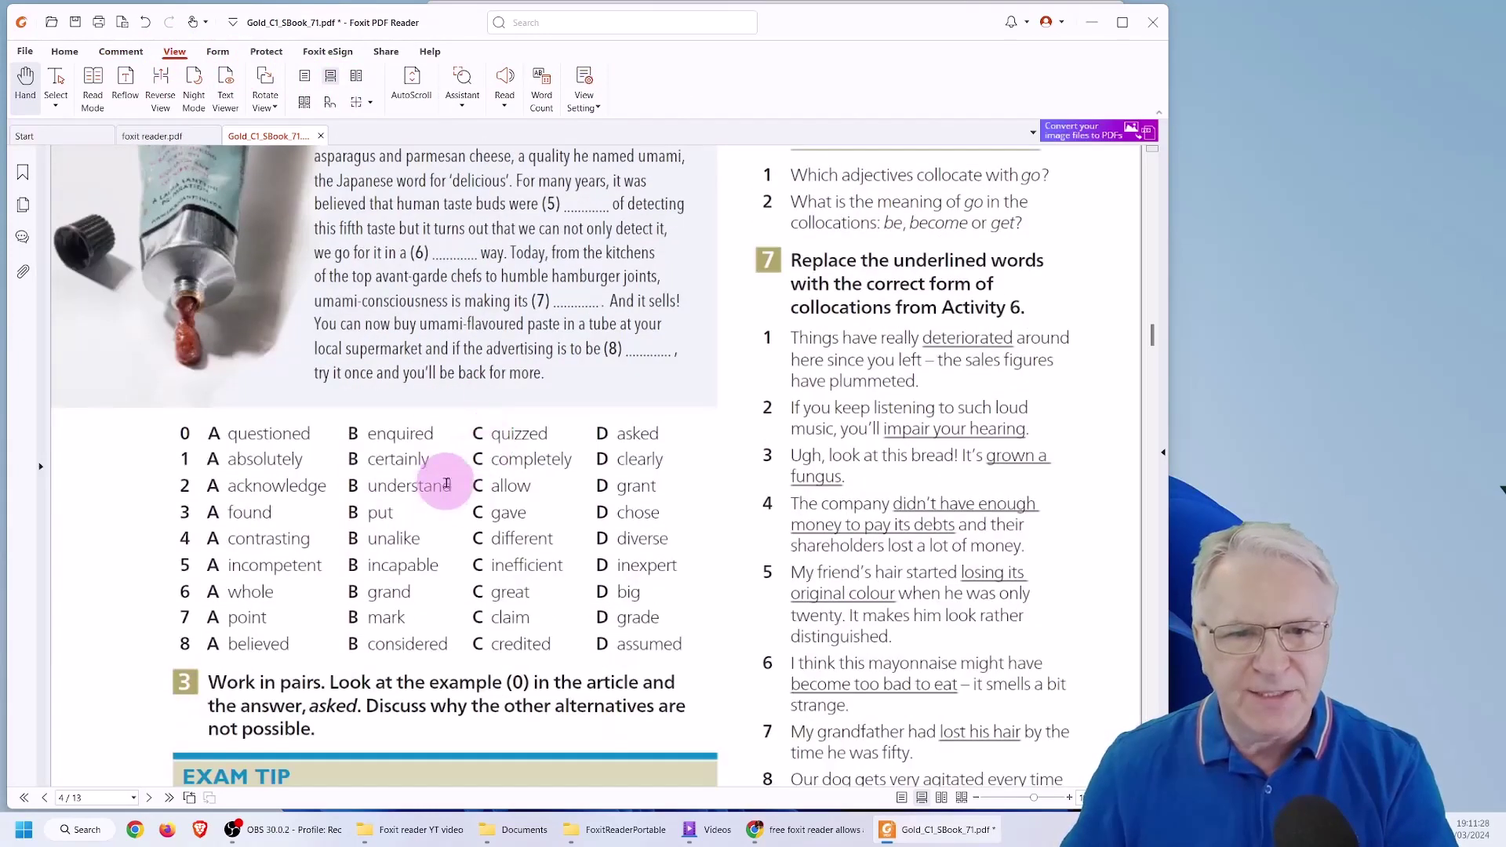
pyautogui.scroll(1, 479, 361)
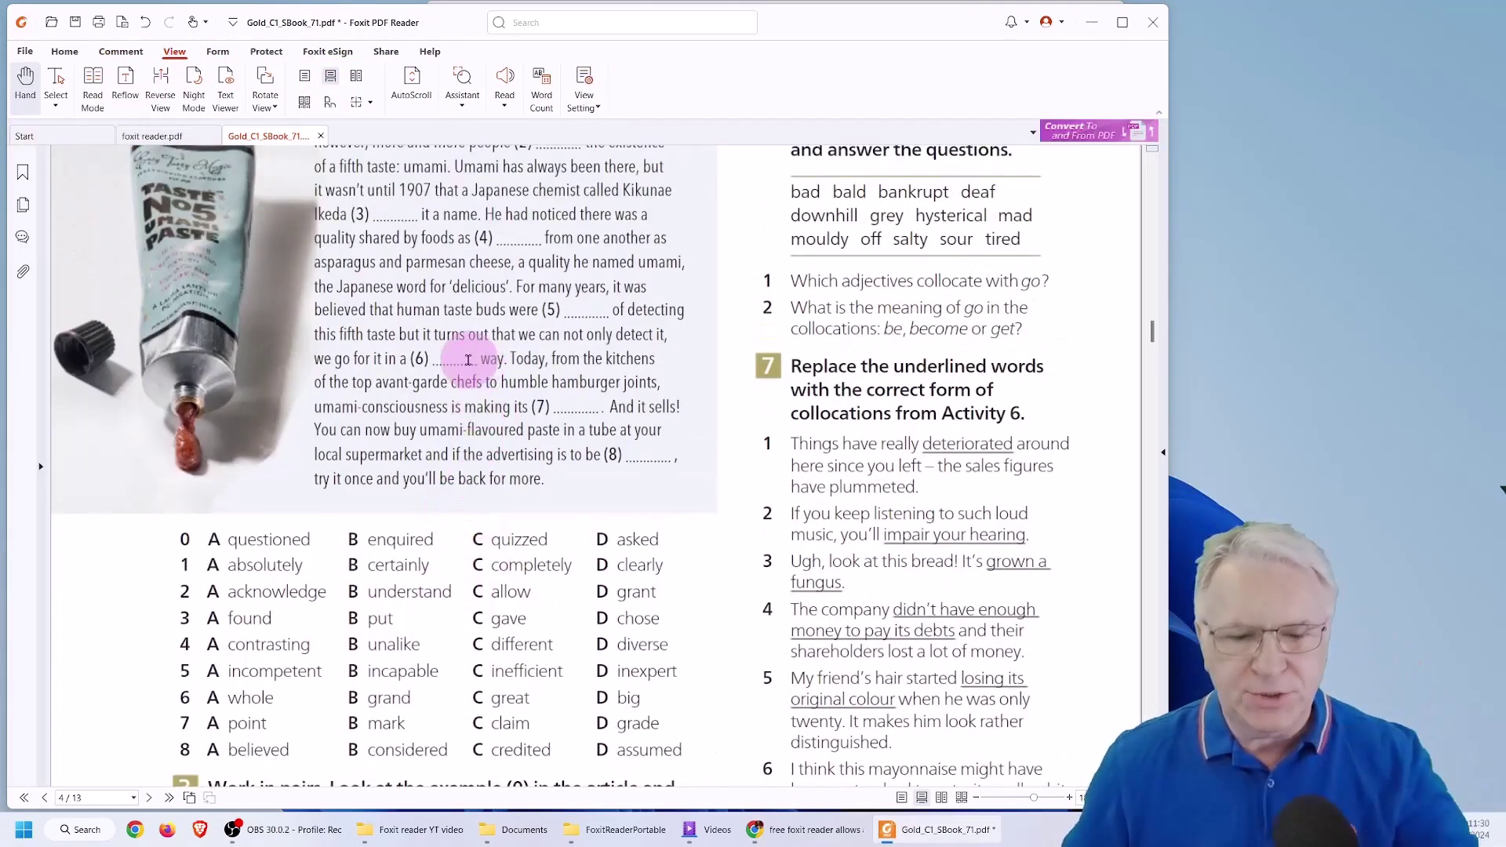
pyautogui.scroll(-1, 469, 352)
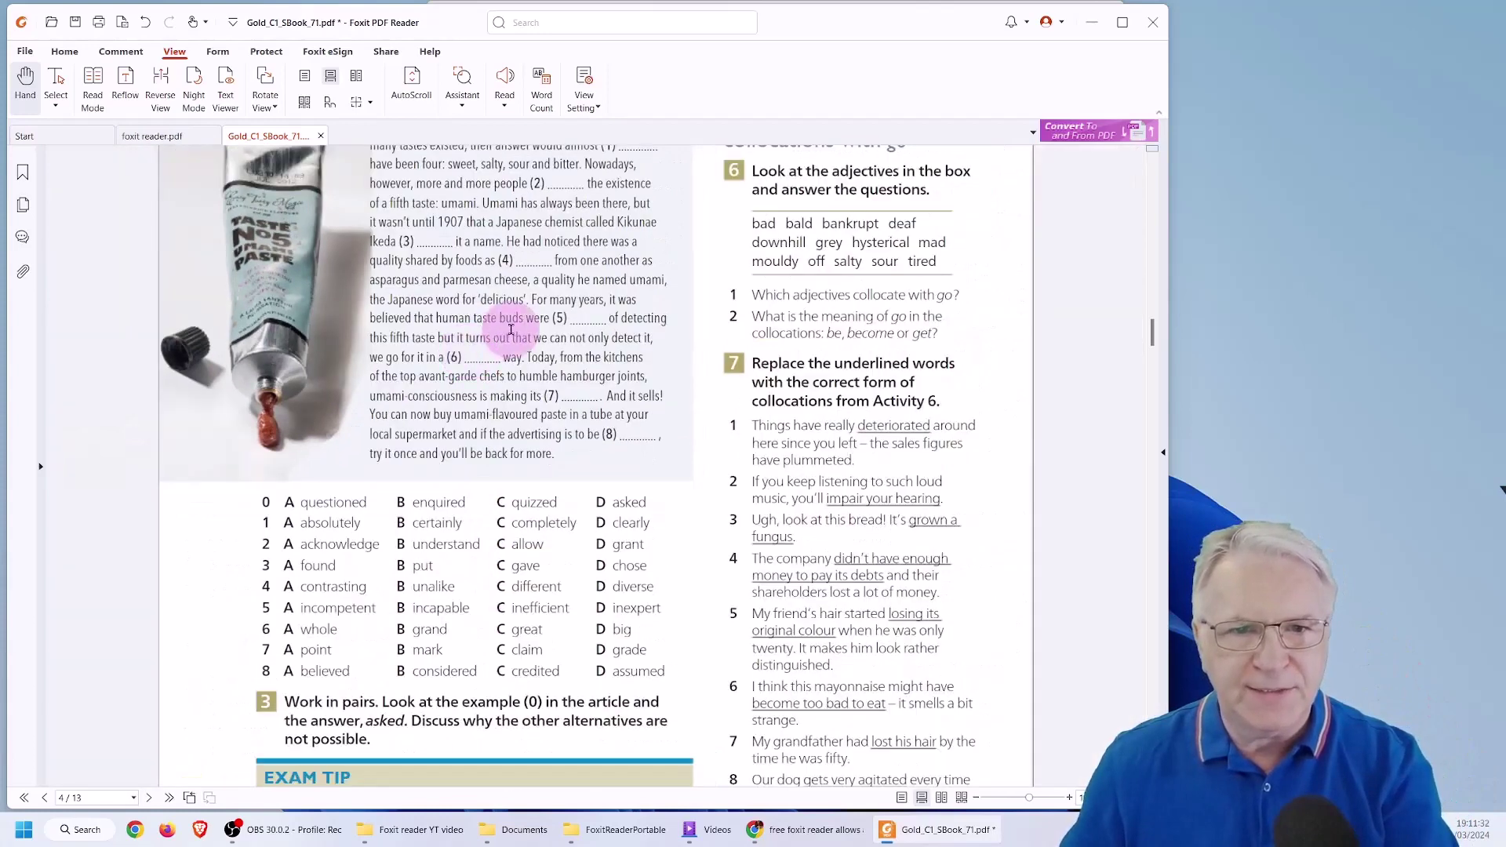
pyautogui.moveTo(511, 337); pyautogui.dragTo(509, 366)
pyautogui.click(564, 296)
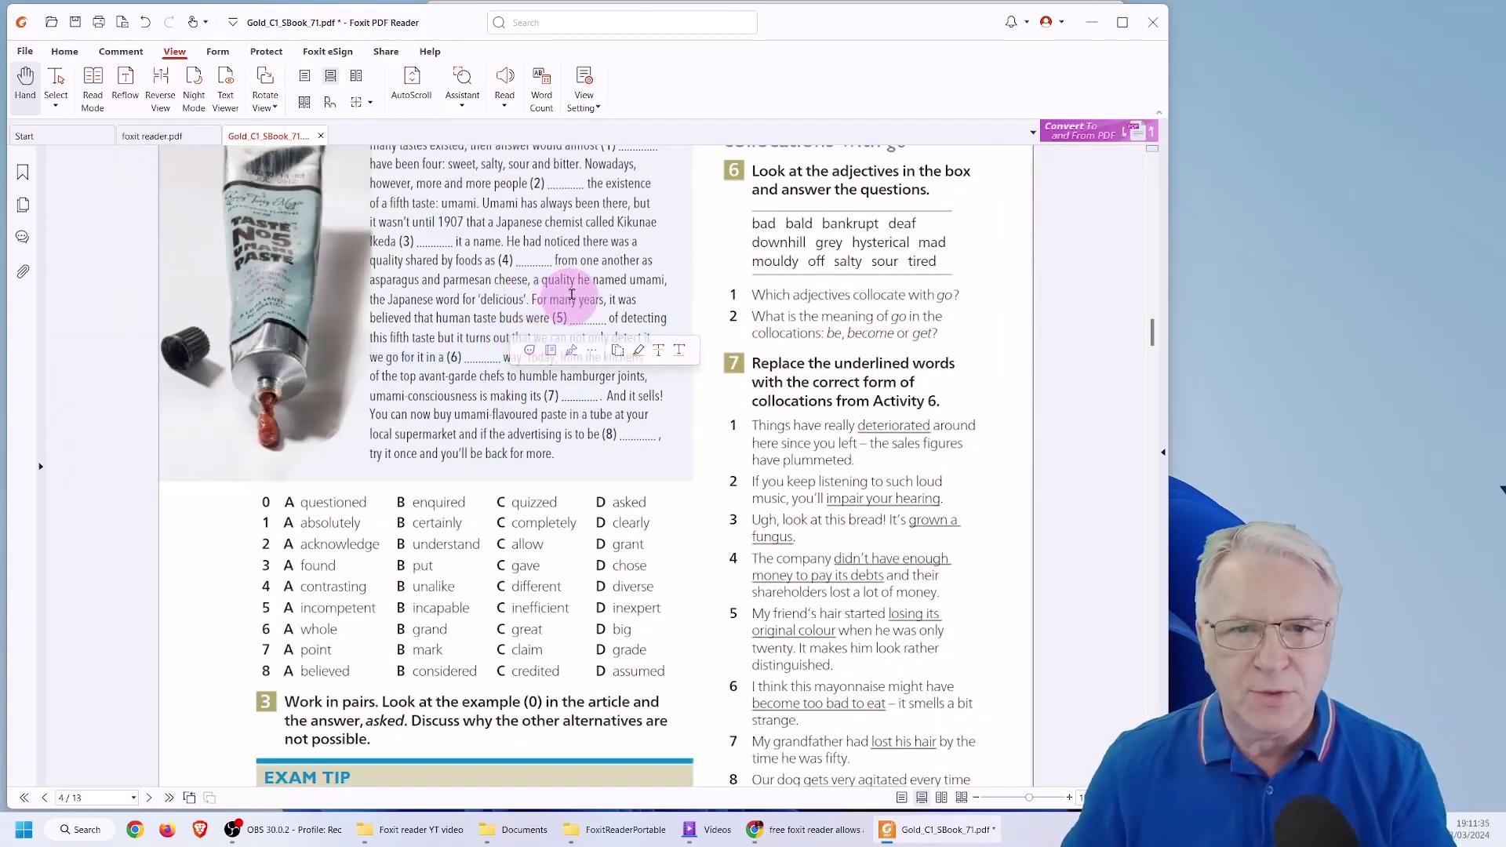
pyautogui.scroll(1, 577, 278)
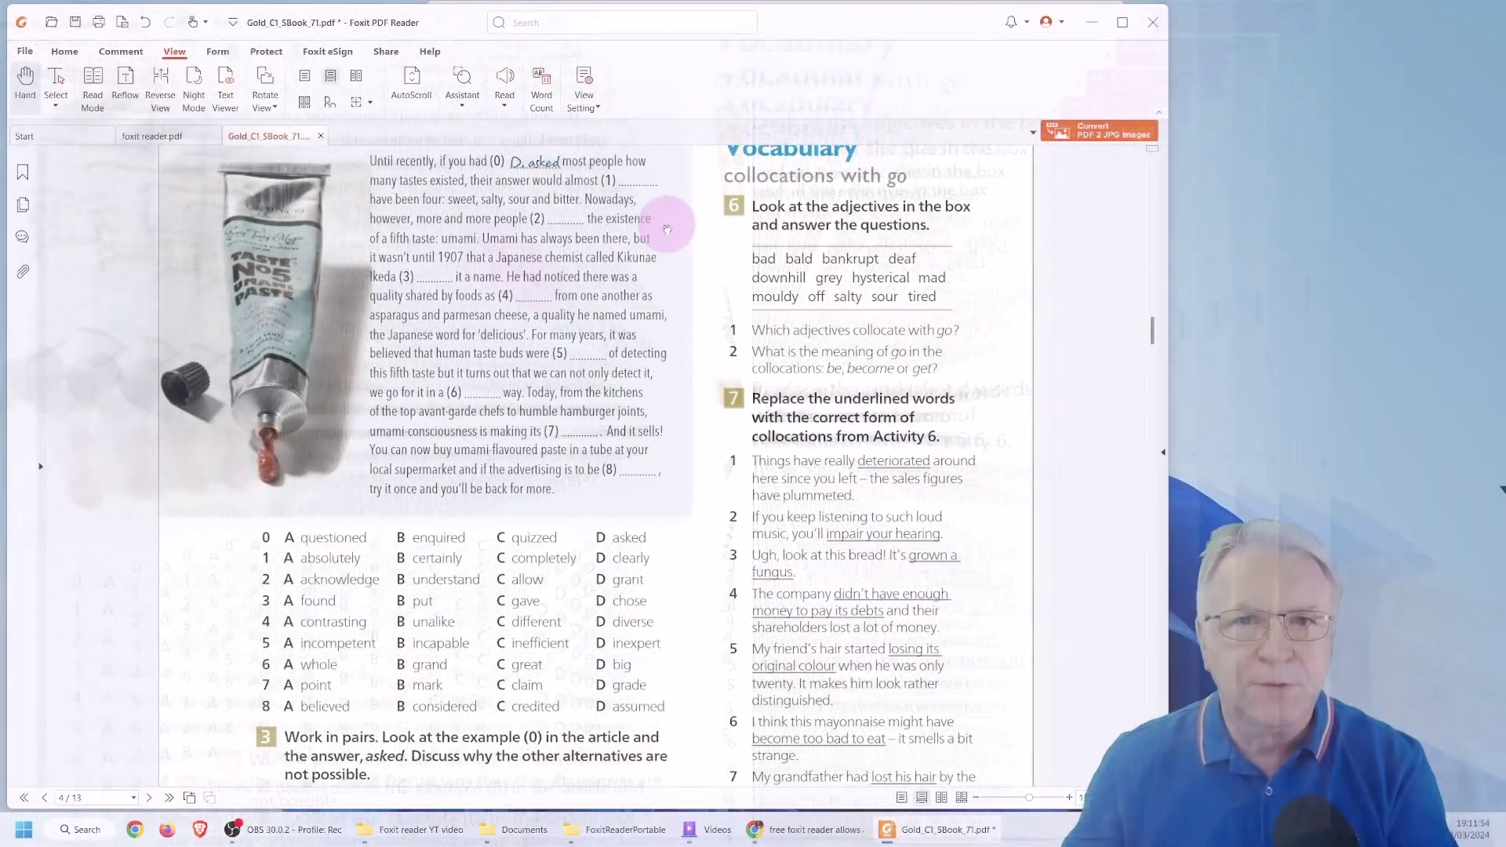
pyautogui.click(370, 103)
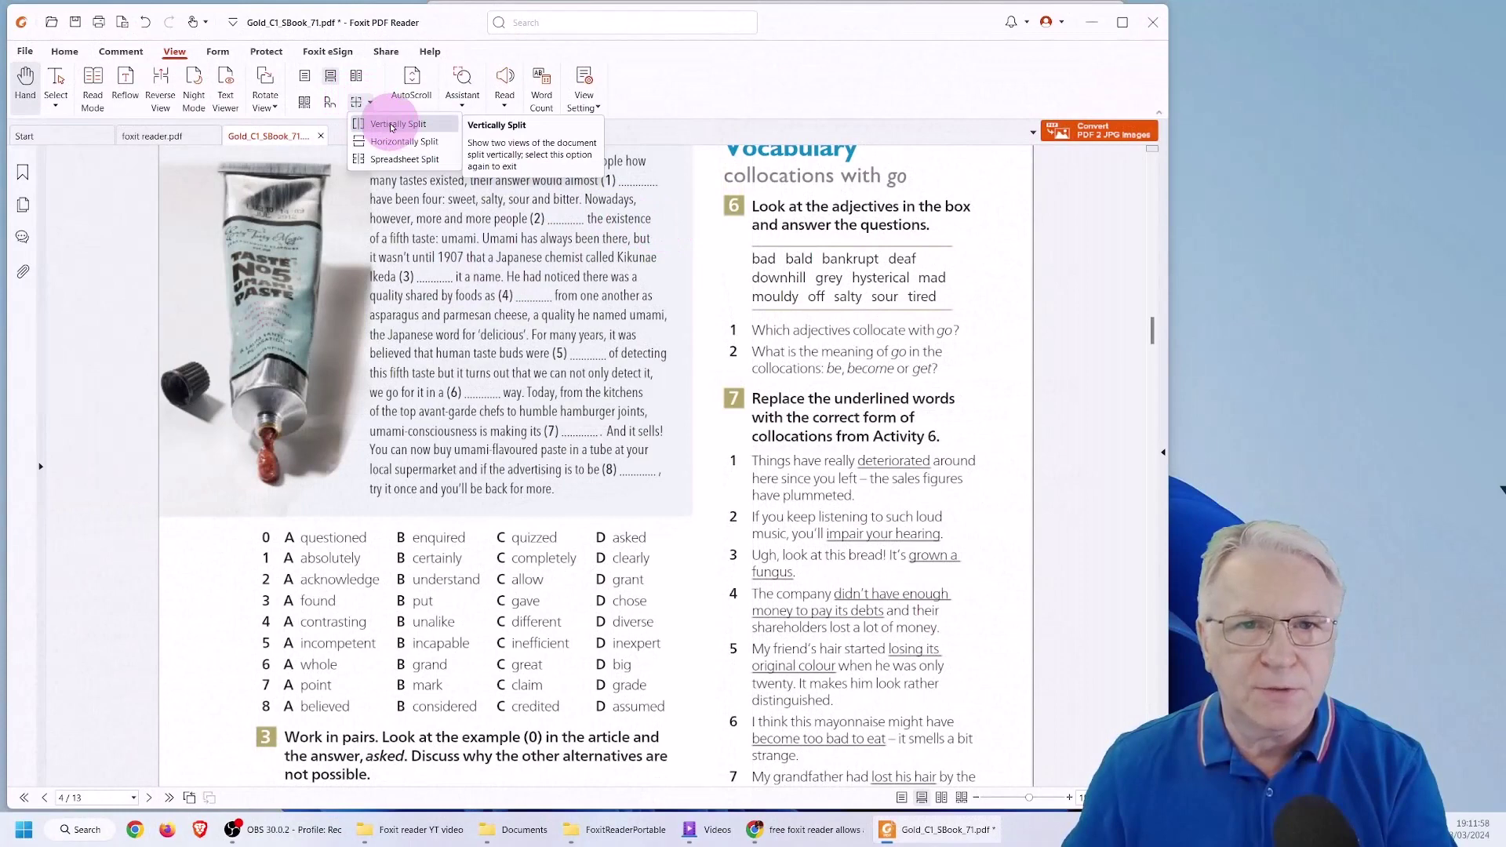
pyautogui.click(393, 127)
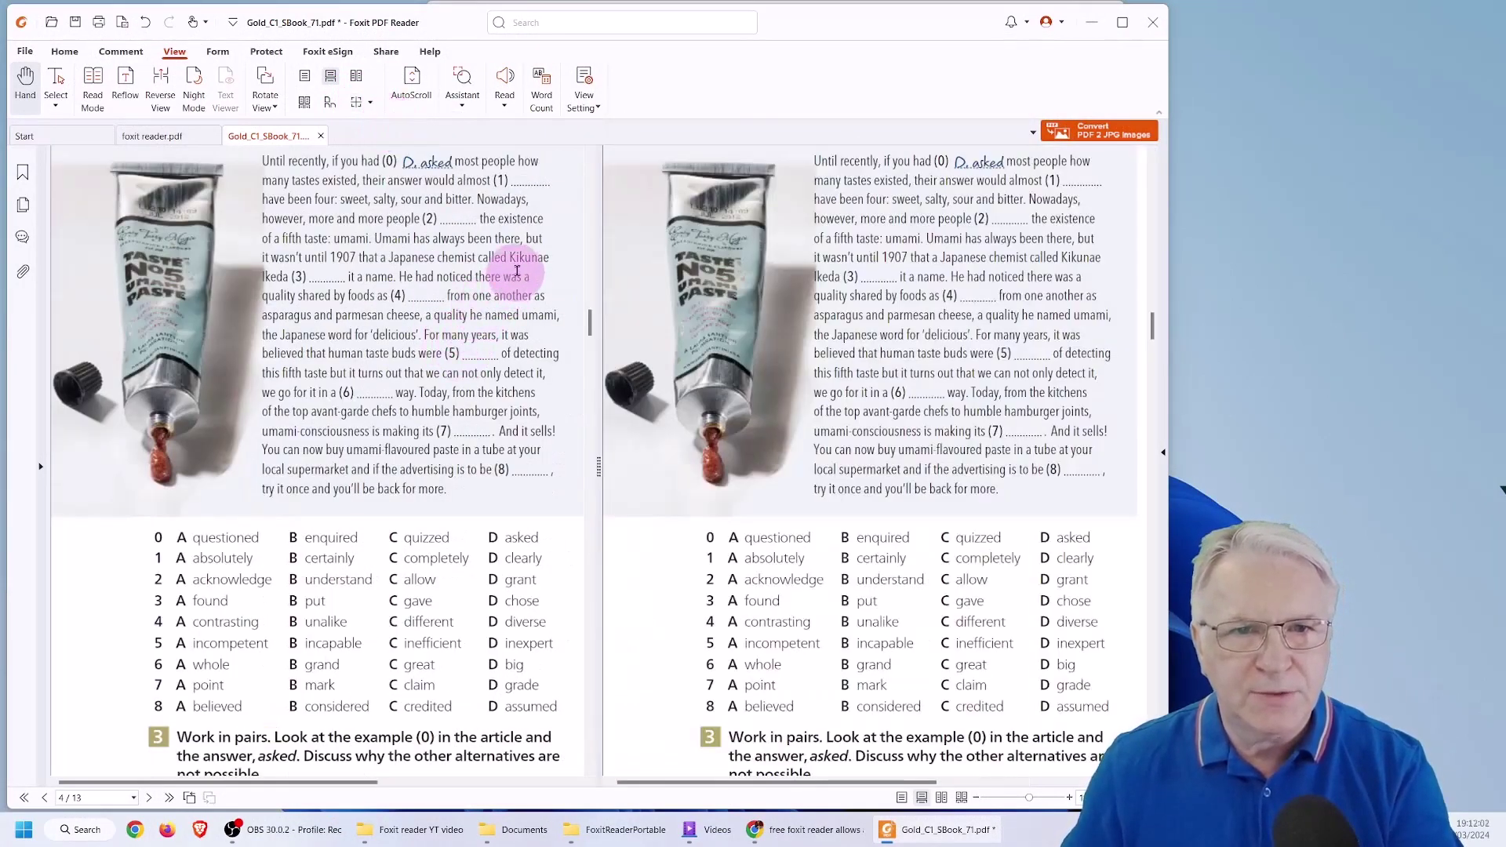
# Fill the first split pane with the gapped text of "Selling the Fifth Taste" using Marquee zoom
pyautogui.keyDown('ctrl'); pyautogui.scroll(2, 524, 263); pyautogui.keyUp('ctrl')
pyautogui.keyDown('ctrl'); pyautogui.scroll(2, 523, 262); pyautogui.keyUp('ctrl')
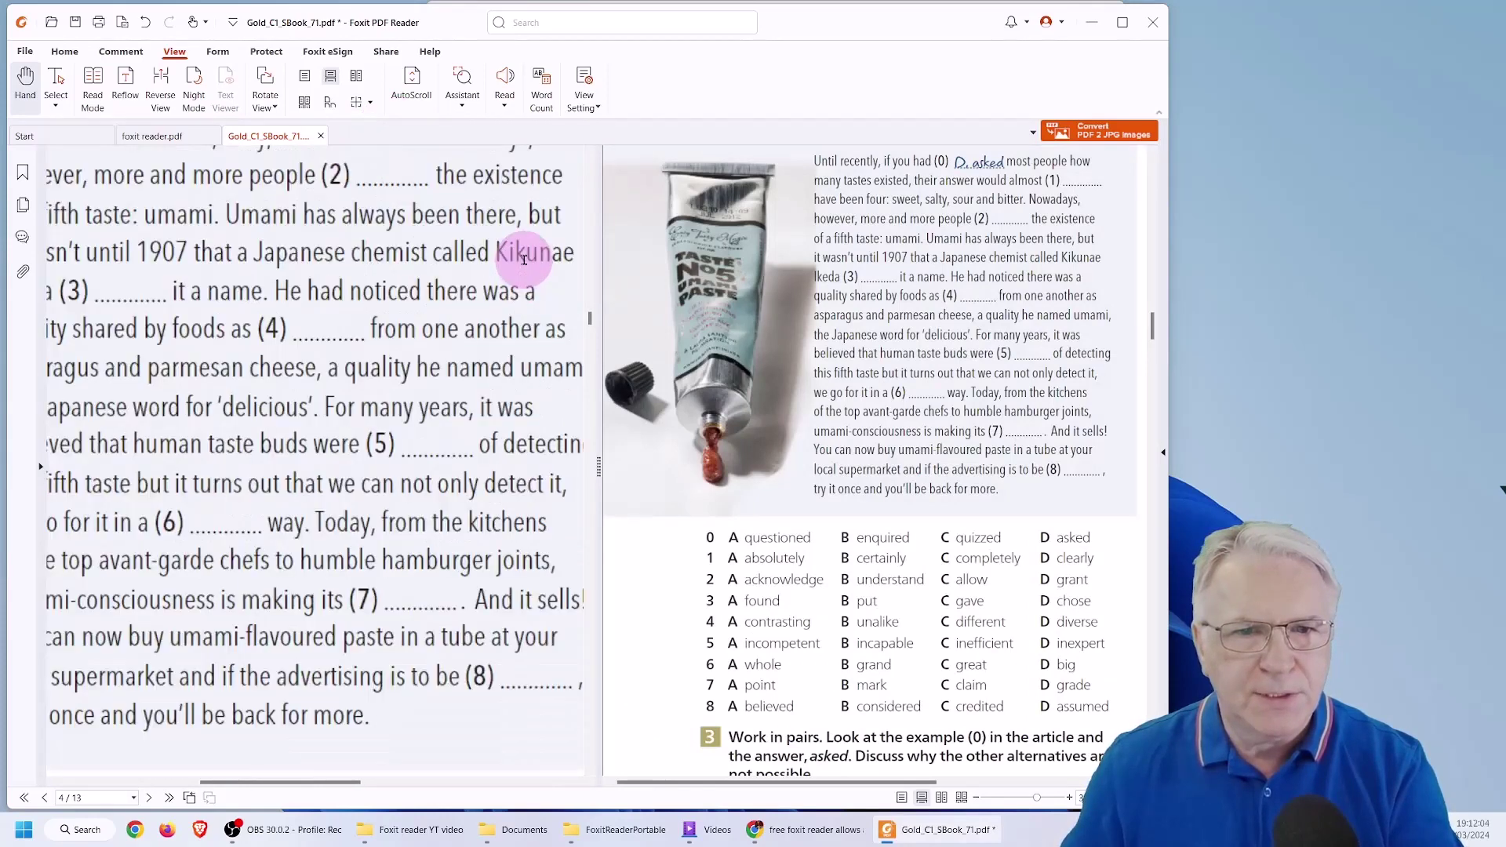
pyautogui.keyDown('ctrl'); pyautogui.scroll(-2, 431, 250); pyautogui.keyUp('ctrl')
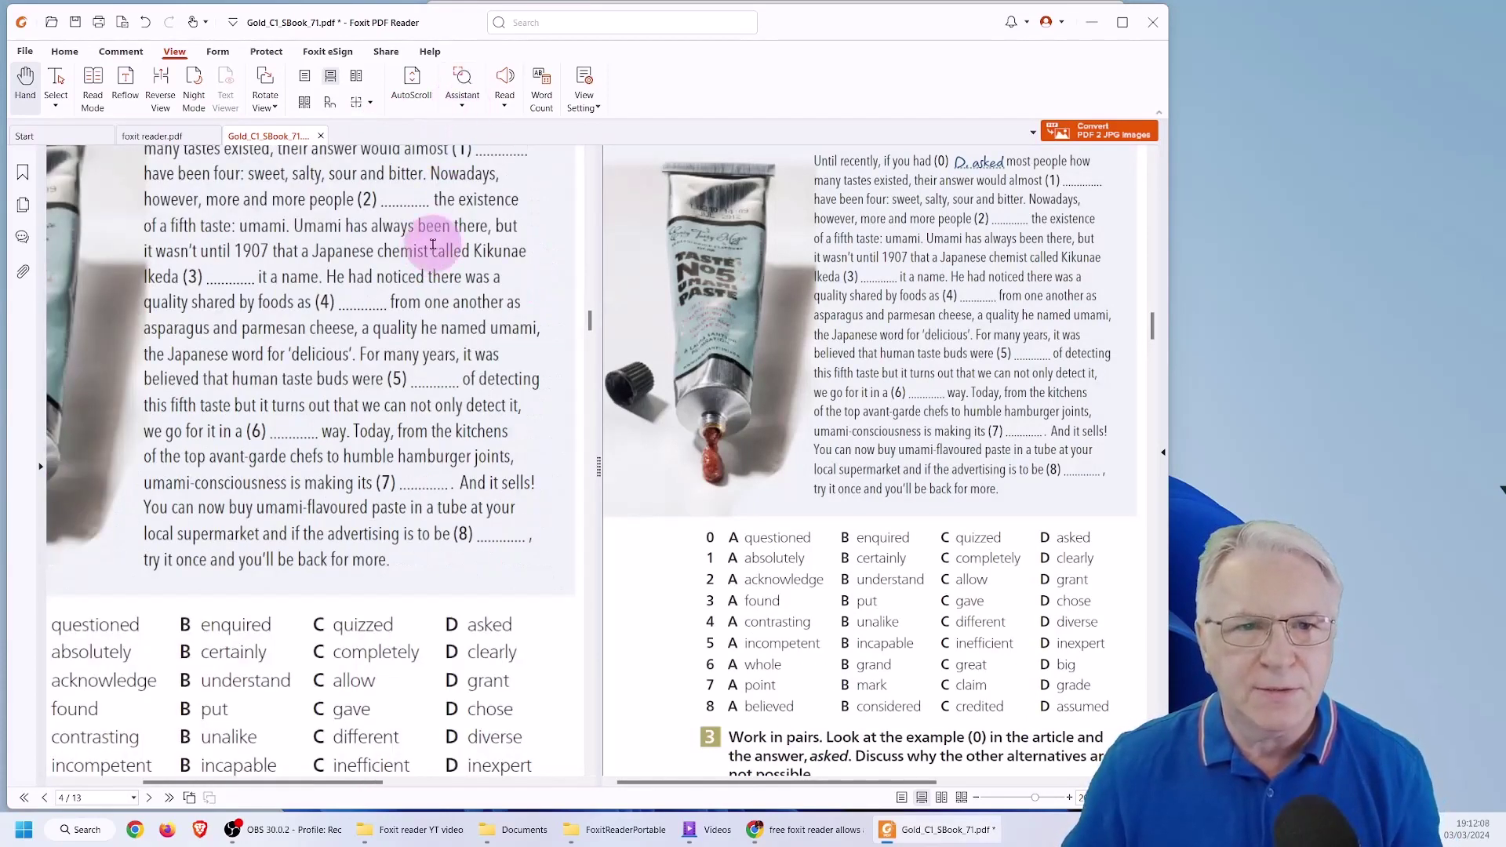
pyautogui.scroll(2, 437, 242)
pyautogui.click(461, 108)
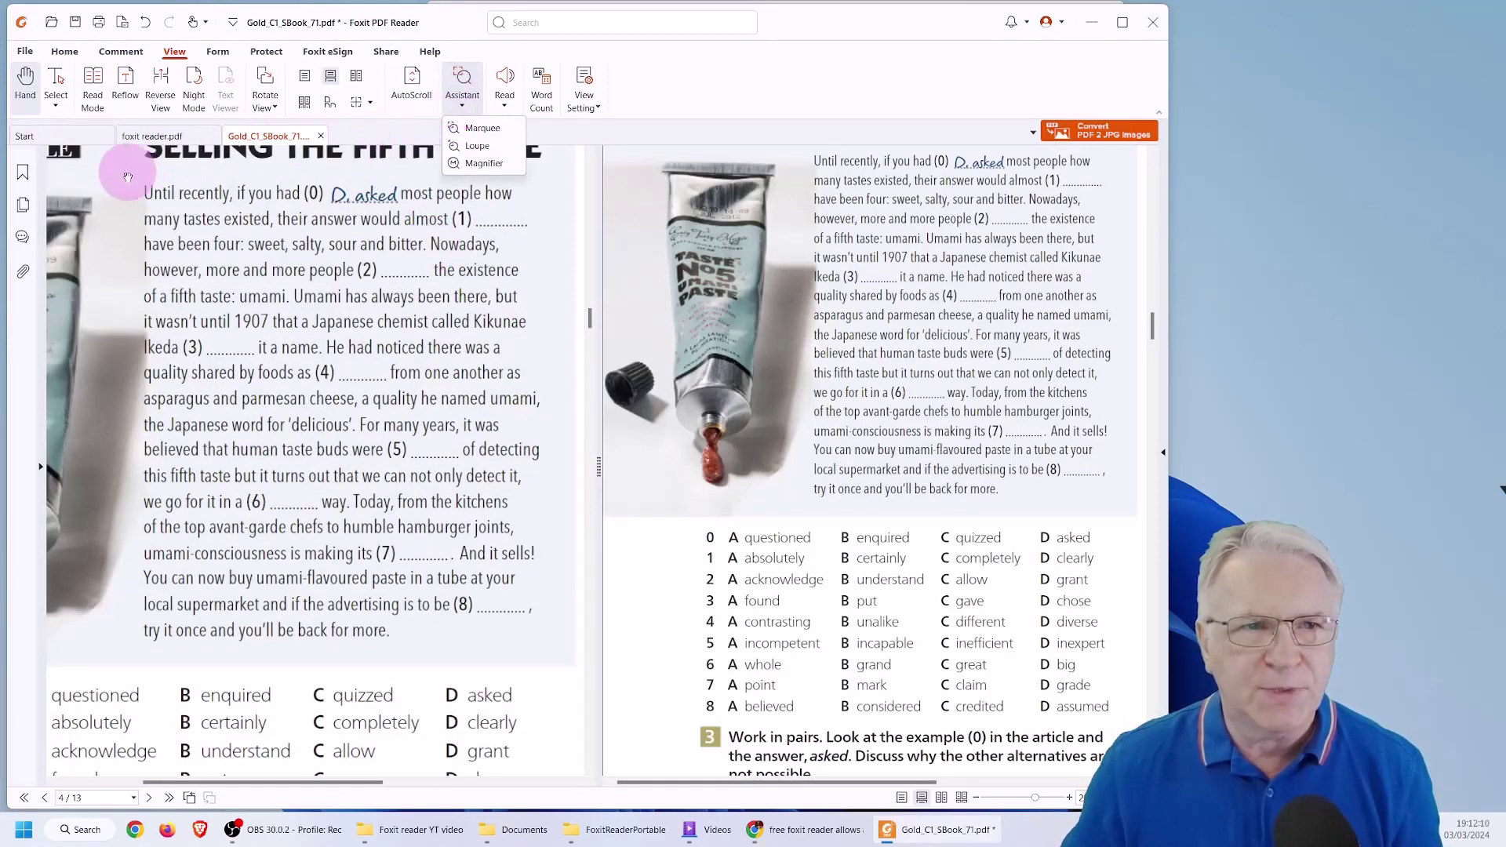
pyautogui.click(469, 128)
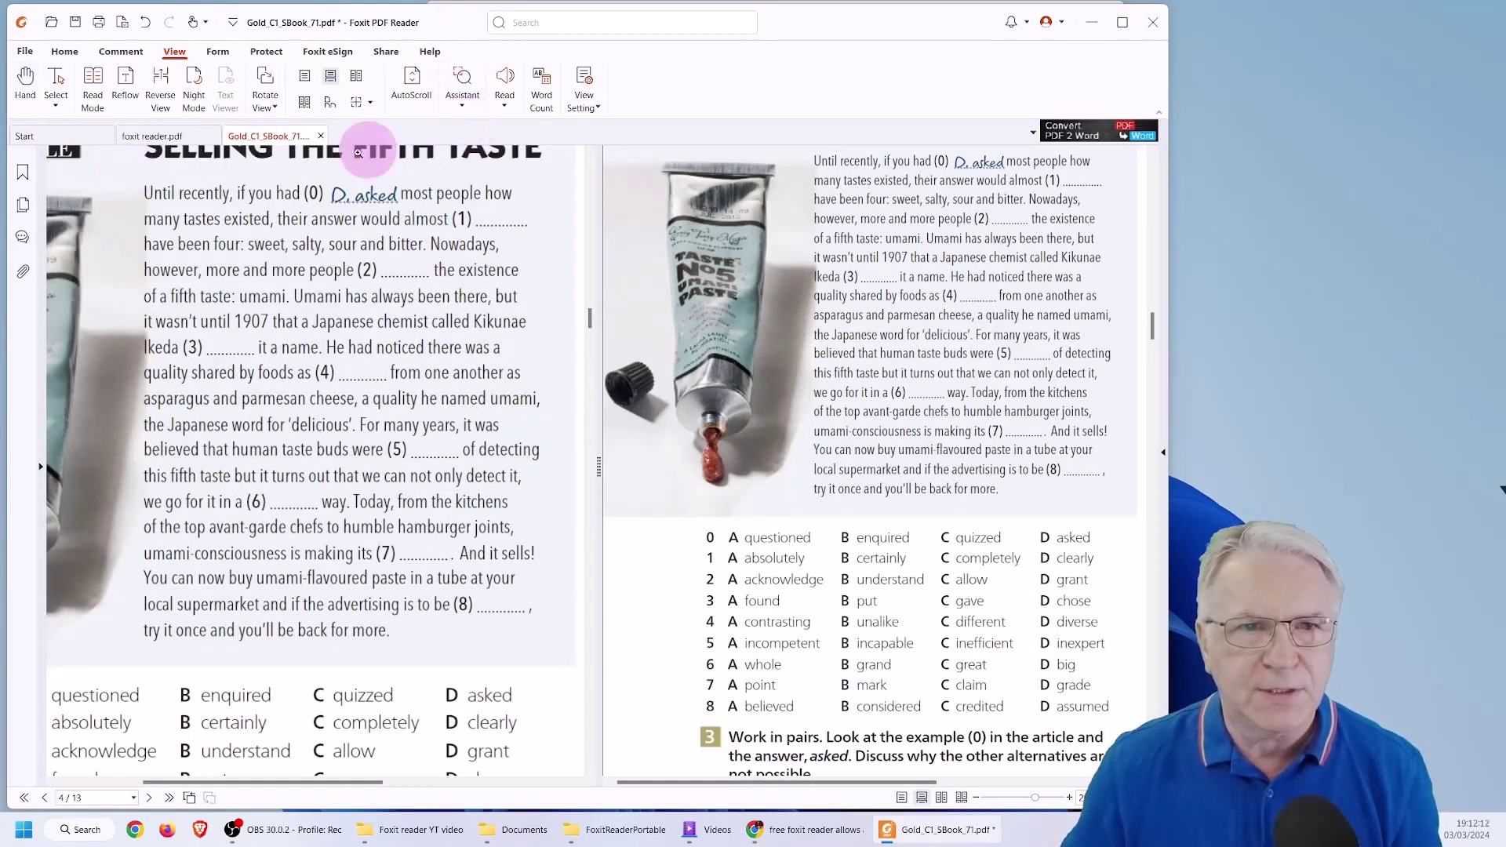
pyautogui.moveTo(125, 170); pyautogui.dragTo(562, 659)
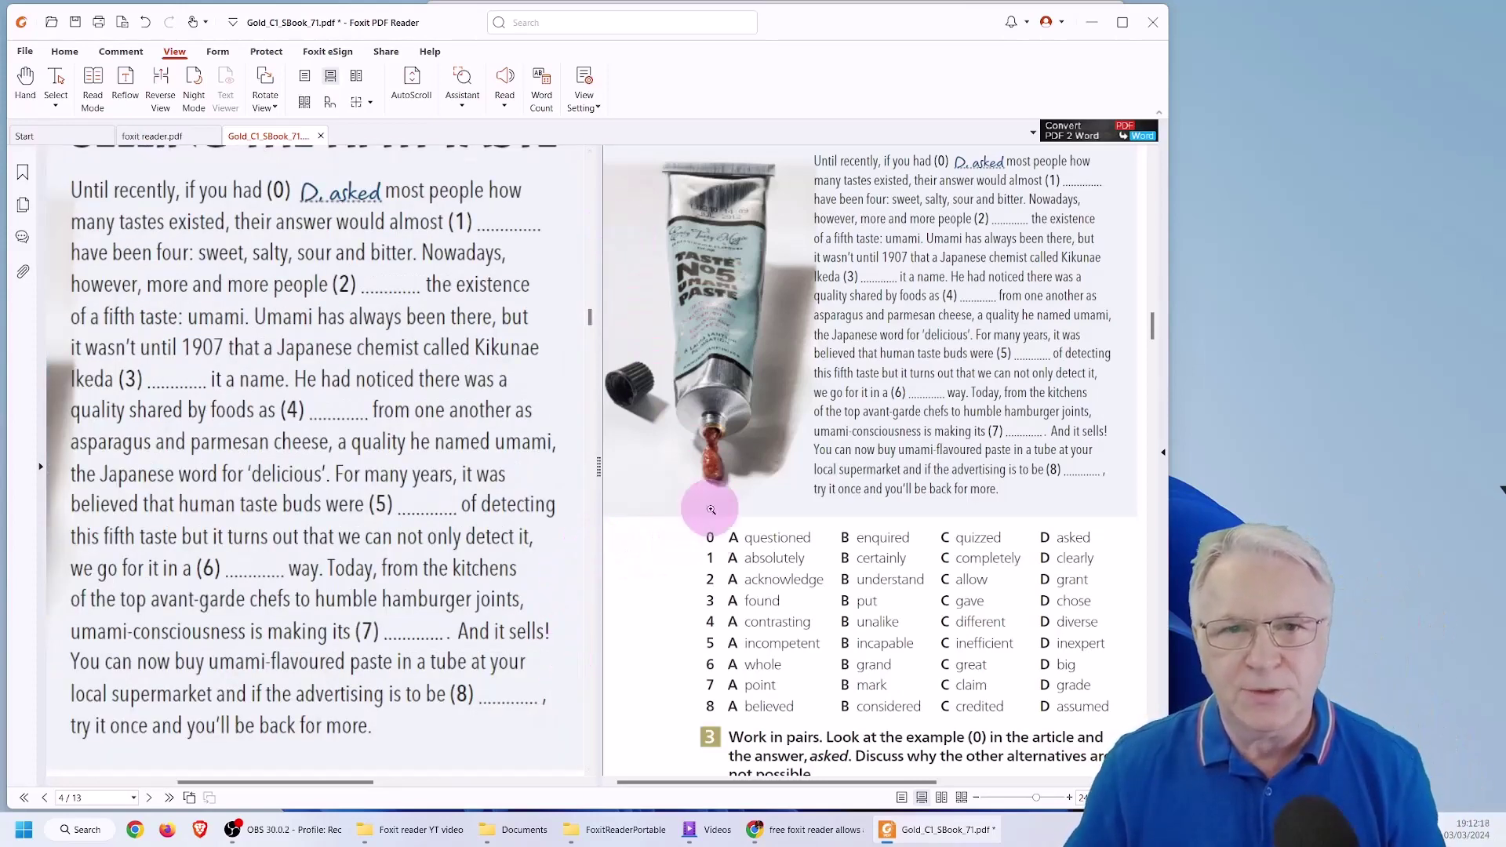
# Marquee-zoom the second split pane onto the table of A to D answer options 0 to 8
pyautogui.click(462, 107)
pyautogui.click(475, 128)
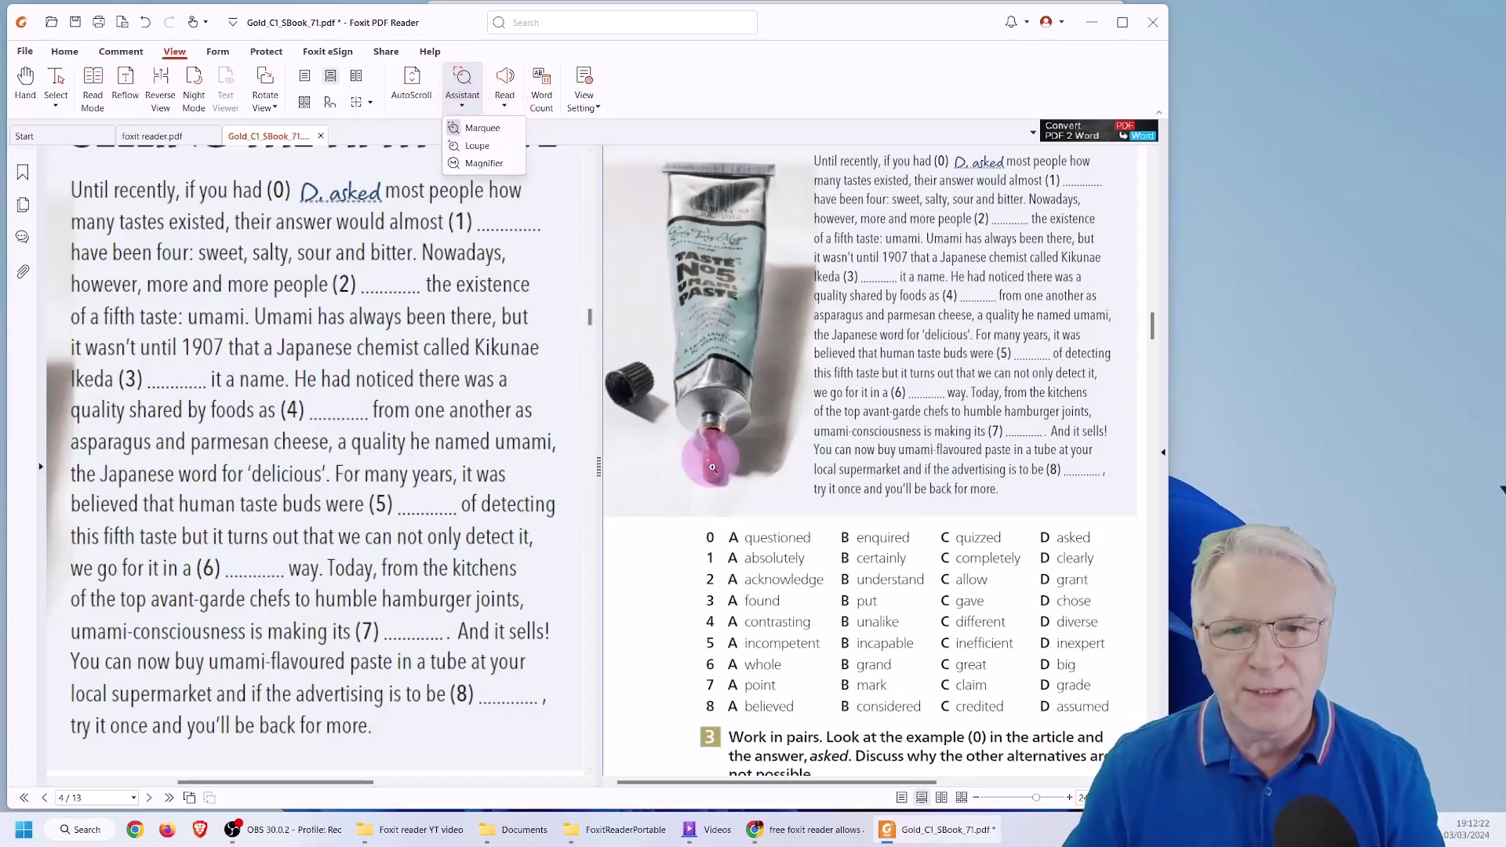
pyautogui.moveTo(696, 527); pyautogui.dragTo(1122, 729)
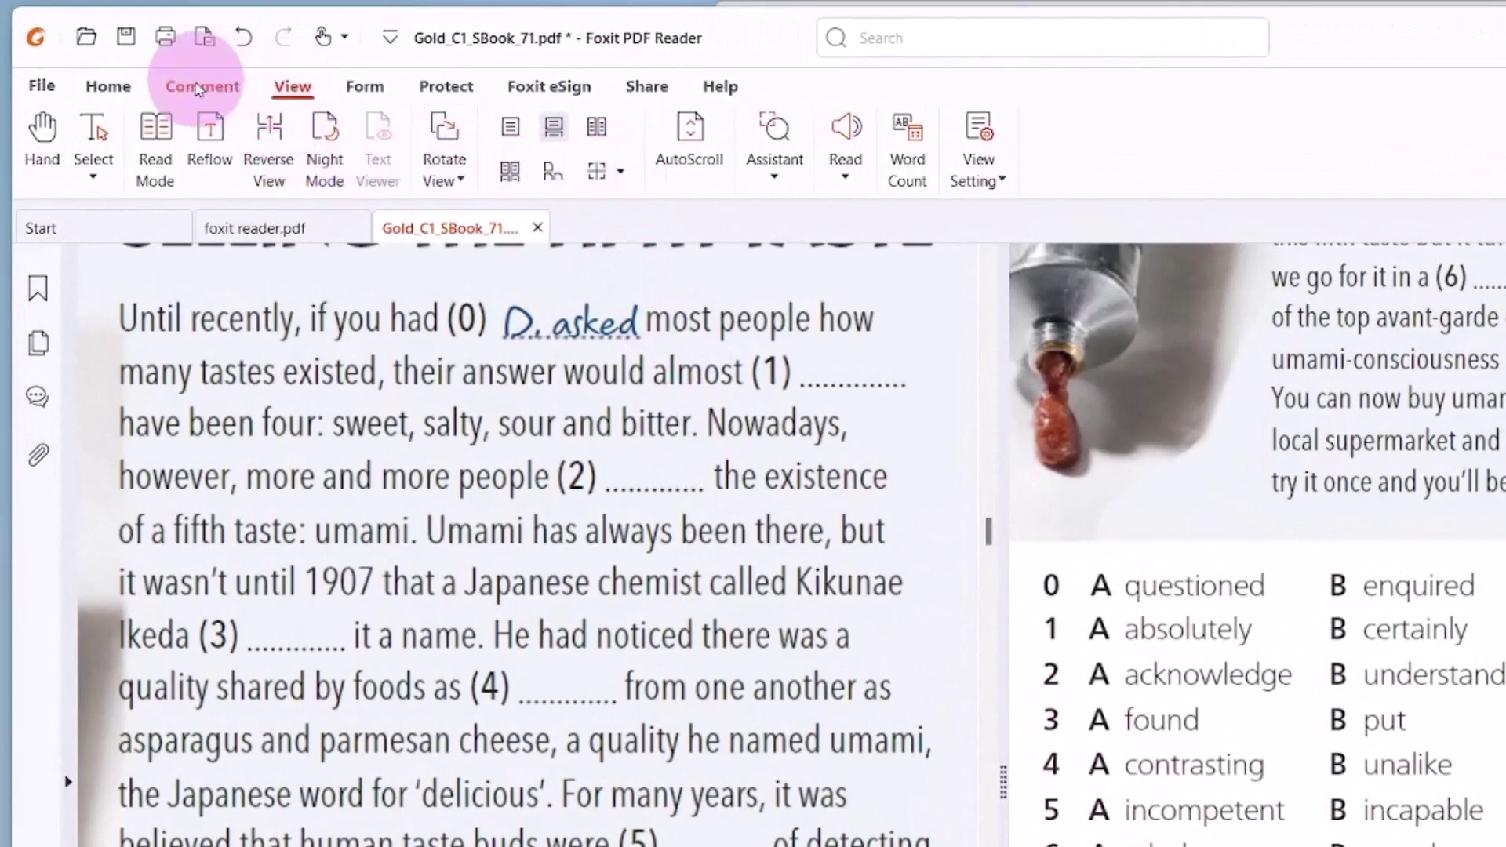
pyautogui.click(196, 88)
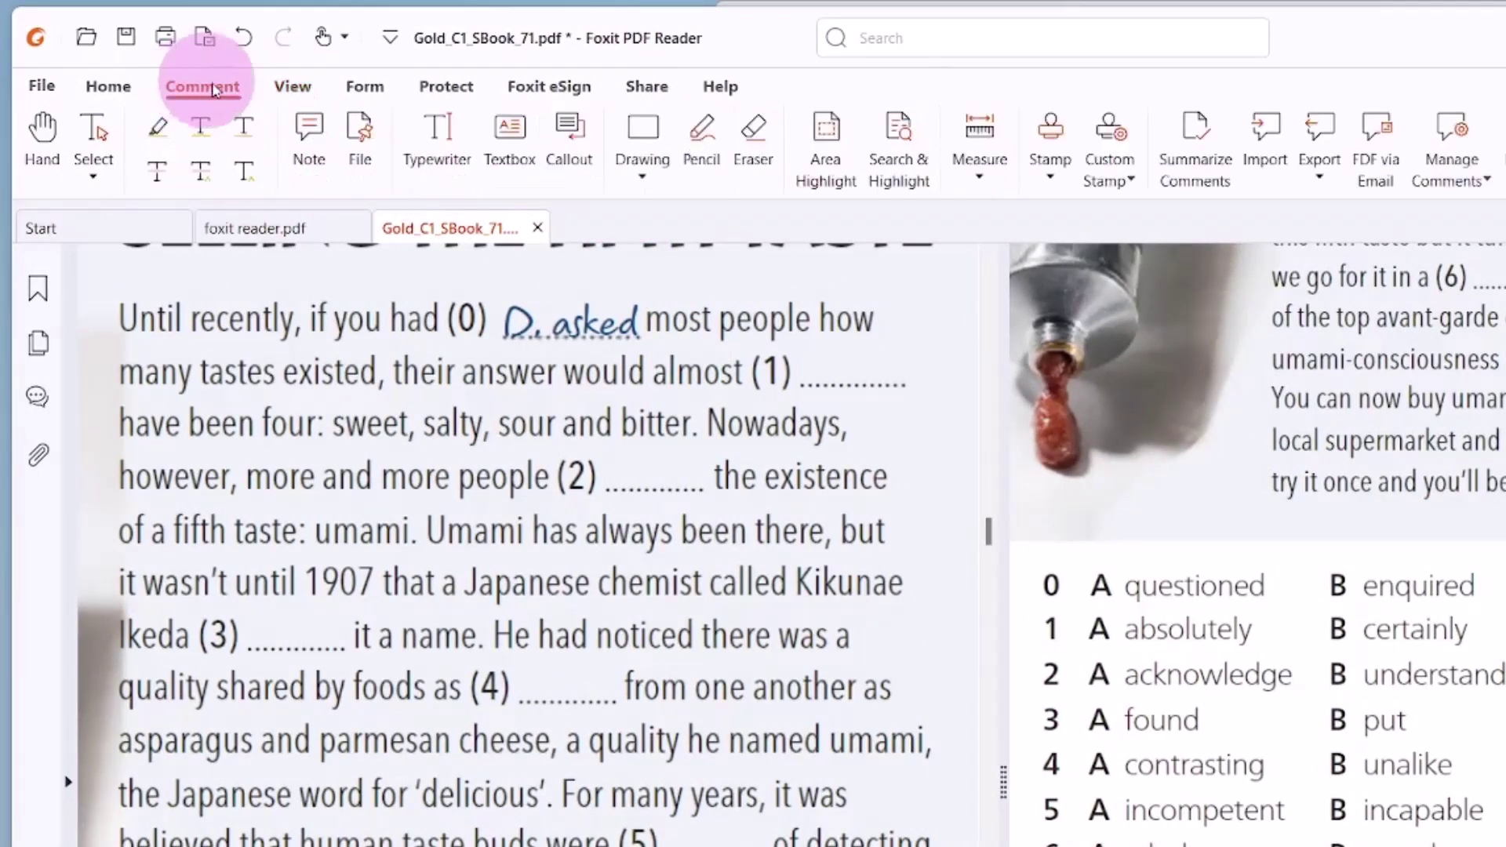
pyautogui.click(291, 88)
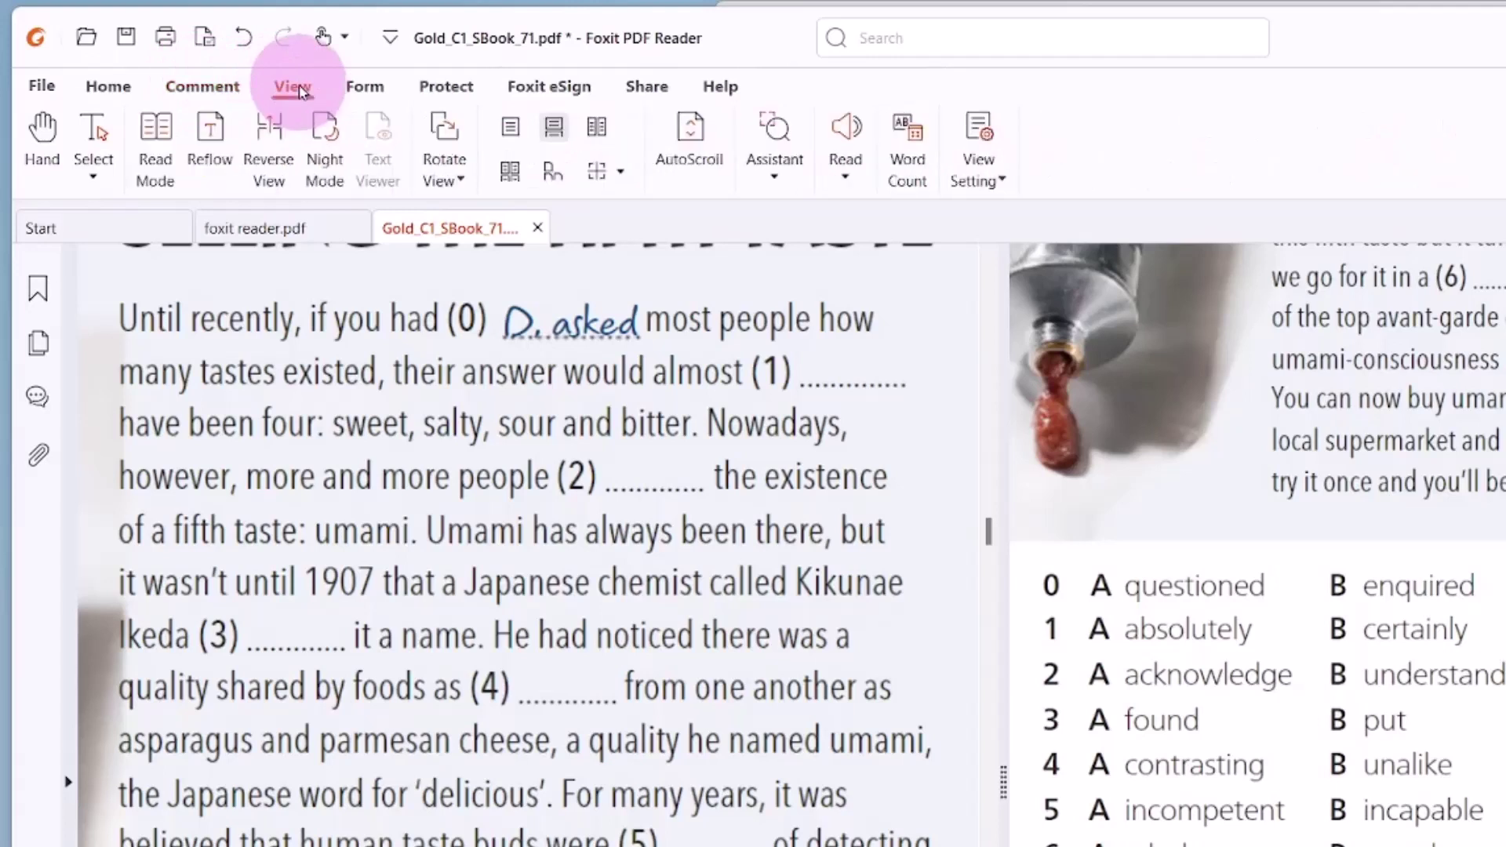
pyautogui.click(219, 92)
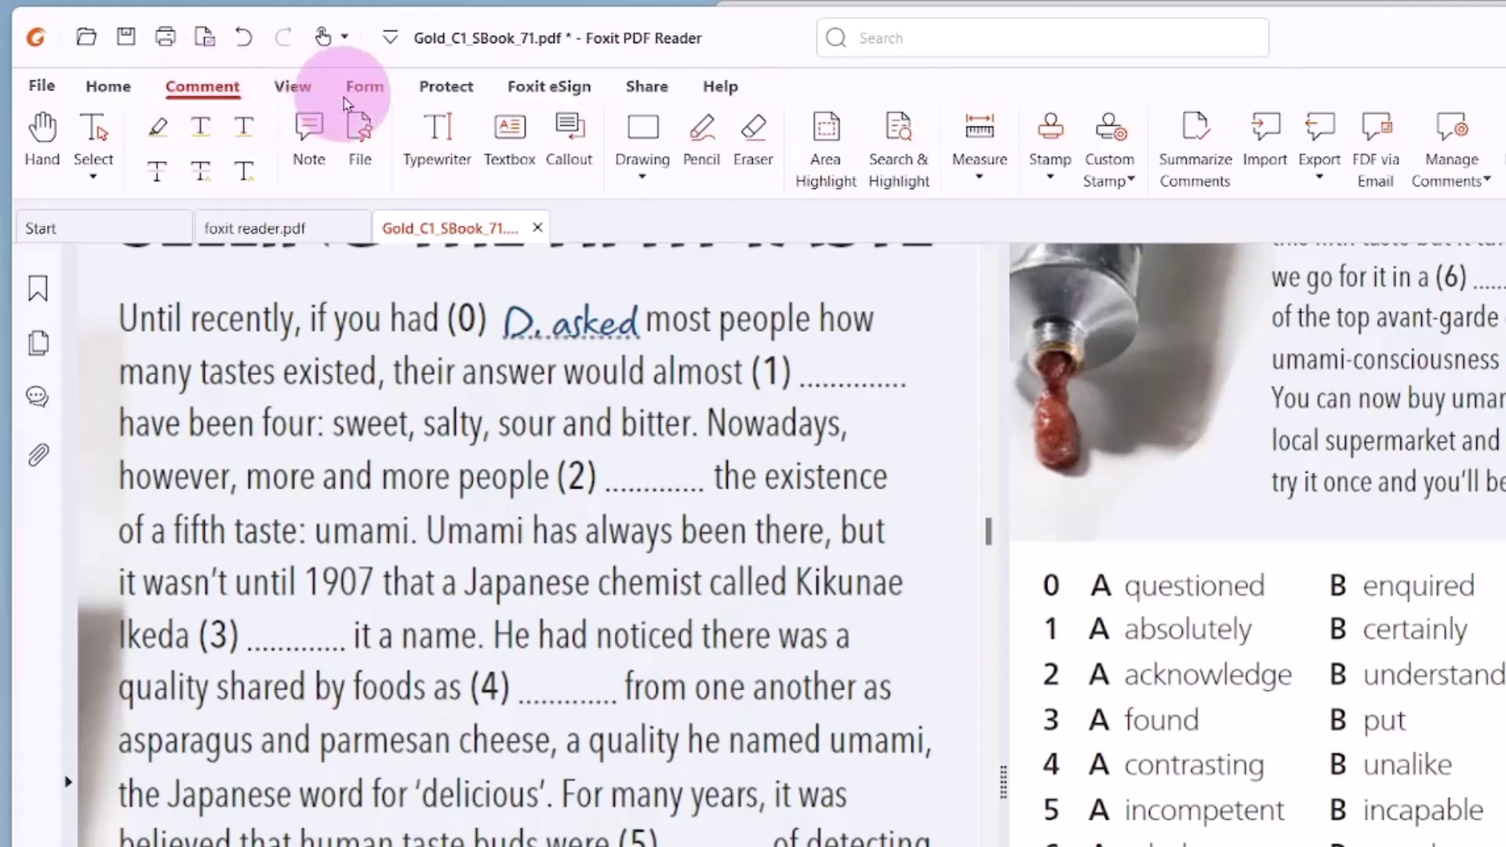
# Add the Vertically Split and Horizontally Split commands to the Quick Access Toolbar
pyautogui.click(290, 91)
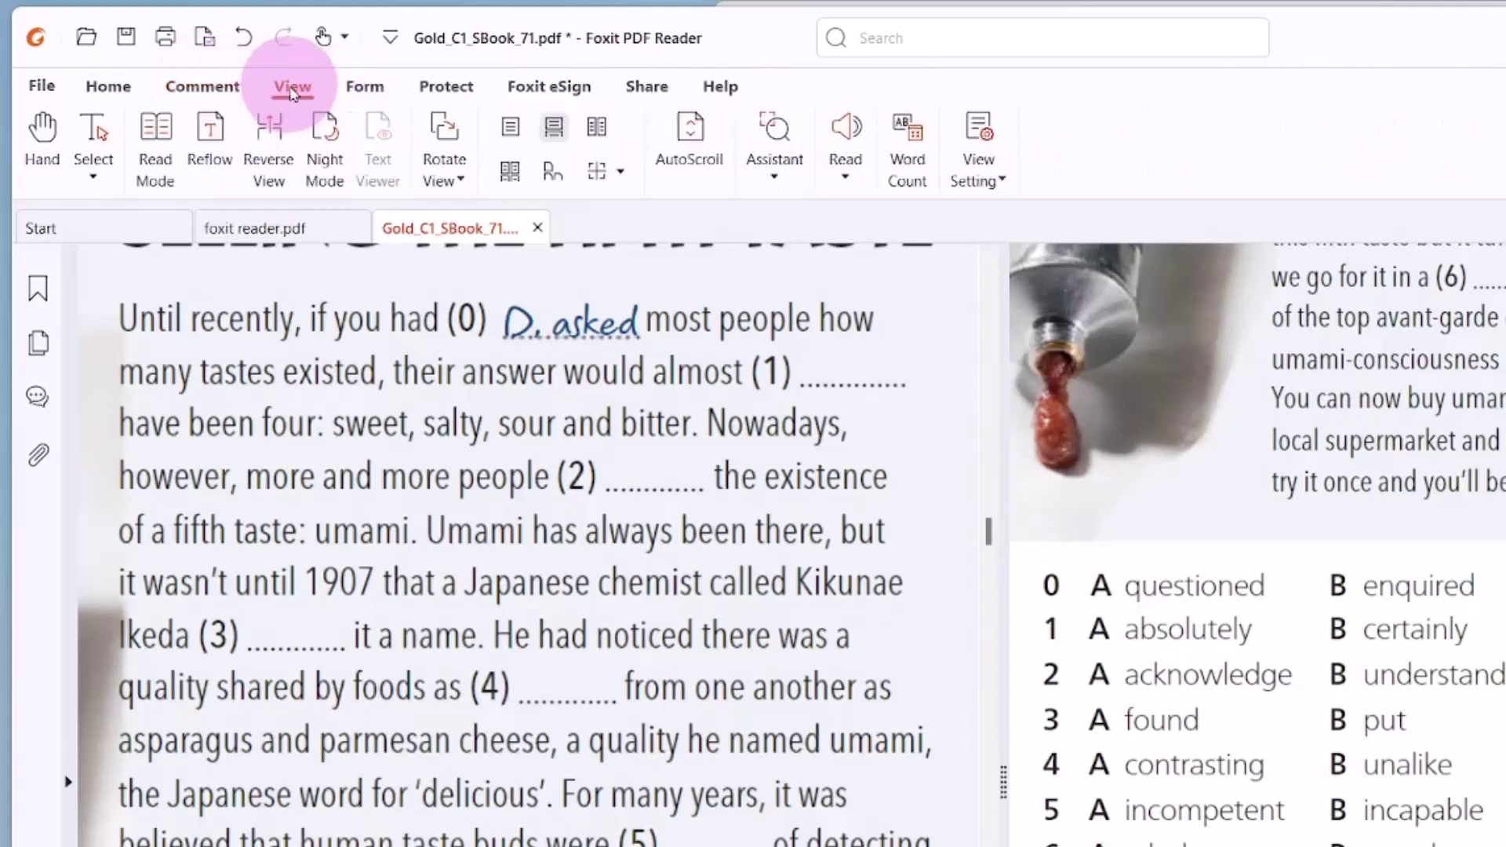
pyautogui.click(619, 173)
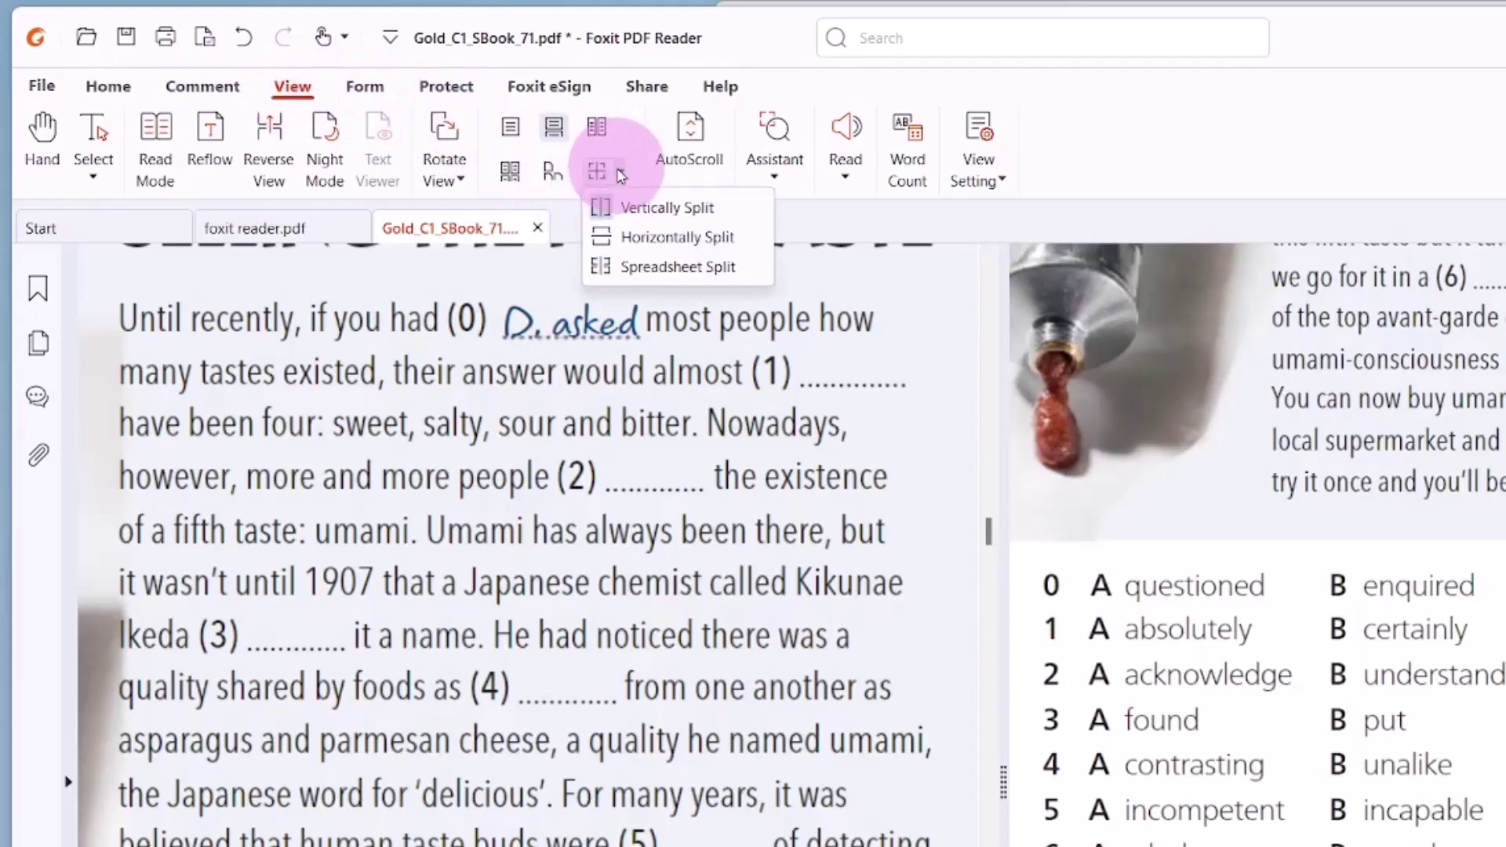
pyautogui.rightClick(673, 208)
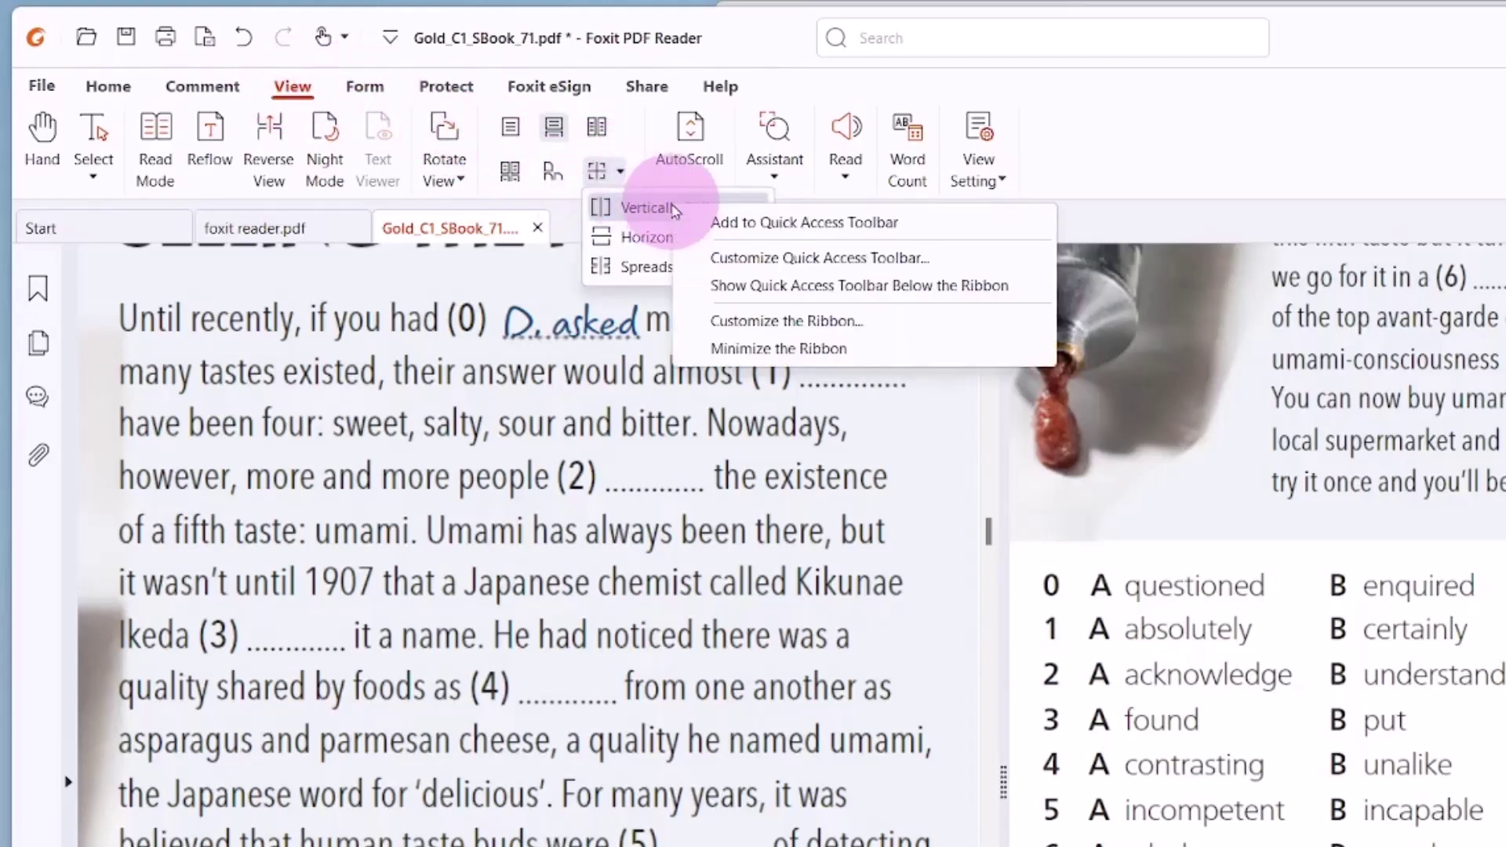
pyautogui.click(796, 223)
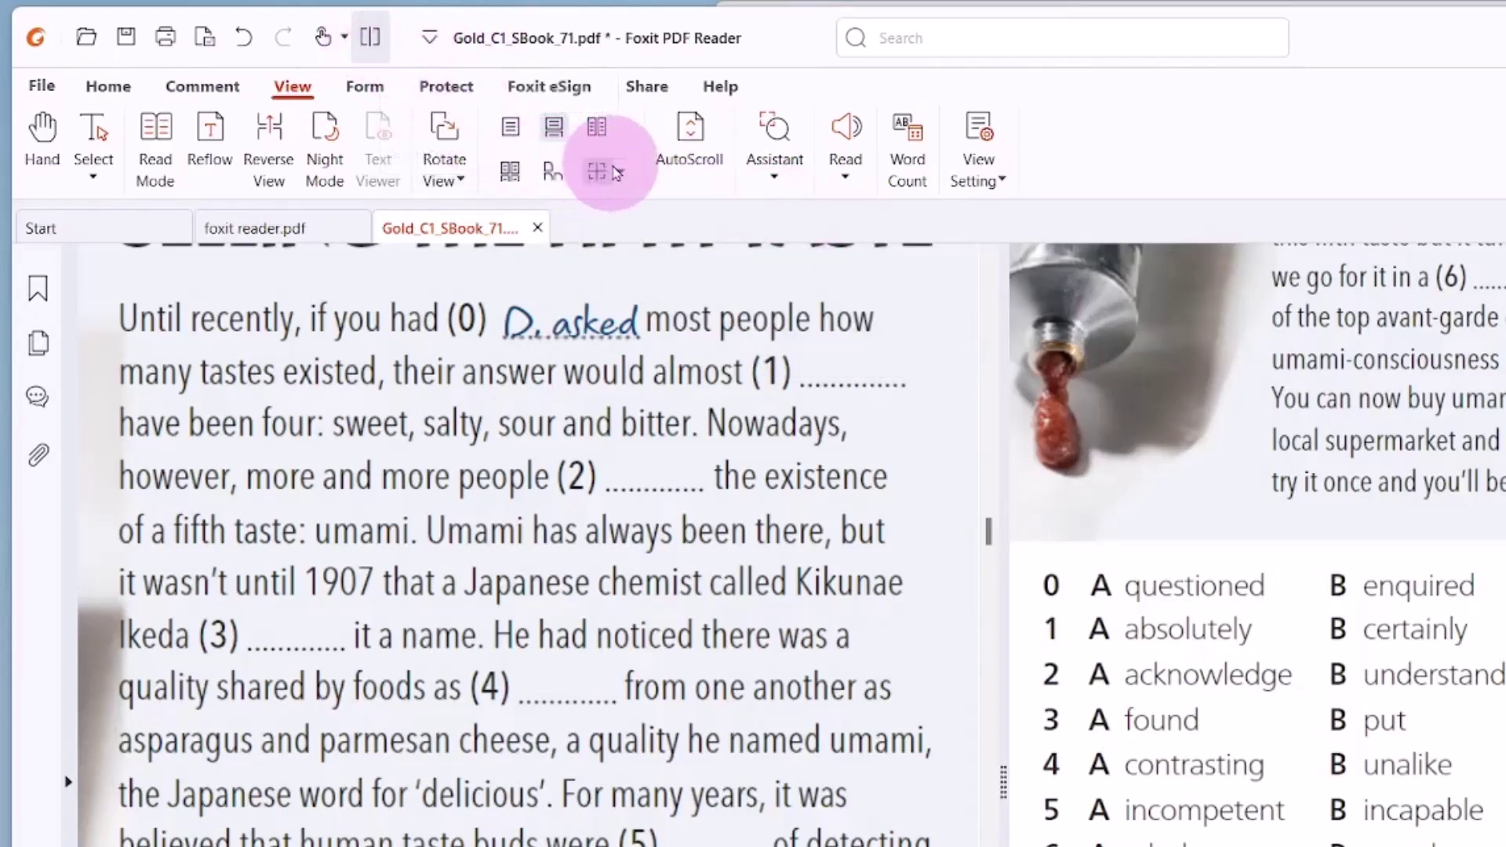
pyautogui.rightClick(640, 237)
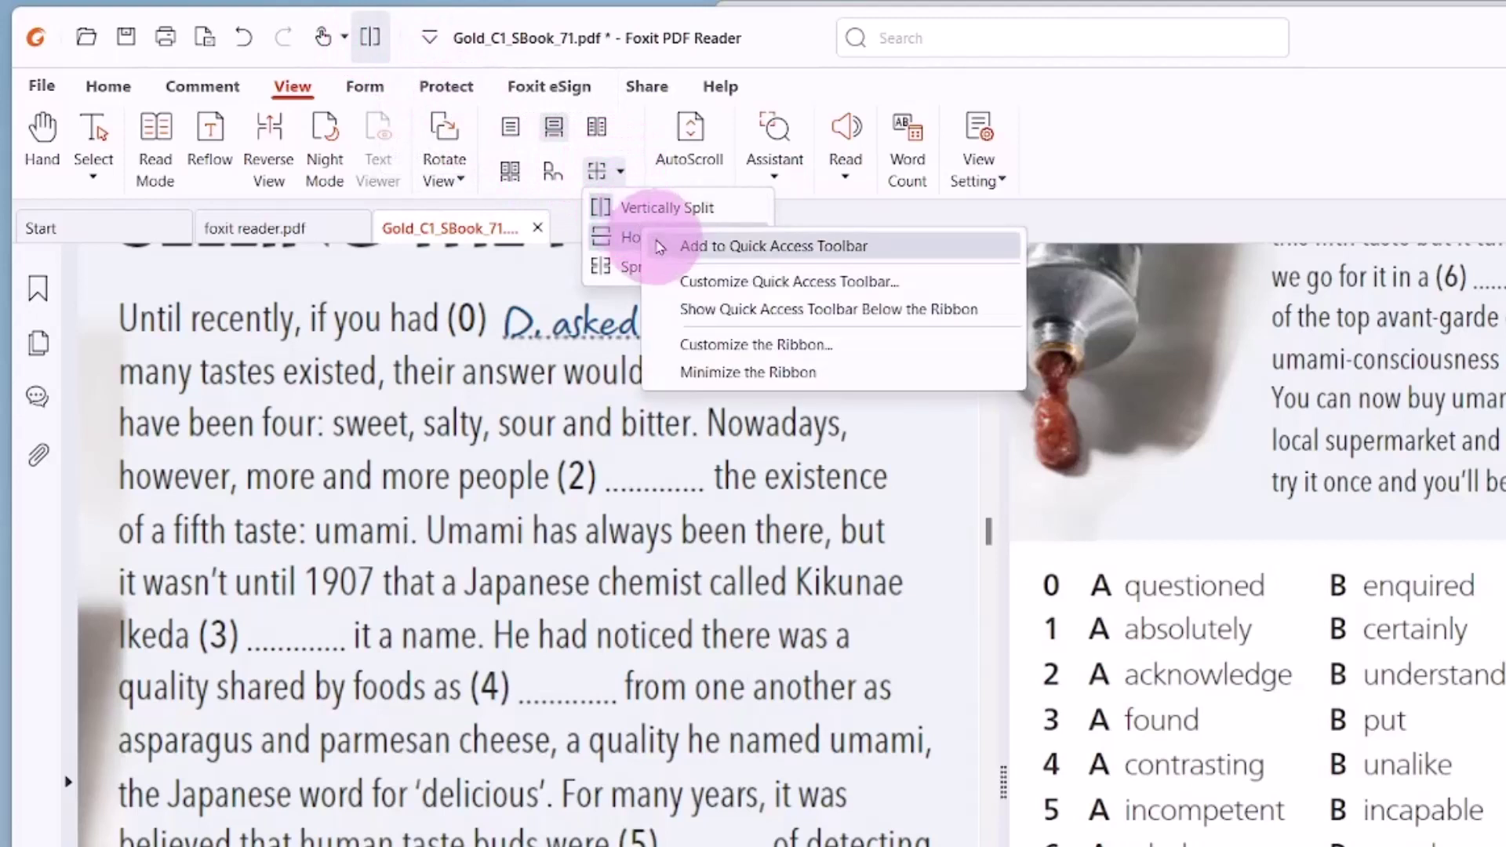
pyautogui.click(663, 247)
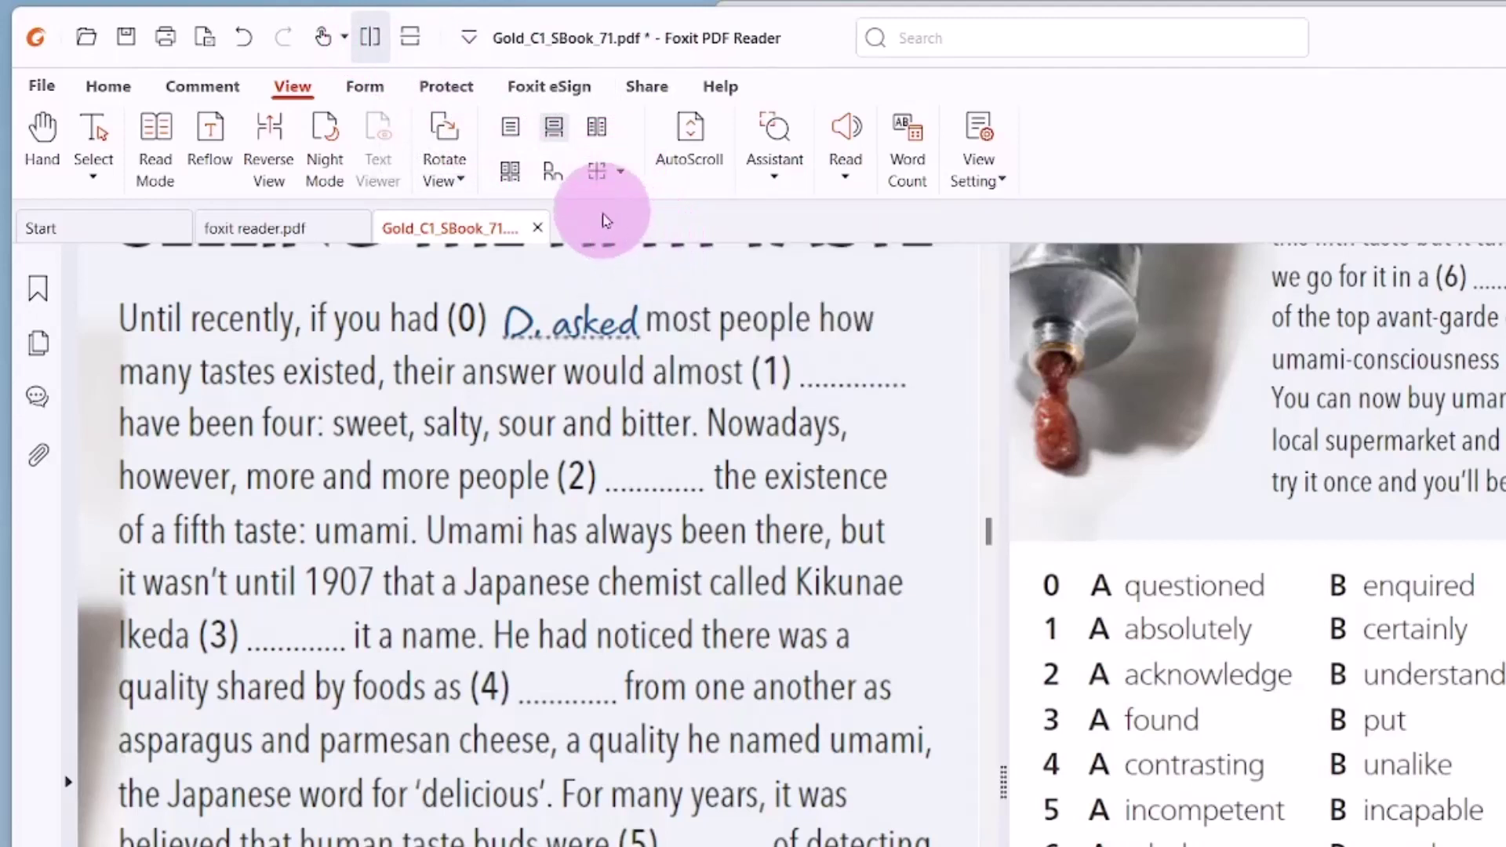
# Handwrite A in gap 1 and B in gap 2 of the article with the red Pencil tool
pyautogui.click(202, 86)
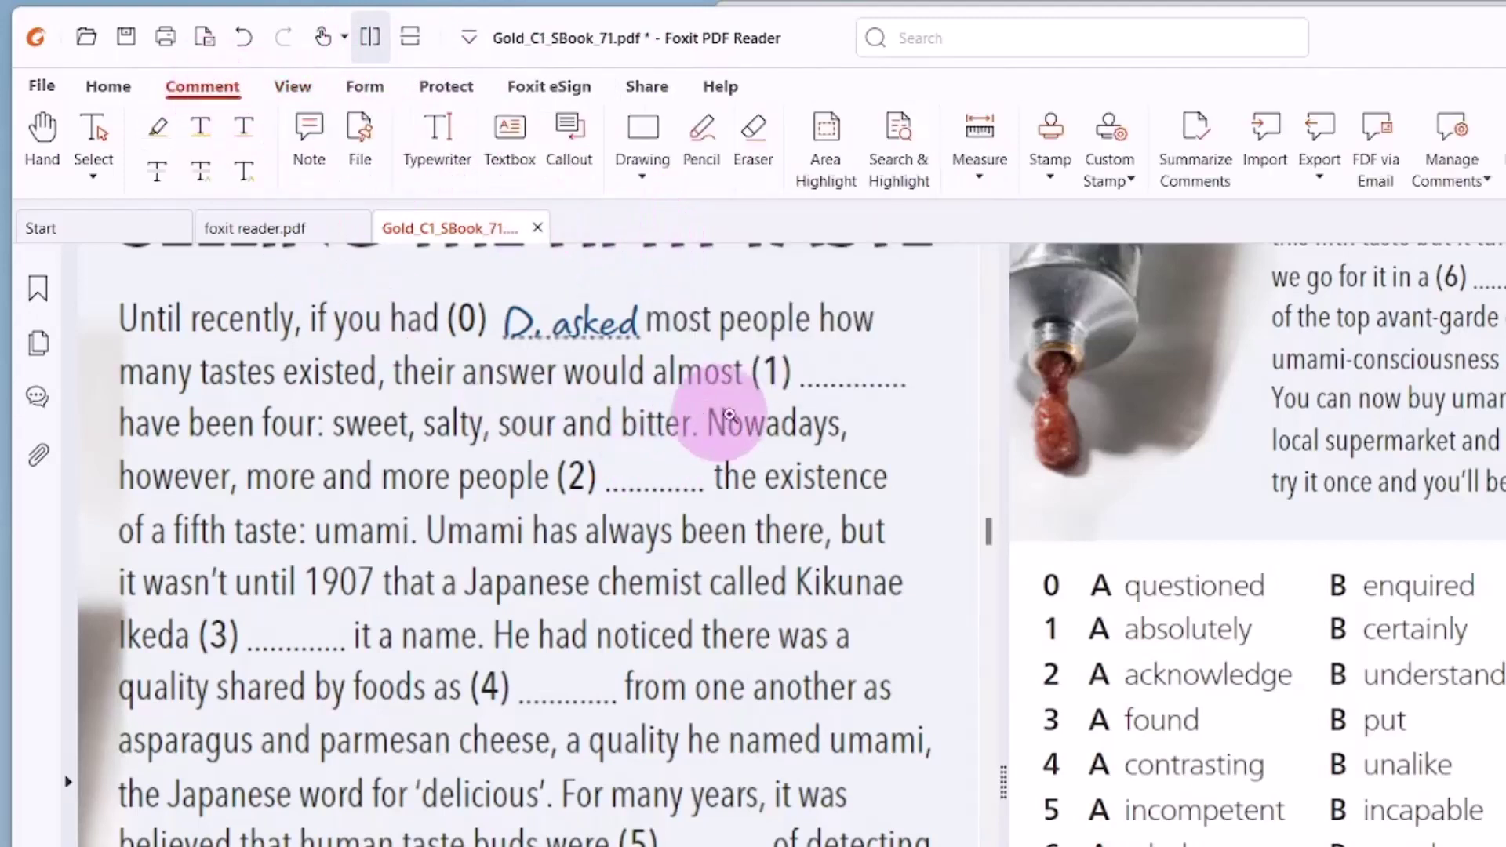
pyautogui.click(42, 130)
pyautogui.scroll(-1, 628, 502)
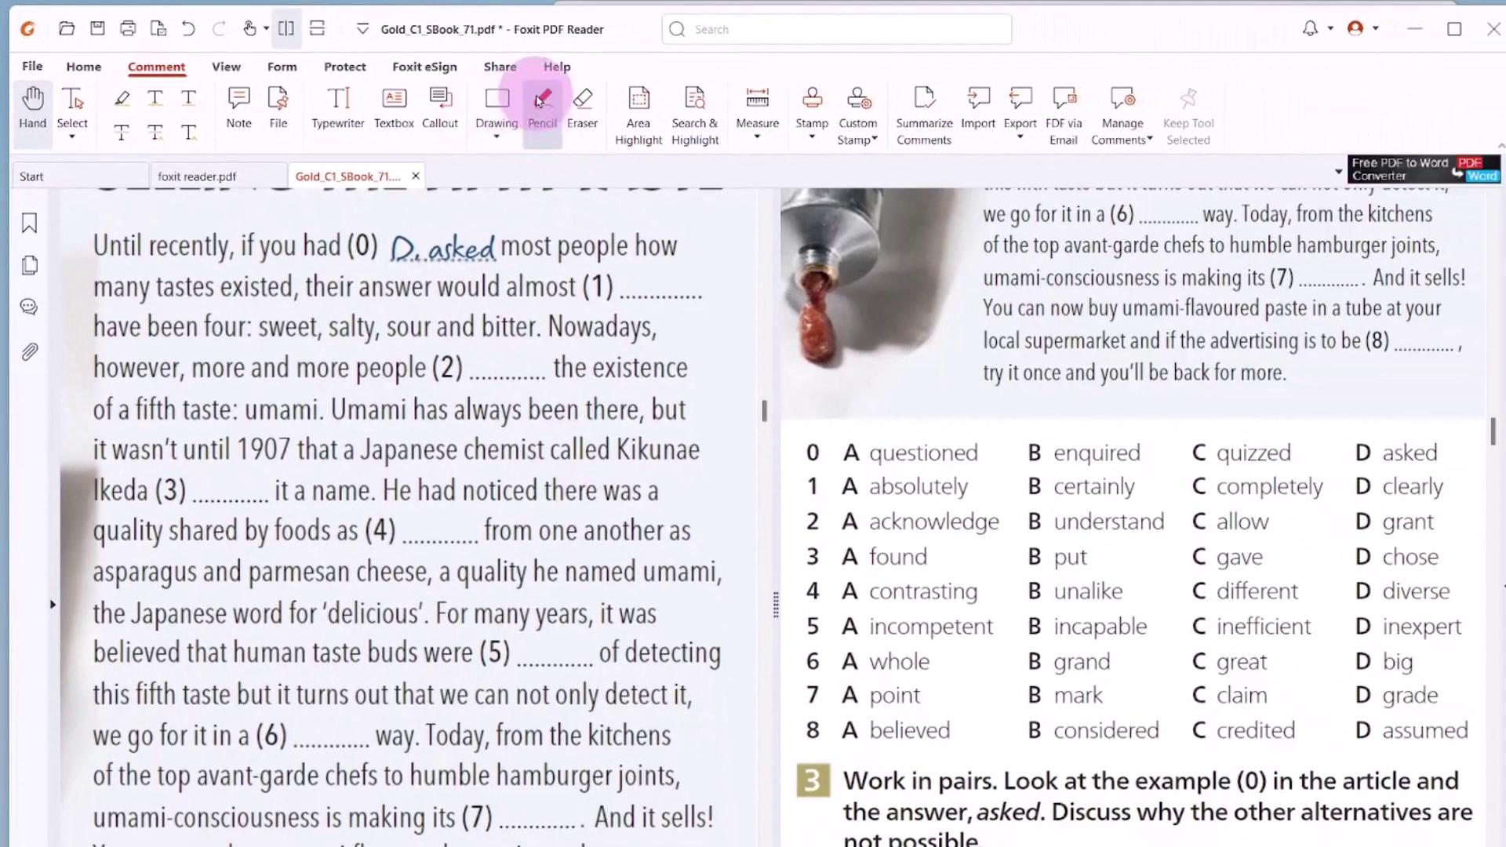
pyautogui.moveTo(645, 292)
pyautogui.mouseDown()
pyautogui.moveTo(689, 287)
pyautogui.moveTo(673, 287)
pyautogui.mouseUp()
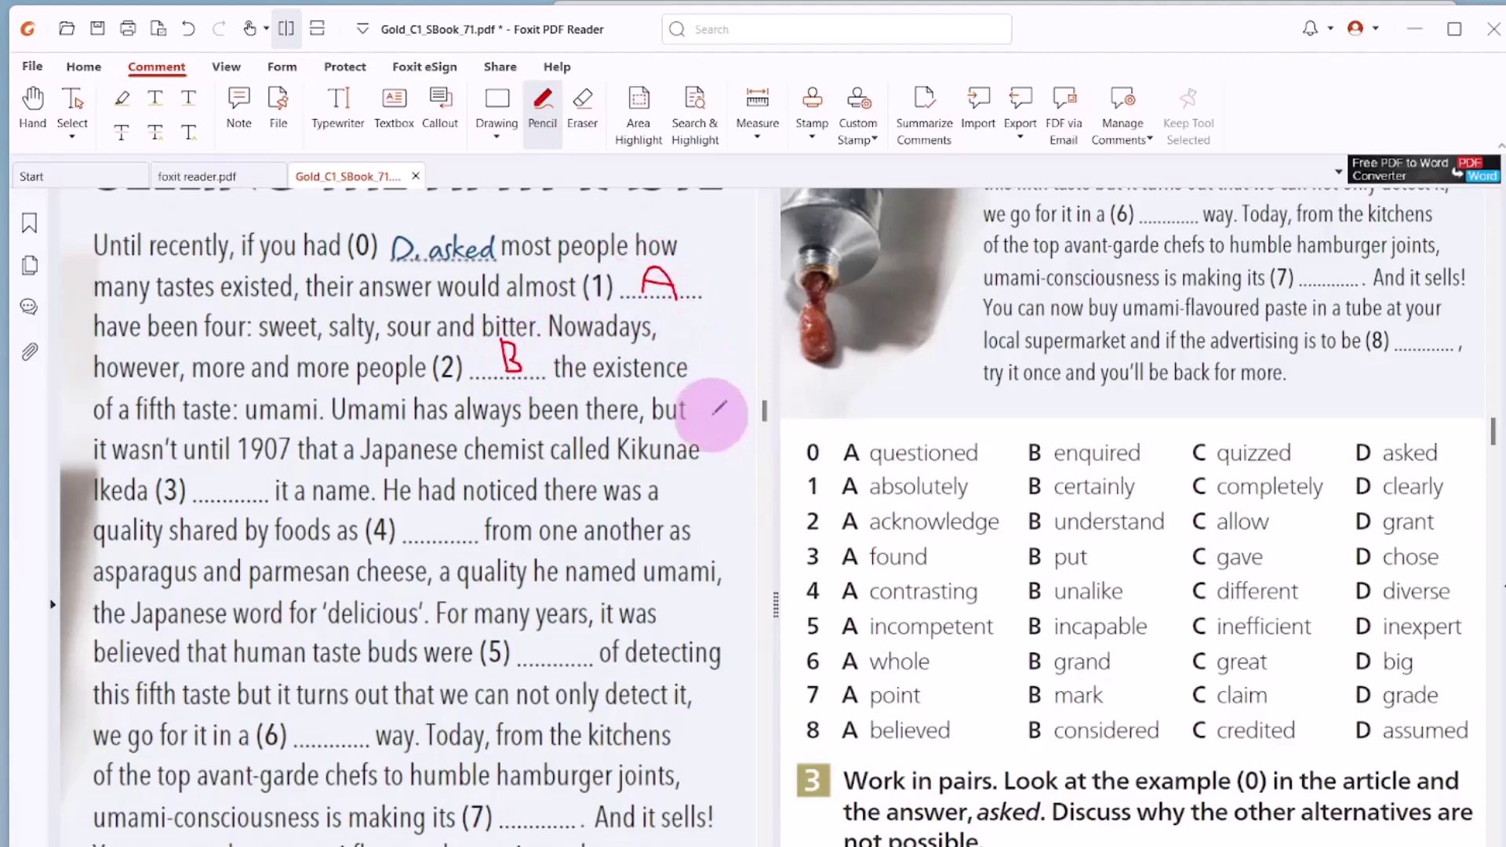
# Toggle the vertical split off, on and off again, leaving the page in a single view with the Pencil active
pyautogui.click(286, 29)
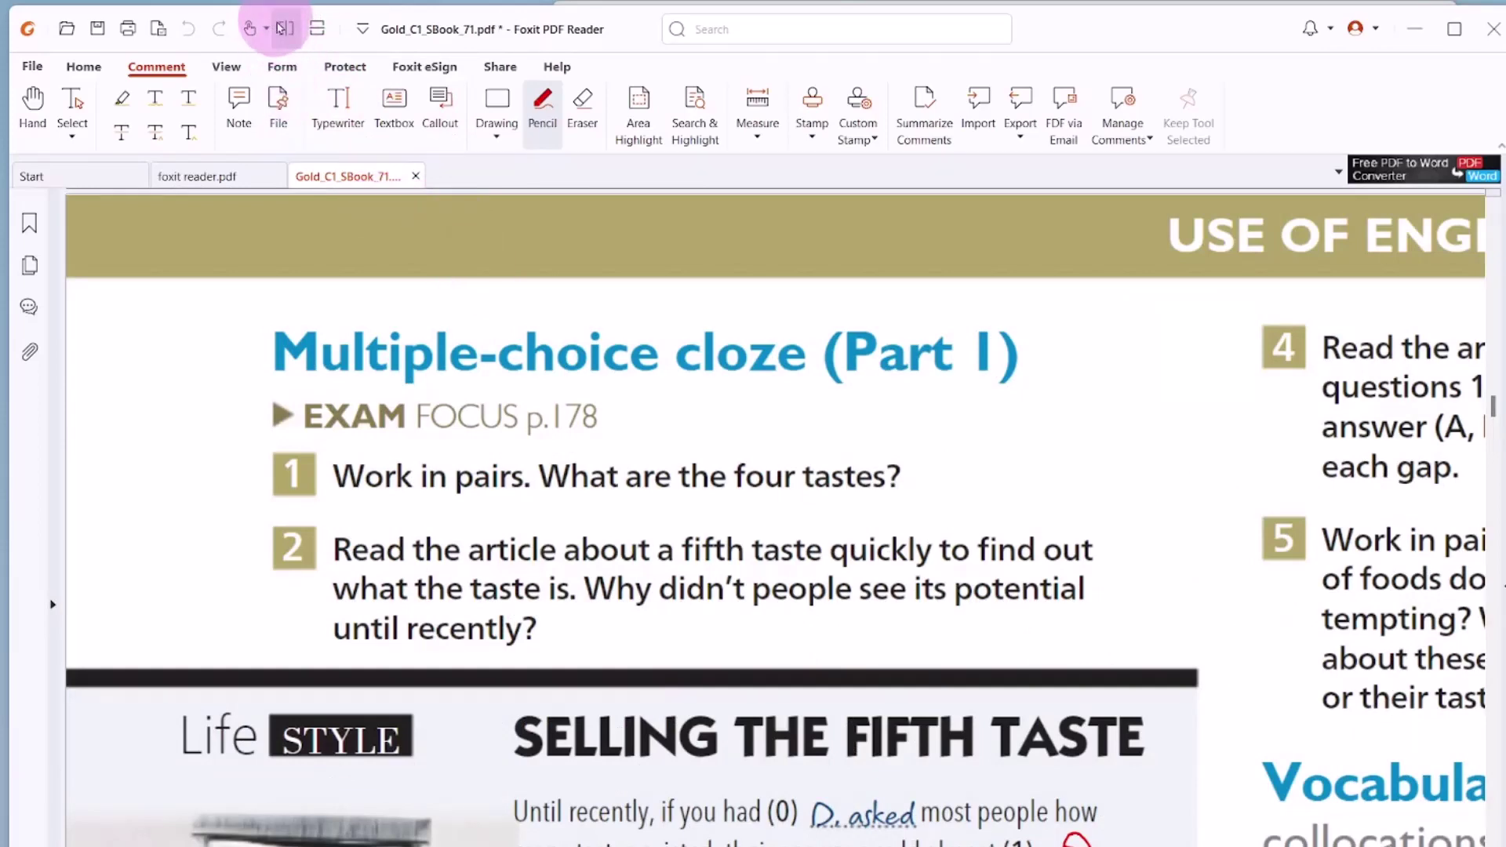
pyautogui.click(286, 29)
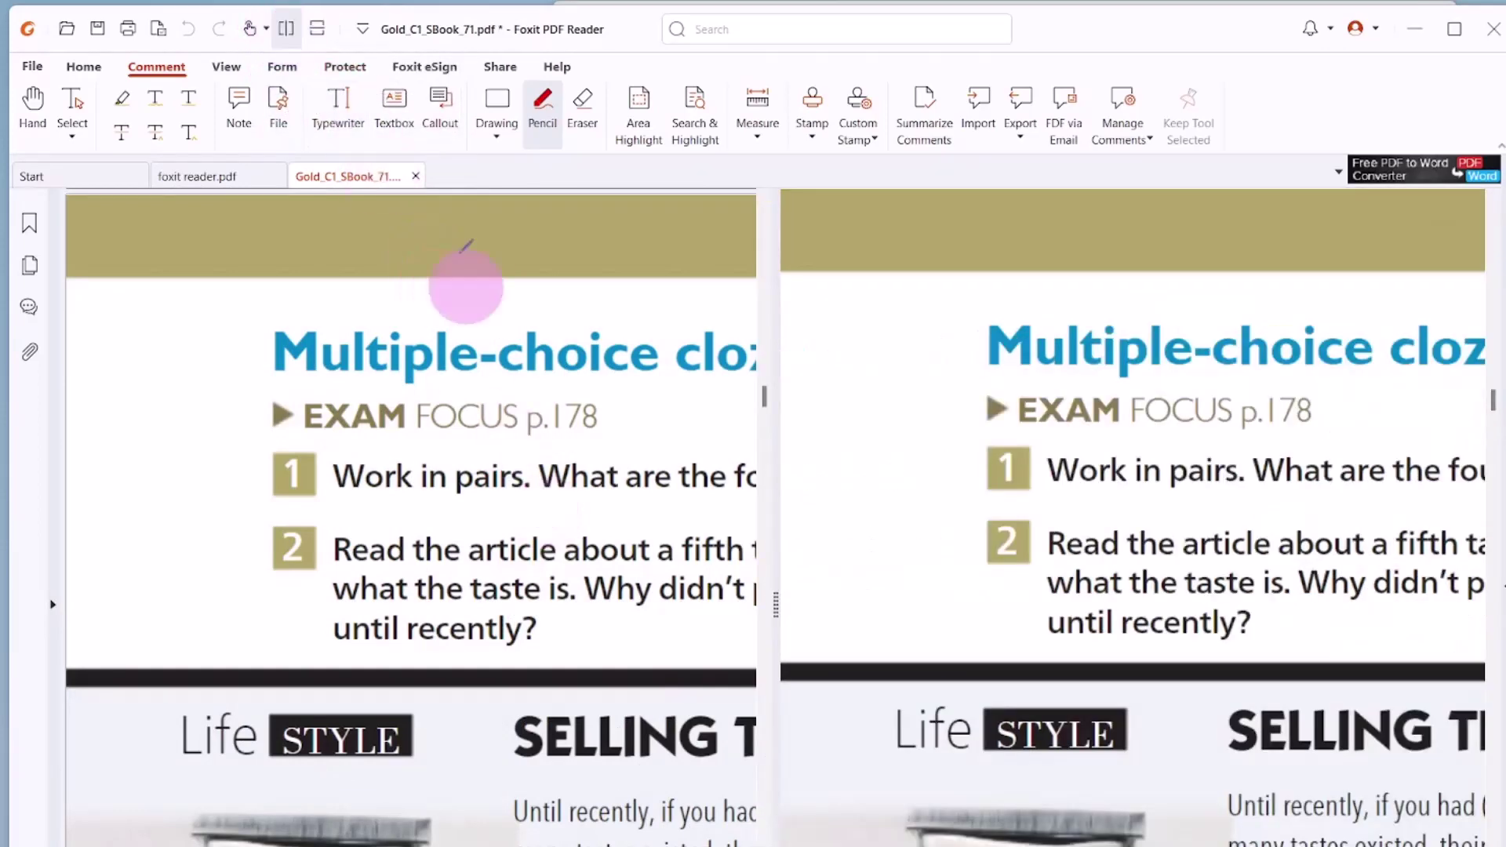
pyautogui.click(287, 29)
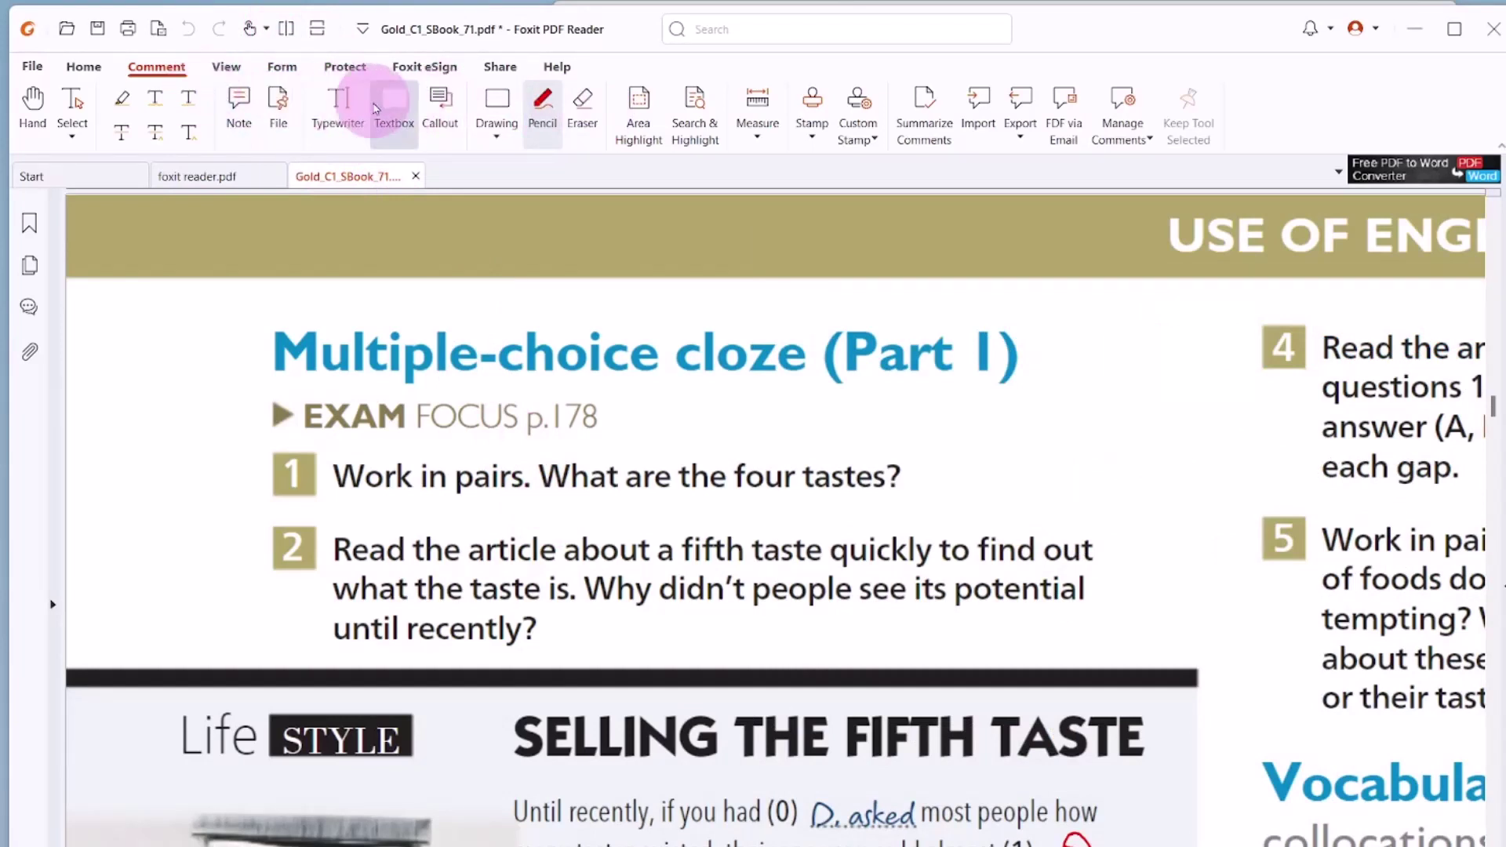
pyautogui.click(538, 112)
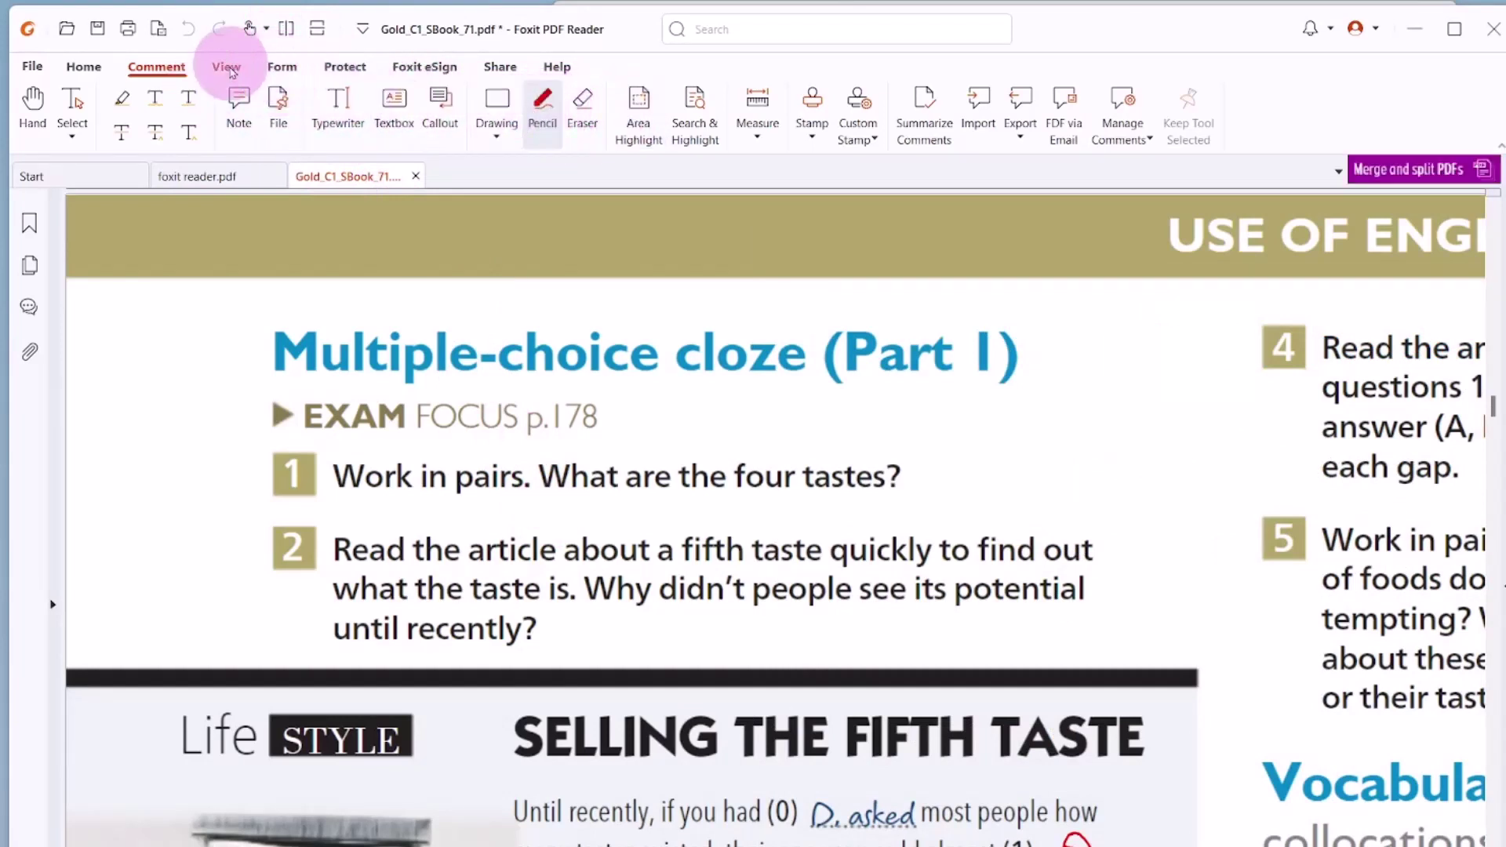
# Add Marquee to the Quick Access Toolbar and use it to zoom in on the Multiple-choice cloze heading and exercises 1 and 2
pyautogui.click(227, 70)
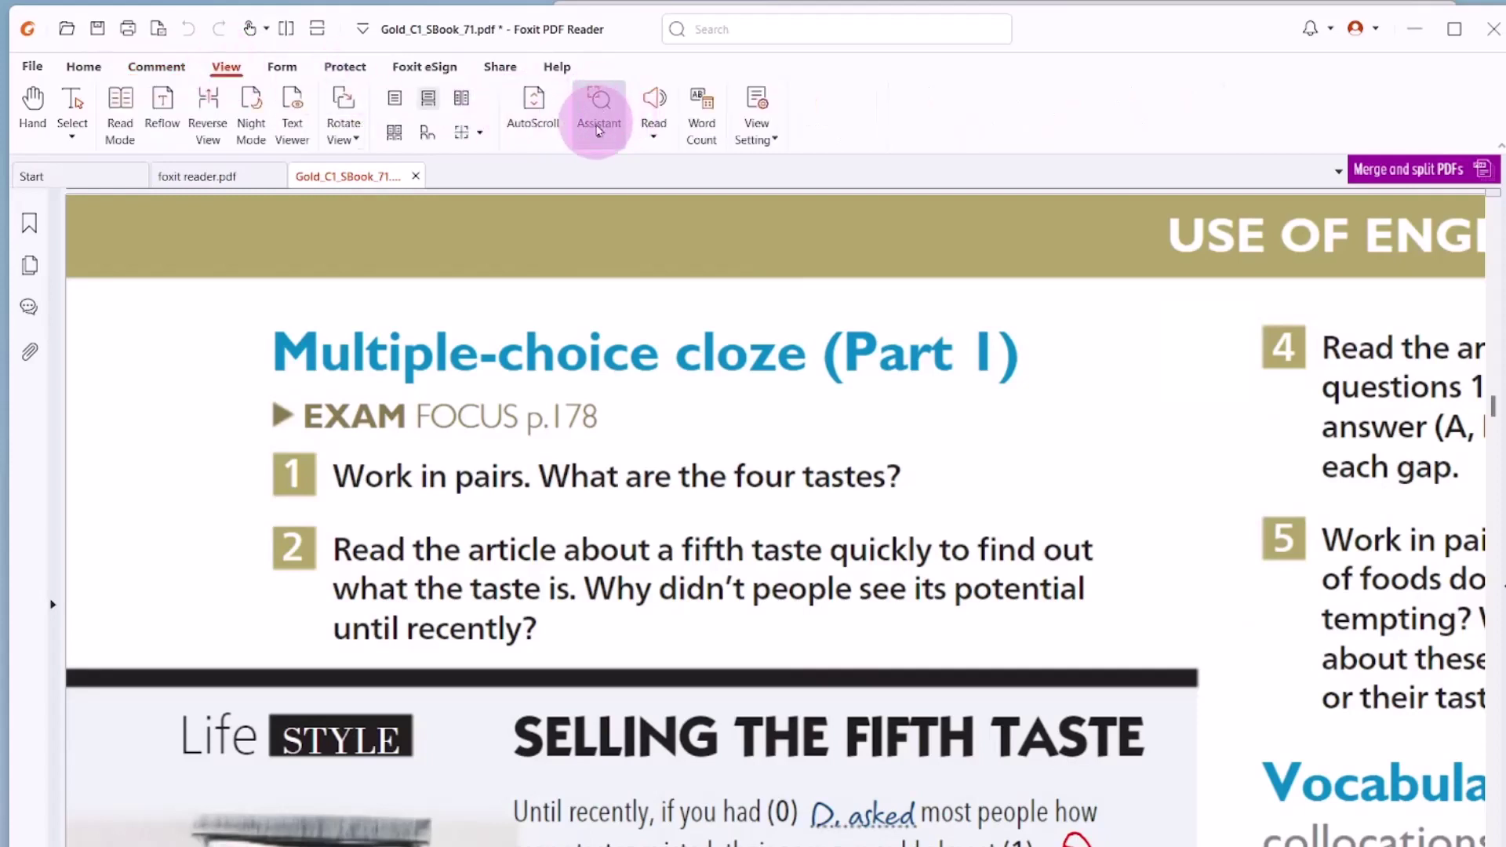
pyautogui.click(600, 139)
pyautogui.rightClick(628, 174)
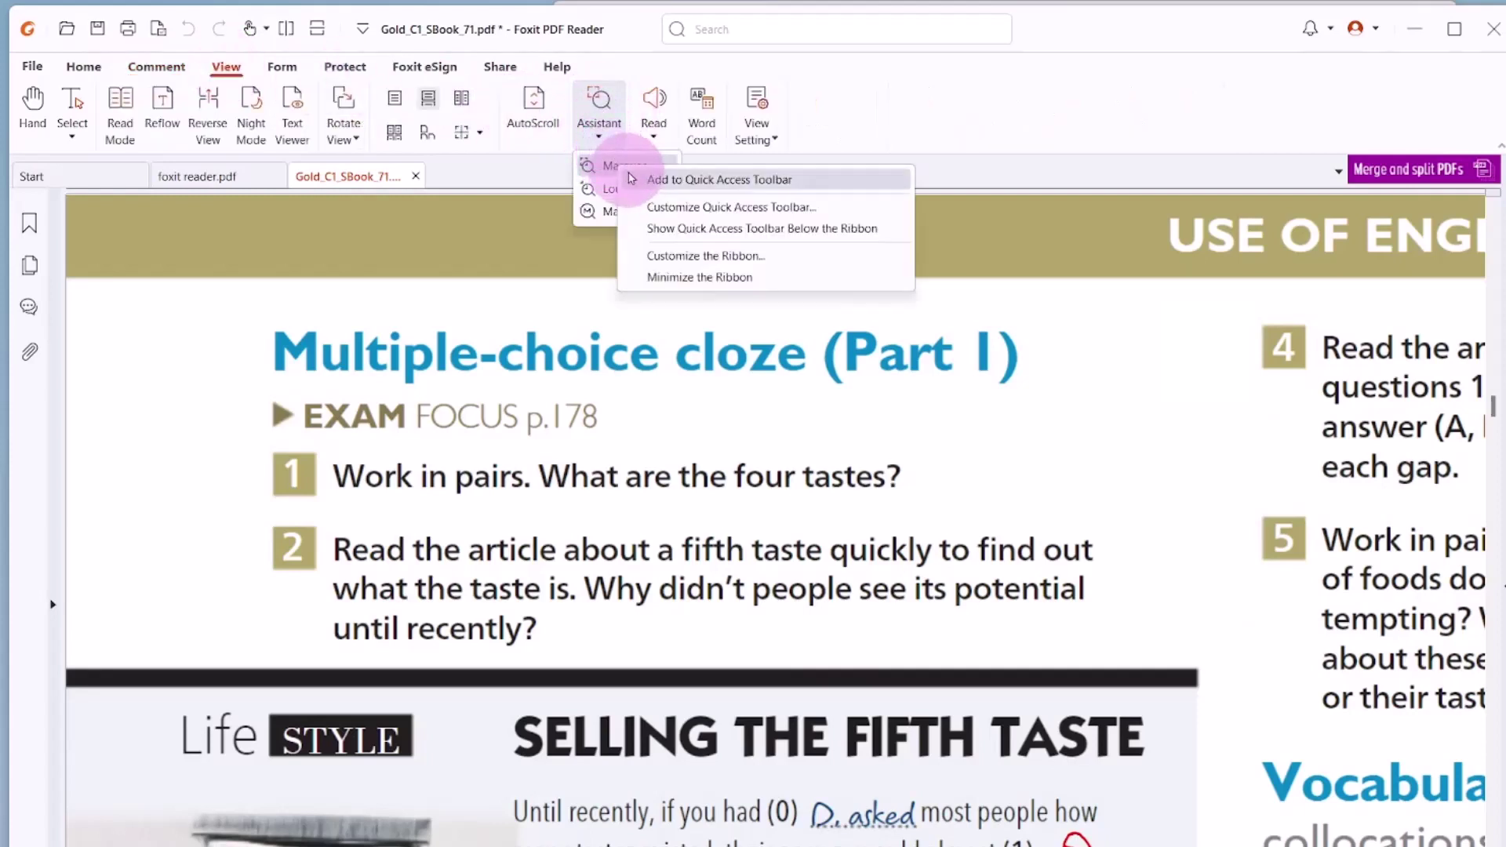
pyautogui.click(647, 180)
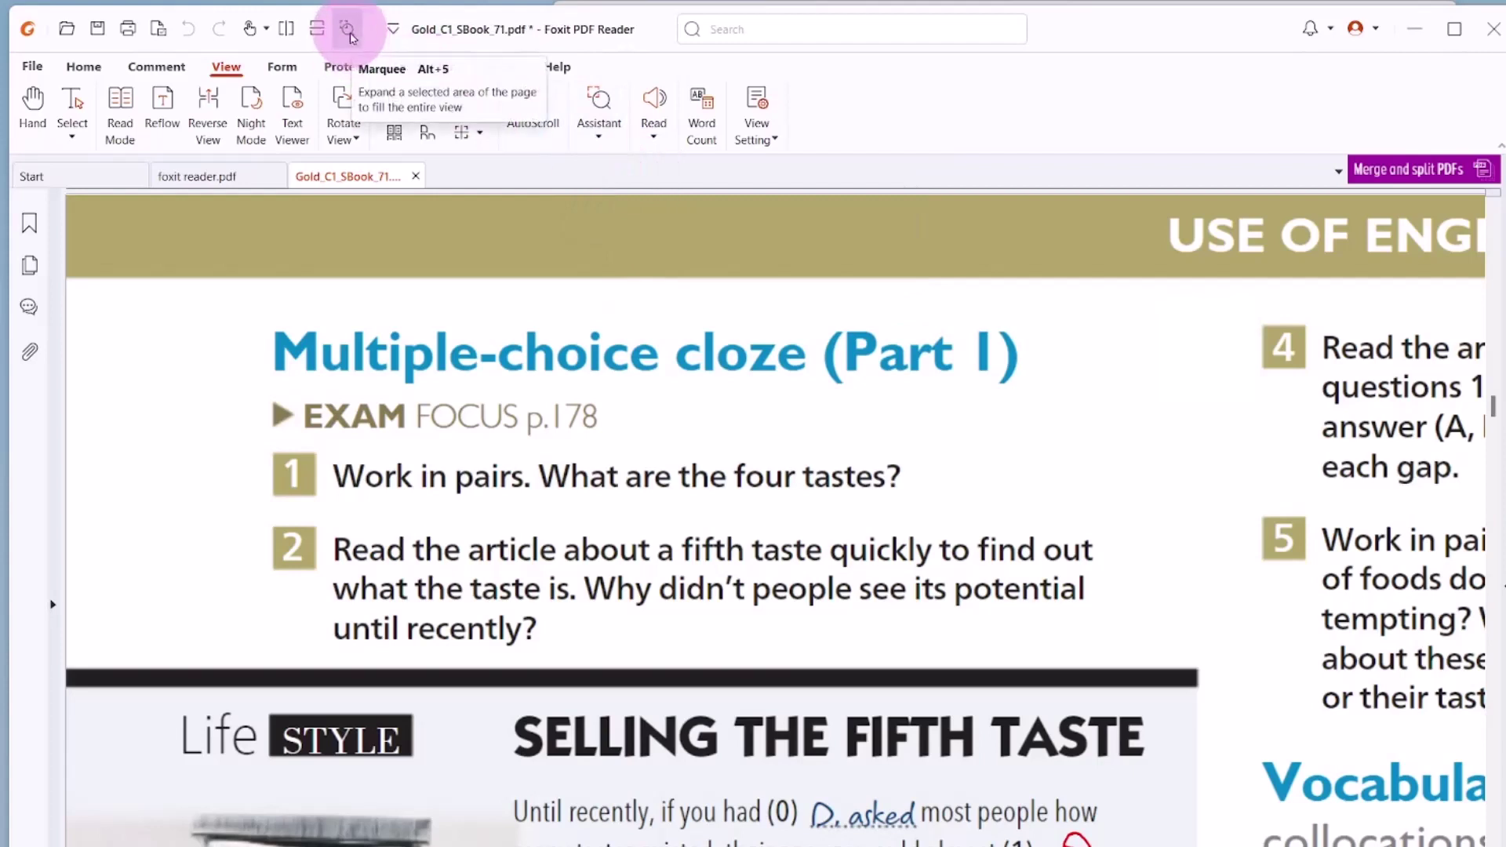
pyautogui.click(347, 30)
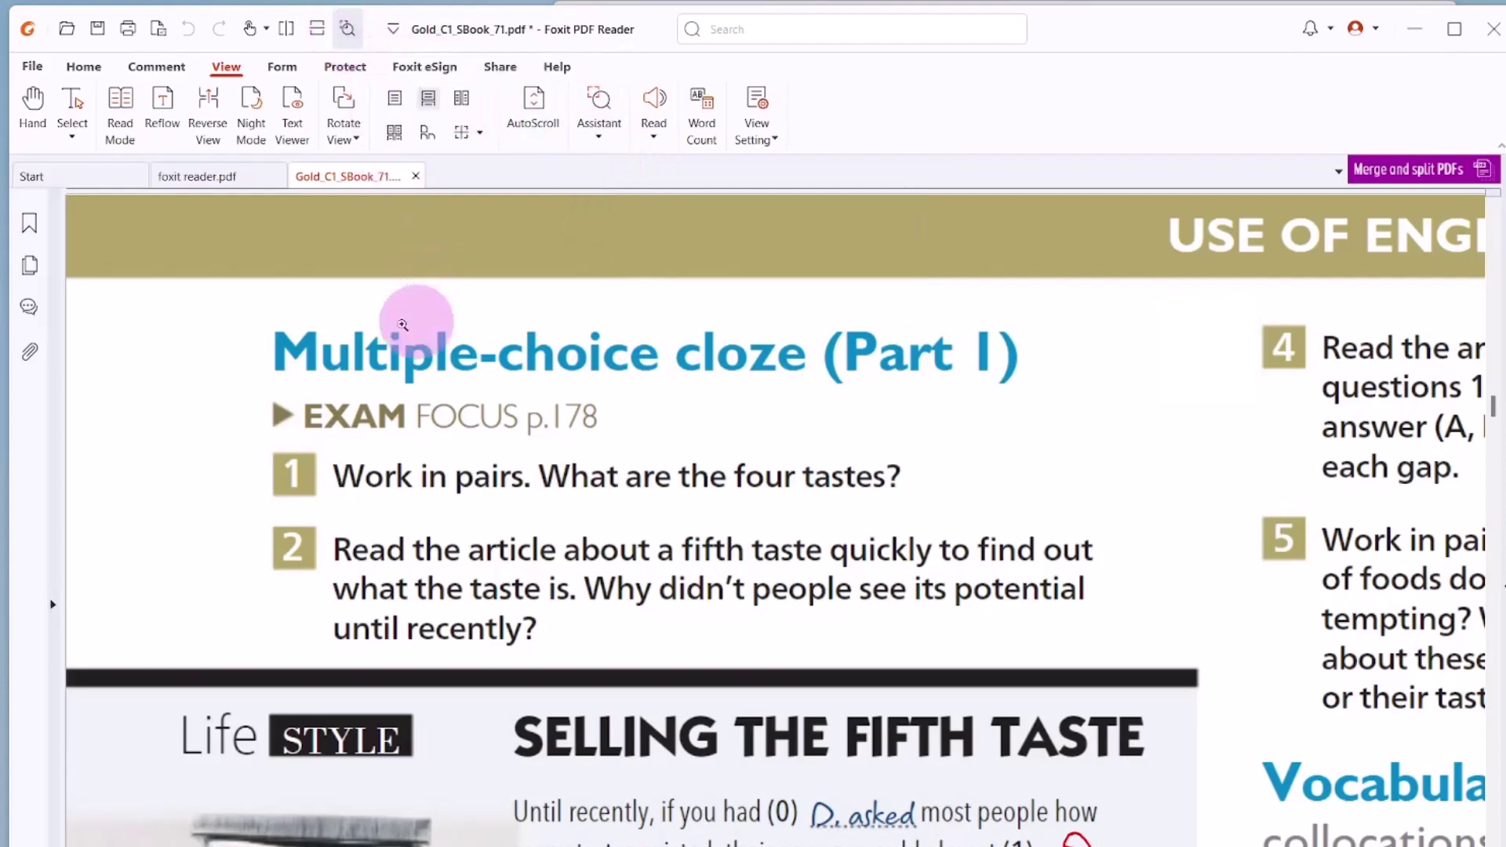
pyautogui.moveTo(225, 296); pyautogui.dragTo(1150, 649)
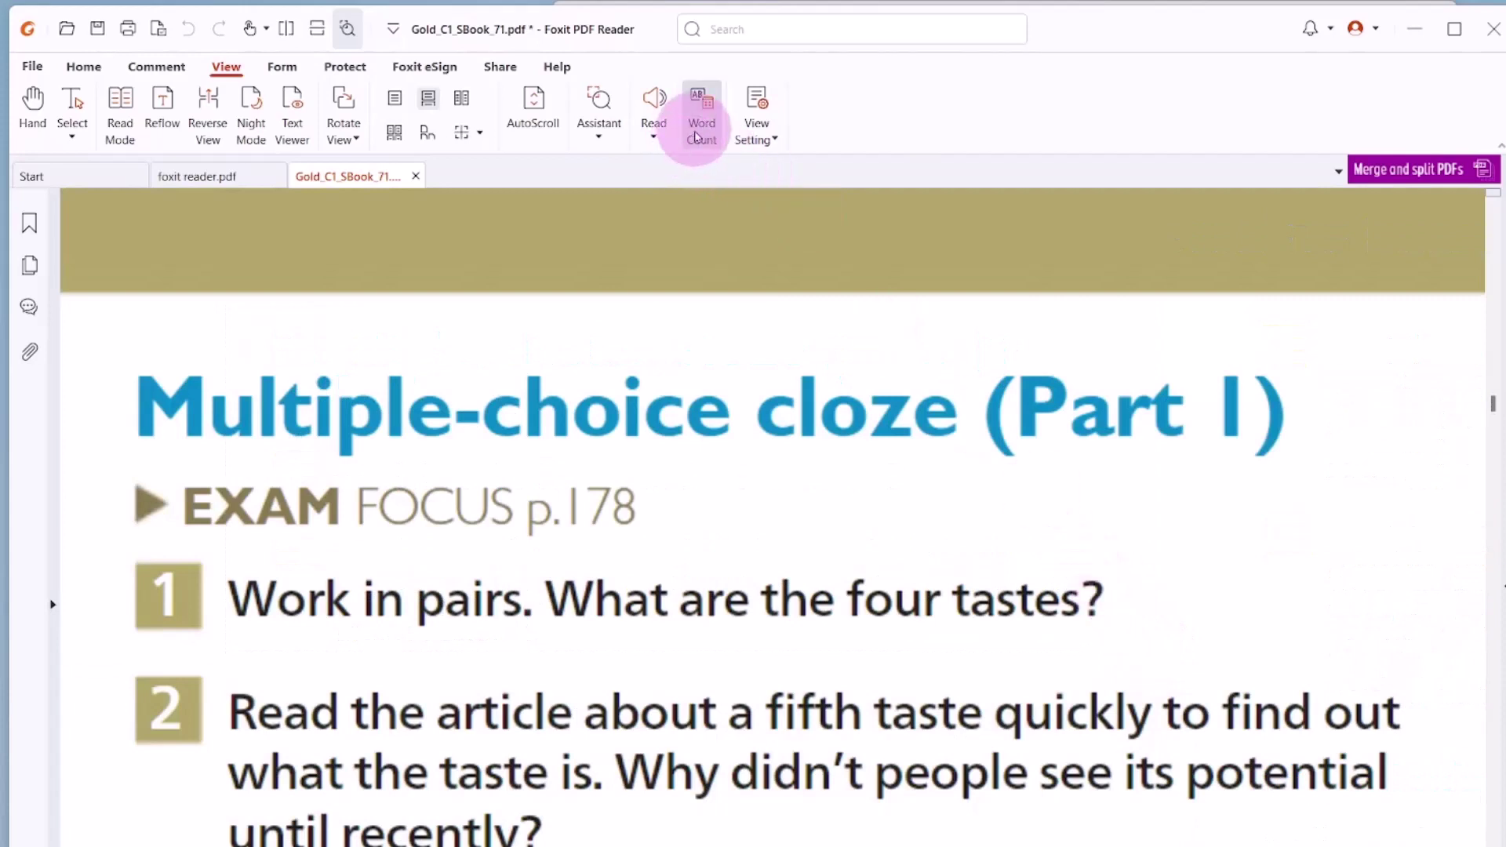